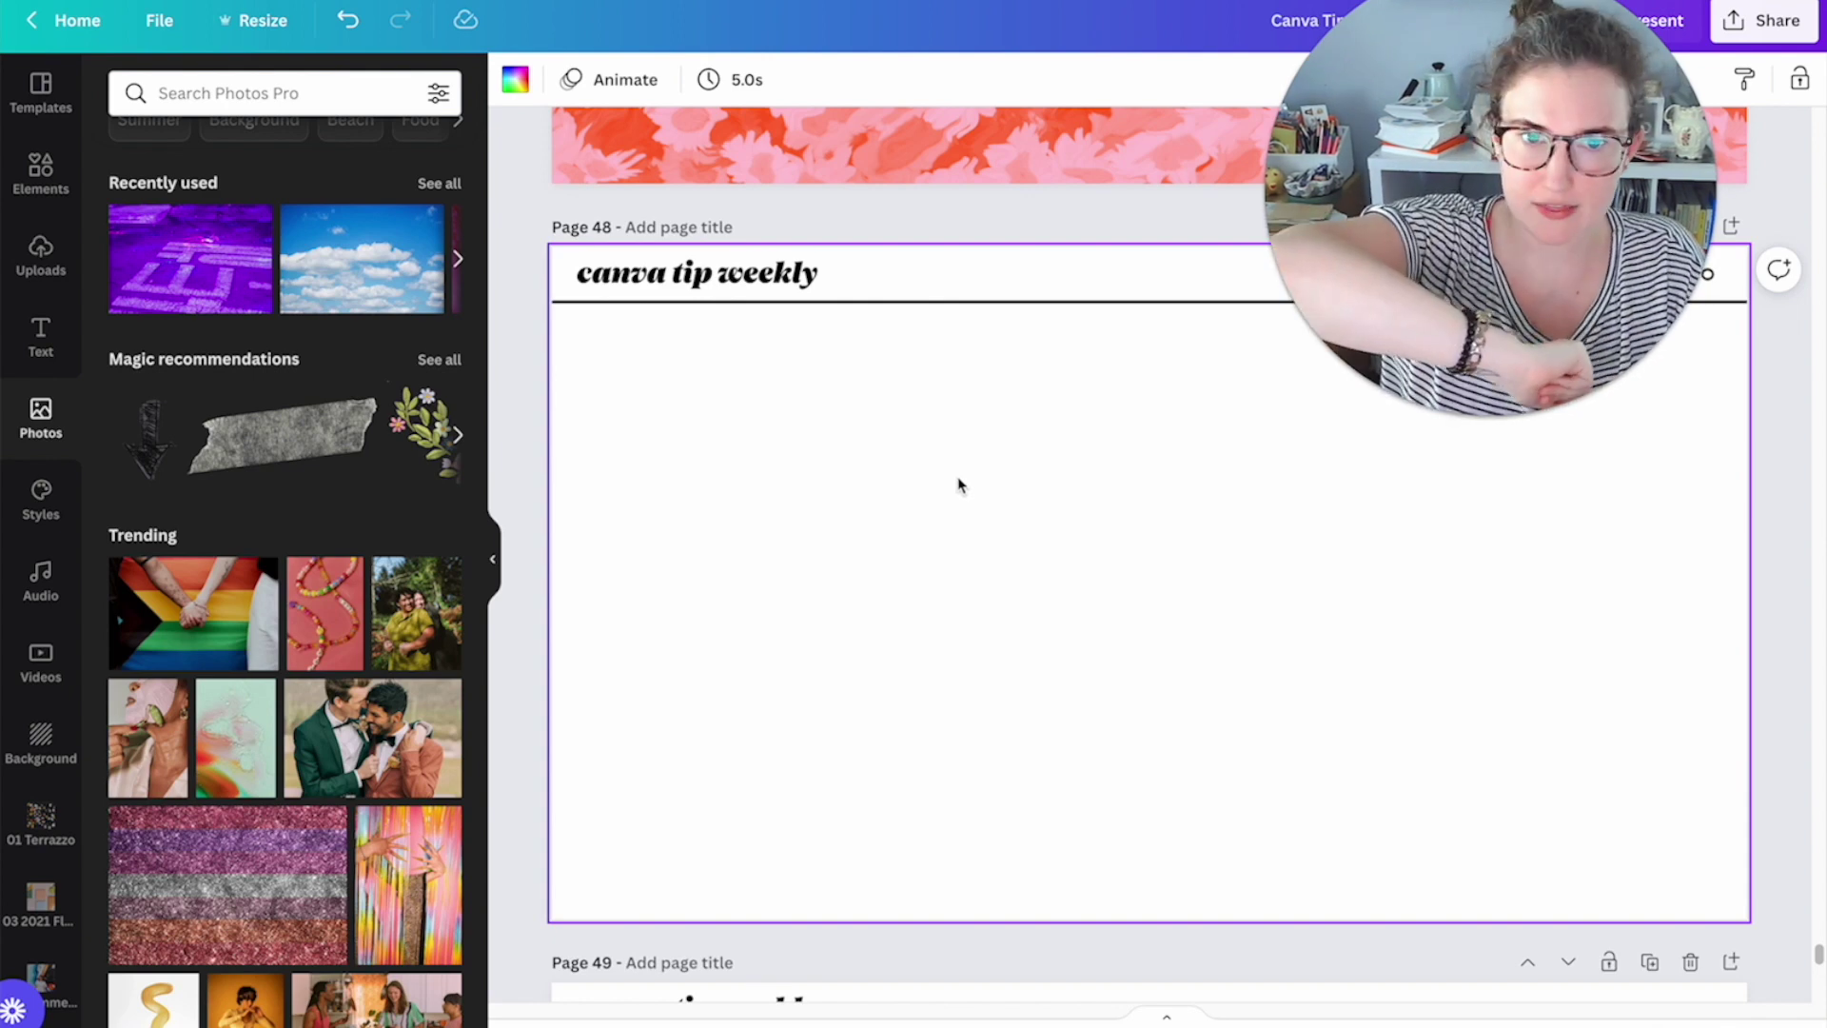
Step: Select the blank page 48 and bring up the Frames collection
left_click(829, 580)
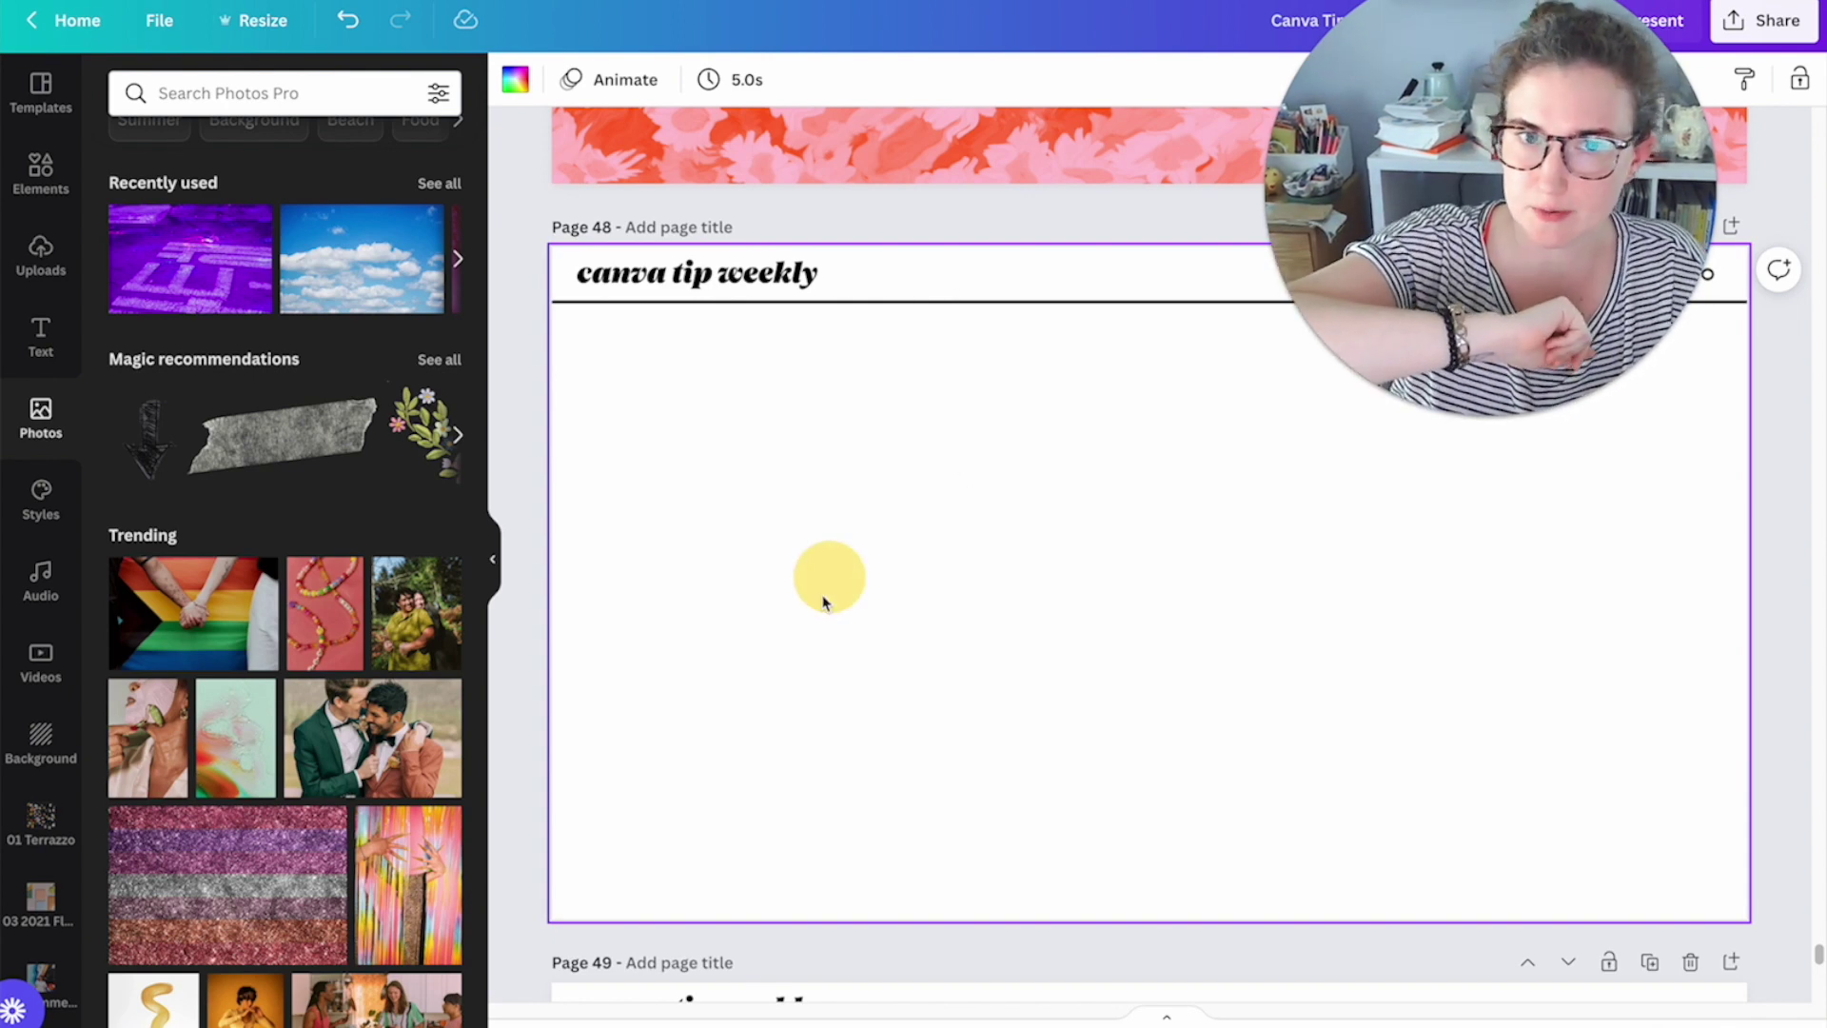
left_click(28, 189)
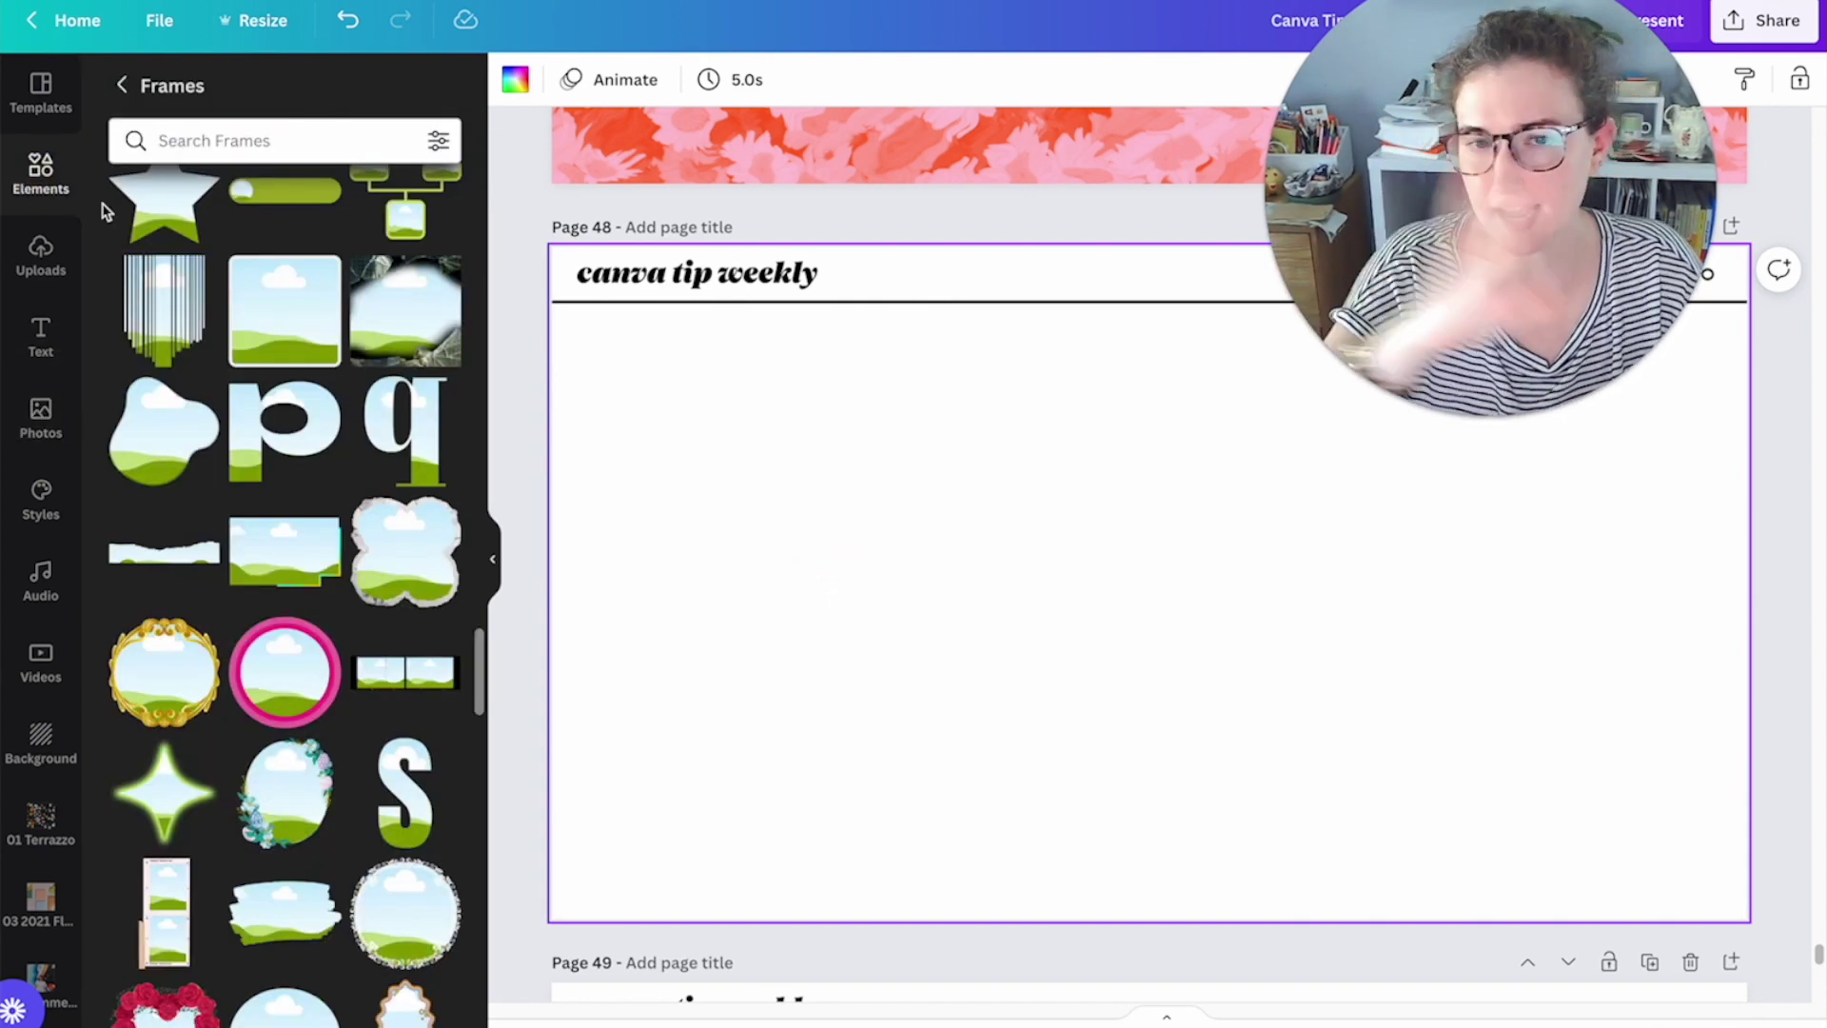
scroll(772, 477, "up", 20)
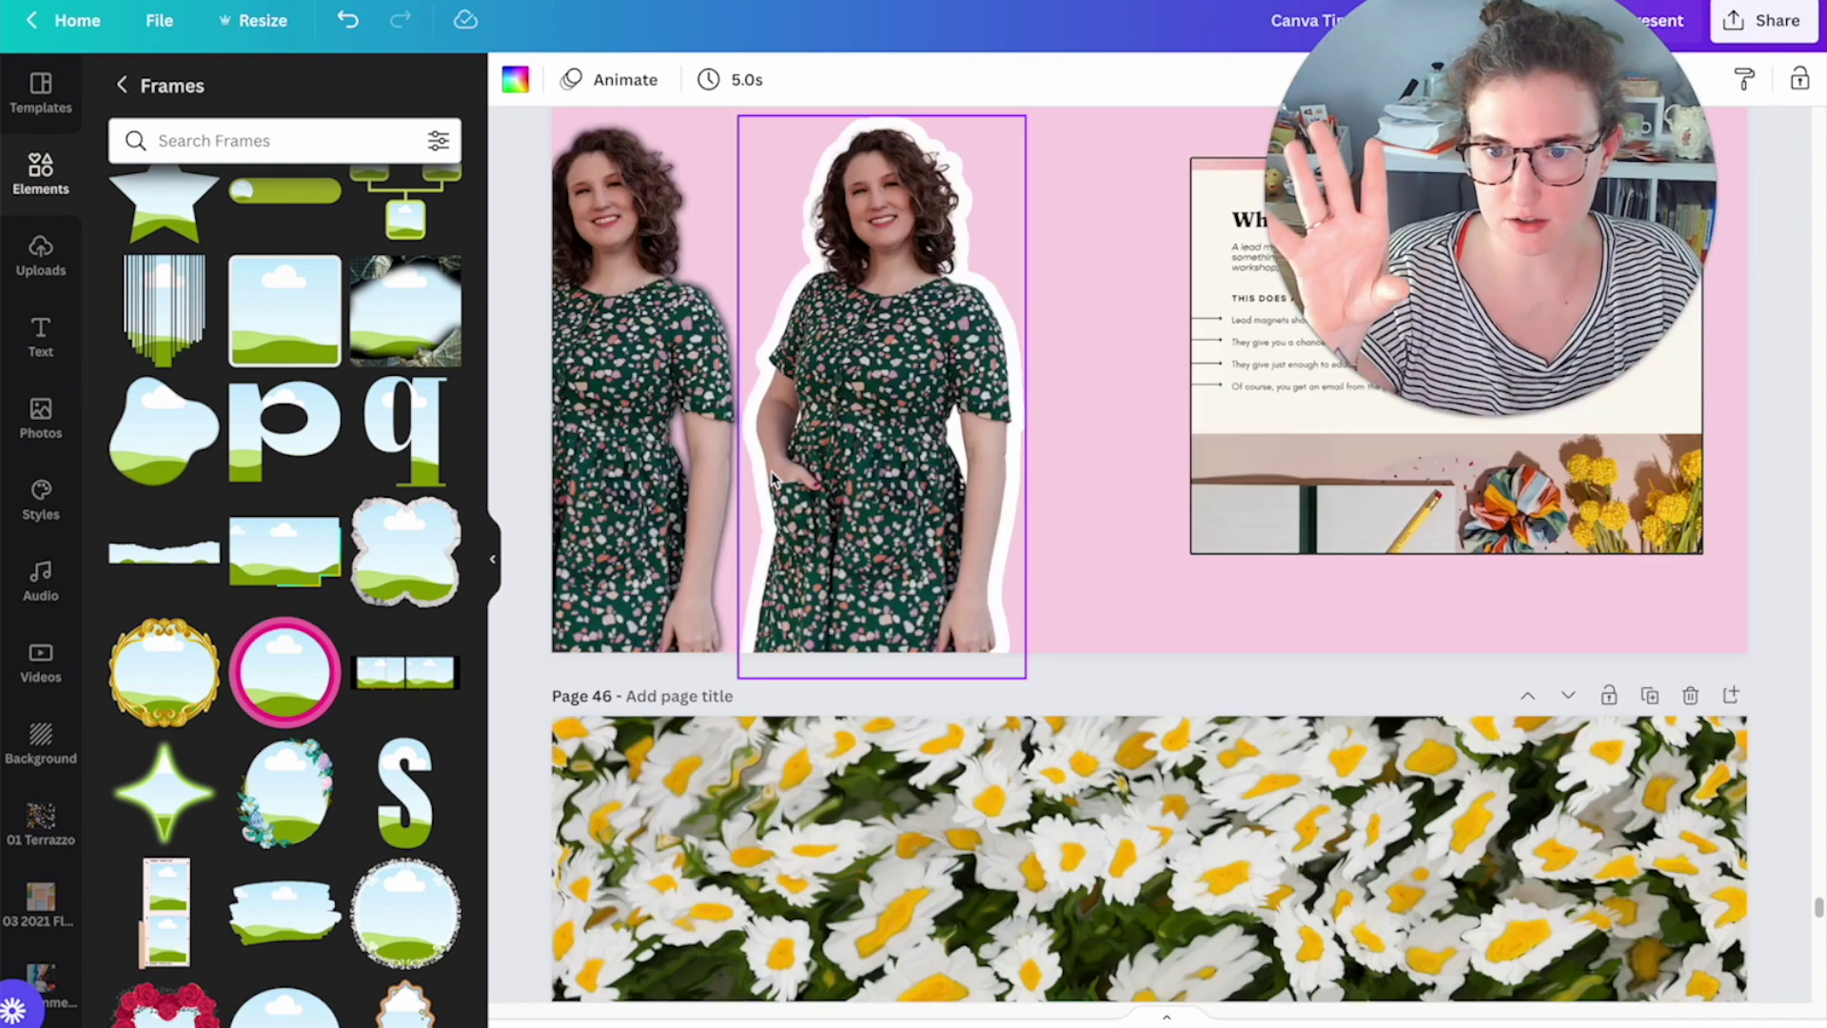
scroll(771, 477, "up", 20)
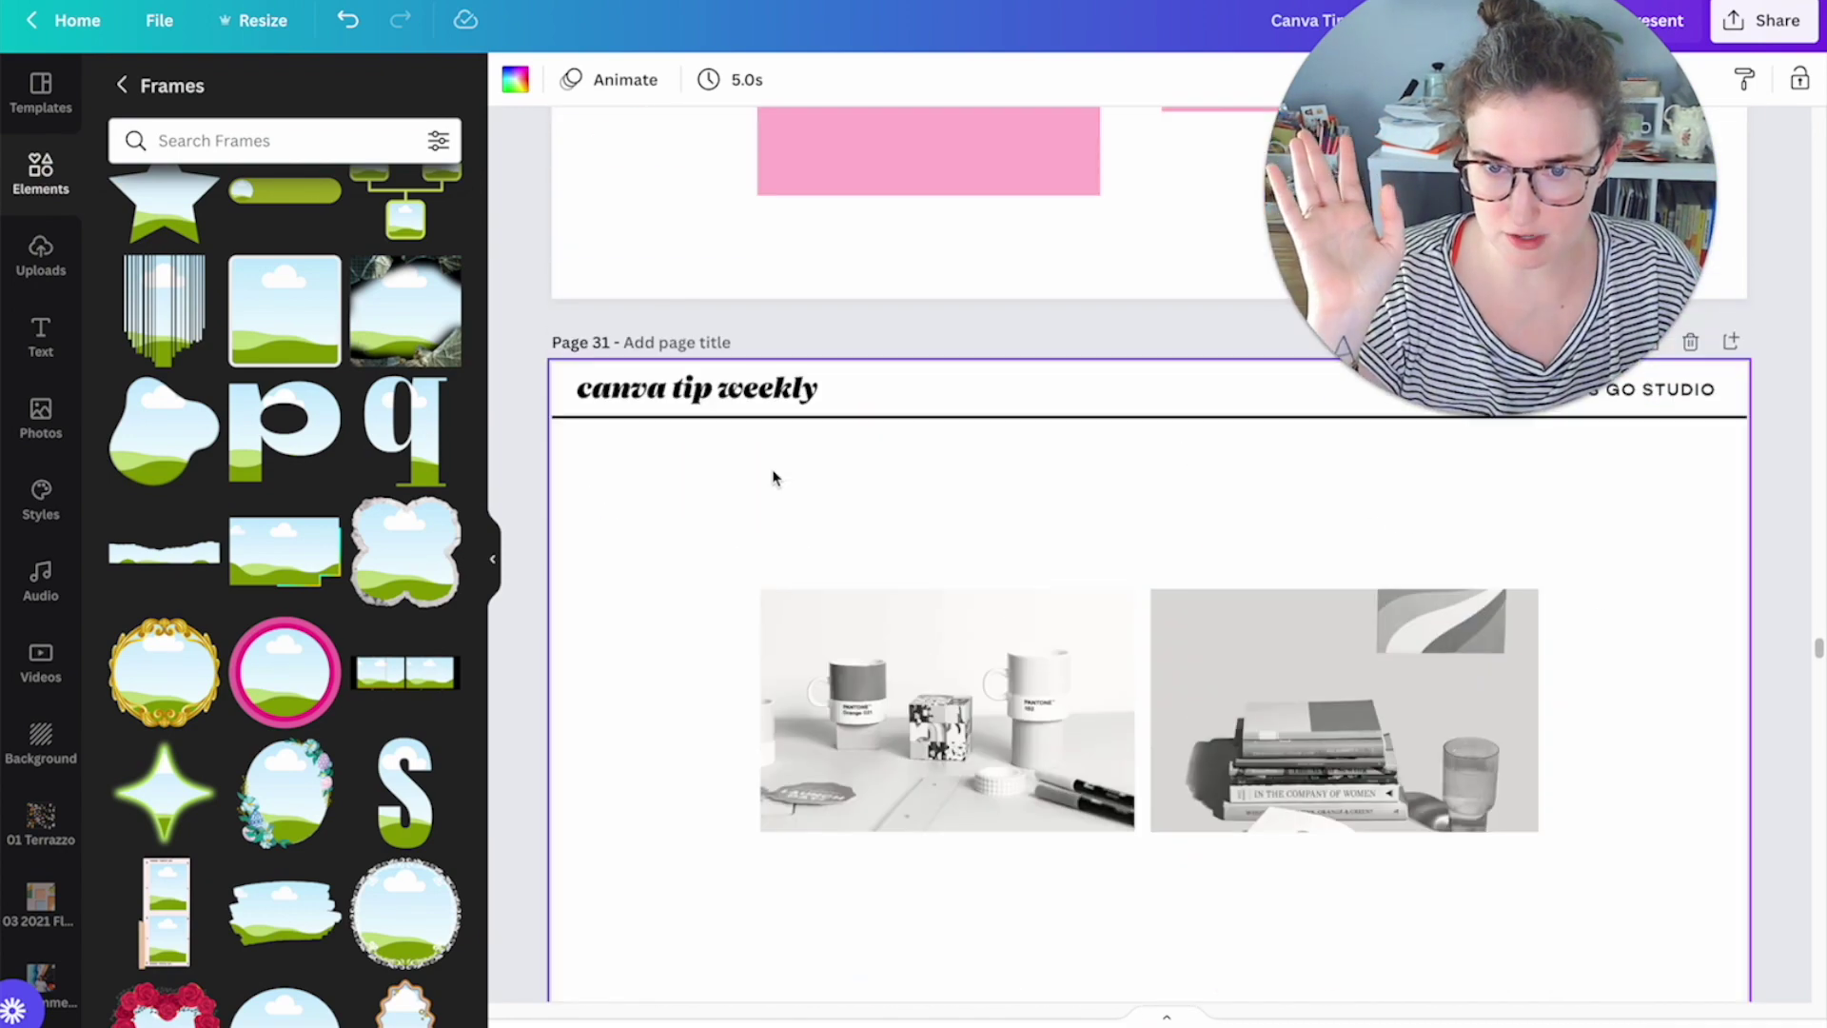
Step: Browse the page grid overview to locate page 48
left_click(1648, 1016)
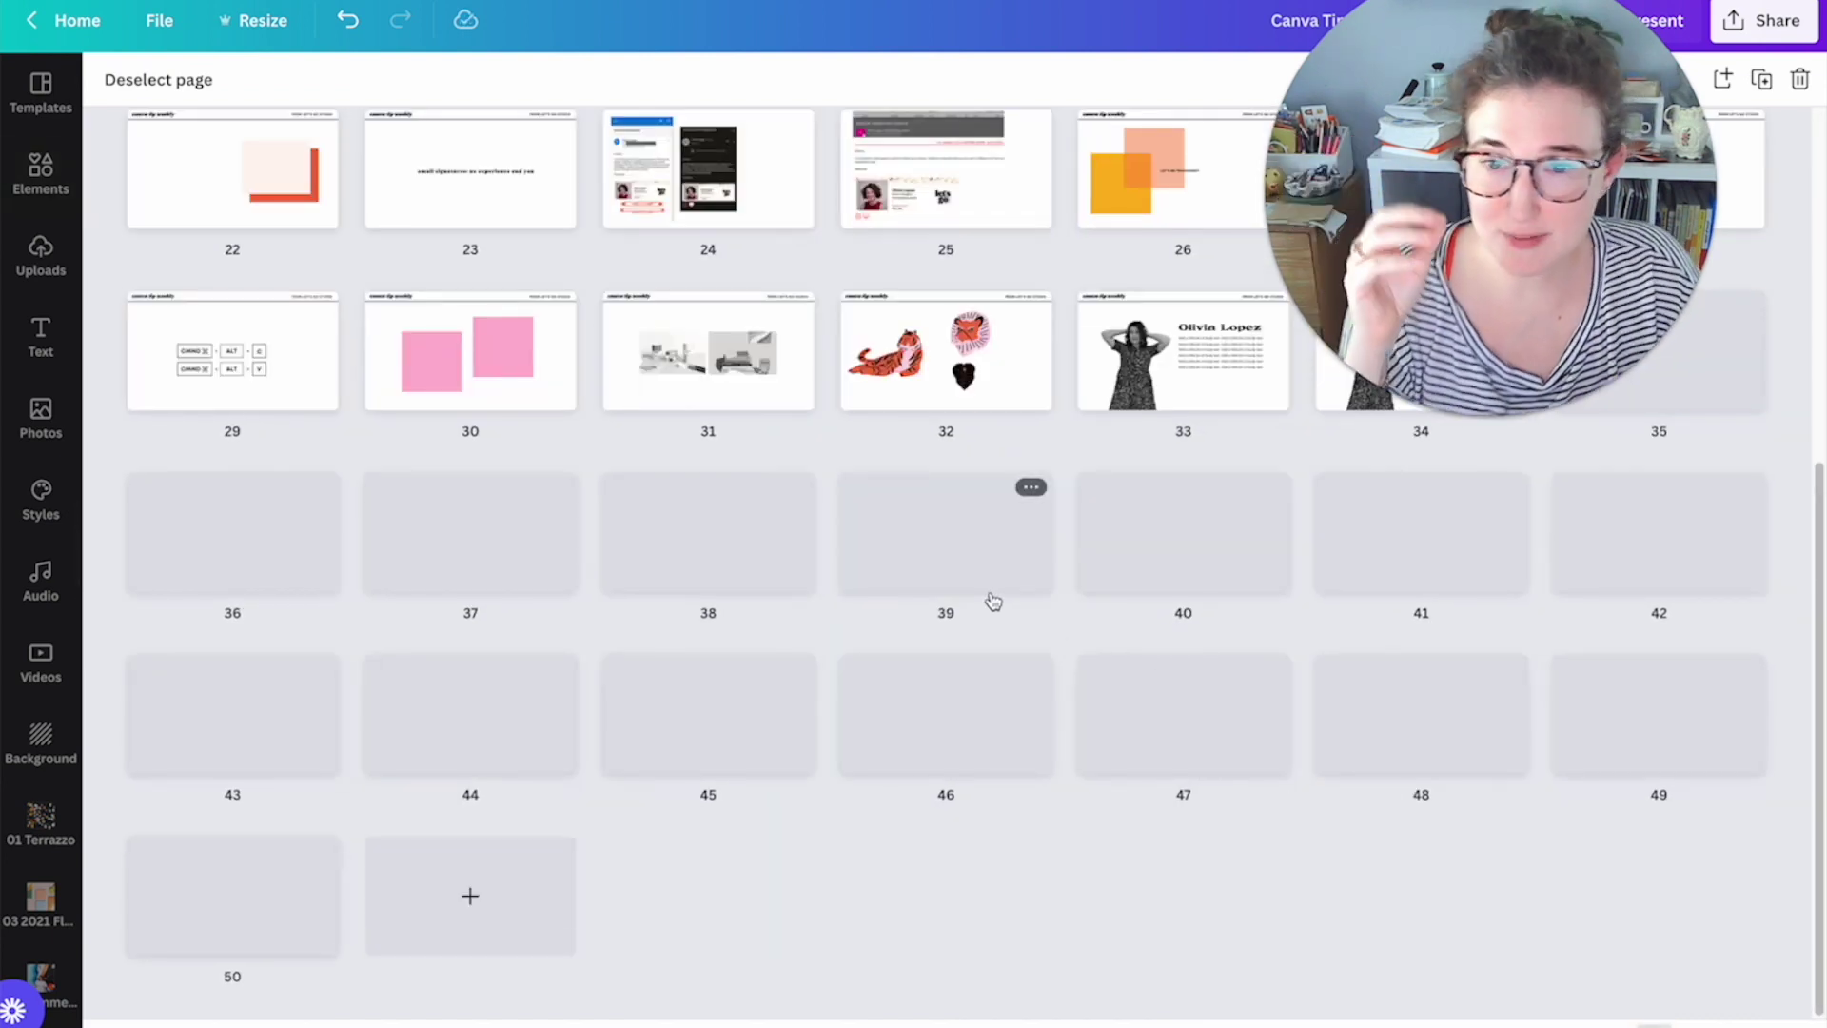
scroll(991, 594, "up", 2)
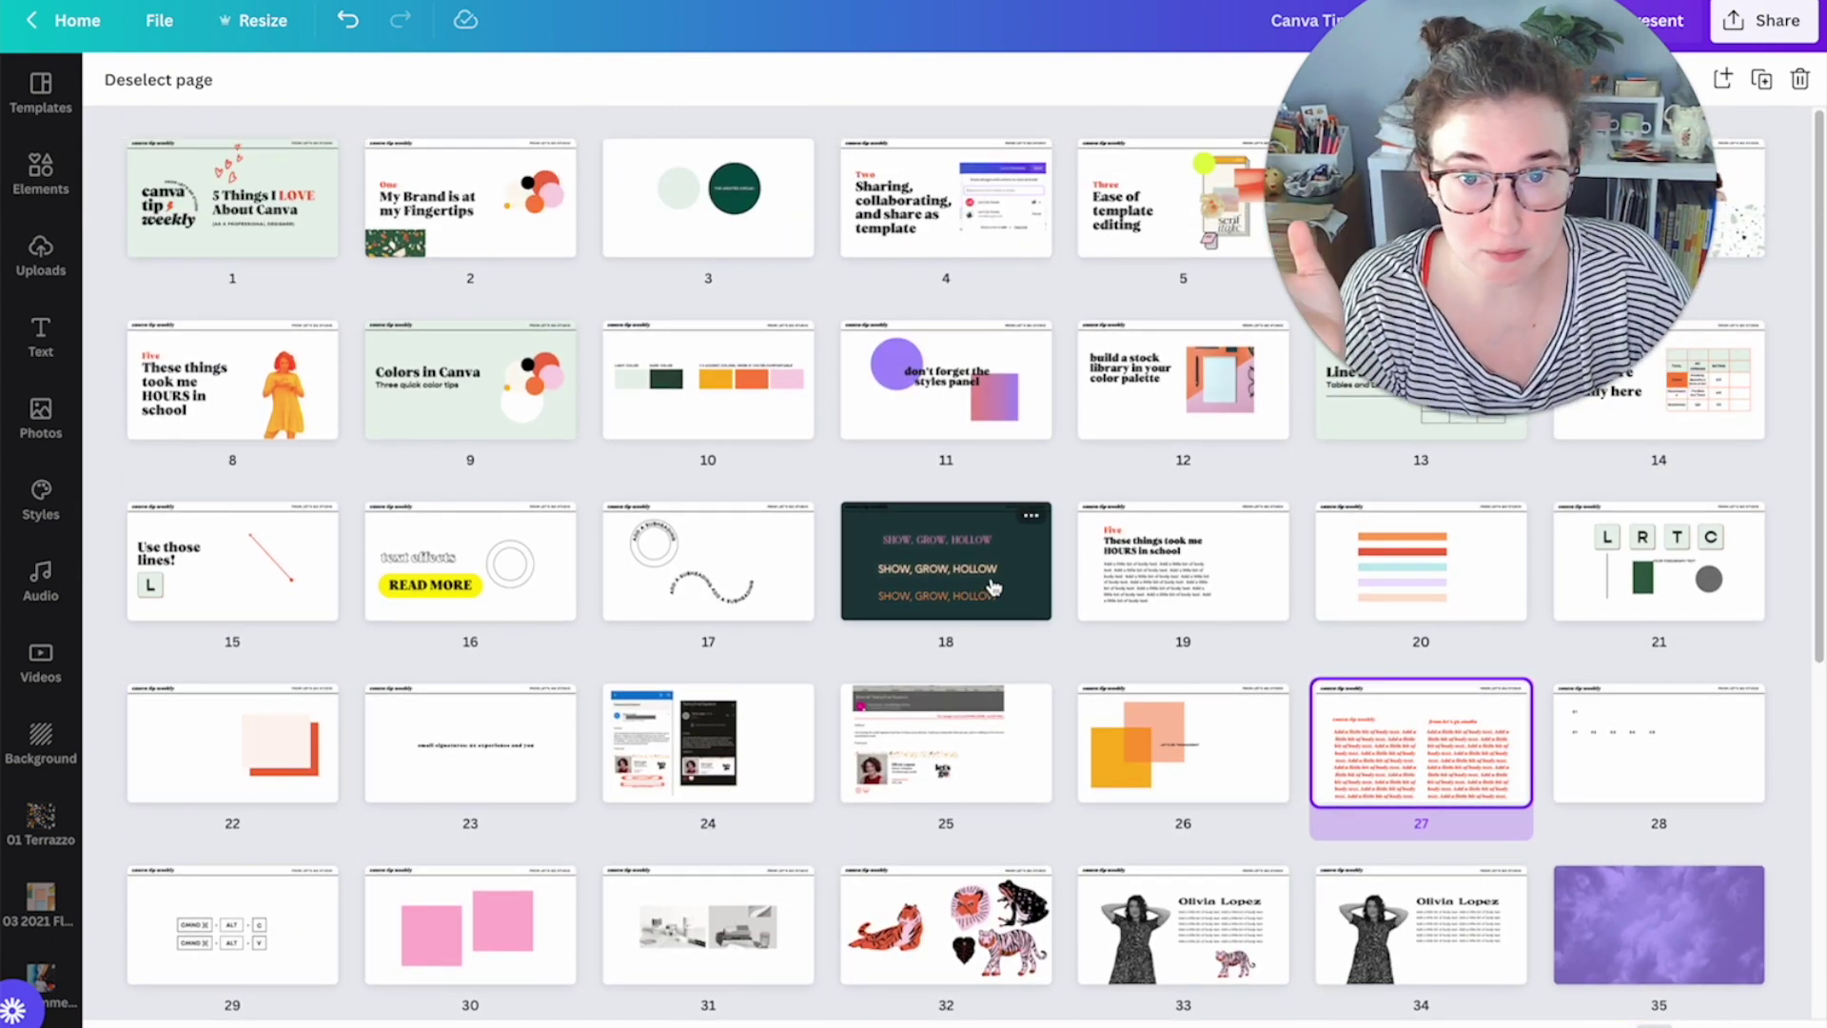
scroll(992, 587, "down", 5)
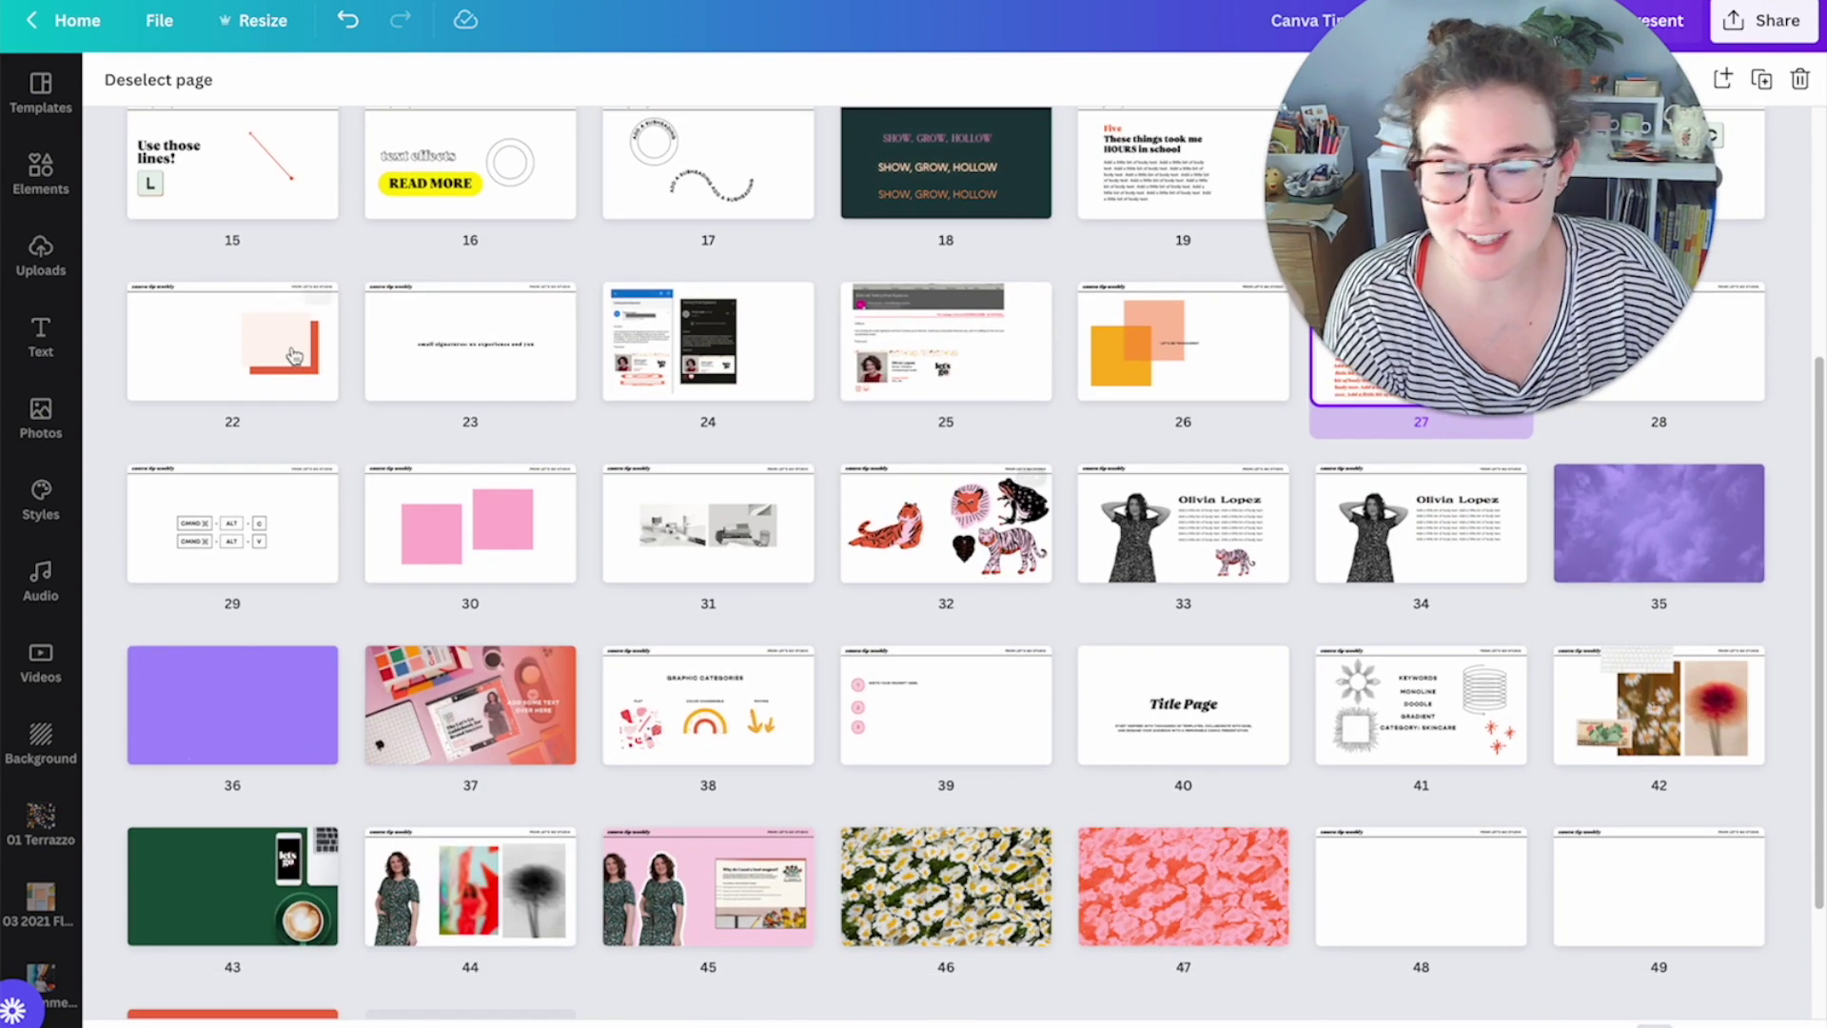
scroll(1310, 655, "down", 2)
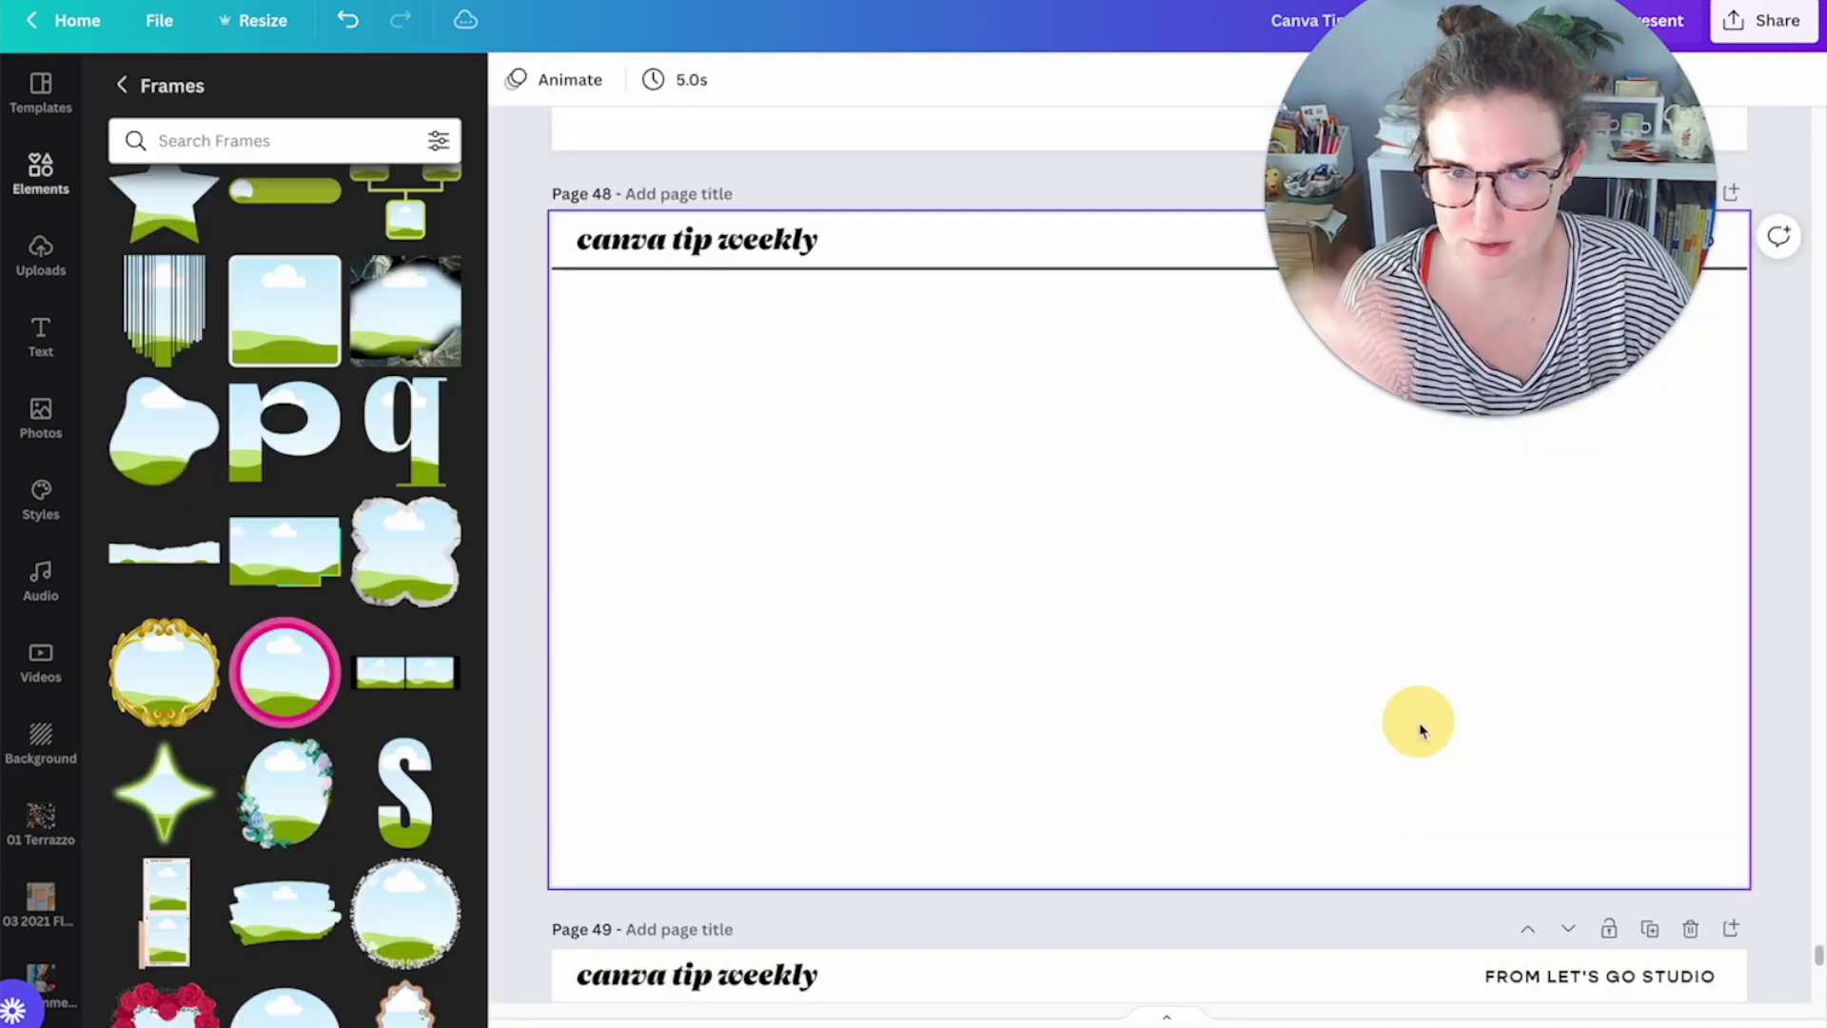
Step: Open page 48 for editing and browse the main Elements library
double_click(1422, 731)
scroll(375, 587, "down", 3)
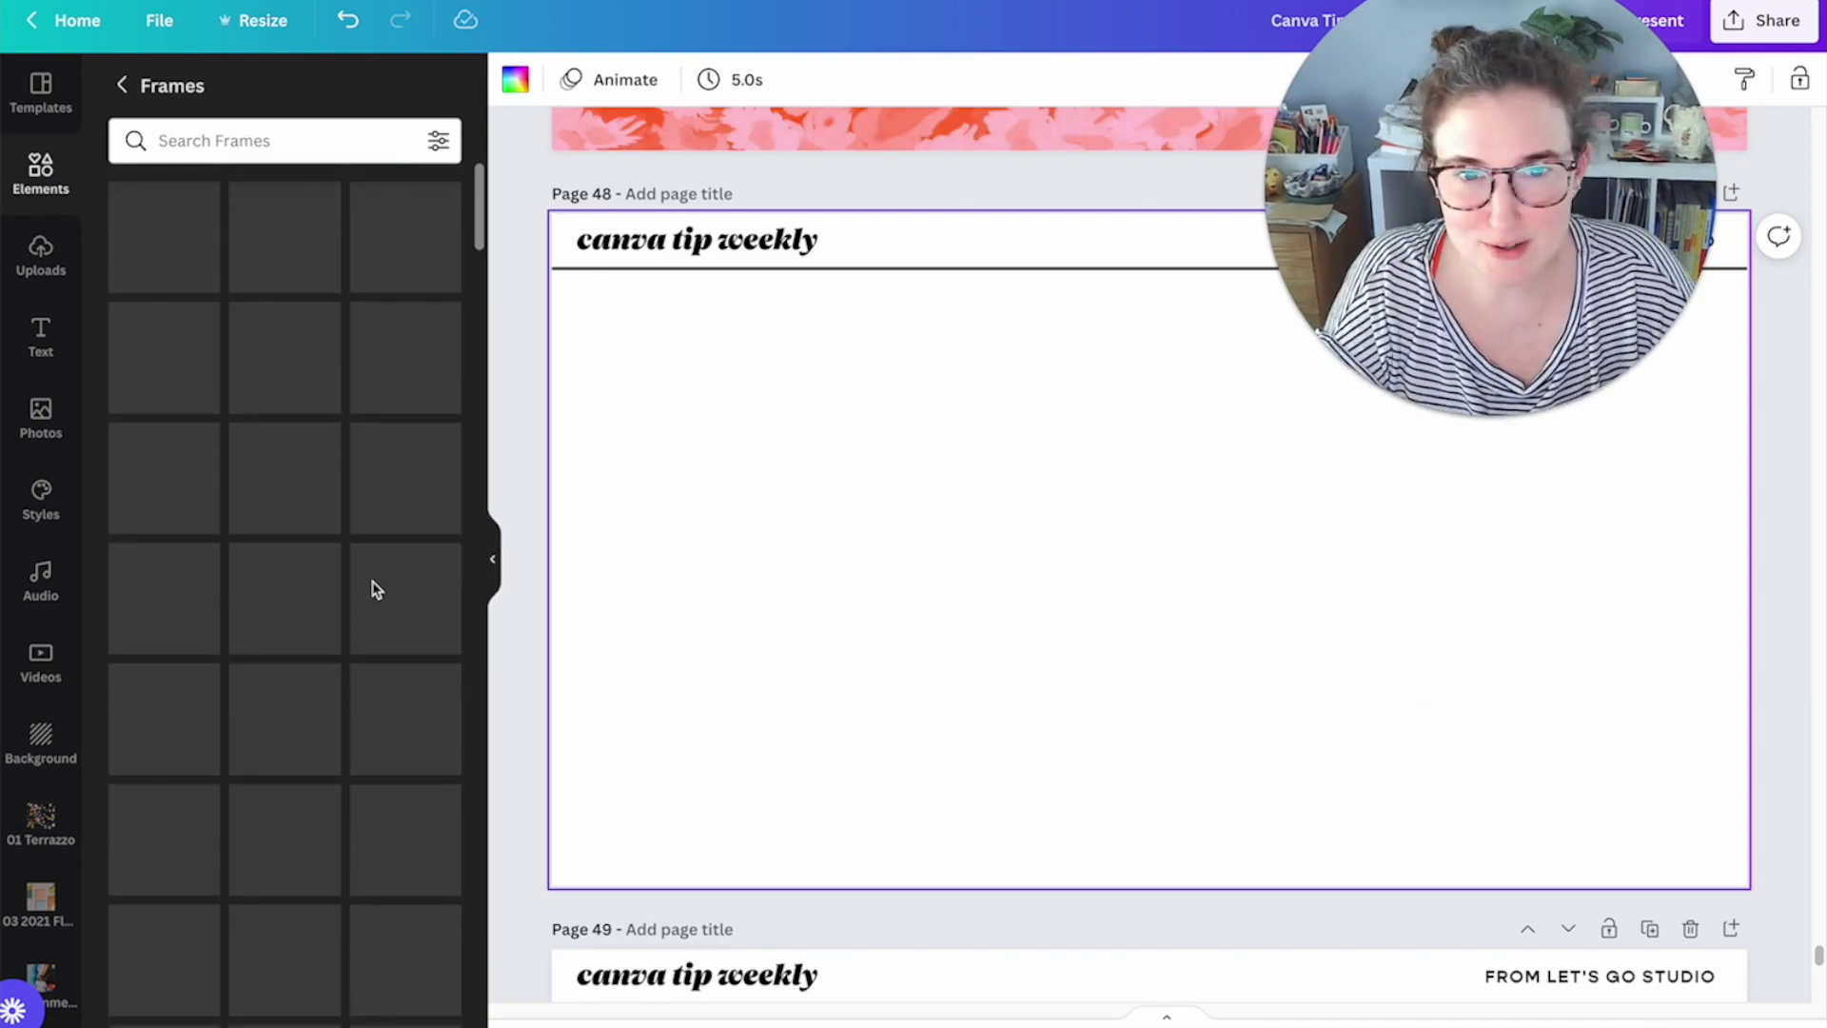
left_click(128, 83)
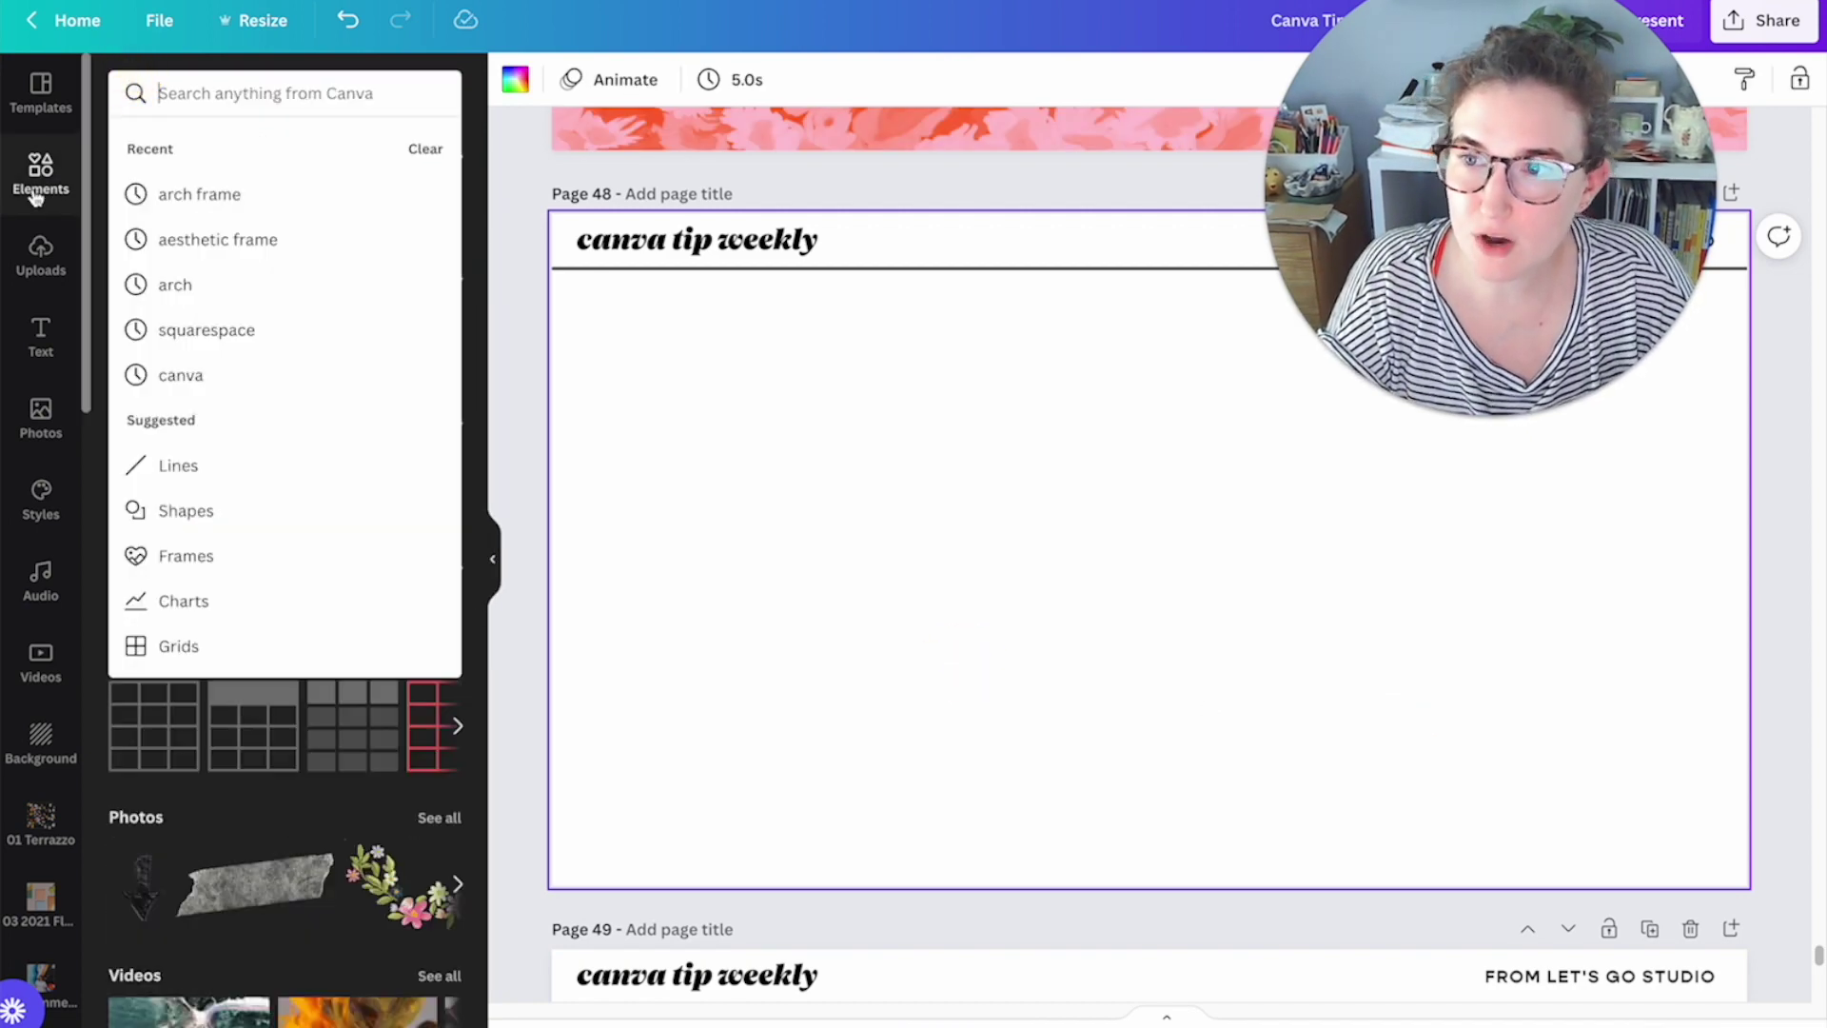
left_click(38, 186)
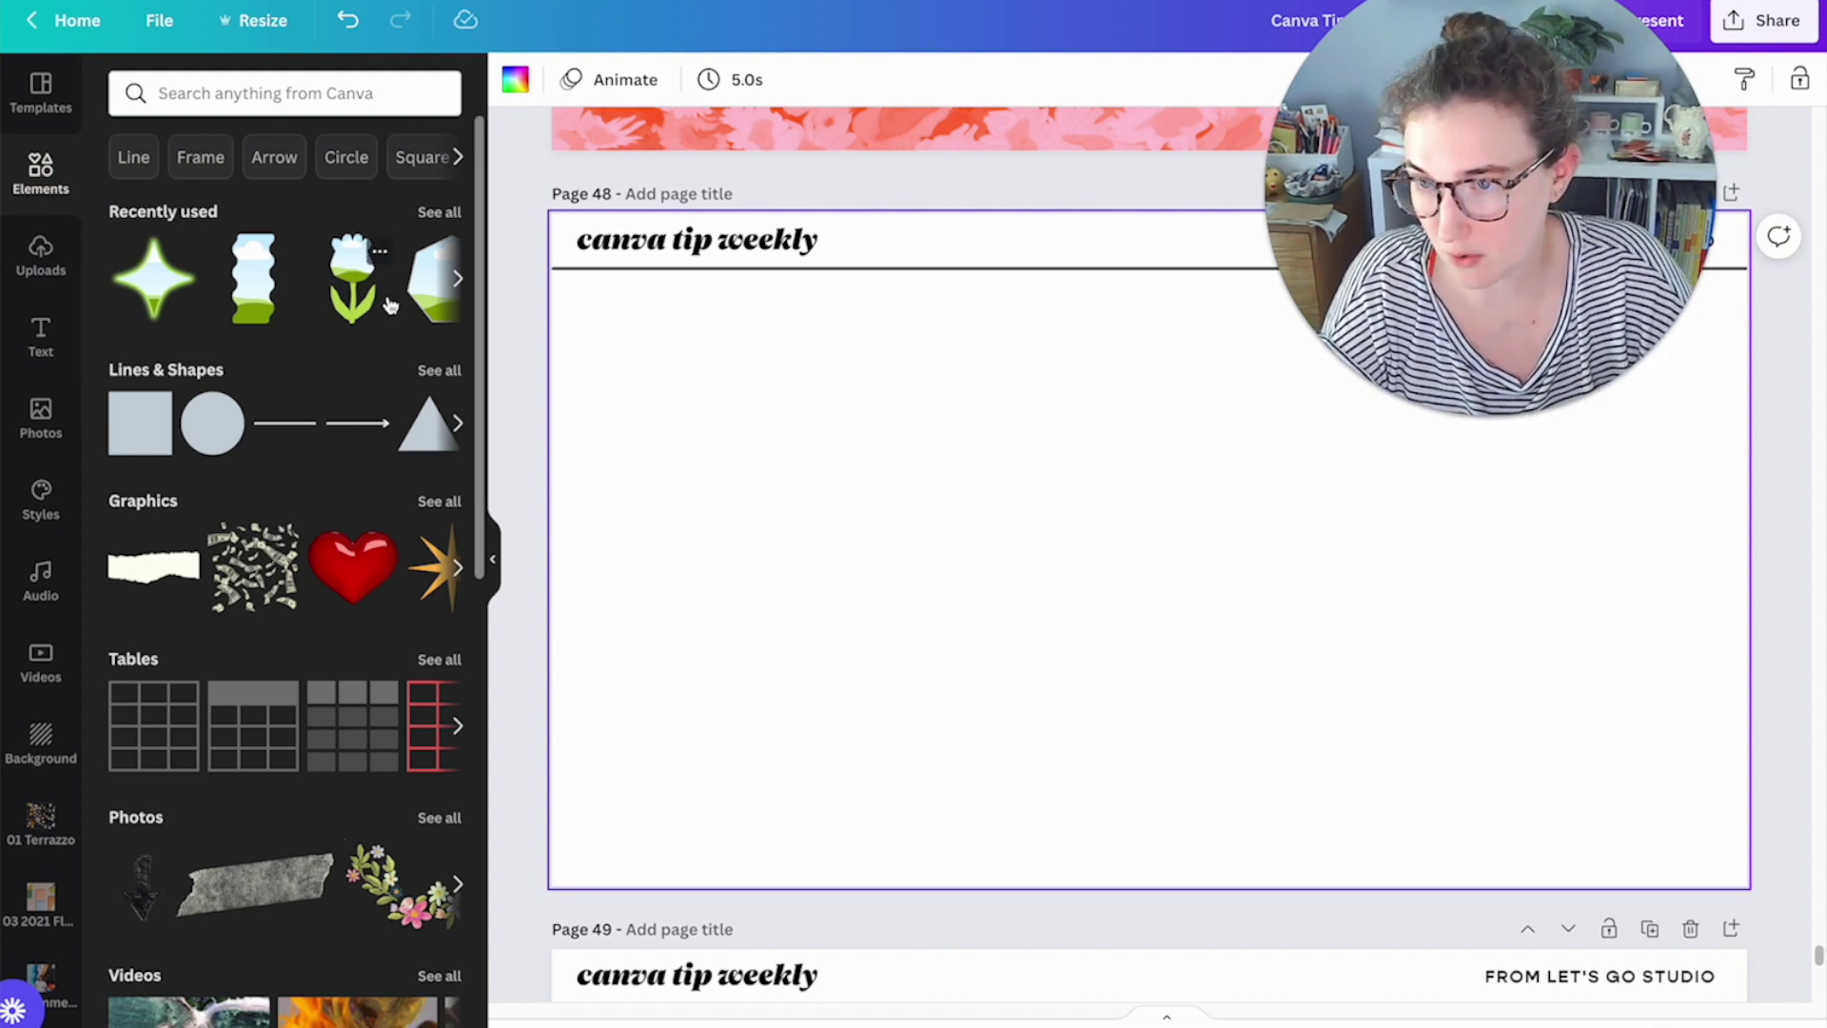
scroll(320, 595, "down", 3)
scroll(160, 233, "up", 3)
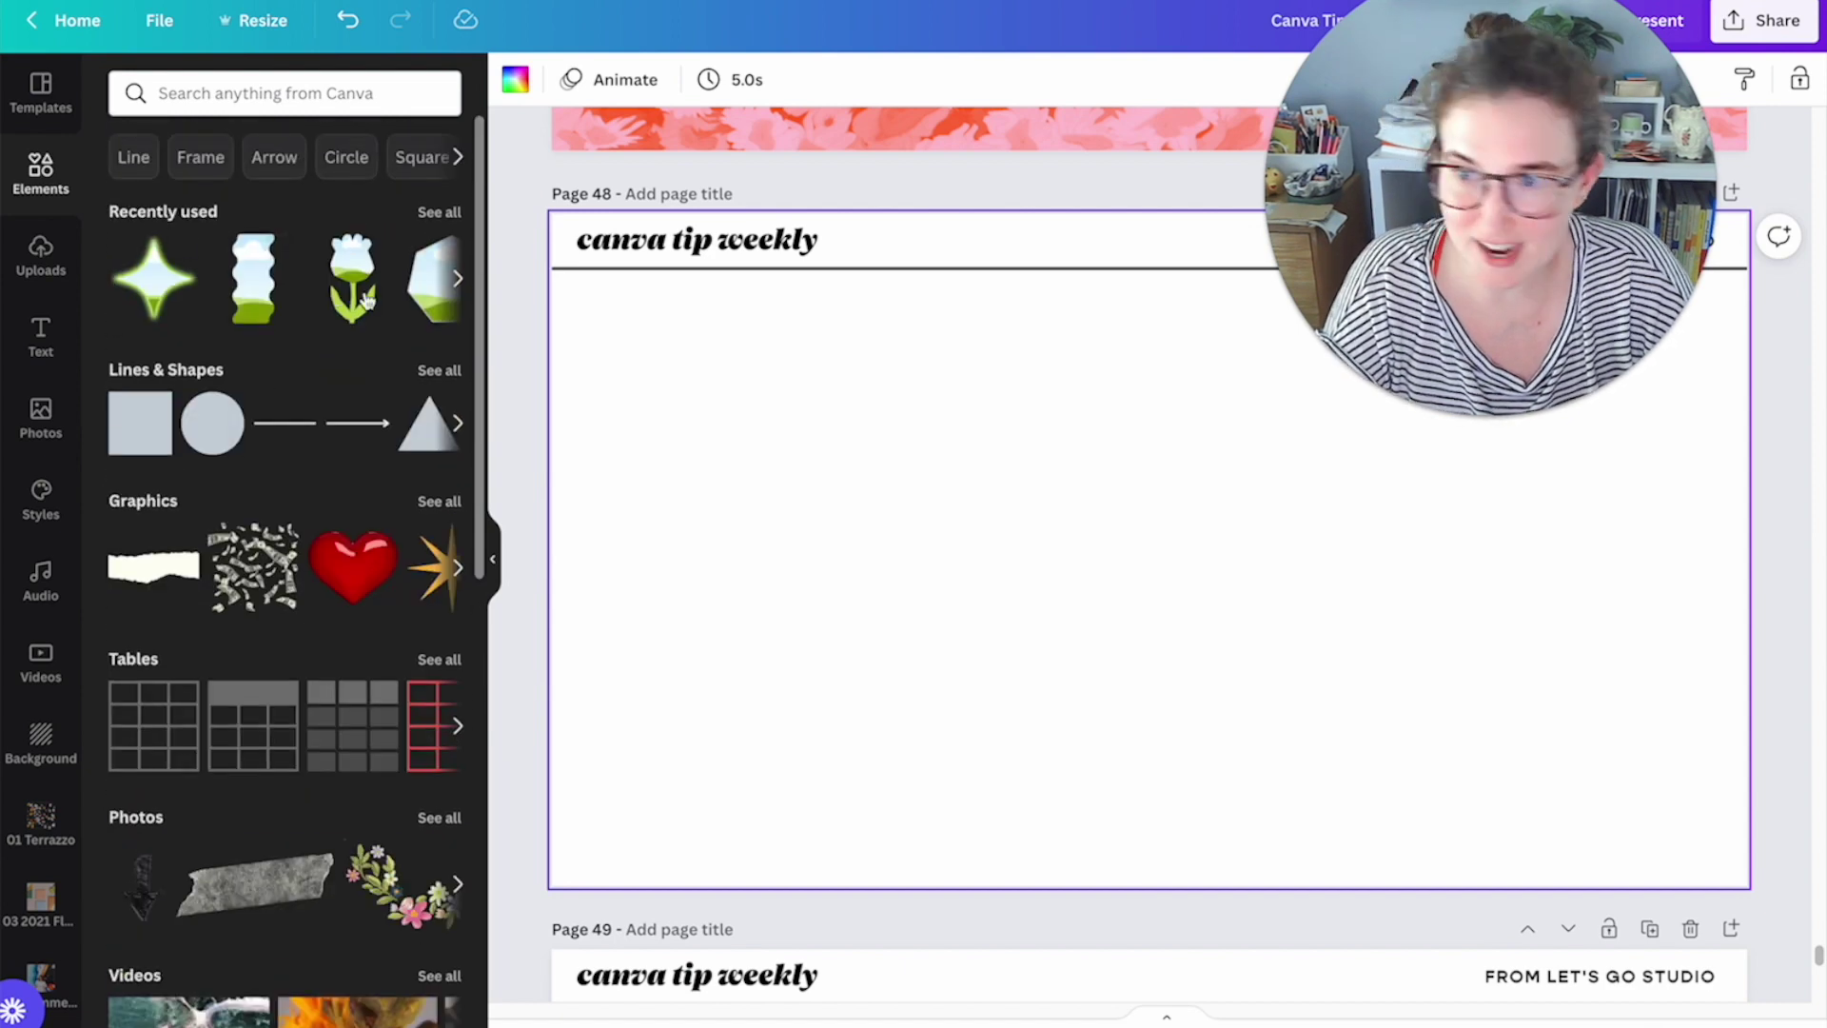
scroll(319, 463, "down", 3)
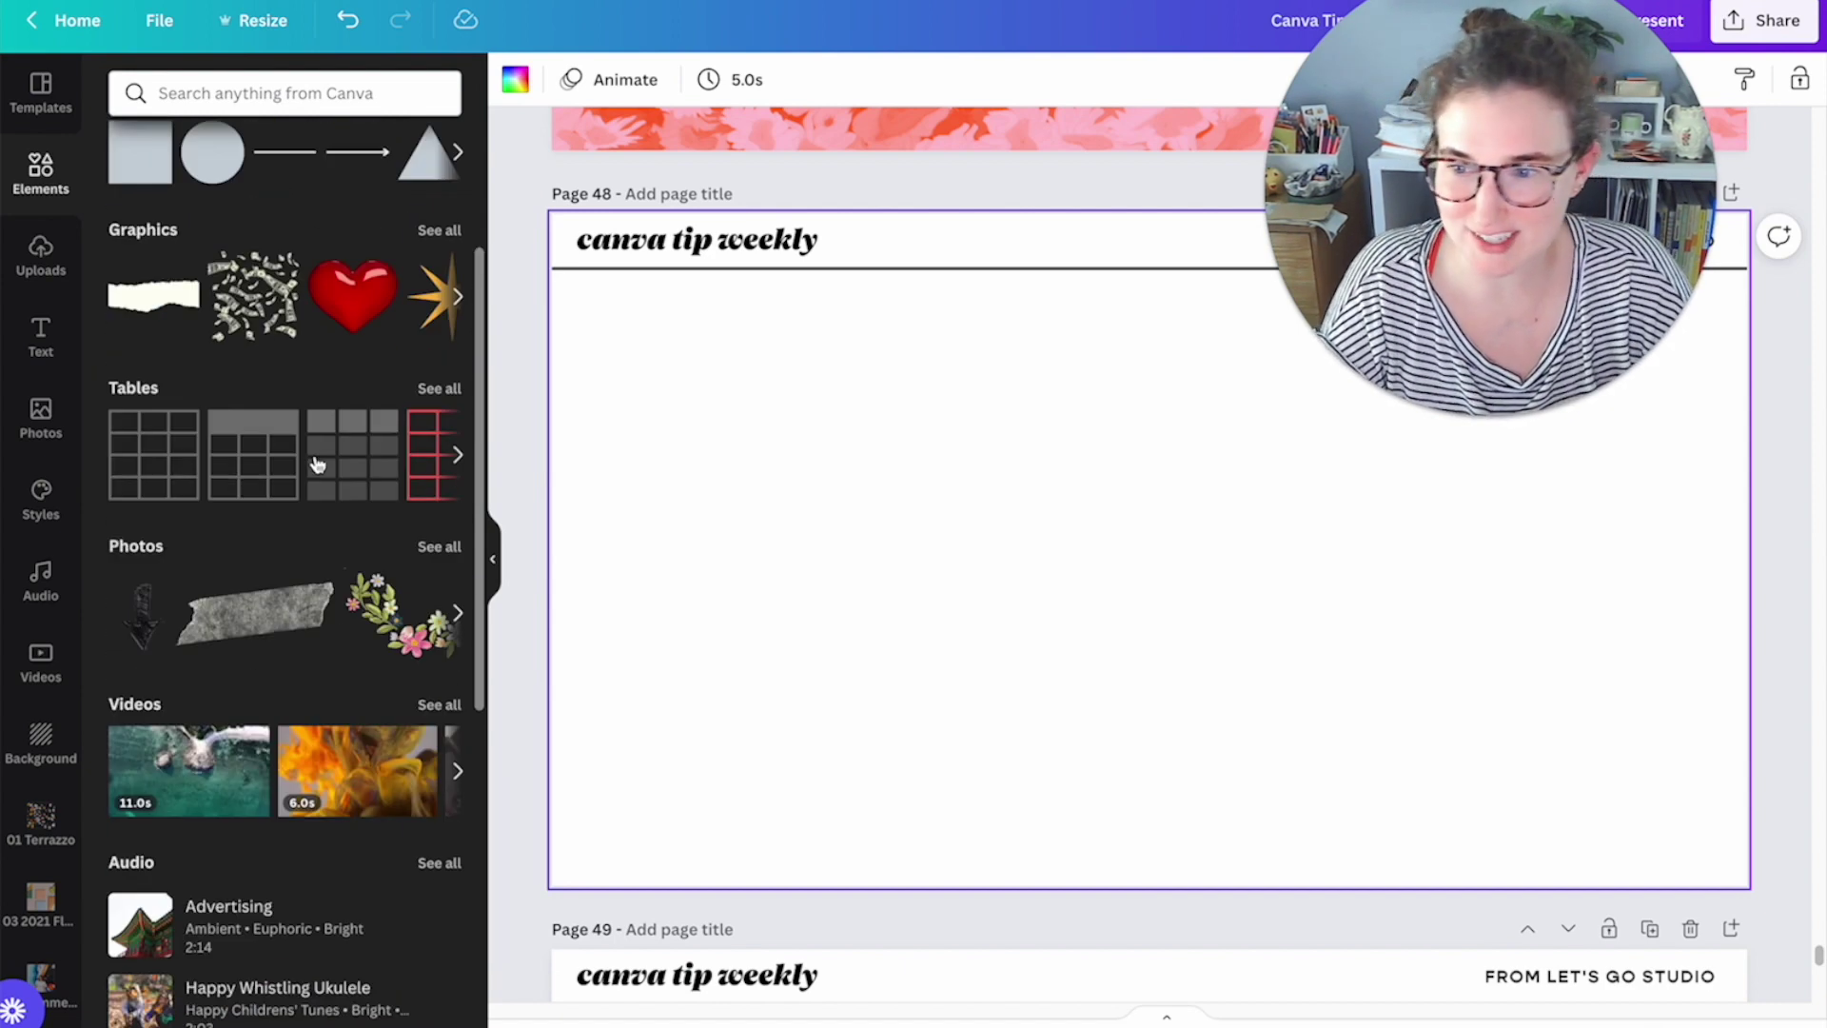
scroll(346, 552, "down", 7)
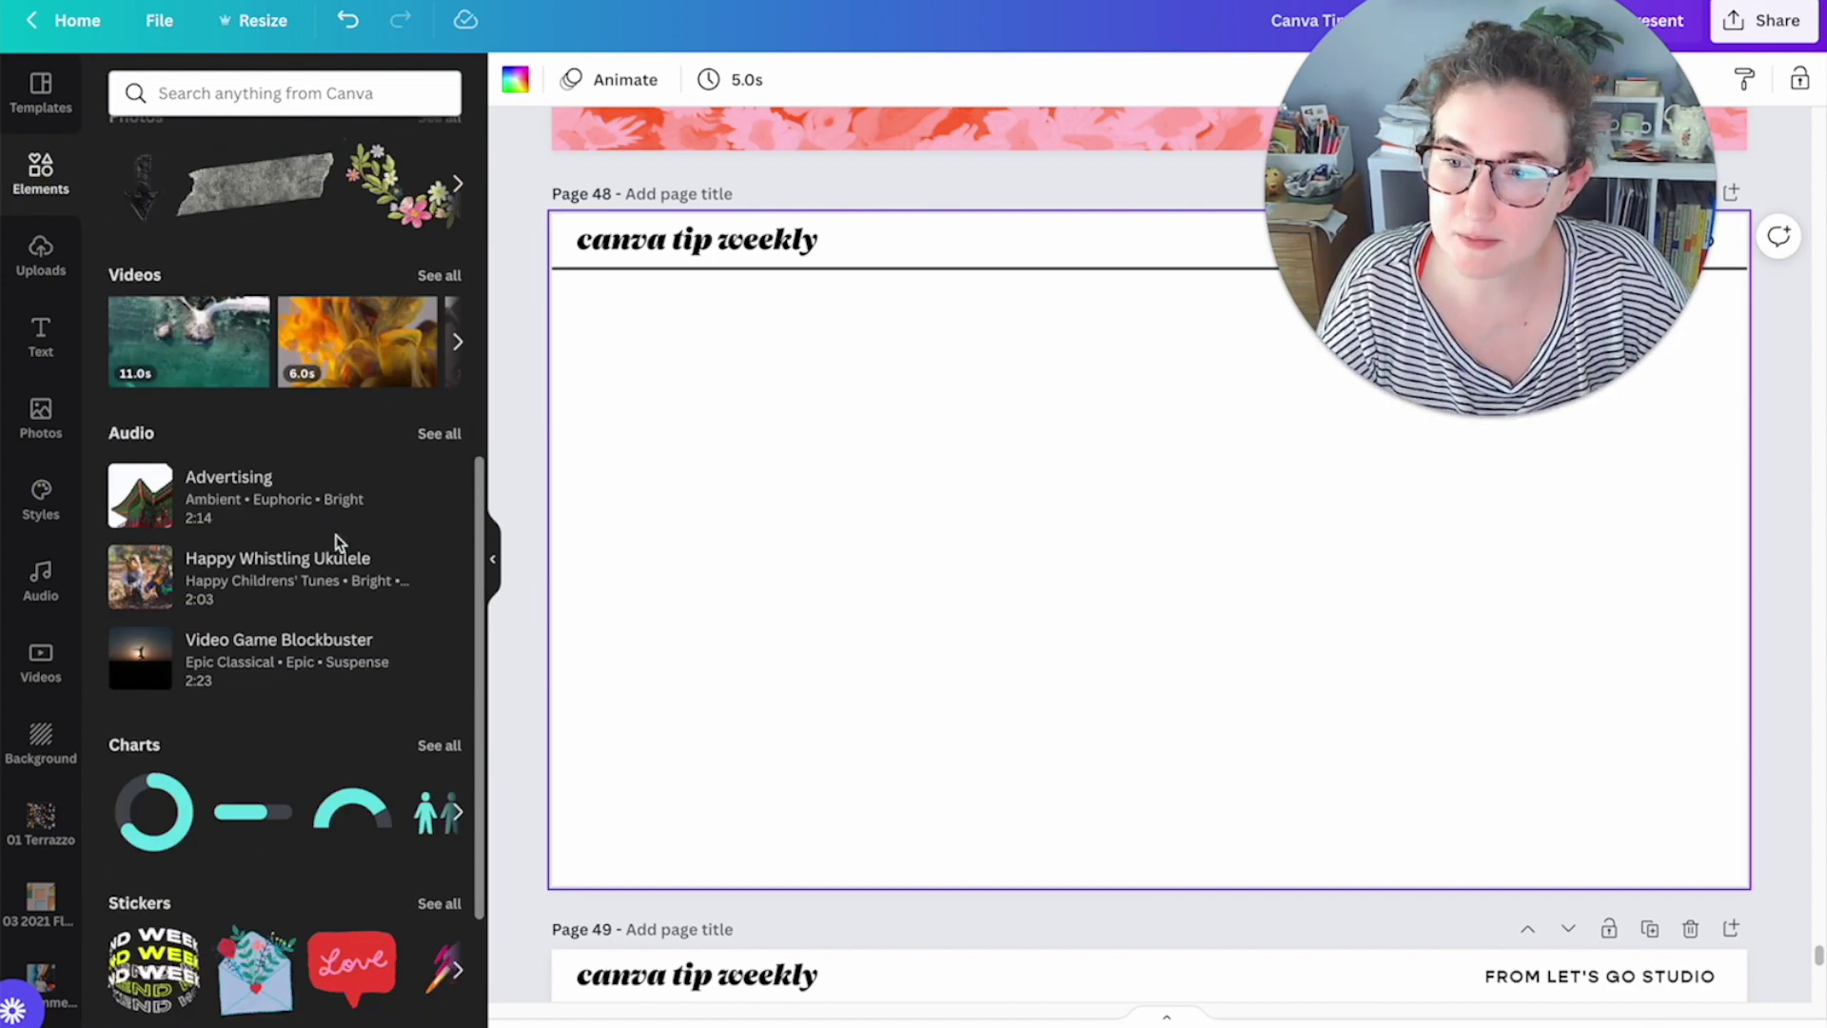
scroll(338, 542, "down", 4)
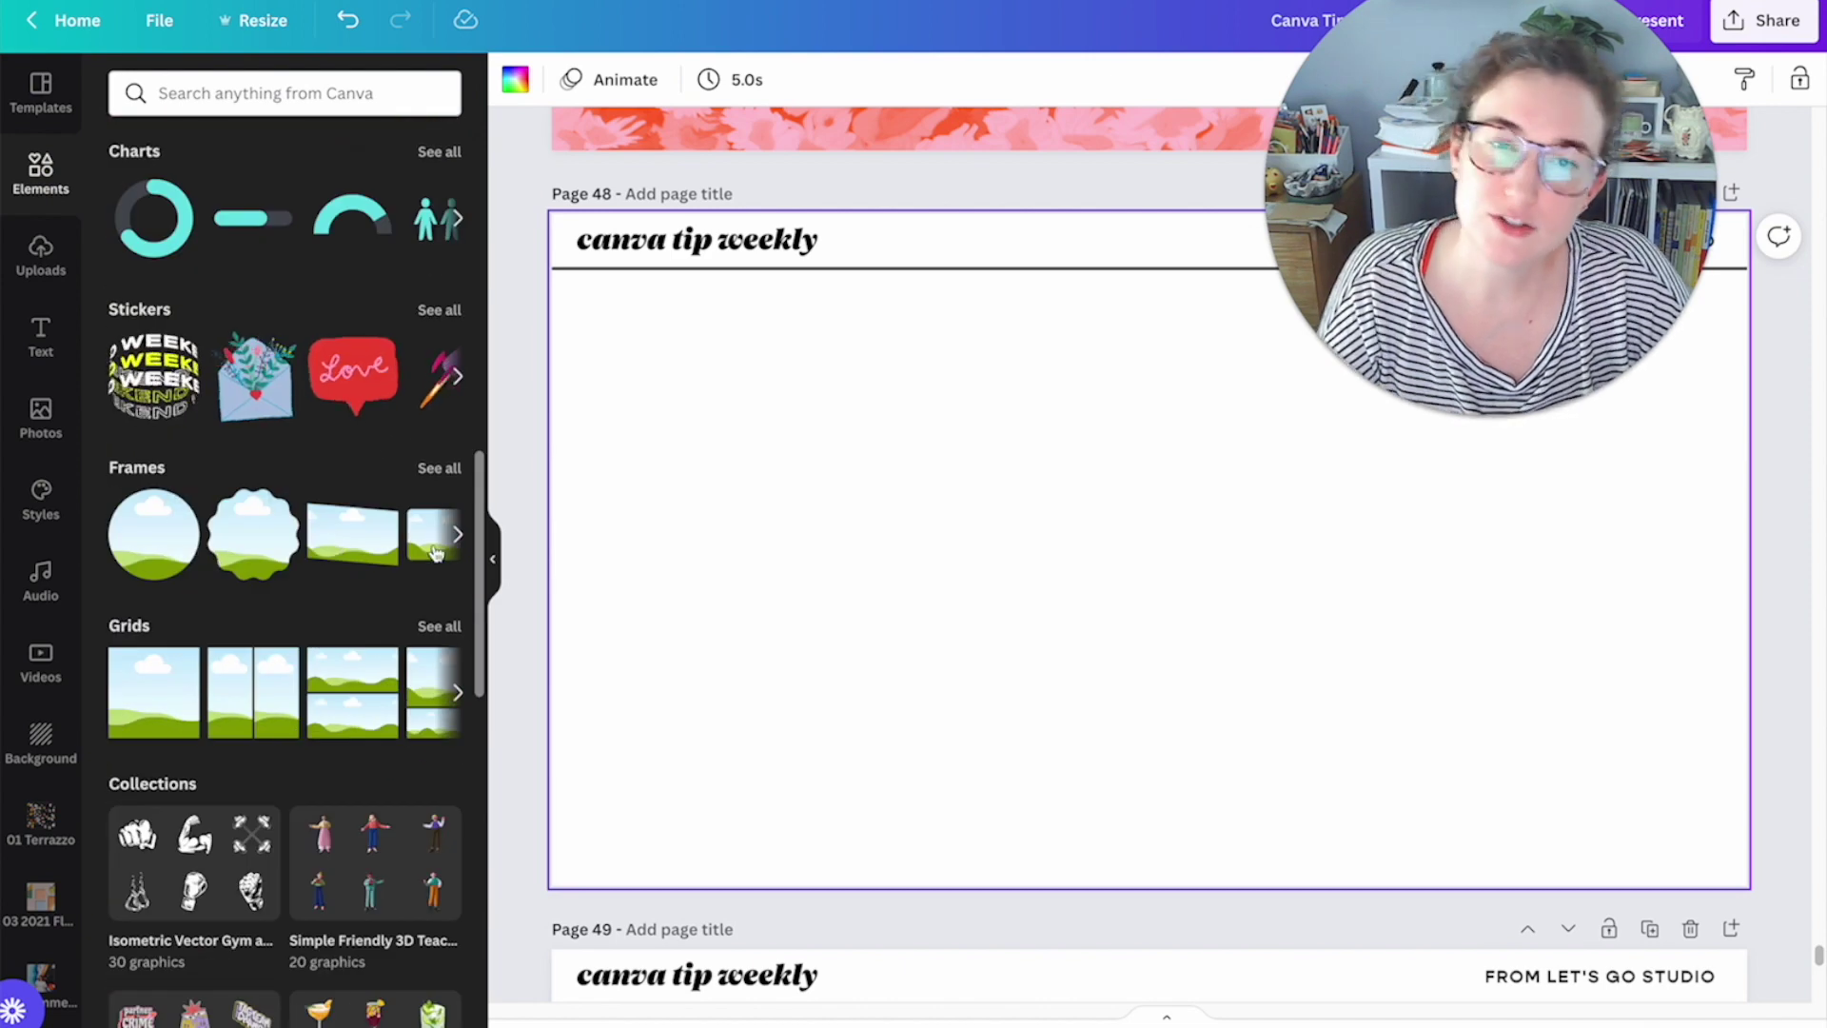
Step: Add a circle frame and a scalloped frame side by side on page 48
left_click(440, 468)
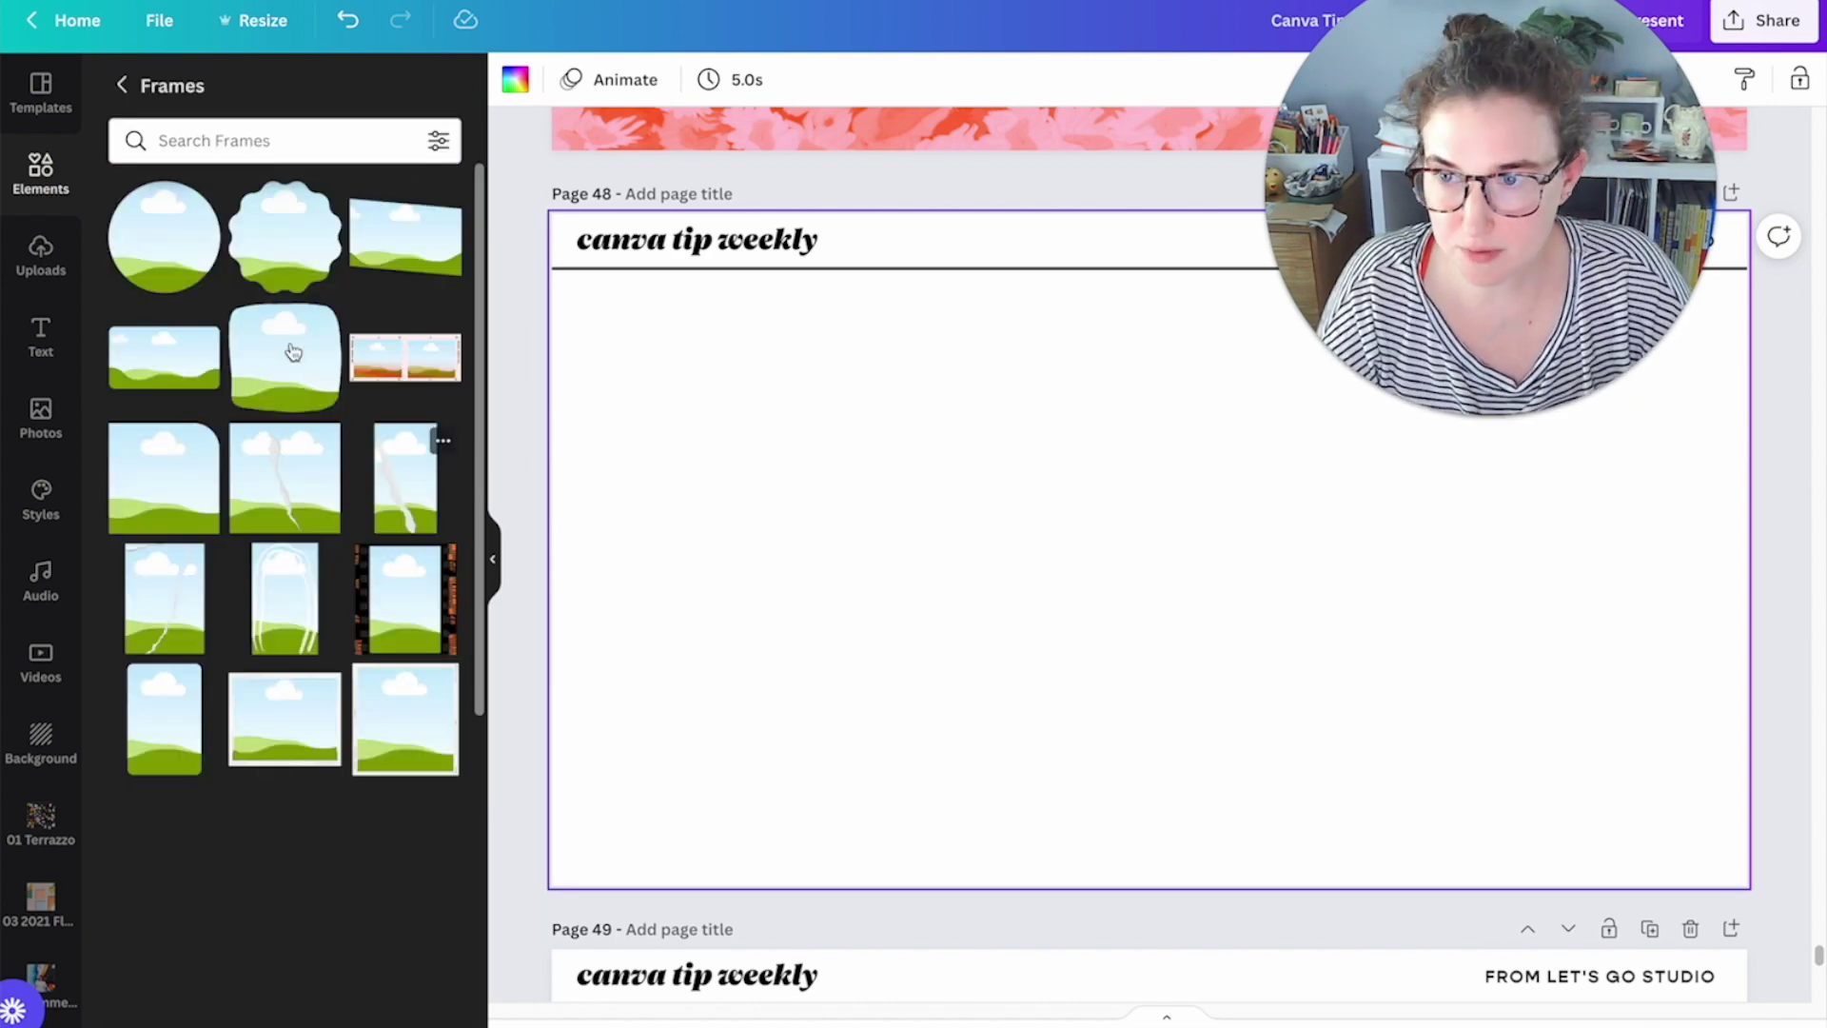
left_click(187, 273)
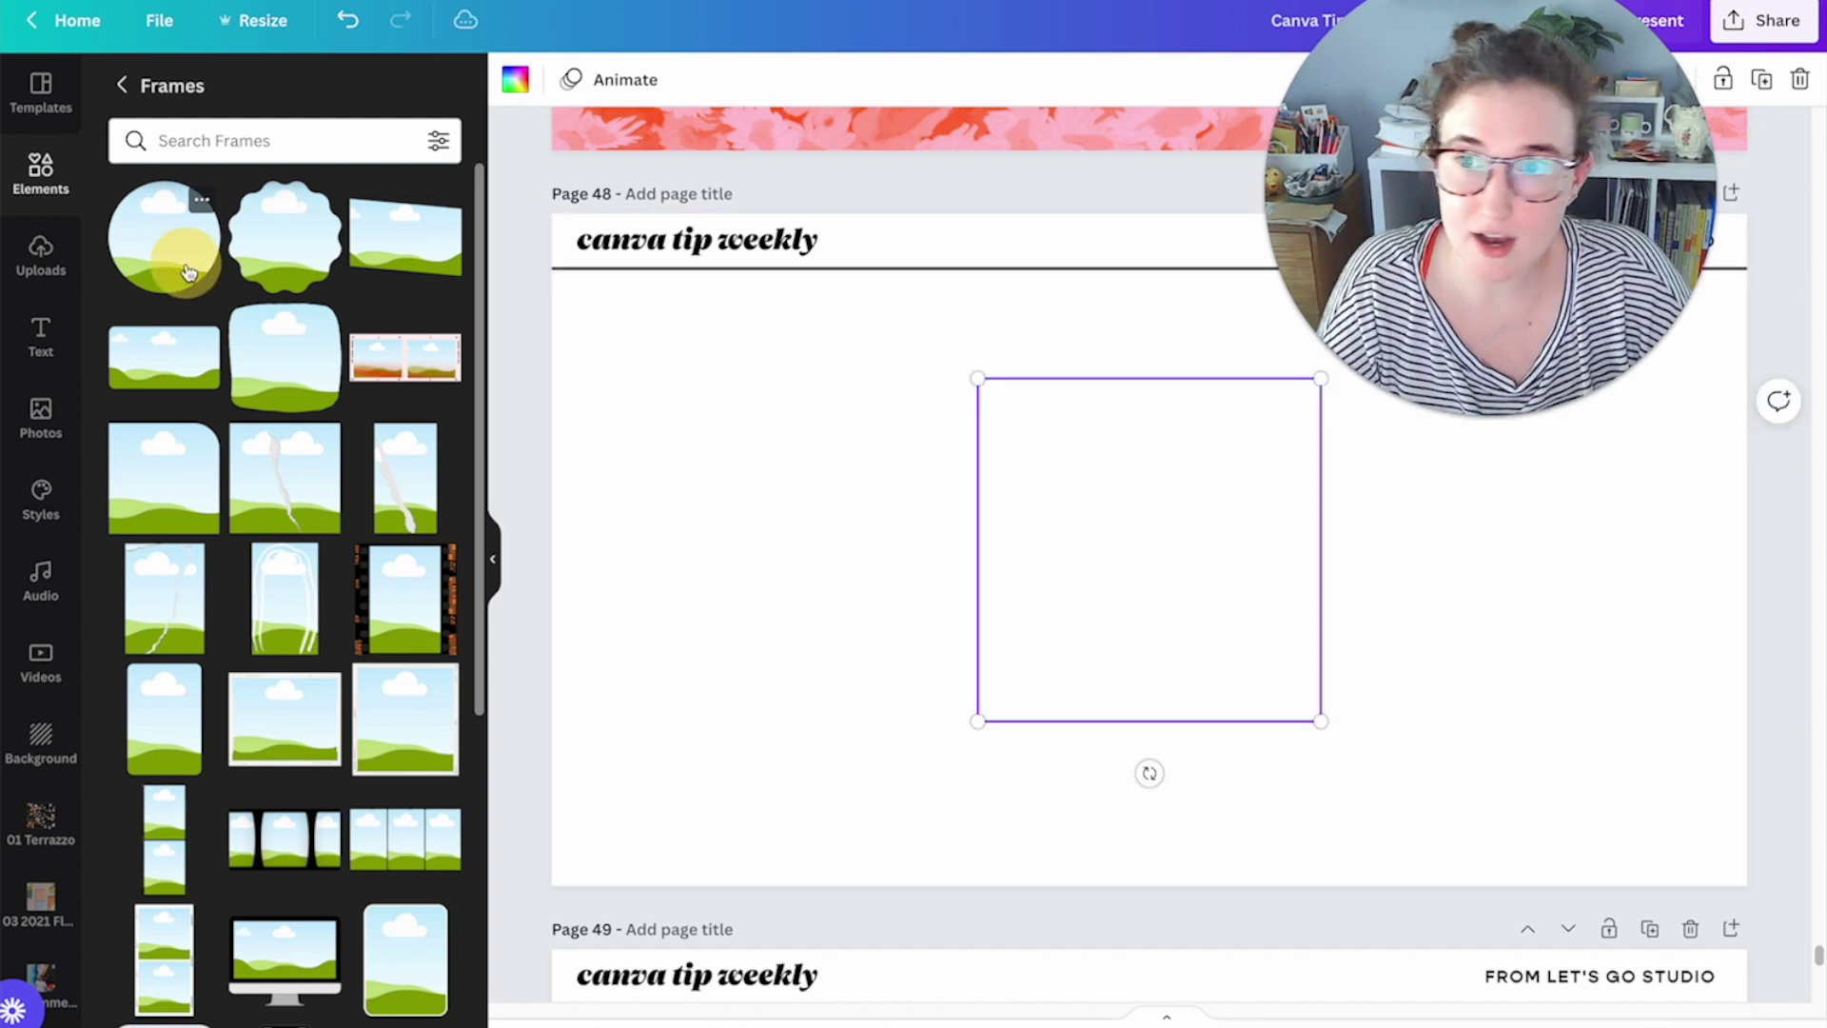
left_click_drag(1083, 525, 863, 509)
left_click(286, 238)
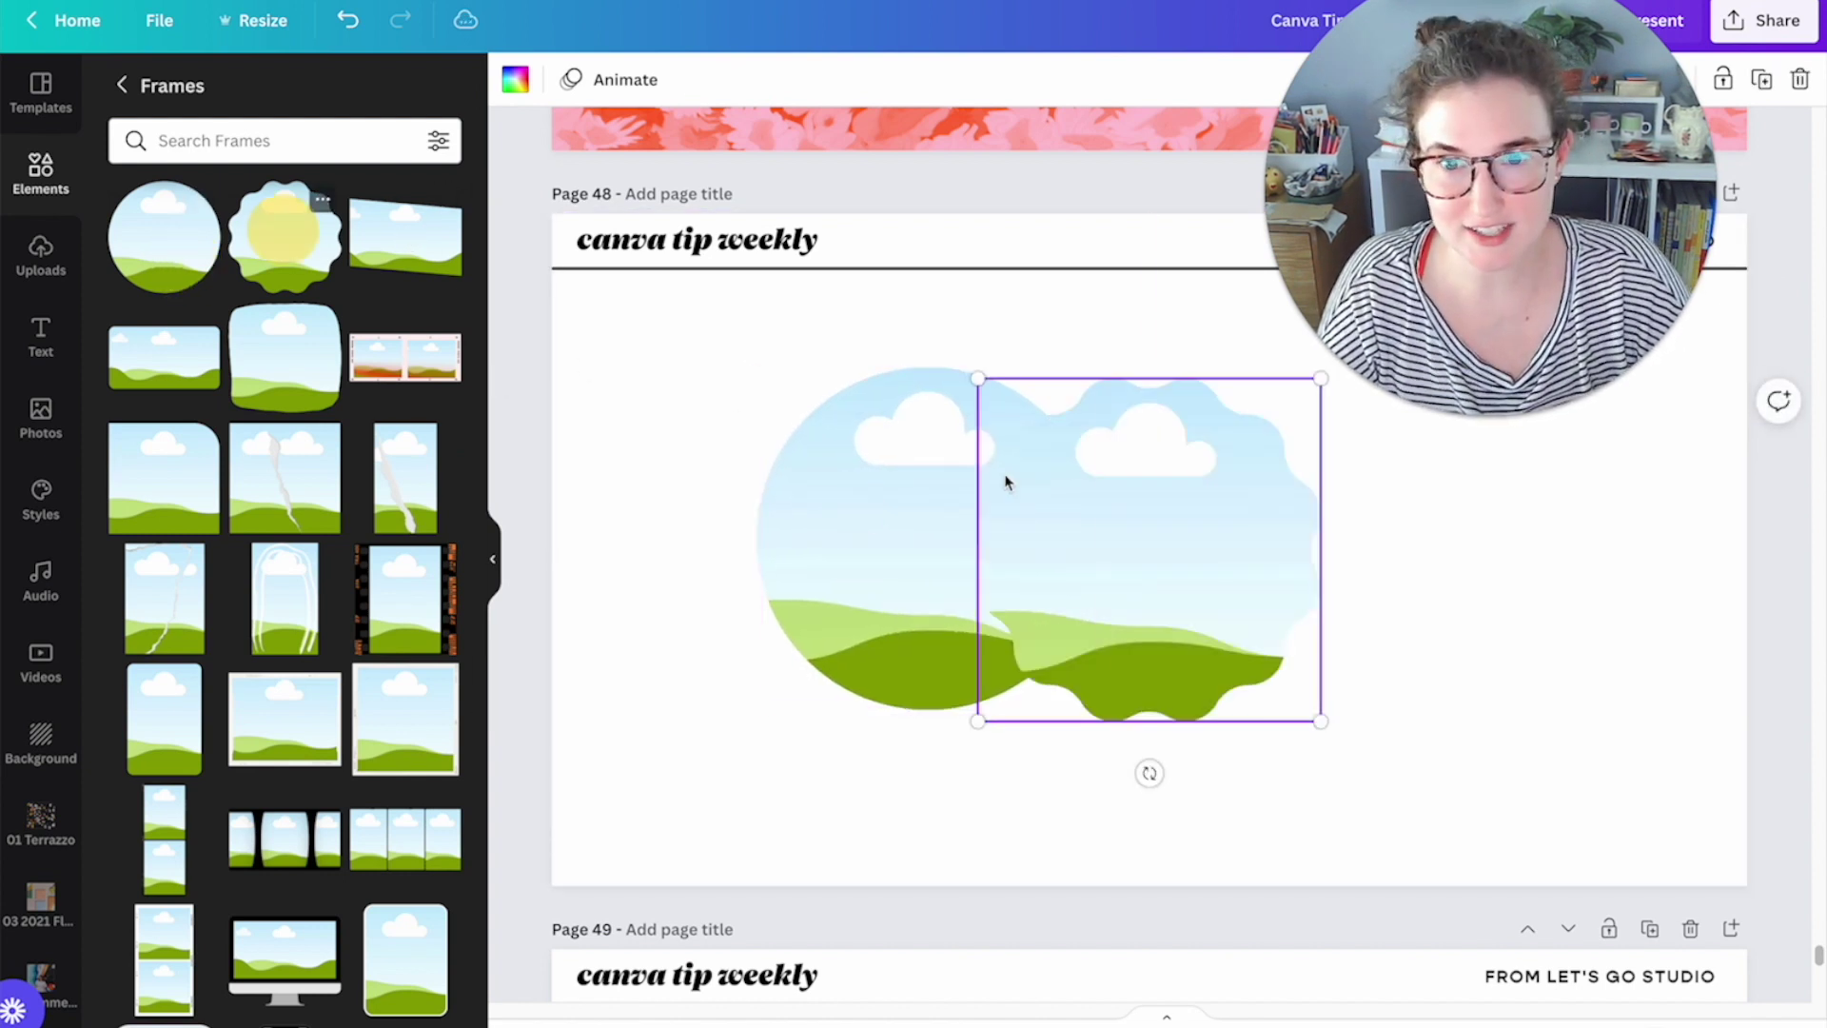
left_click_drag(1170, 556, 1346, 562)
left_click(674, 495)
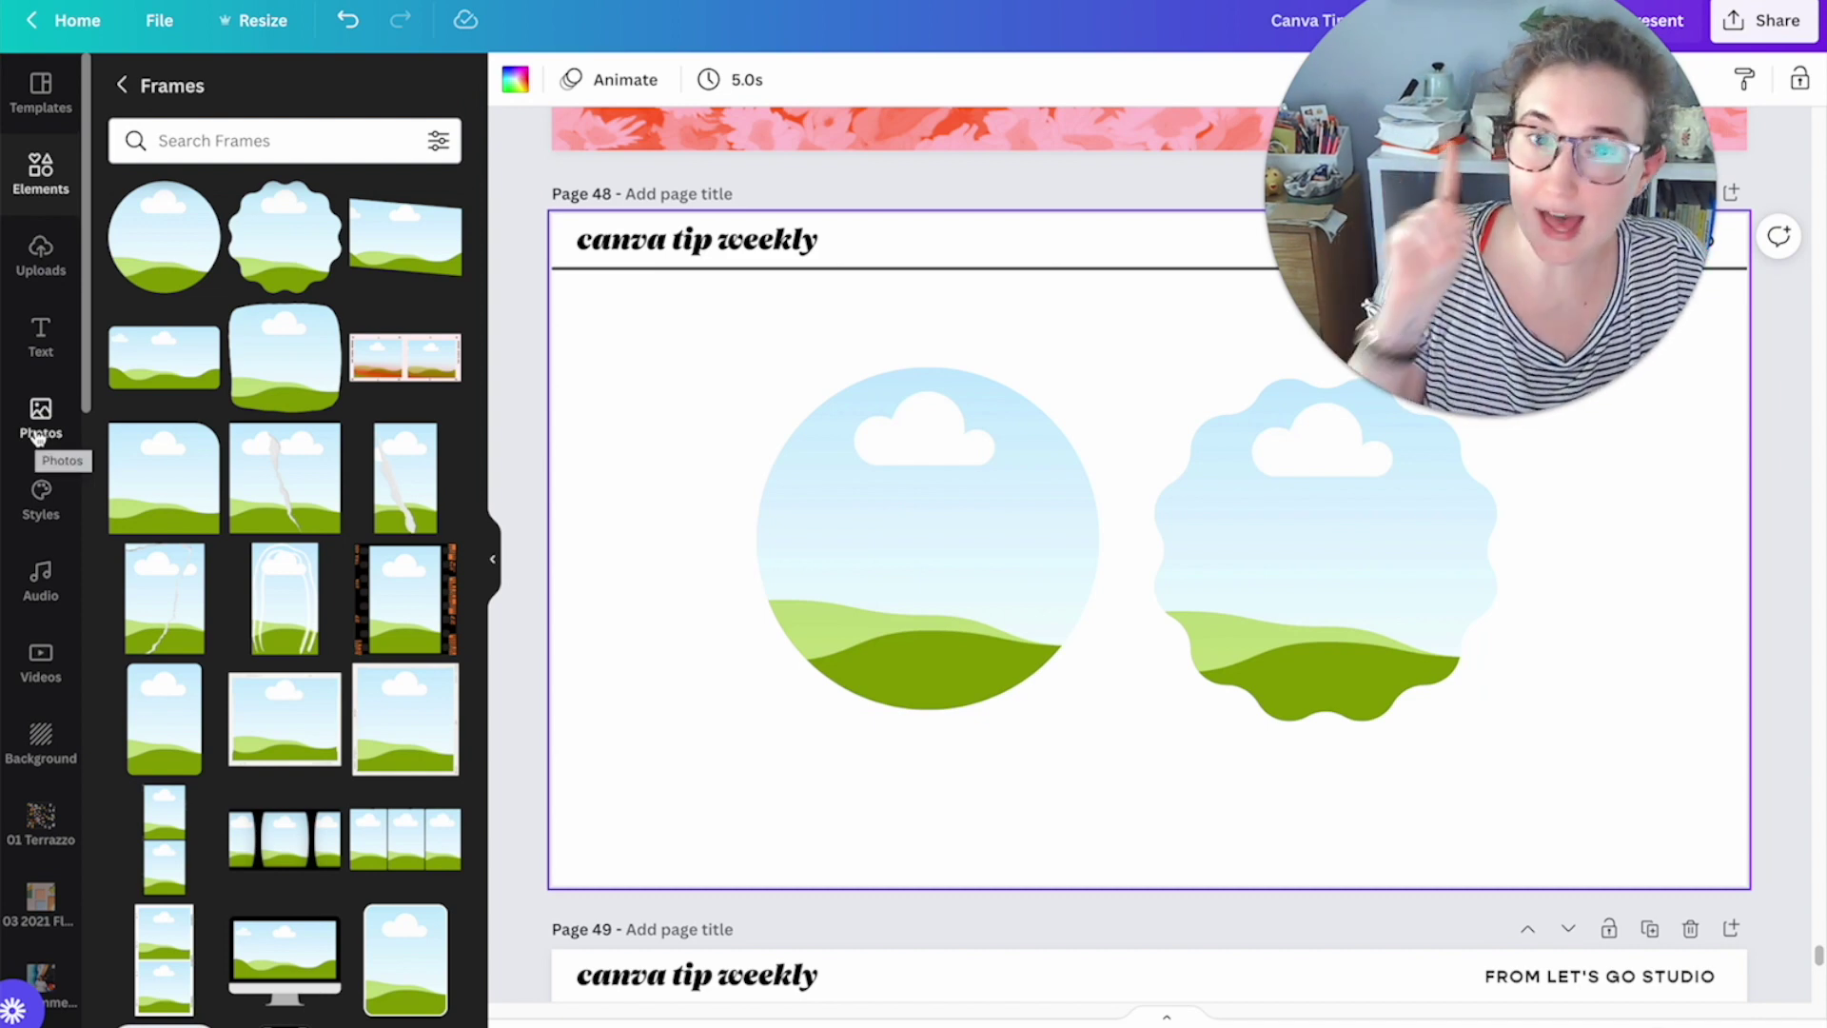
Step: Try the sunflower arch sticker over the circle frame, then remove it
left_click(41, 171)
scroll(298, 490, "down", 5)
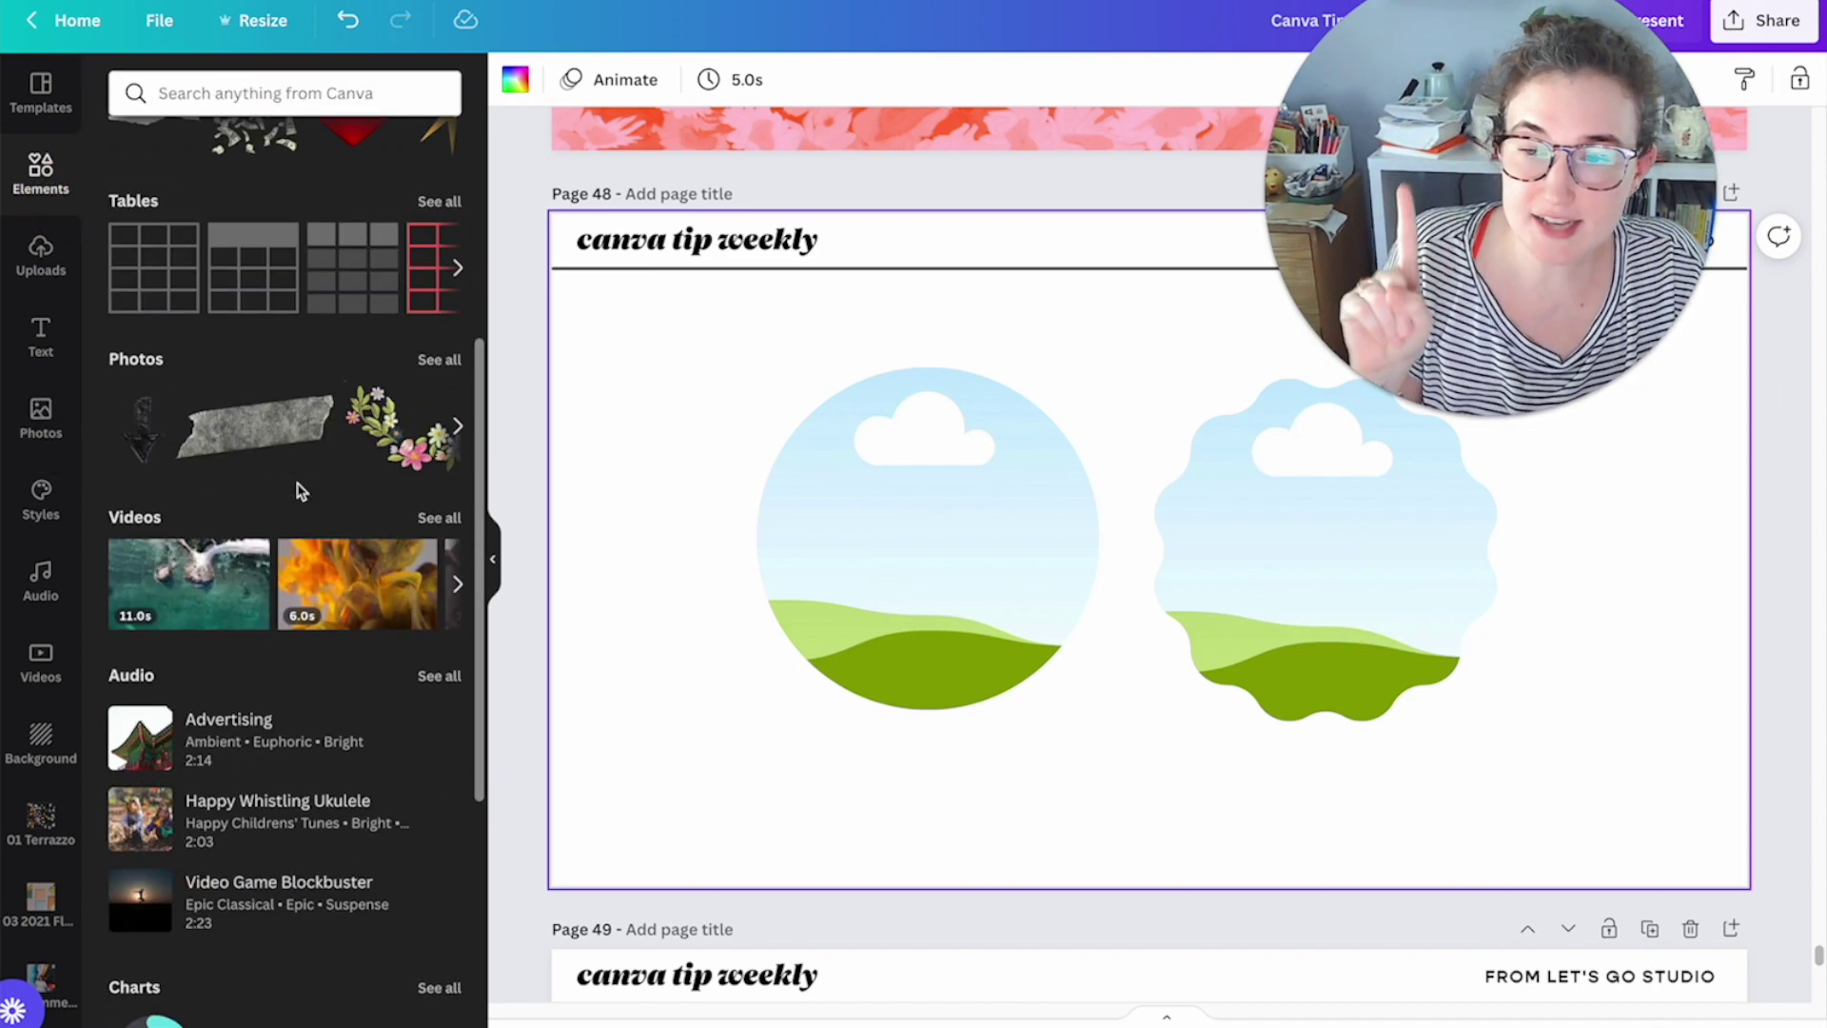
scroll(298, 490, "down", 1)
scroll(298, 490, "up", 2)
scroll(303, 491, "down", 8)
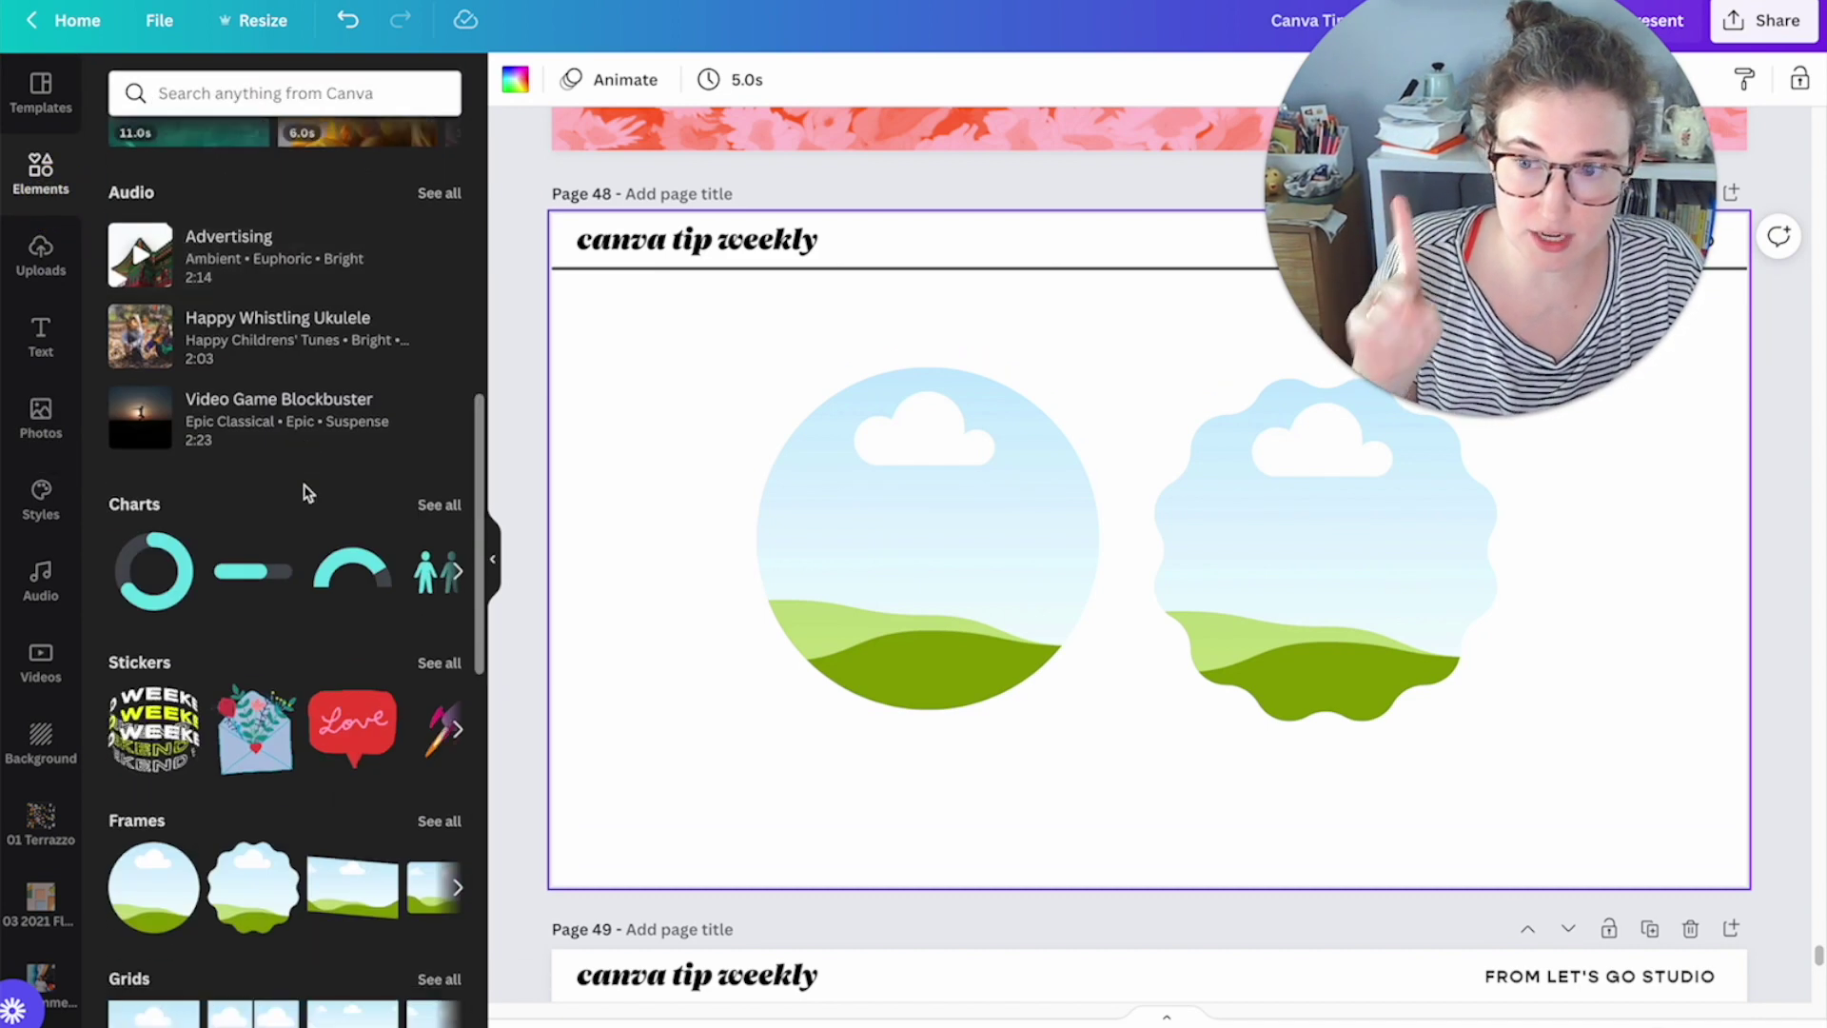
scroll(304, 491, "down", 7)
left_click(228, 751)
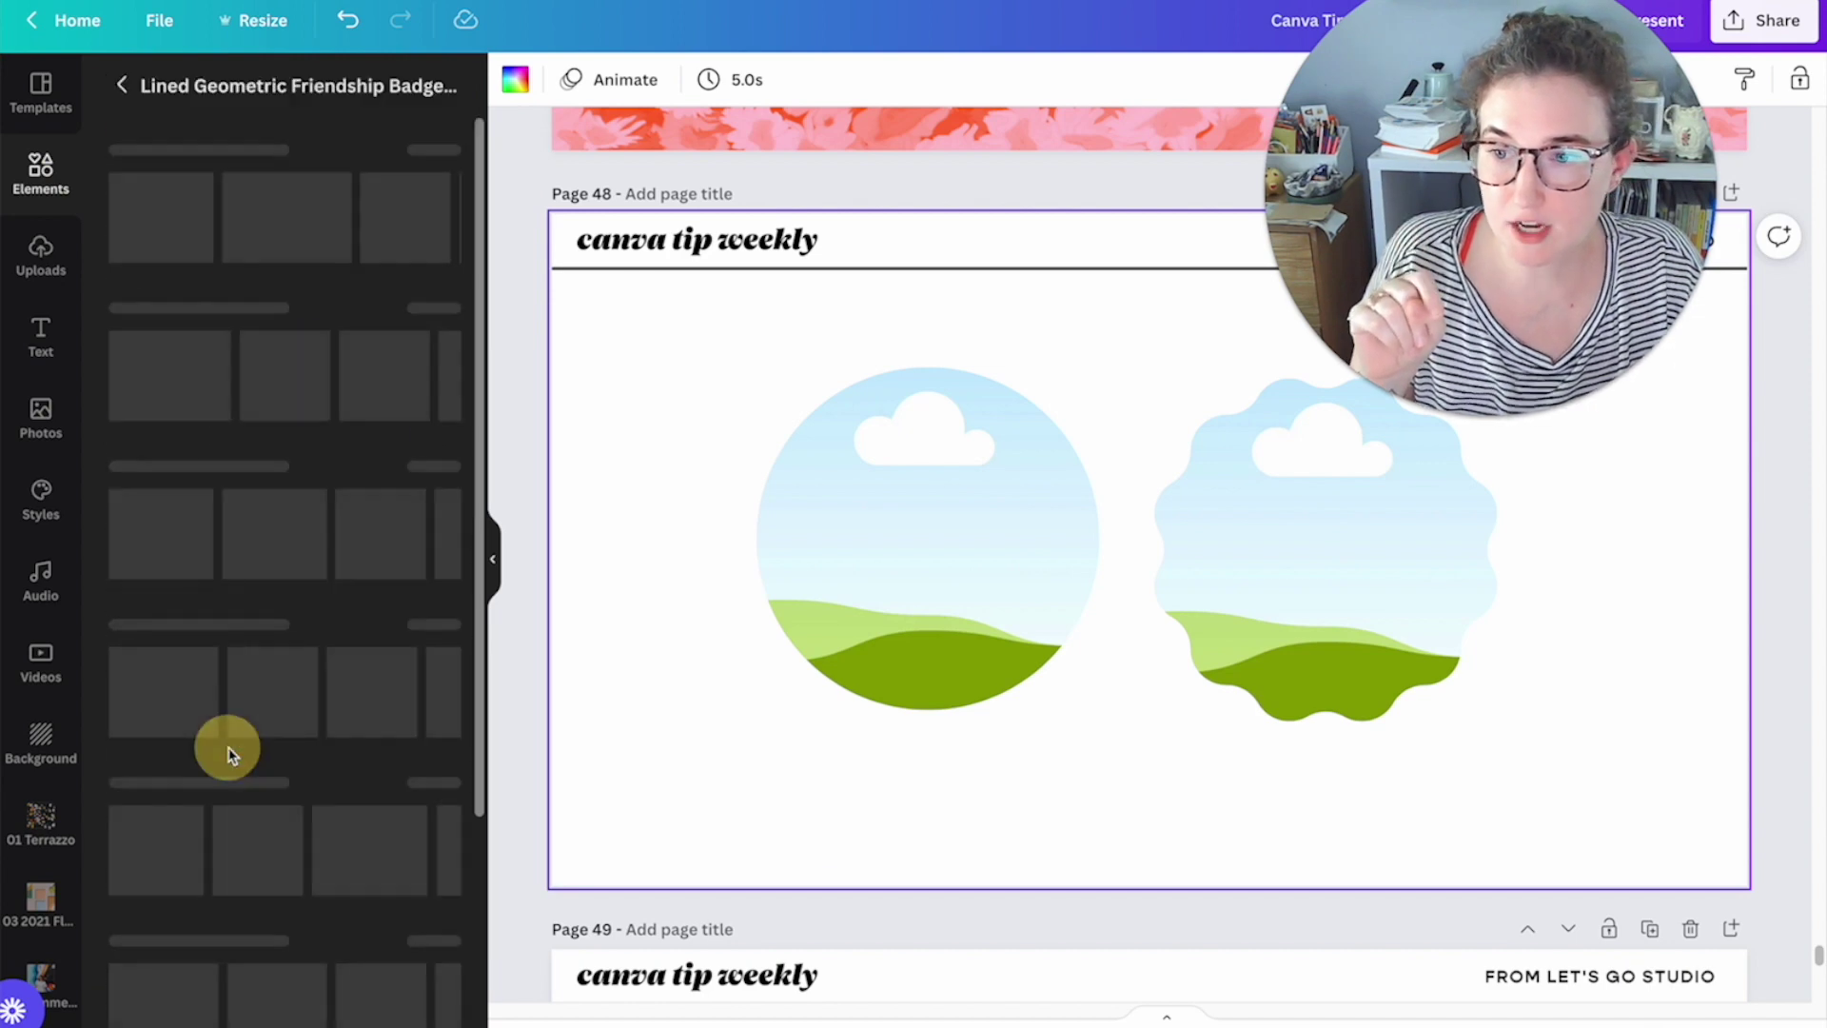
left_click(285, 314)
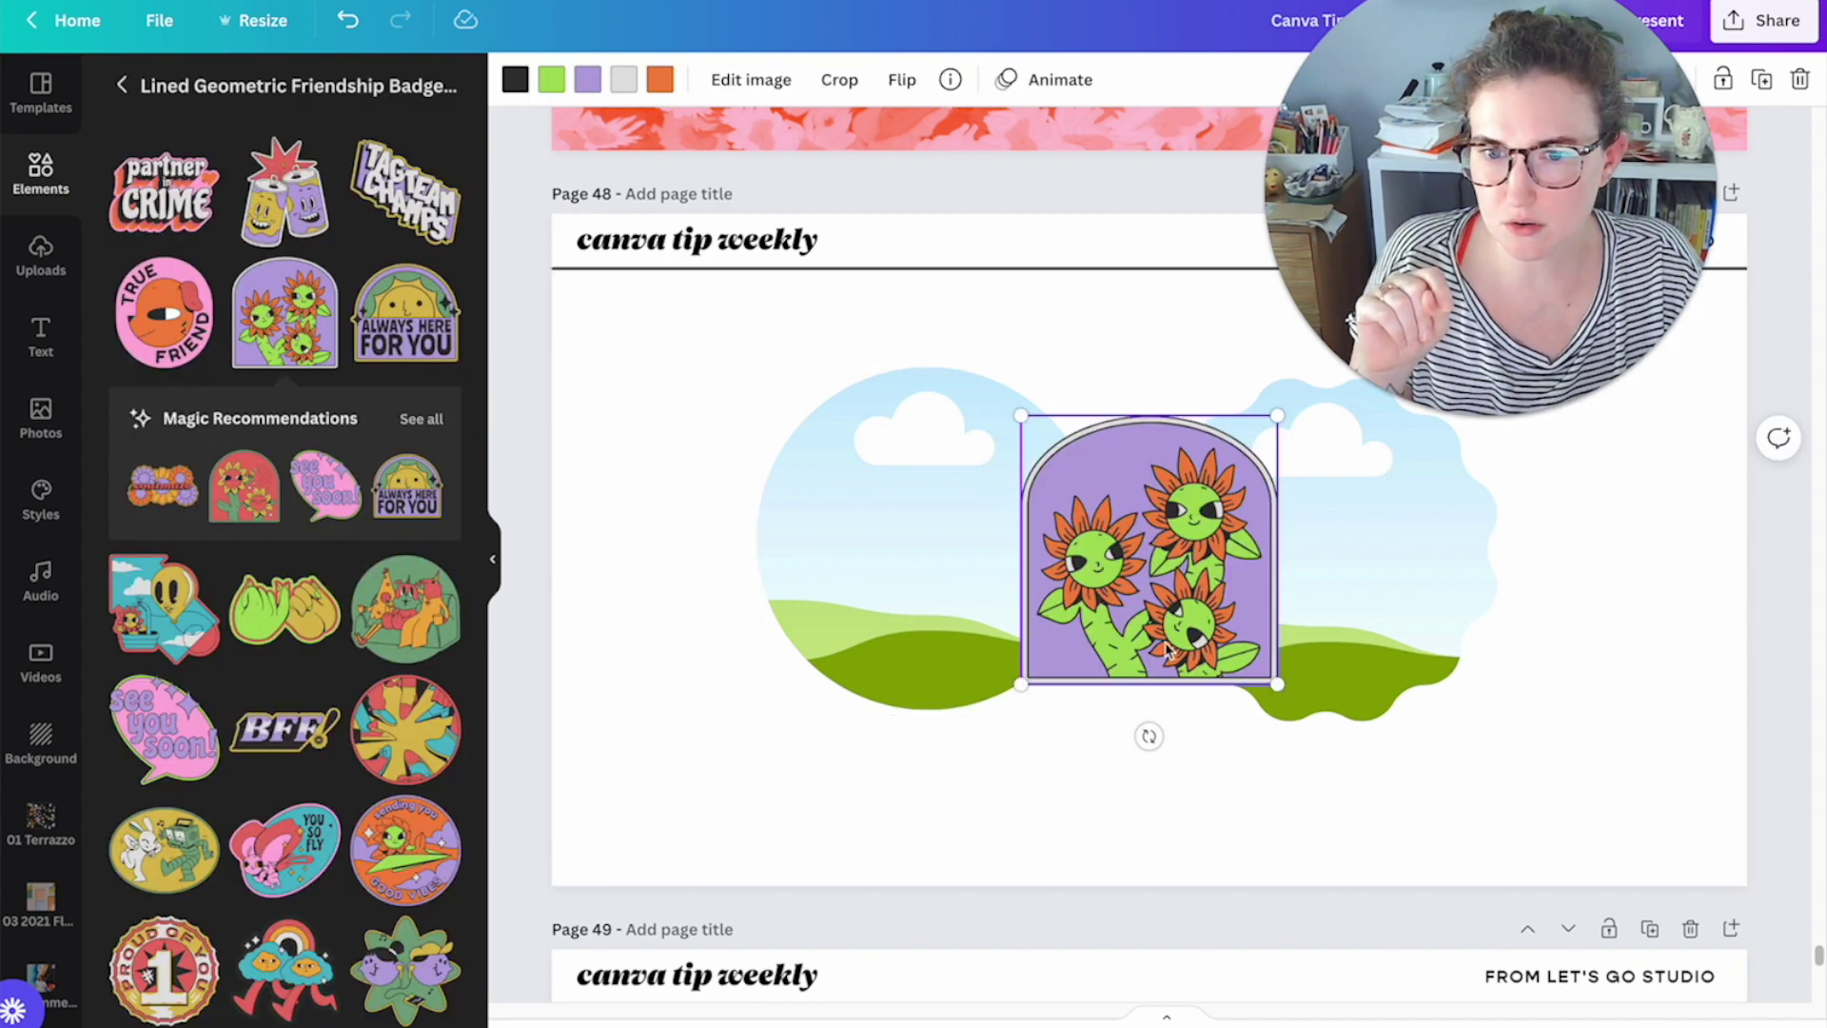
left_click_drag(1159, 647, 980, 557)
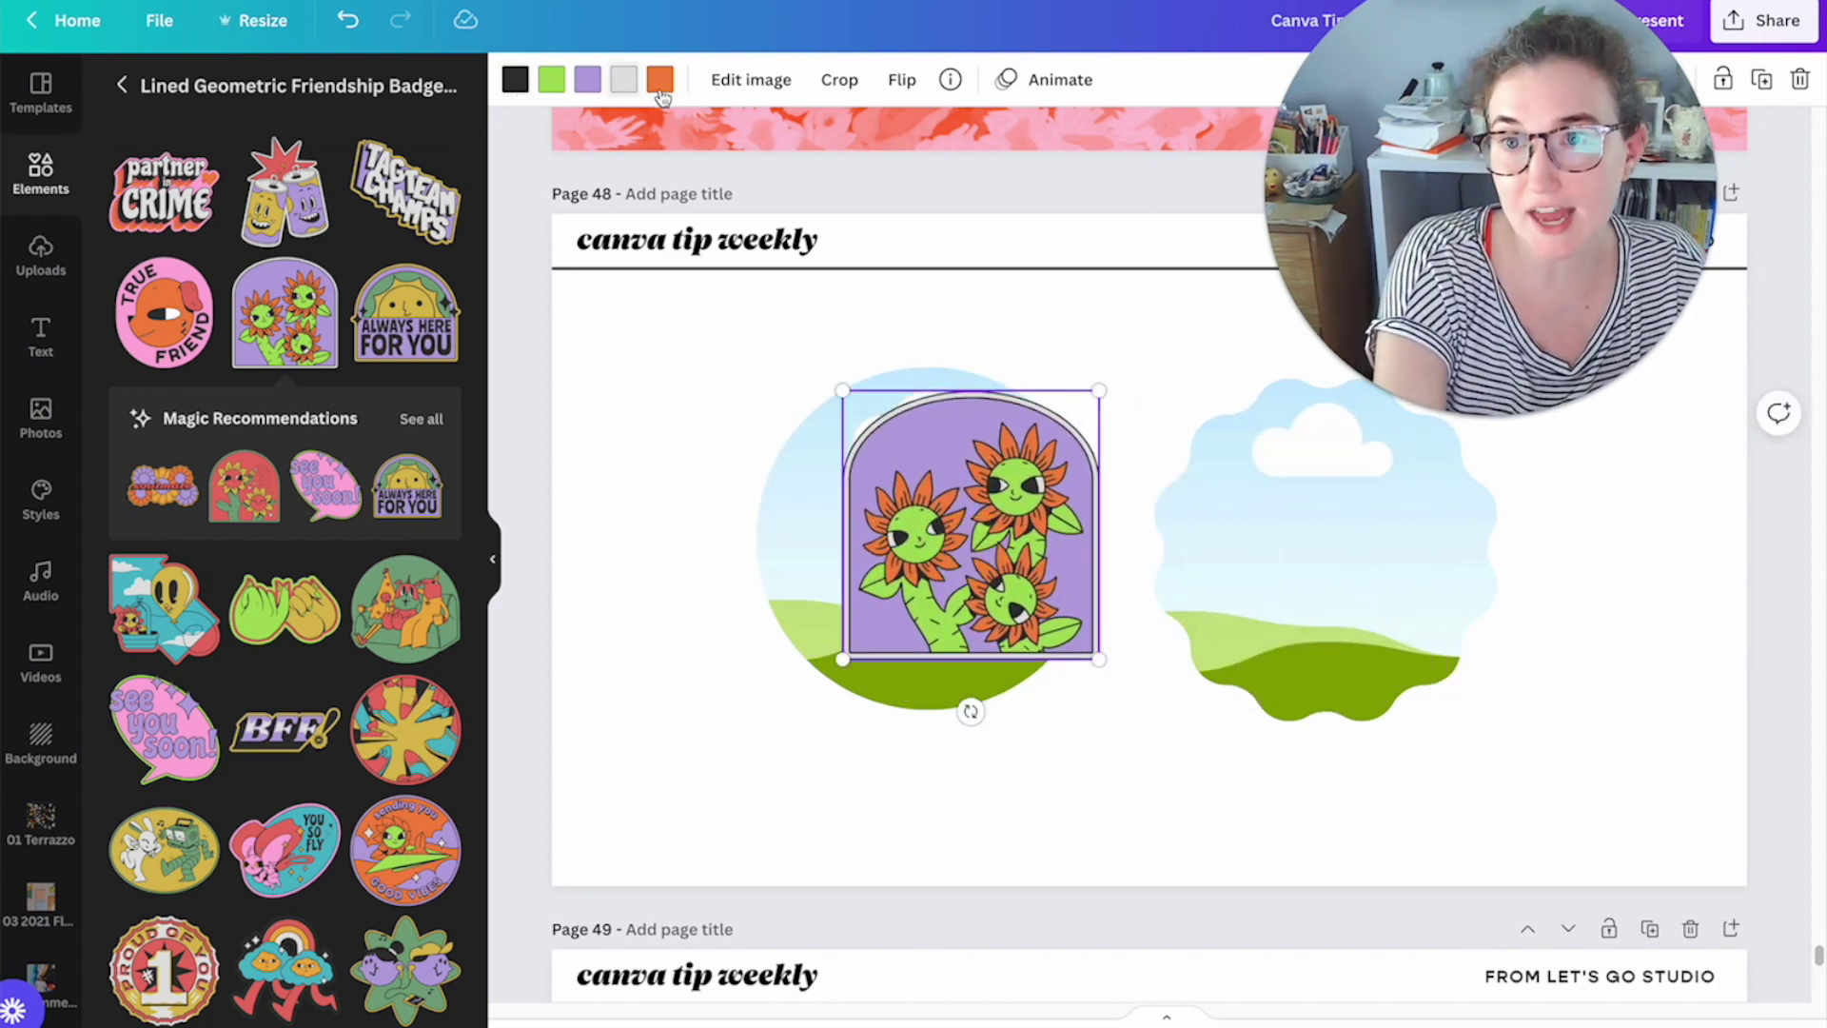
left_click_drag(875, 519, 95, 157)
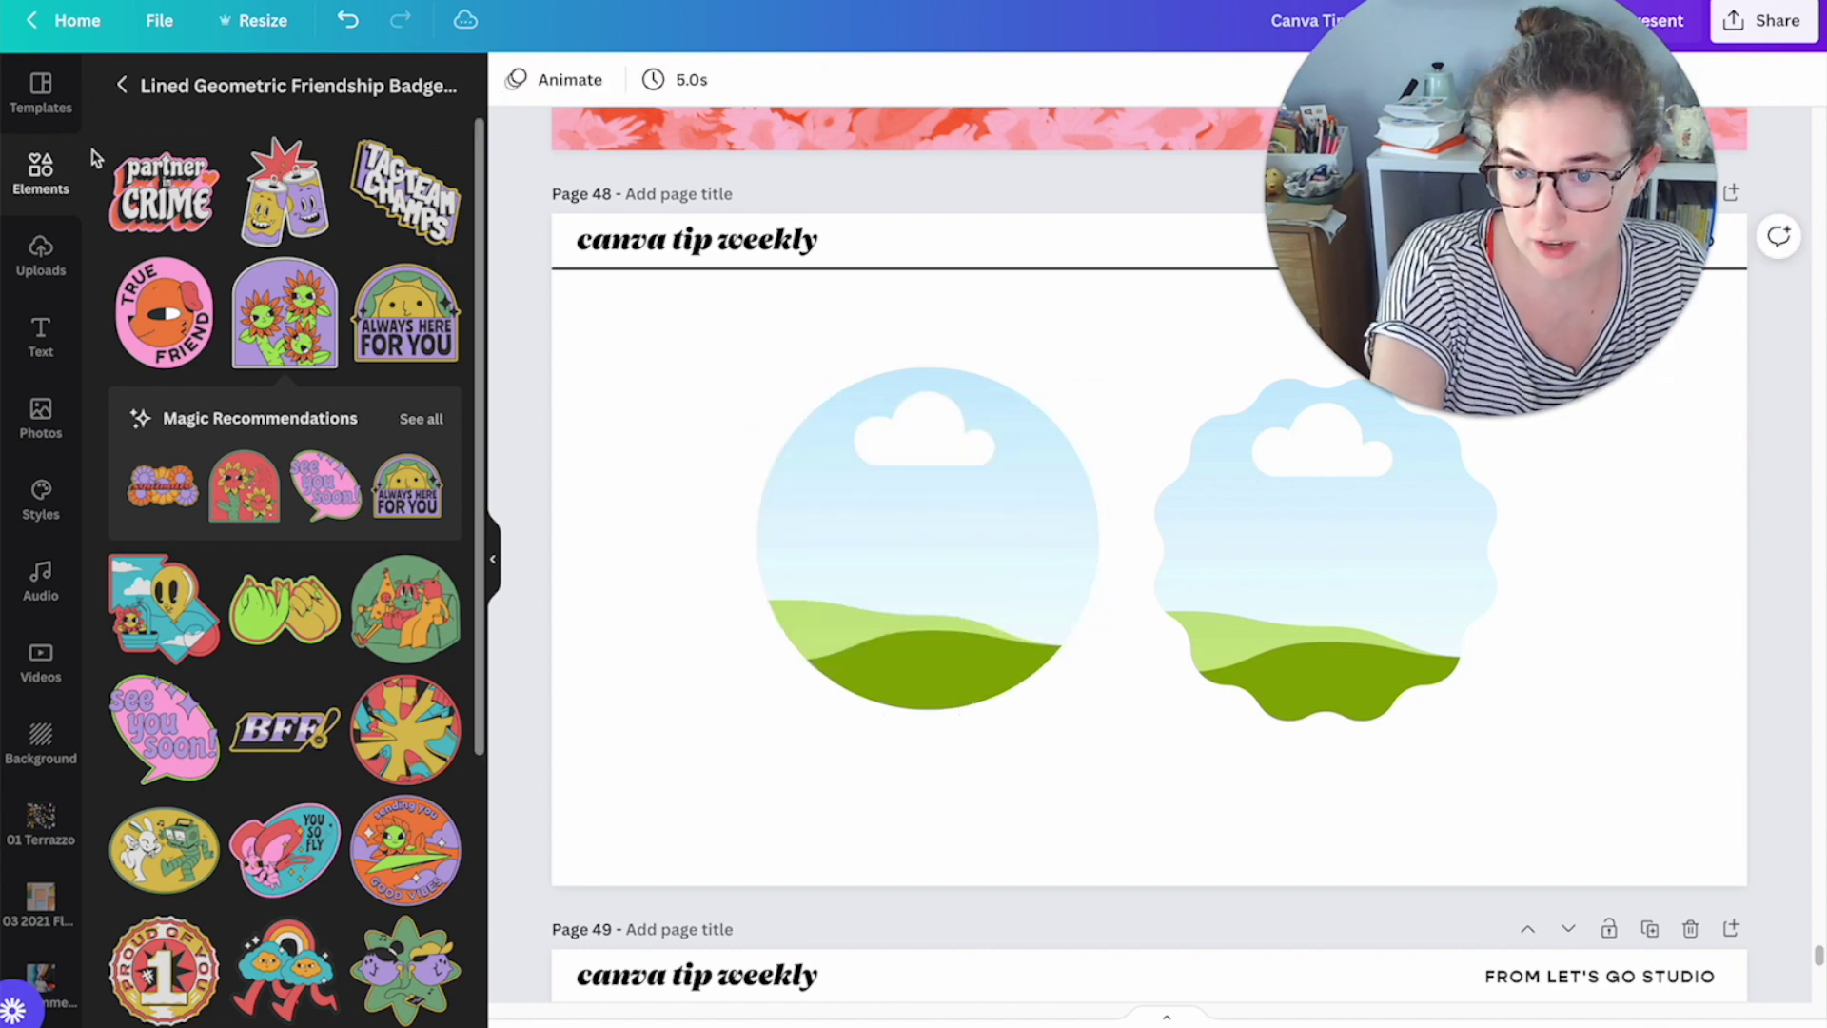
Step: Try a purple gradient graphic on the scalloped frame, then undo it
left_click(41, 171)
scroll(392, 390, "down", 3)
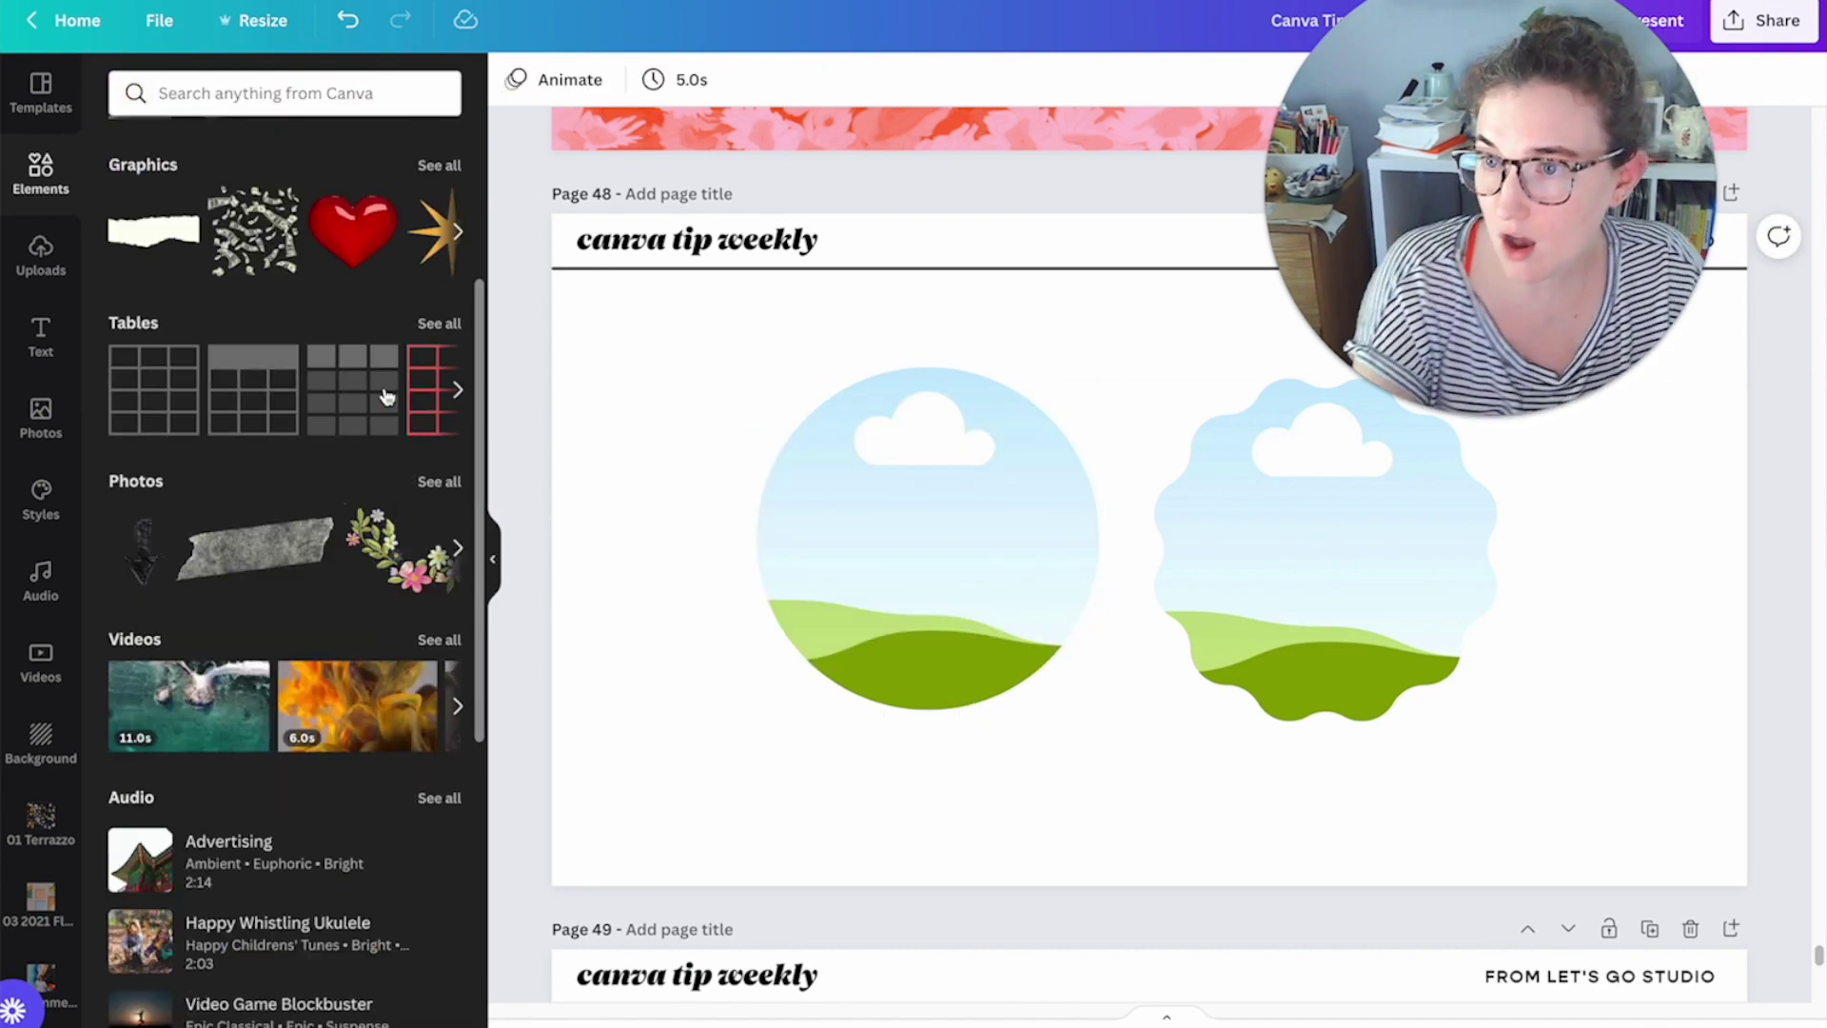
scroll(388, 400, "down", 6)
scroll(388, 399, "up", 10)
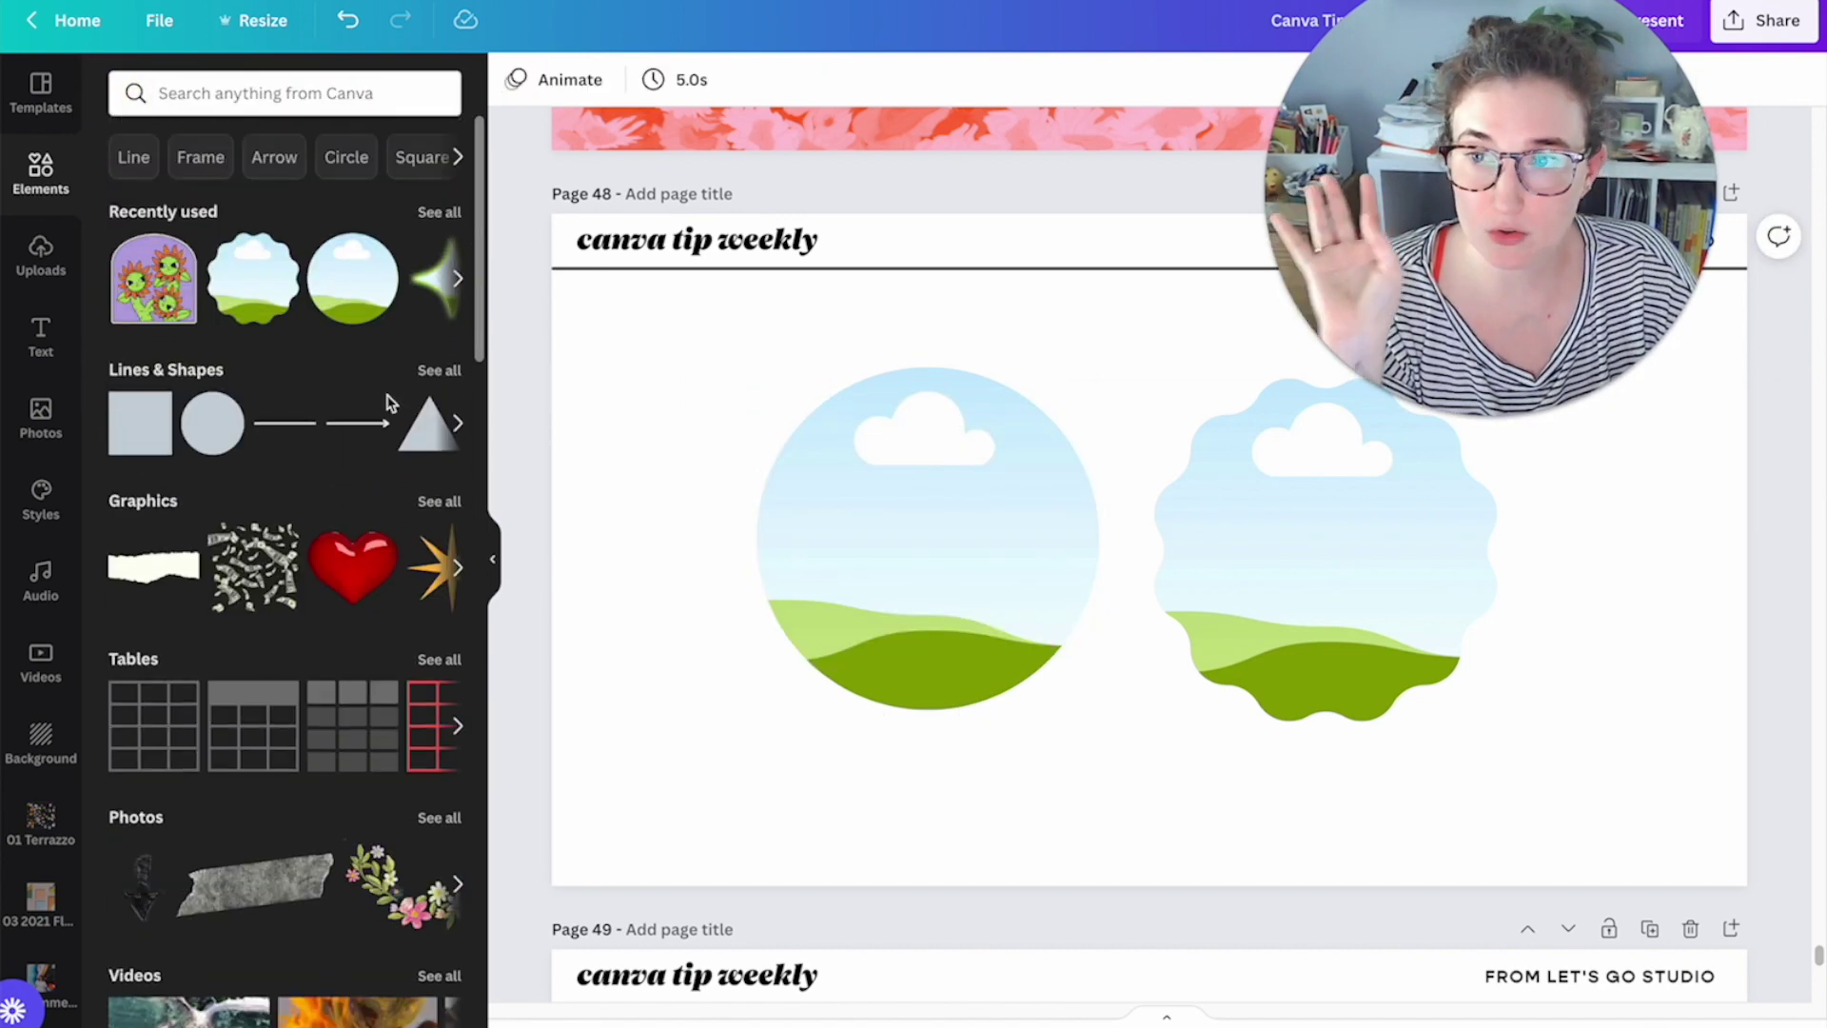
left_click(439, 501)
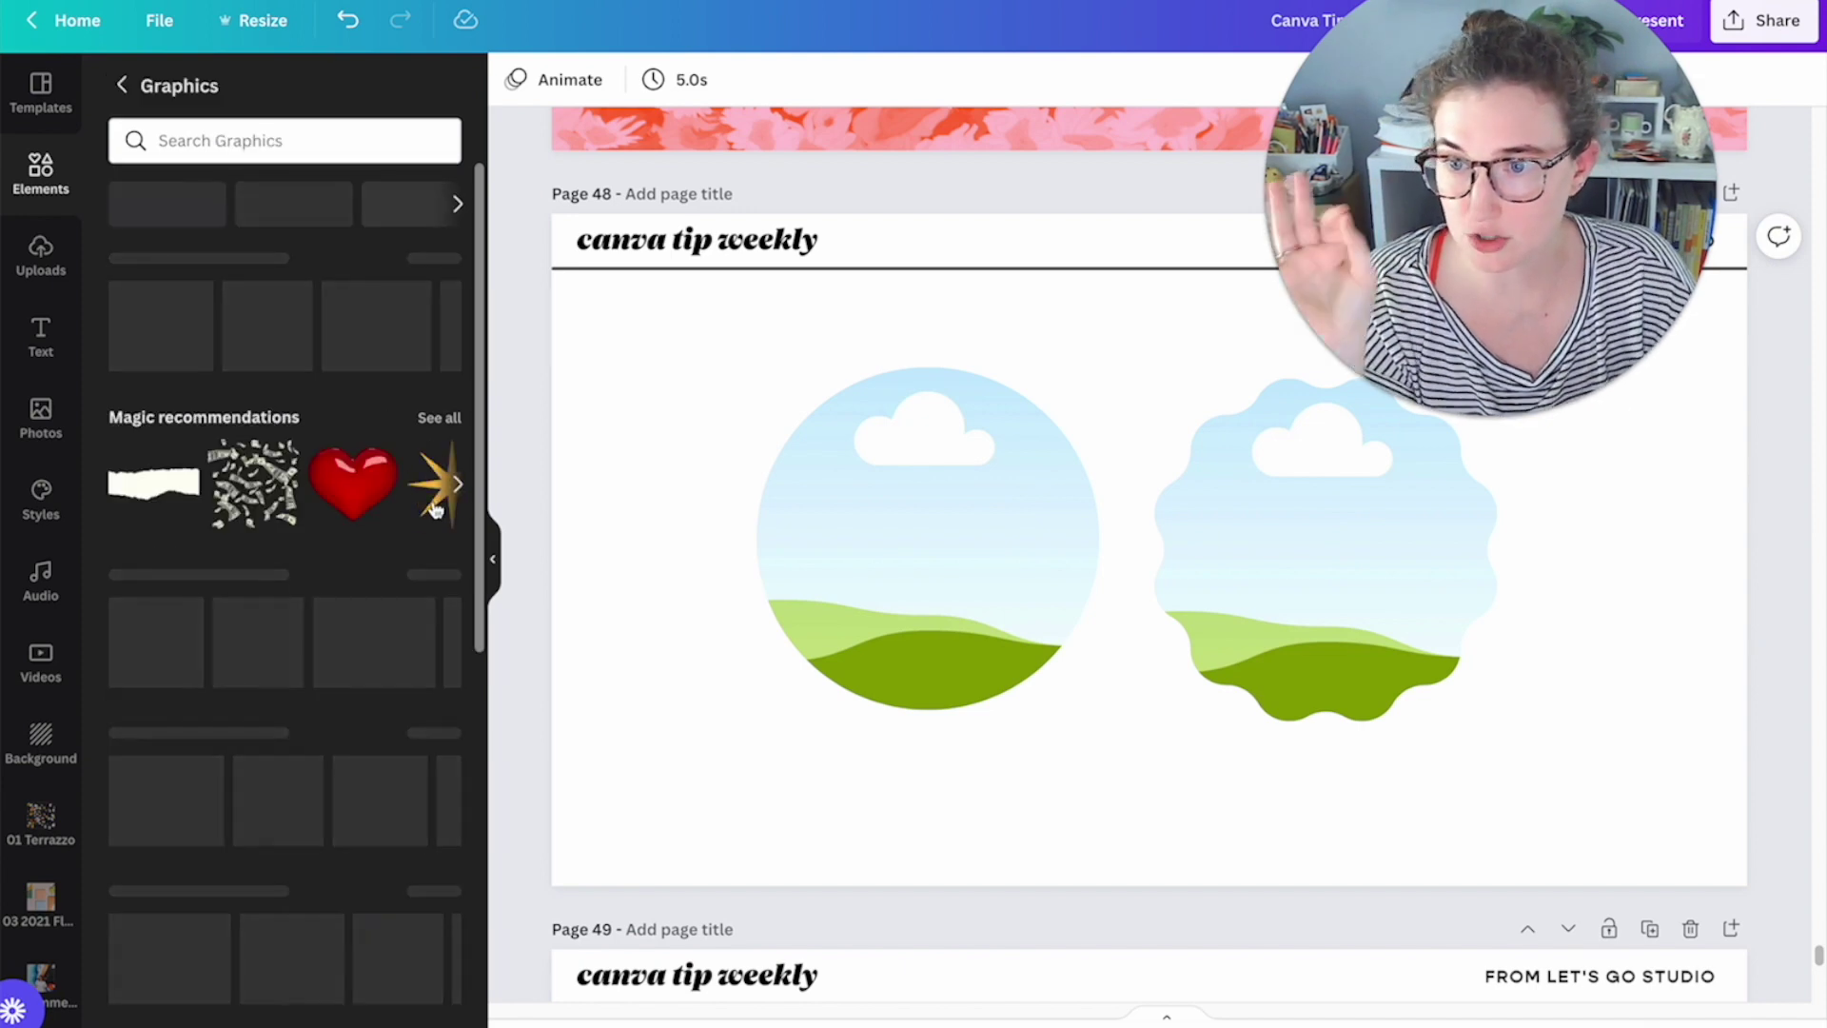
left_click(152, 800)
mouse_move(999, 590)
left_mouse_down()
mouse_move(920, 592)
mouse_move(1187, 522)
mouse_move(1254, 617)
left_mouse_up()
left_click(1264, 603, "shift")
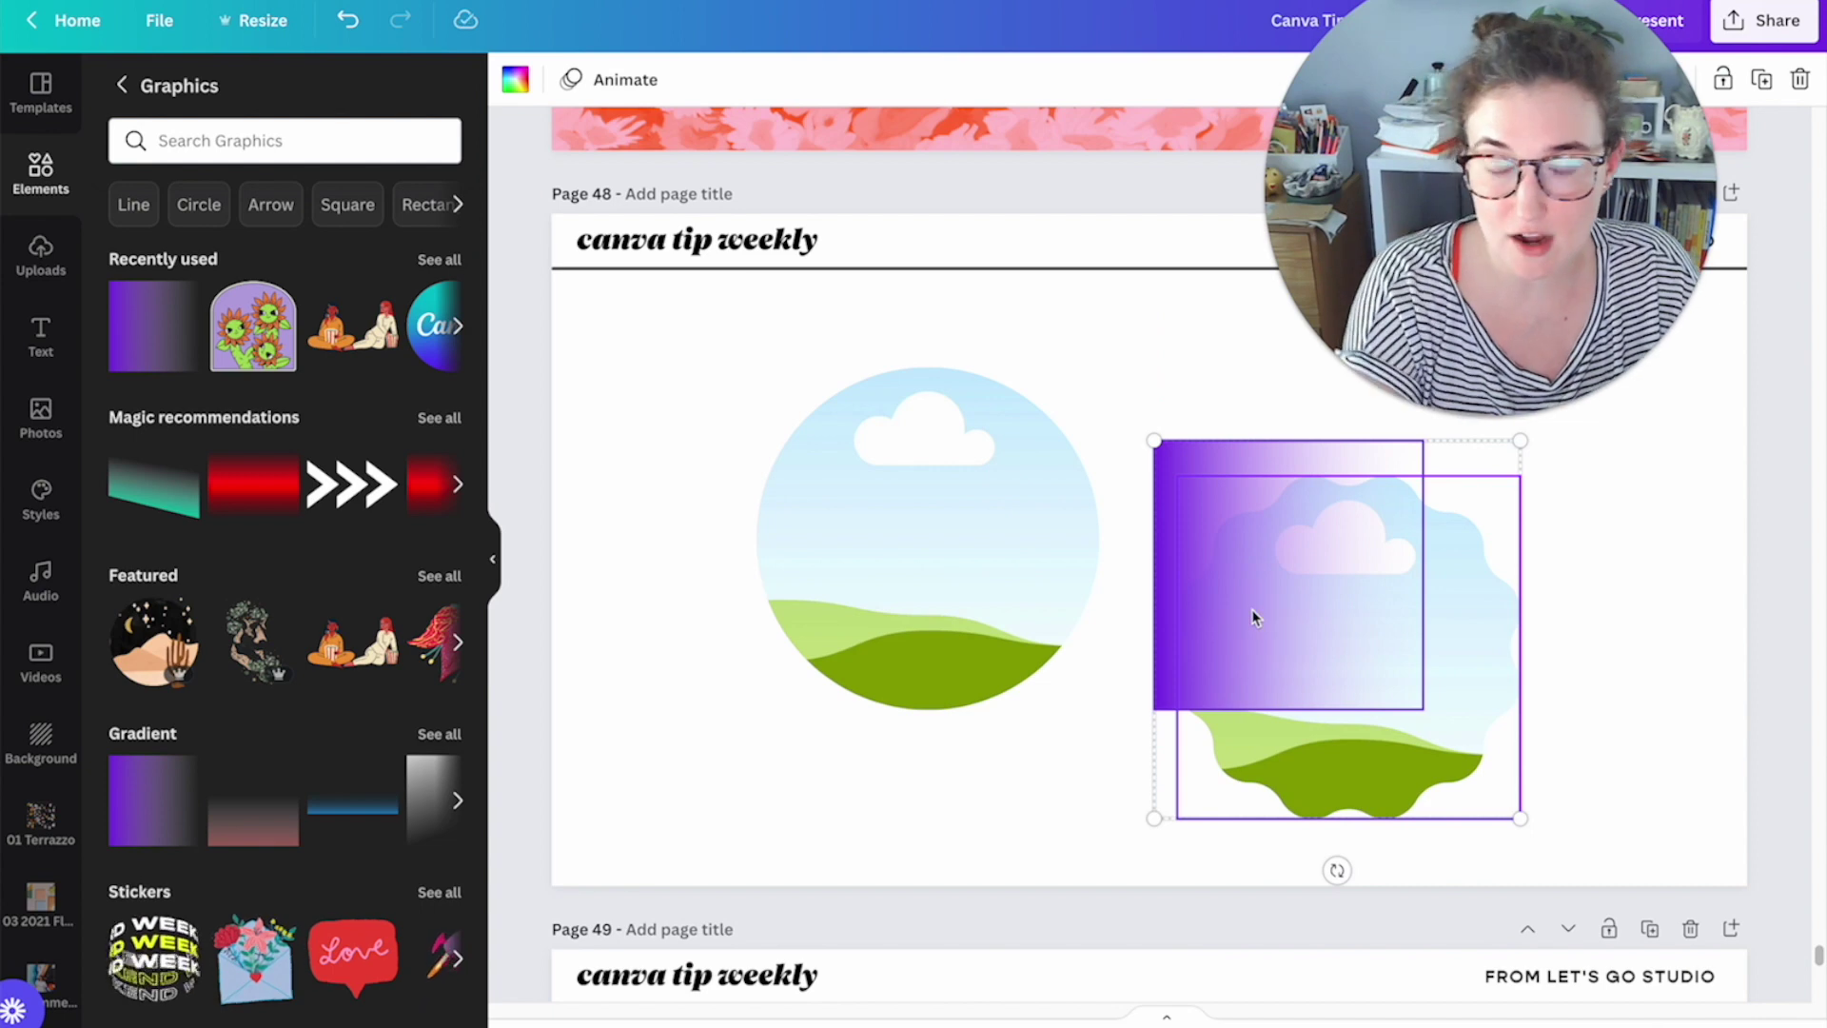
key("ctrl+z")
left_click(1187, 792)
key("ctrl+z")
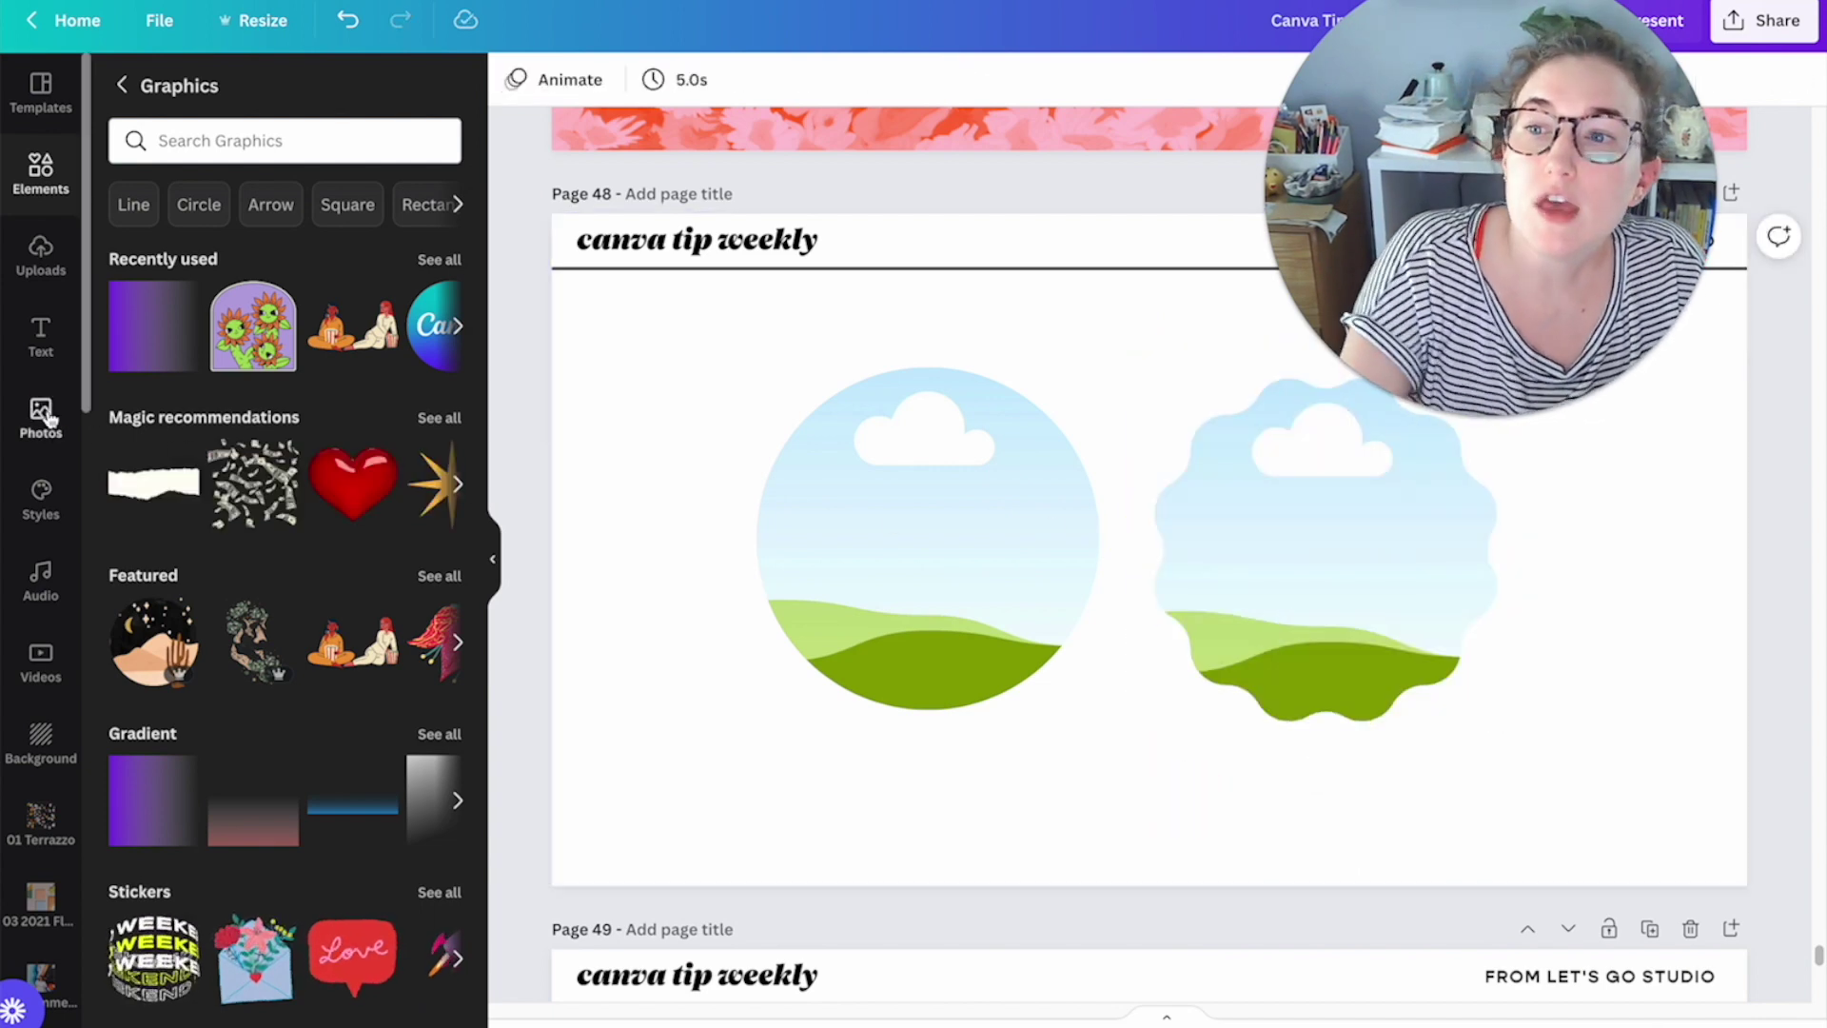
left_click(41, 416)
Step: Fill both frames with the couple photo and reposition it inside each
mouse_move(371, 705)
left_mouse_down()
mouse_move(754, 641)
mouse_move(918, 571)
mouse_move(1212, 542)
mouse_move(1218, 562)
left_mouse_up()
left_click(1171, 794)
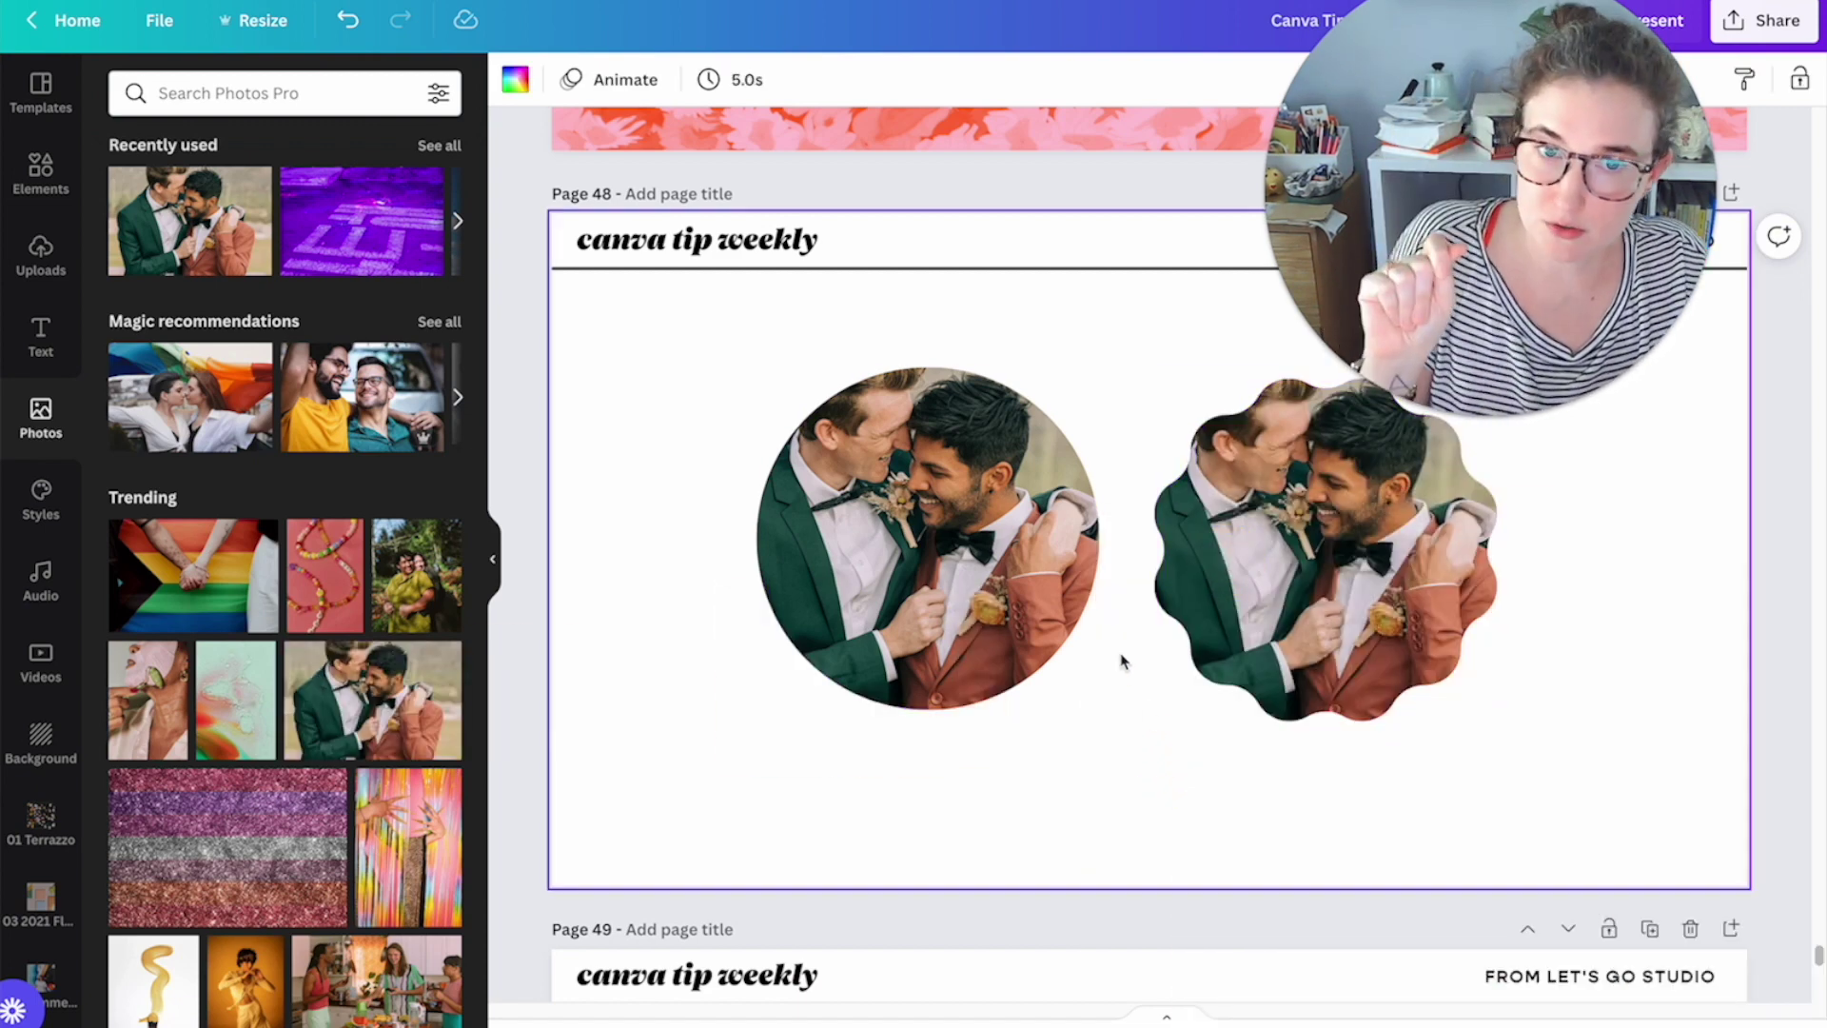
double_click(975, 523)
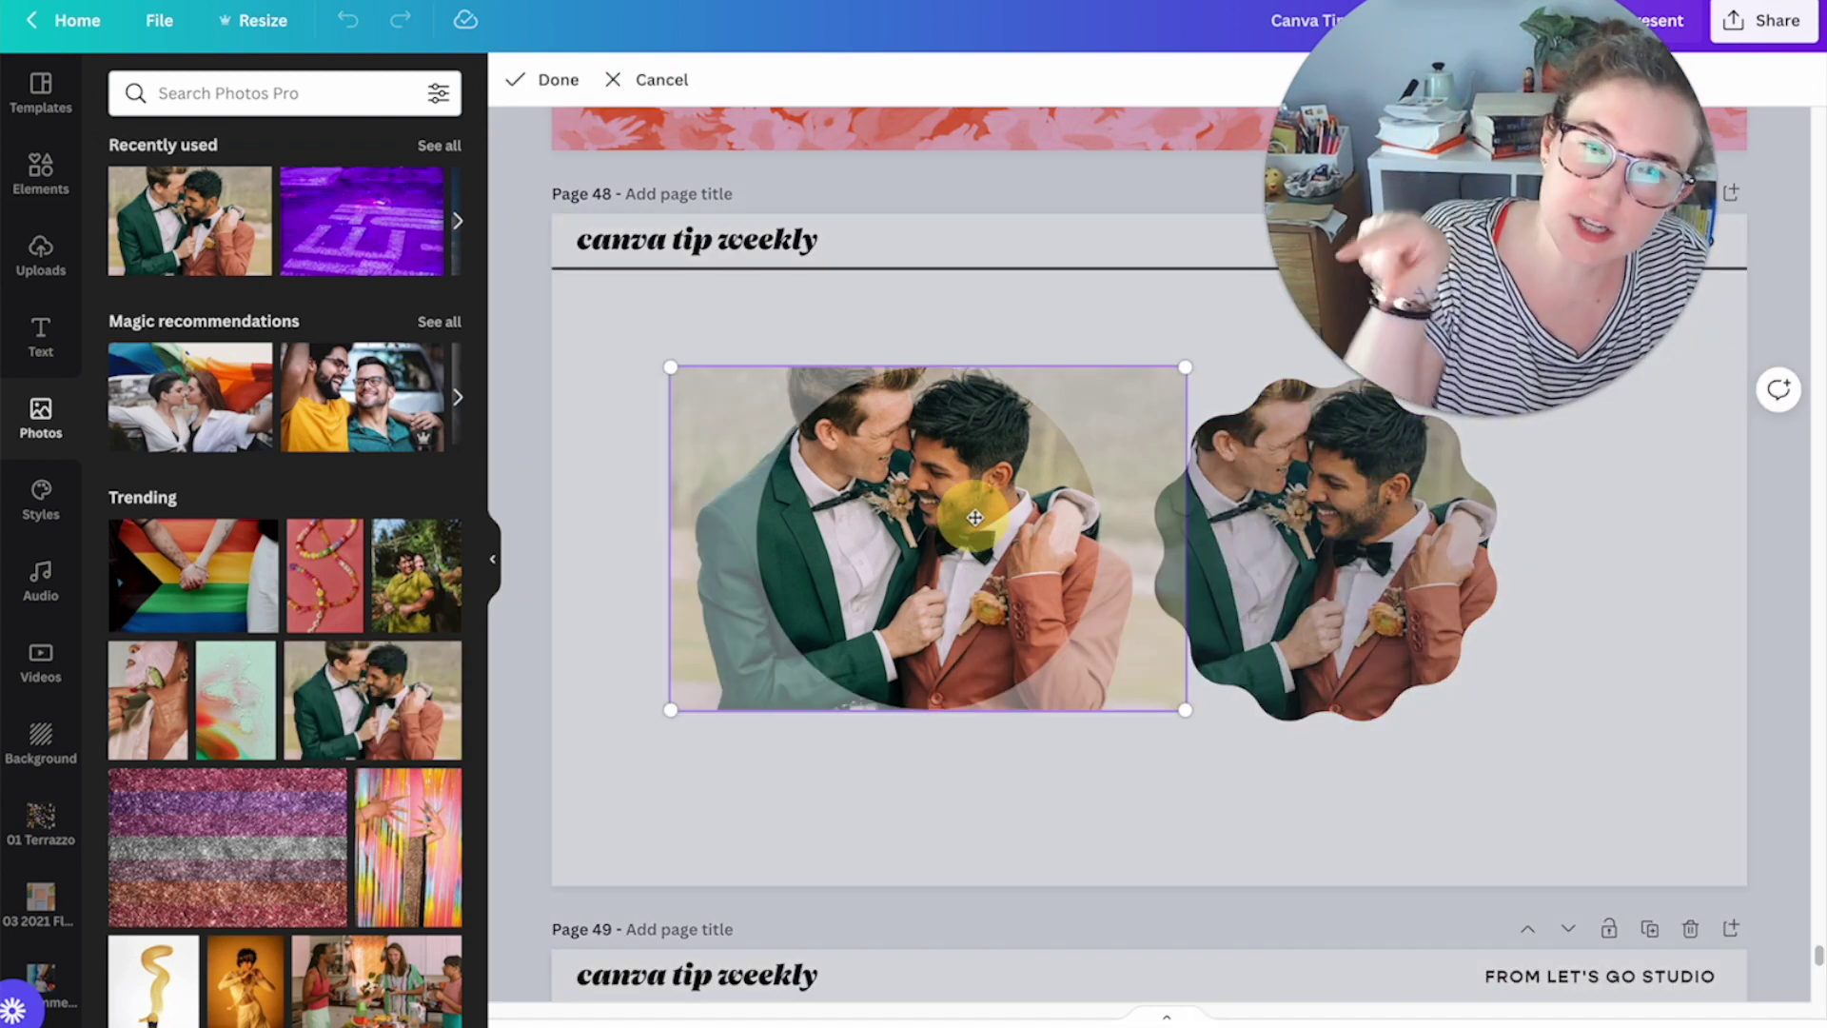
mouse_move(1172, 524)
left_mouse_down()
mouse_move(1082, 523)
mouse_move(1253, 524)
mouse_move(1222, 524)
left_mouse_up()
left_click(1268, 779)
left_click(1317, 595)
double_click(1317, 596)
left_click_drag(1317, 596, 1022, 607)
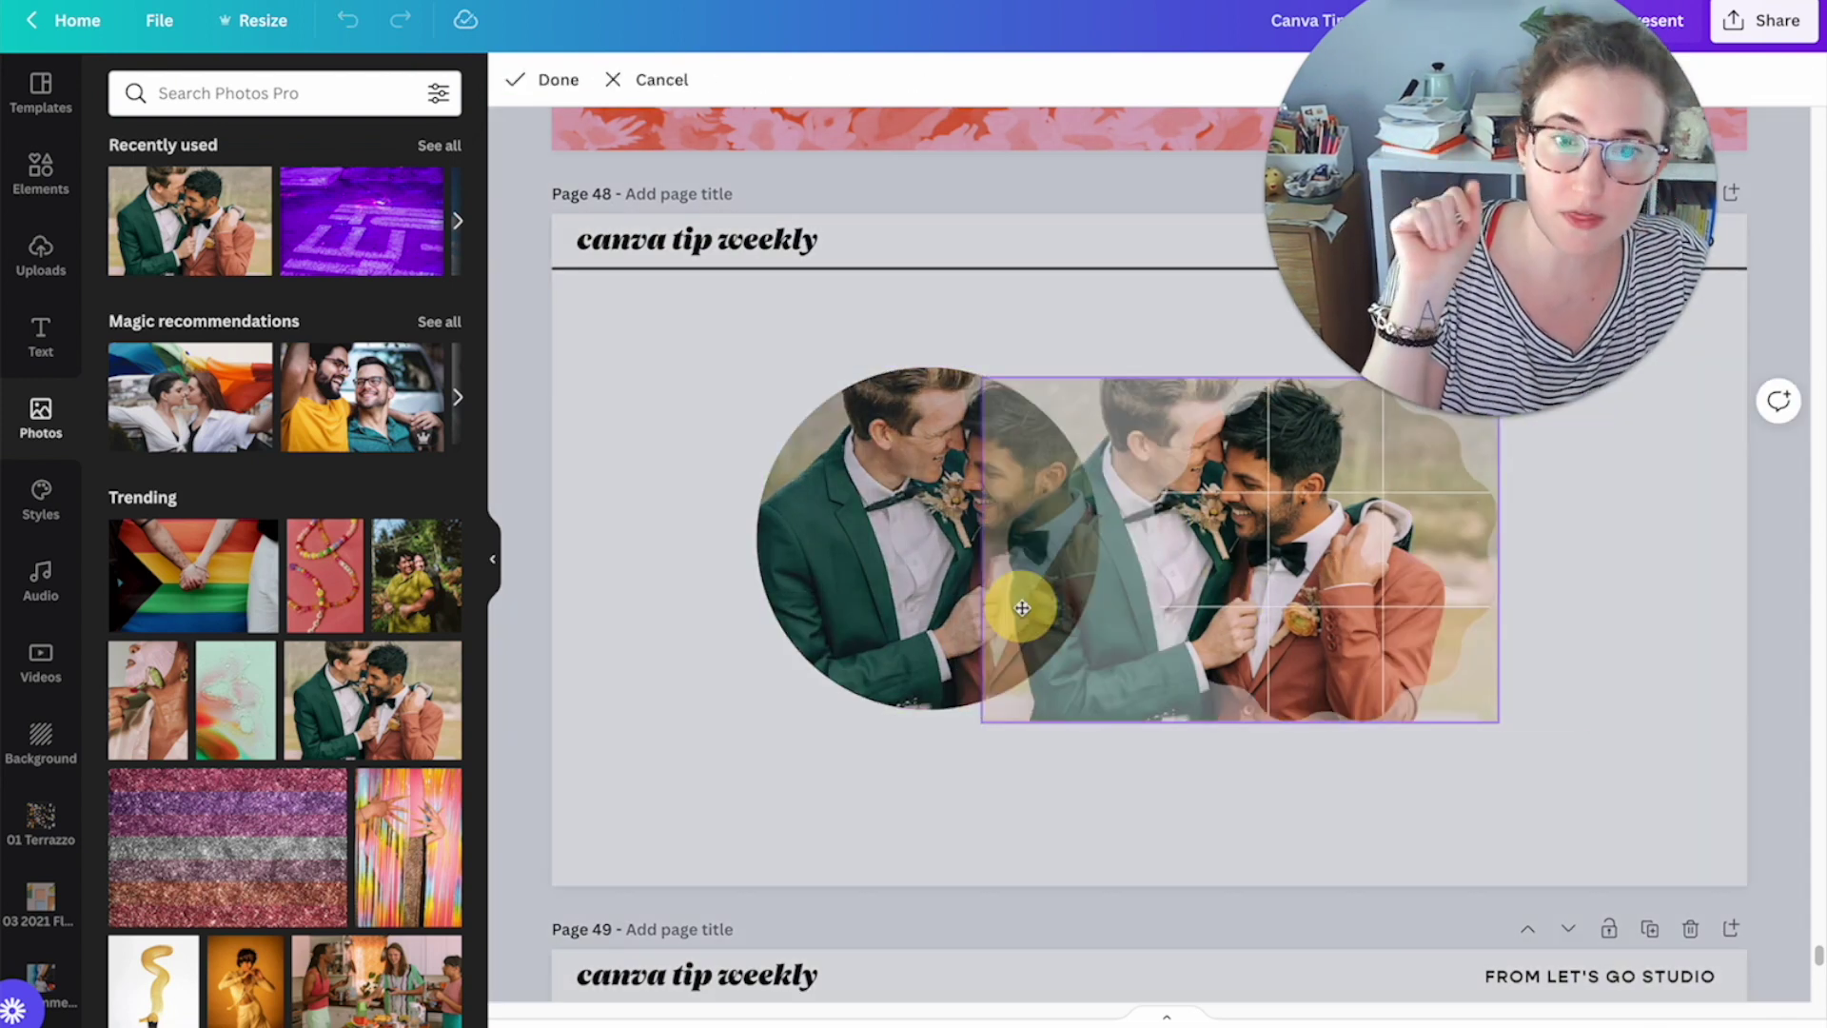
left_click(1083, 834)
Step: Replace the photo in both frames with the kitchen photo and shift it in the circle
left_click(390, 980)
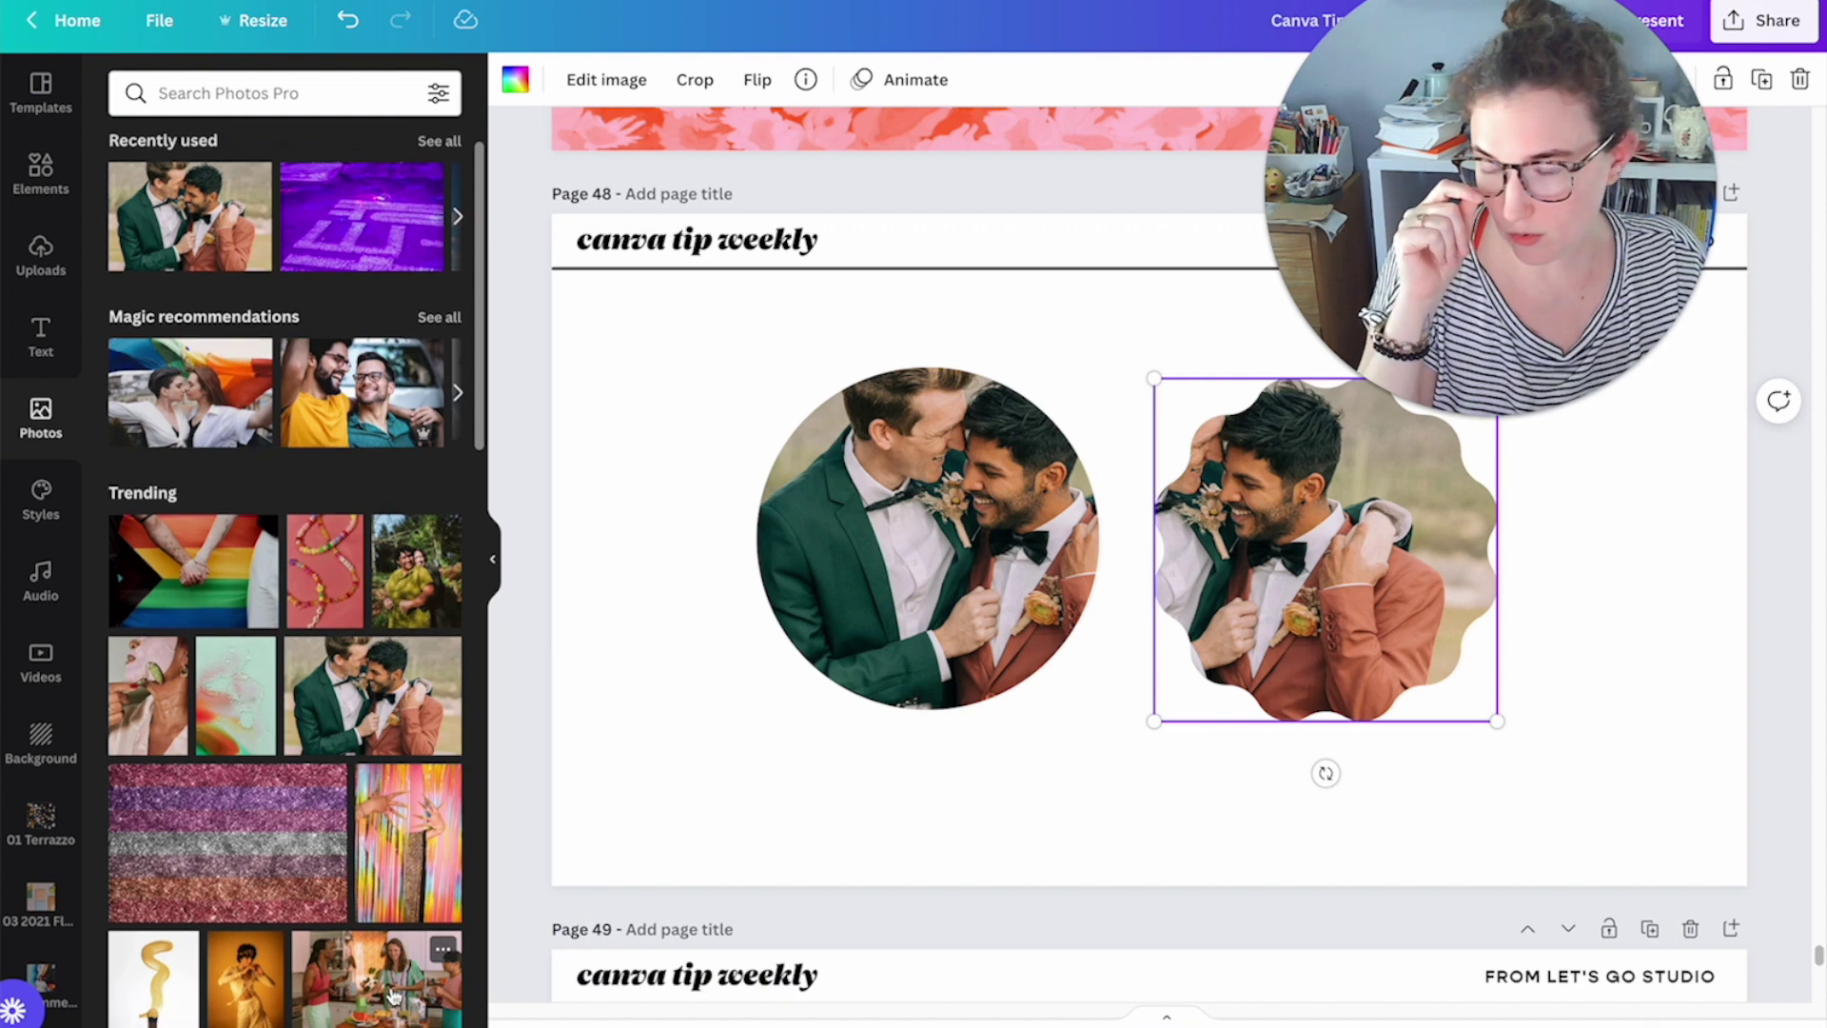
left_click_drag(1035, 705, 851, 583)
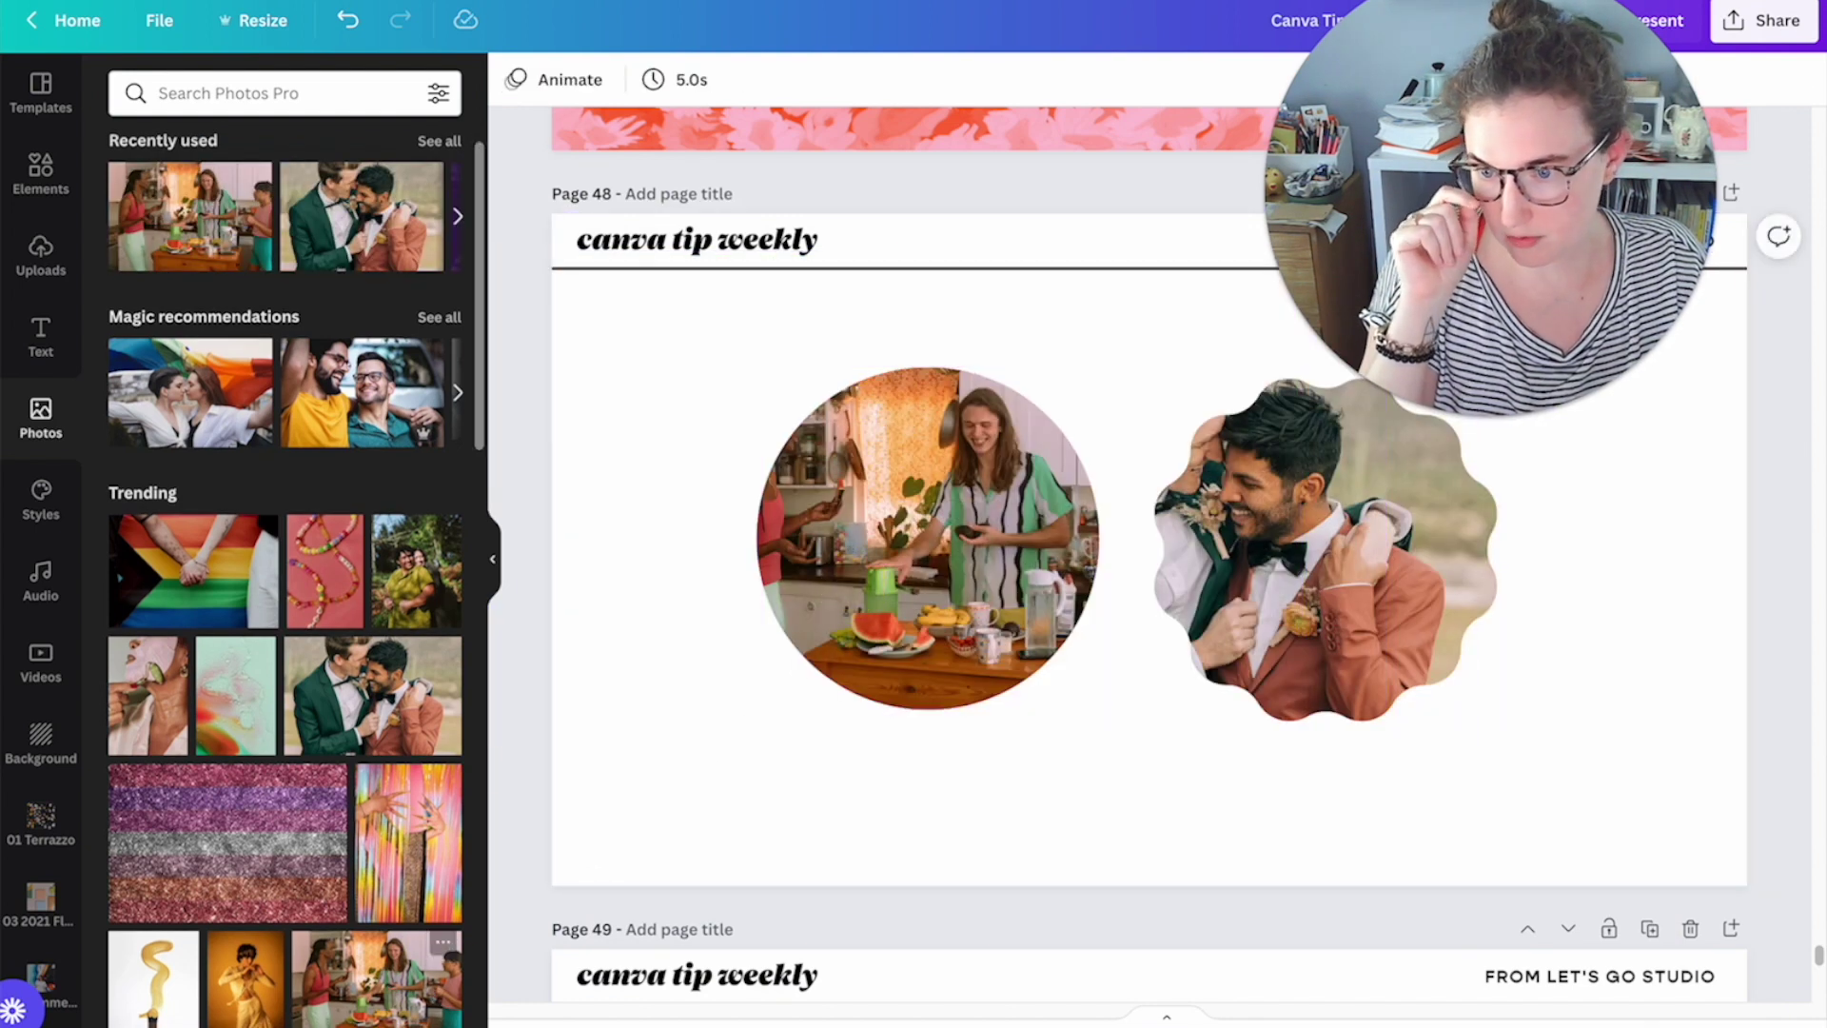
left_click_drag(391, 980, 1294, 632)
left_click(947, 583)
double_click(942, 576)
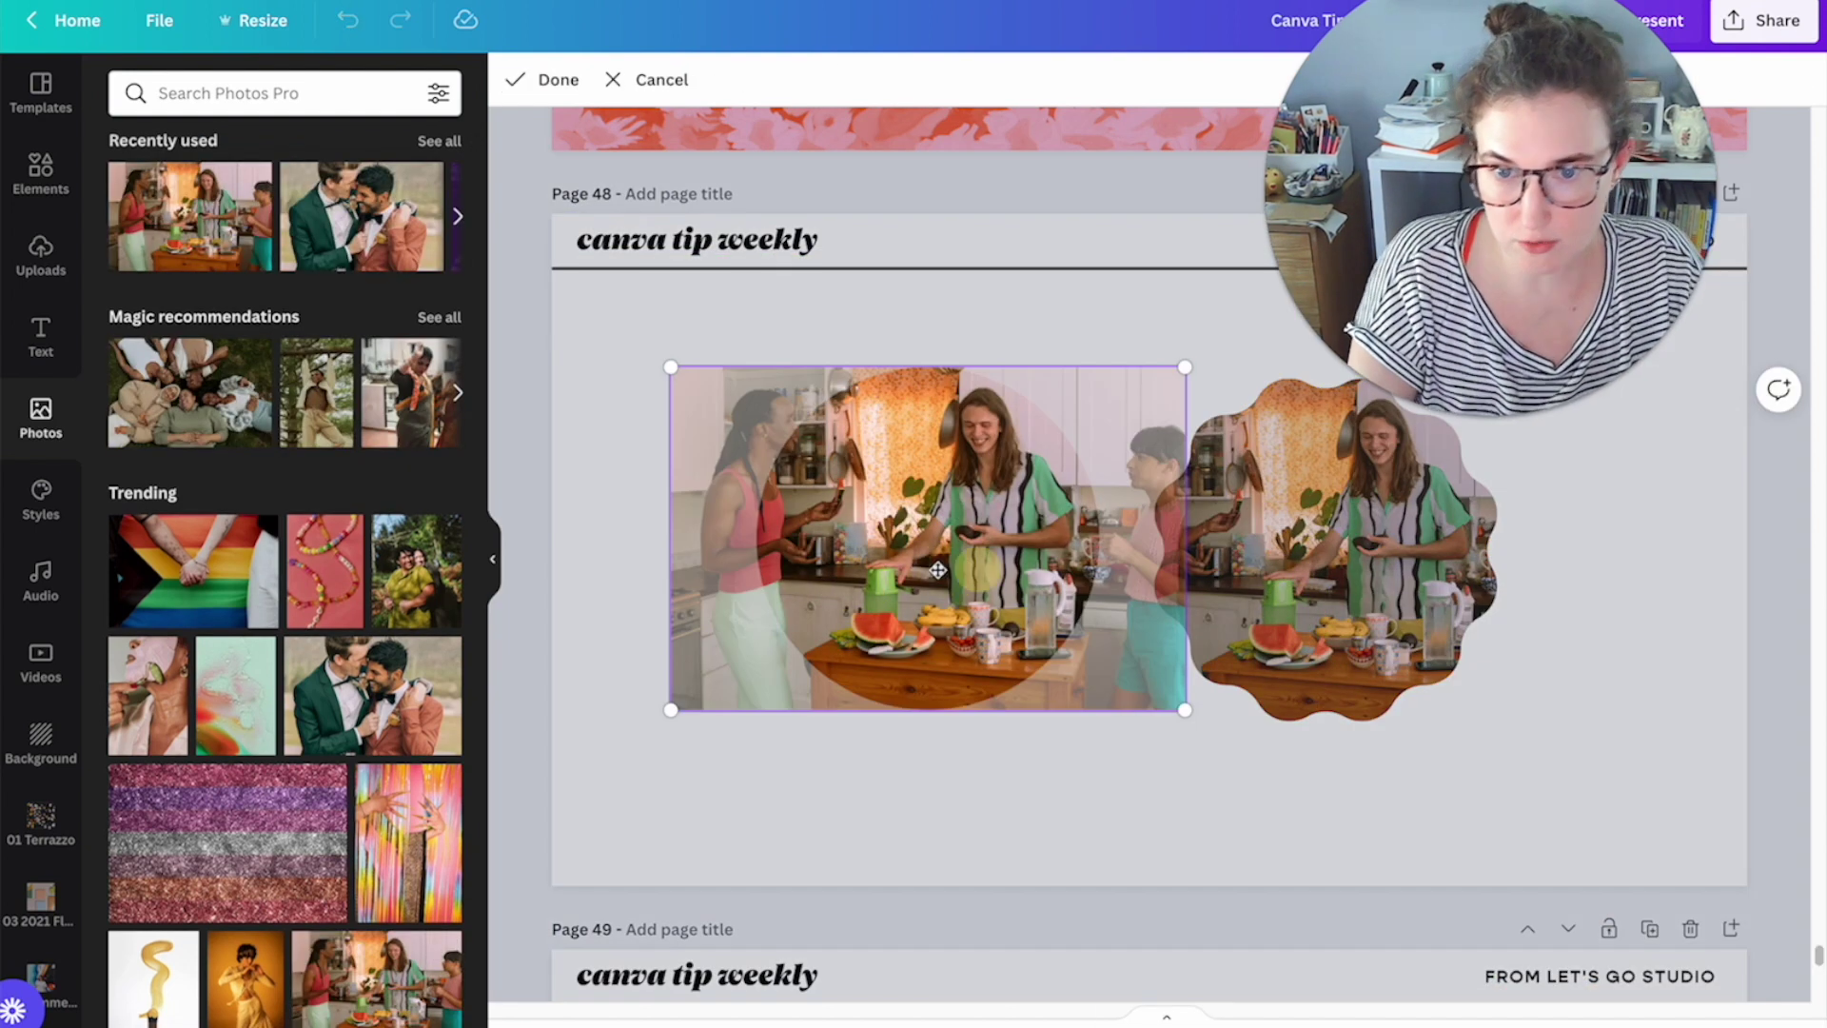
mouse_move(942, 575)
left_mouse_down()
mouse_move(800, 571)
mouse_move(1560, 600)
left_mouse_up()
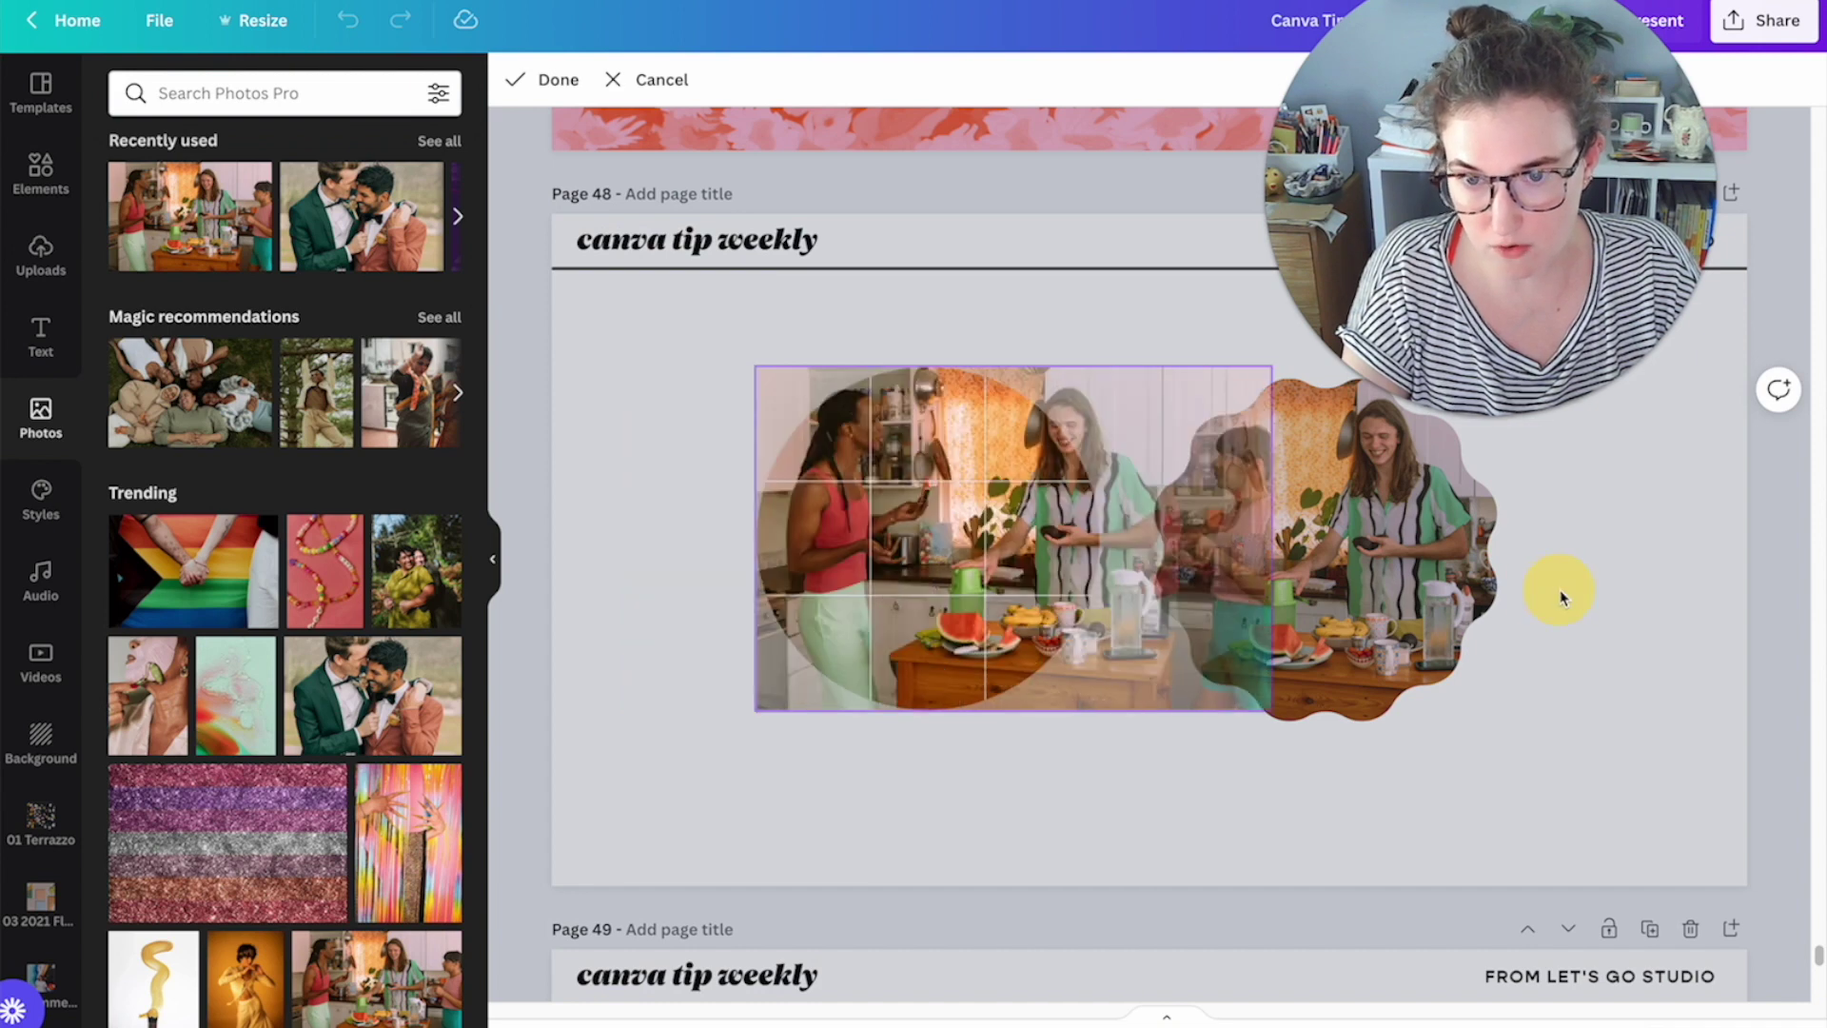
left_click(1708, 715)
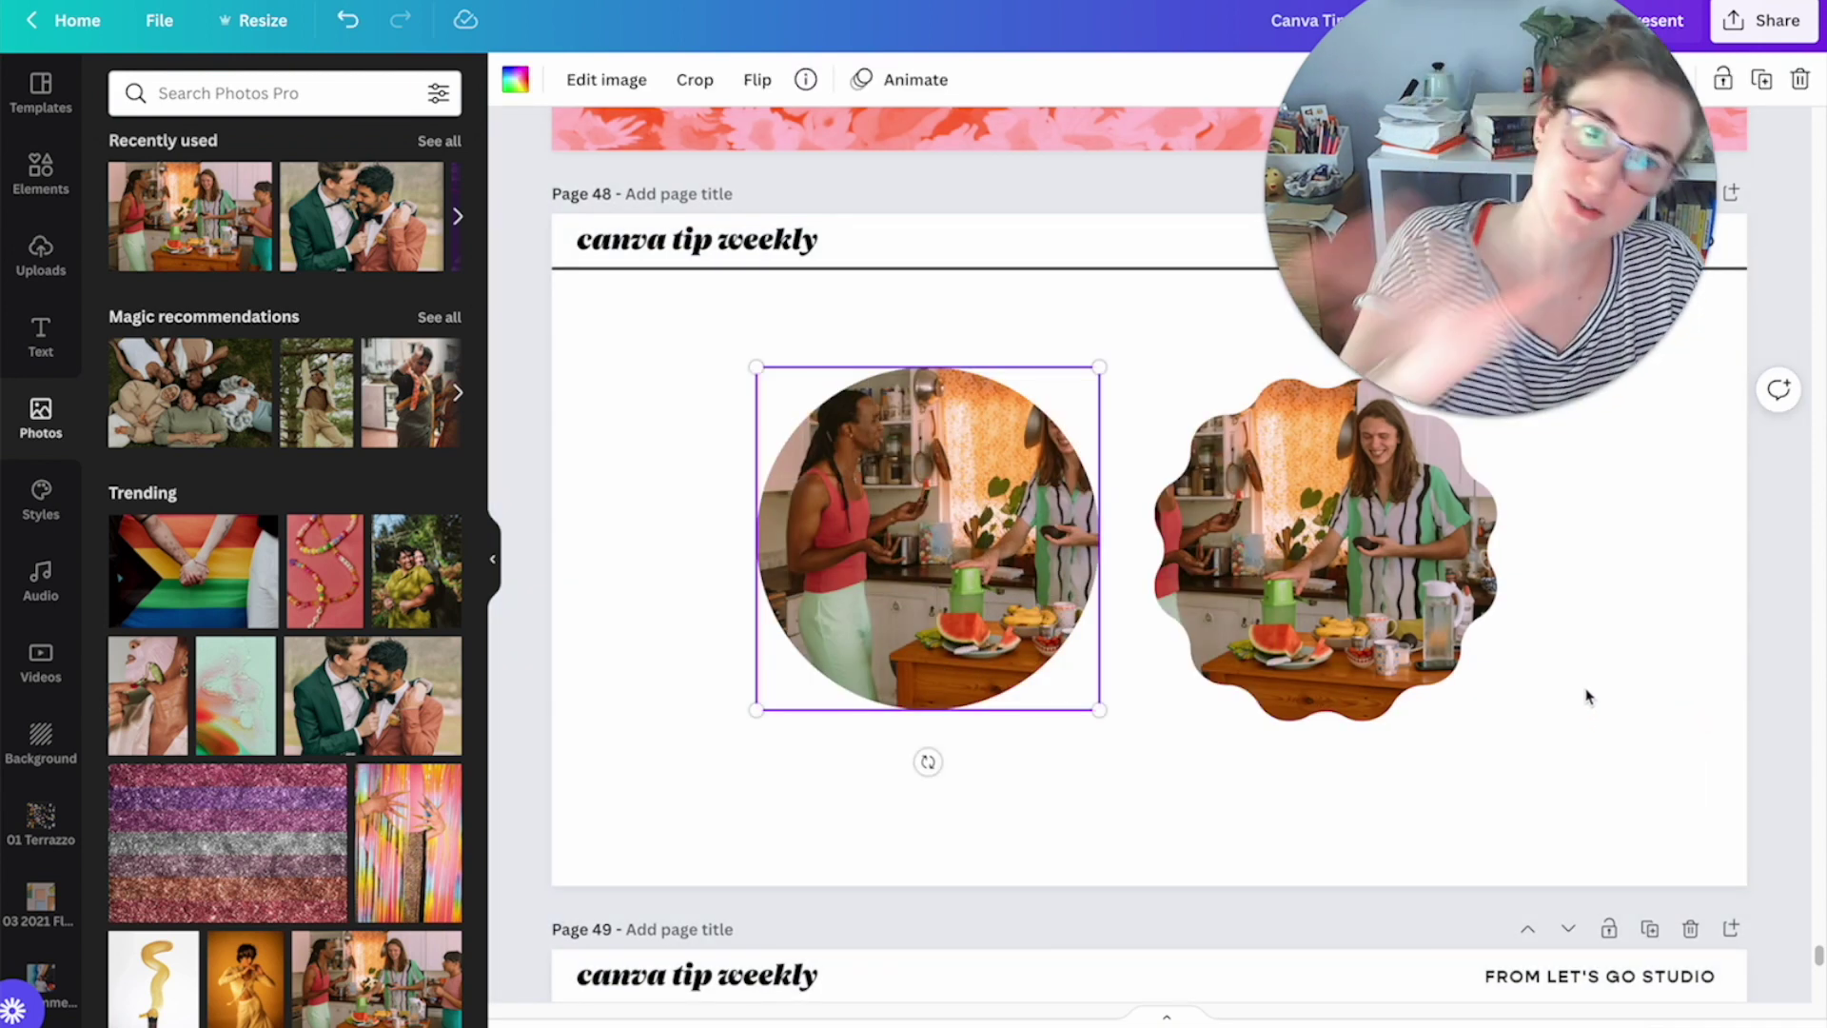
Step: Fine-tune the kitchen photo's position inside the circle and wavy frames
double_click(969, 454)
left_click_drag(1008, 533, 997, 533)
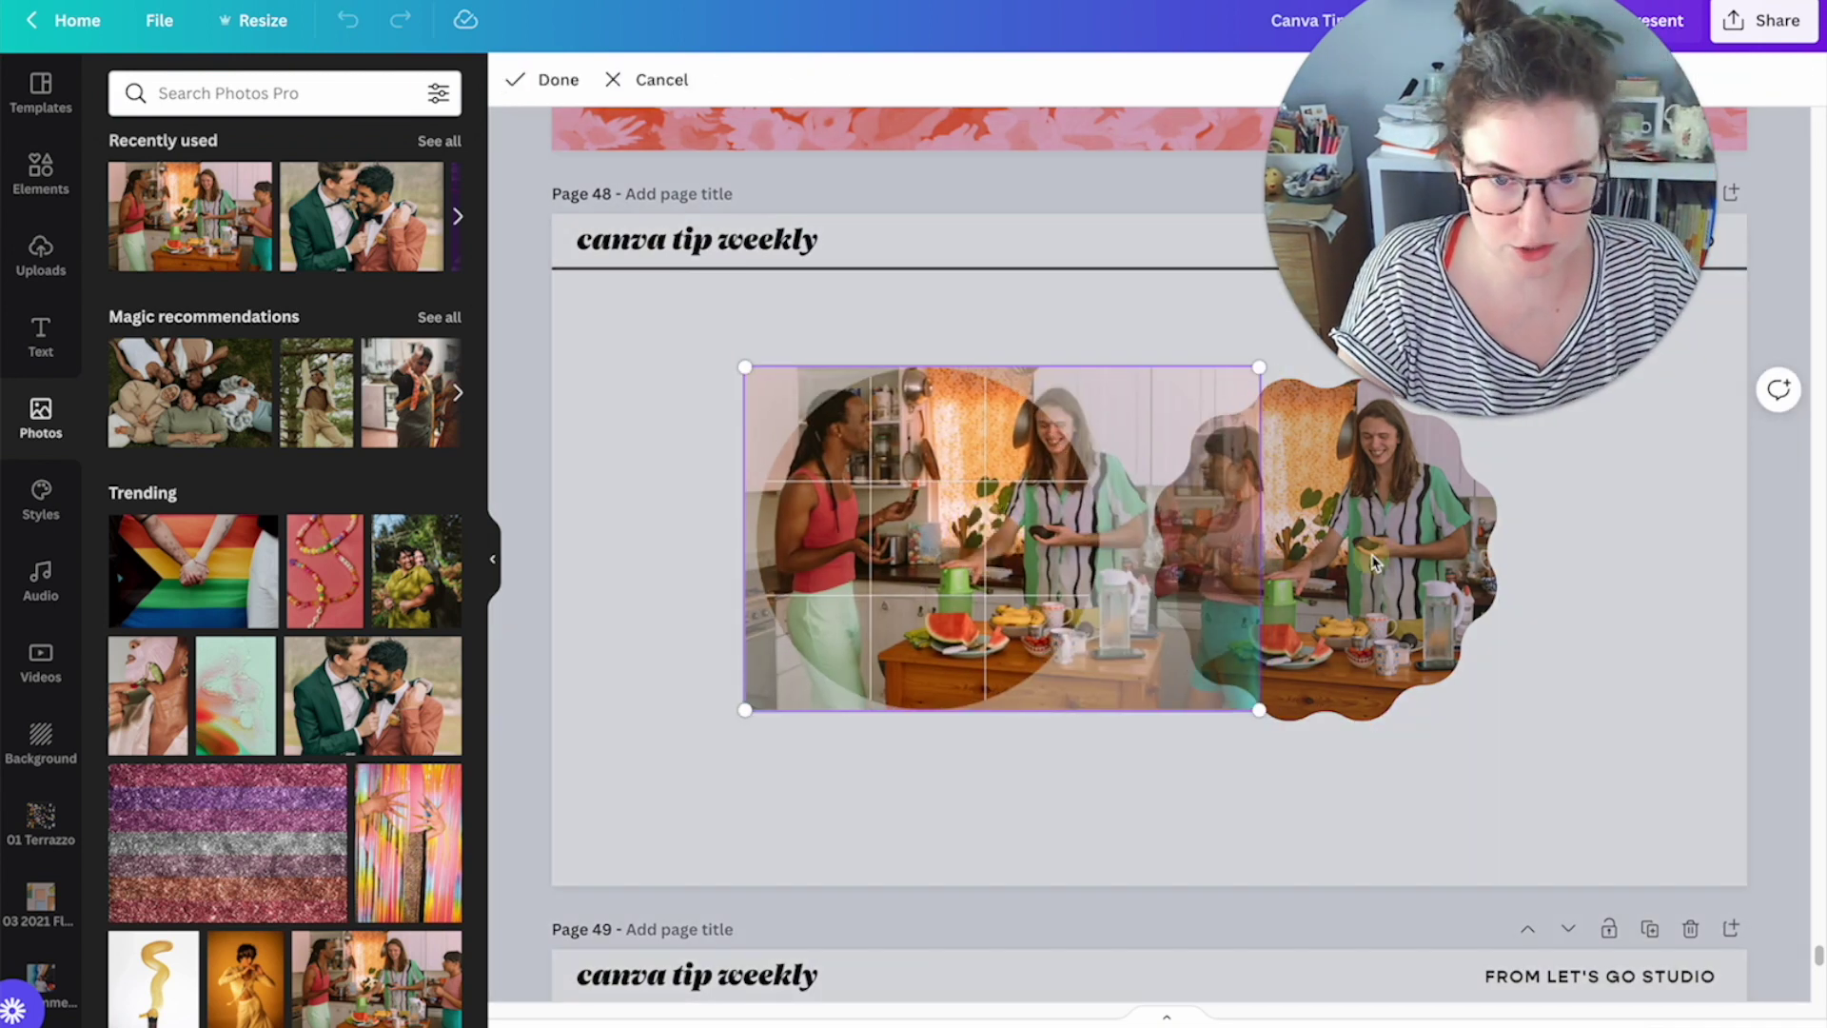
left_click(1381, 549)
double_click(1380, 549)
mouse_move(1381, 549)
left_mouse_down()
mouse_move(1226, 562)
mouse_move(1497, 576)
left_mouse_up()
left_click(1036, 812)
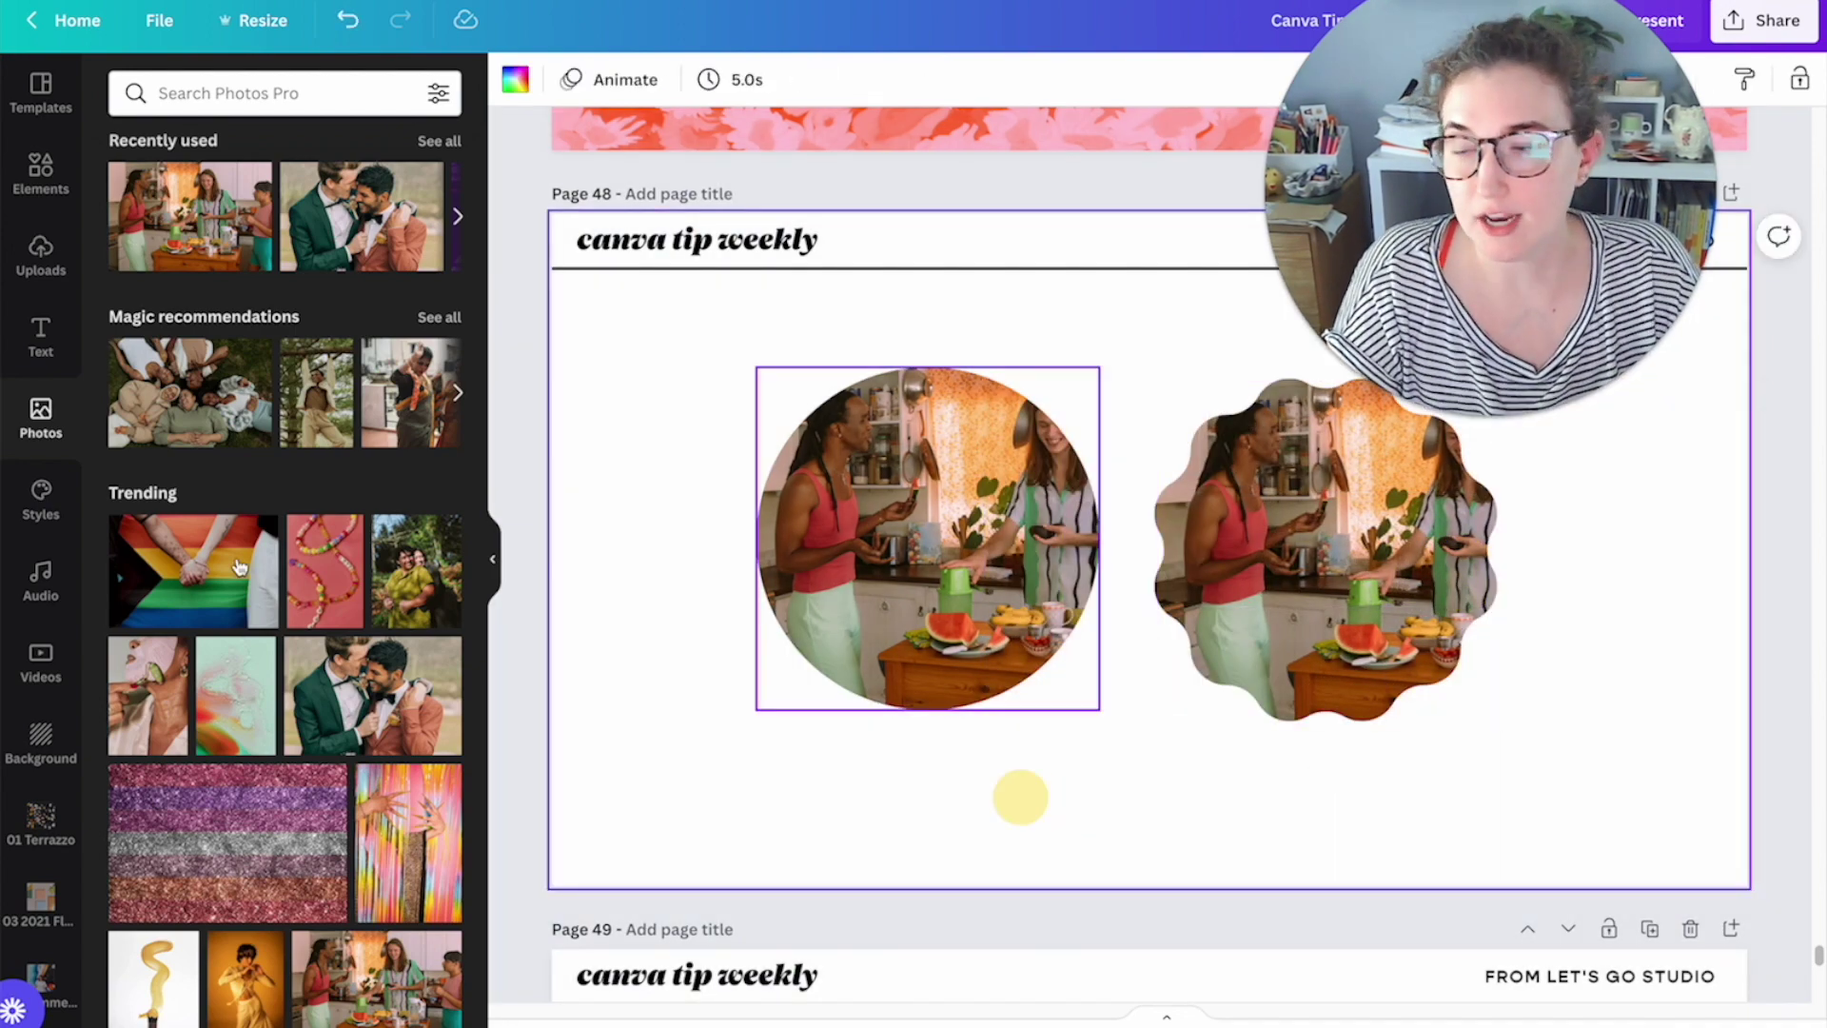
Step: Browse the Elements library and show the full frames collection
left_click(46, 198)
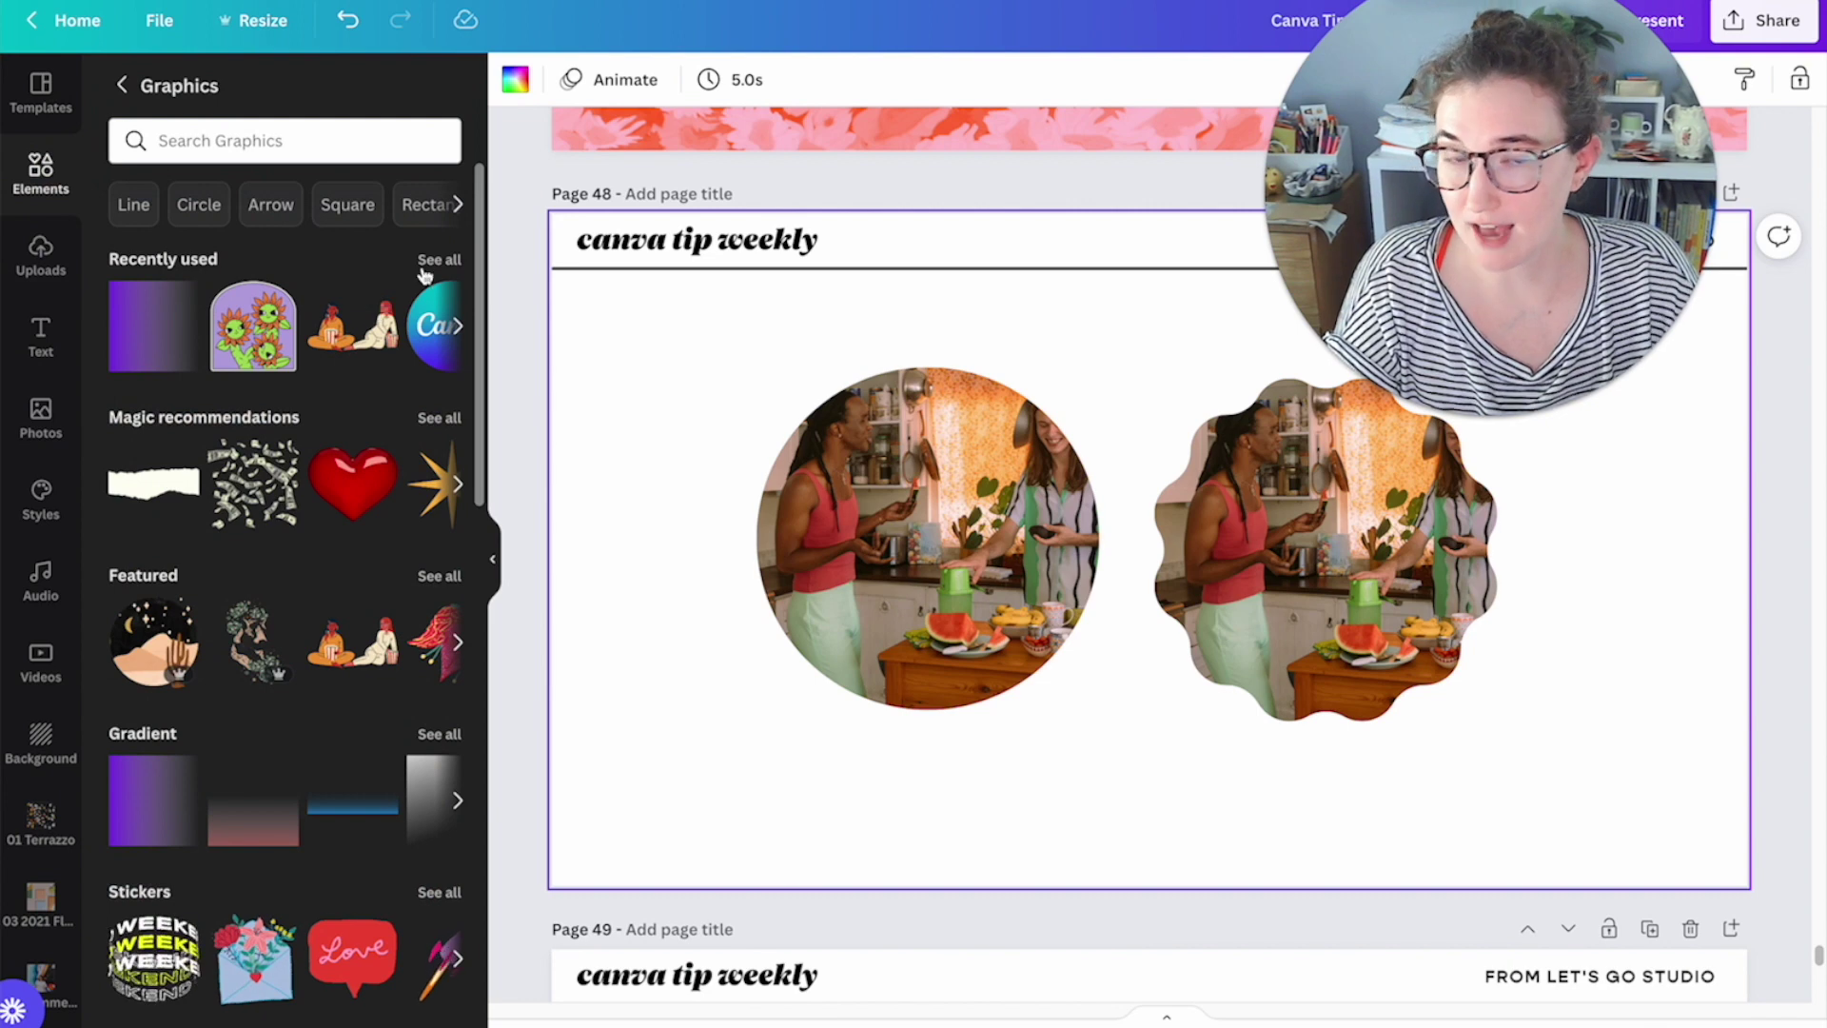
scroll(419, 457, "down", 5)
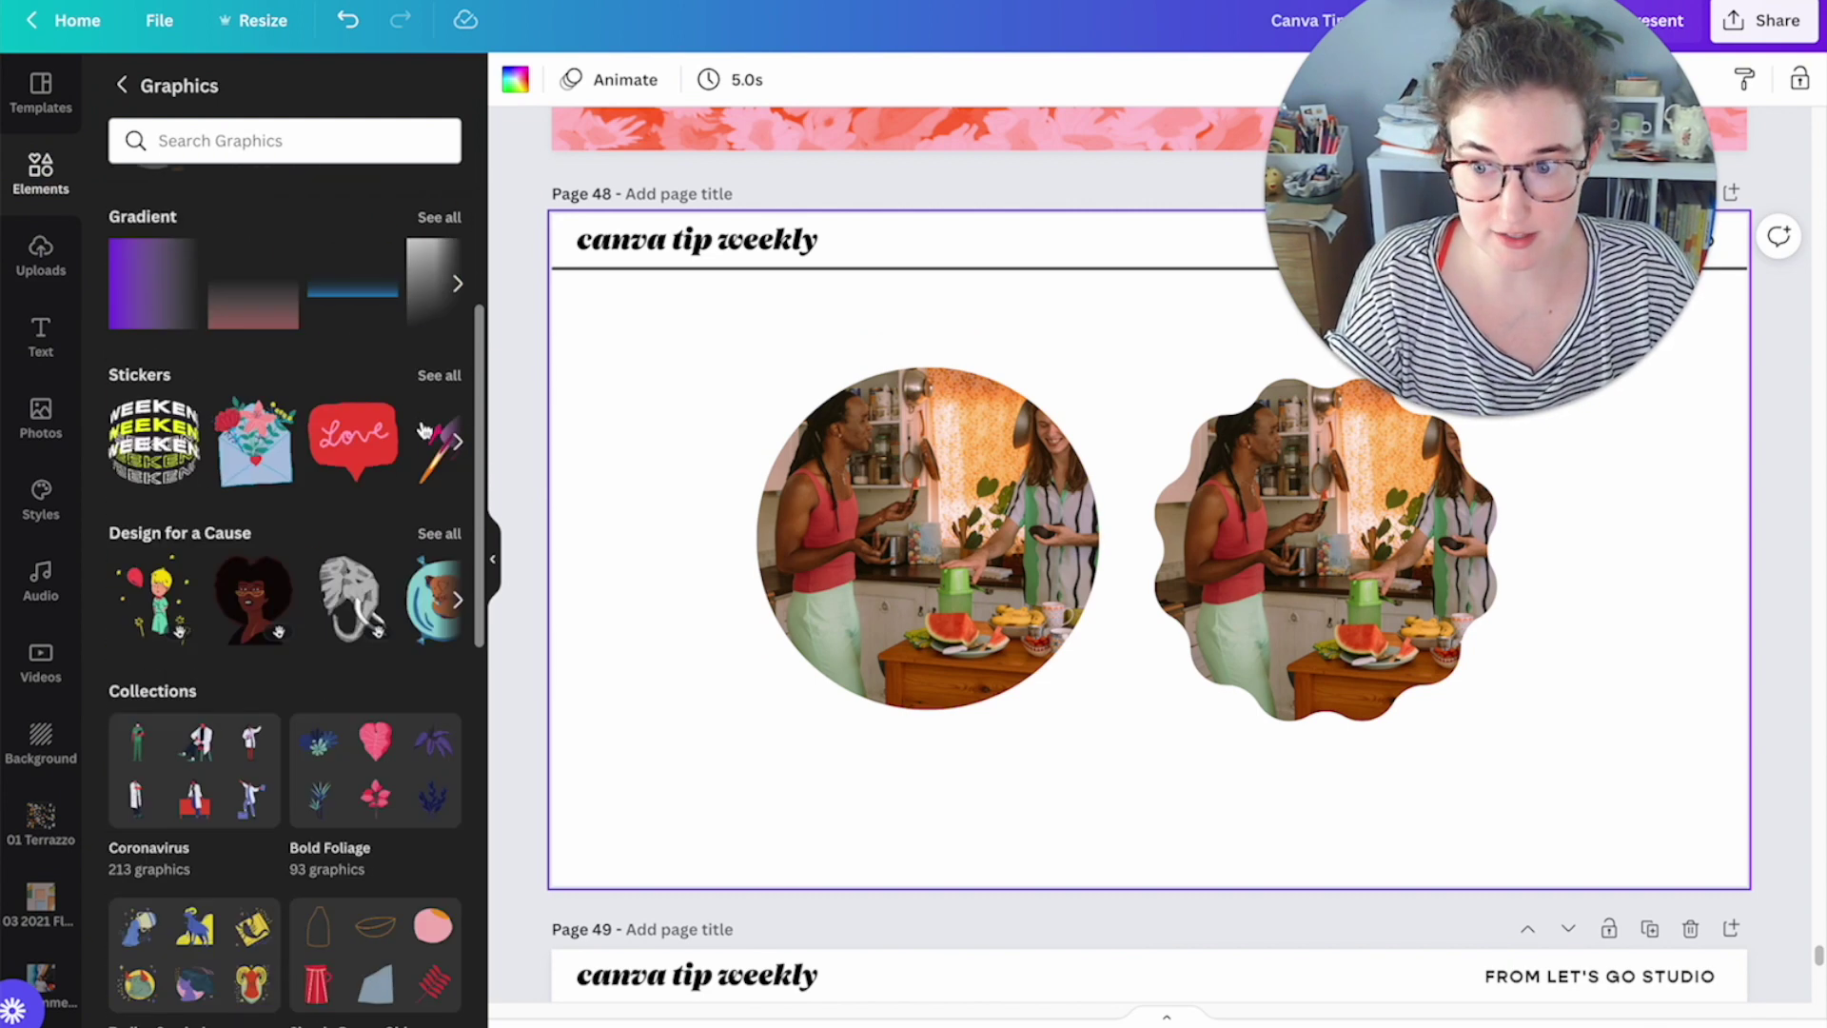
scroll(1142, 848, "down", 8)
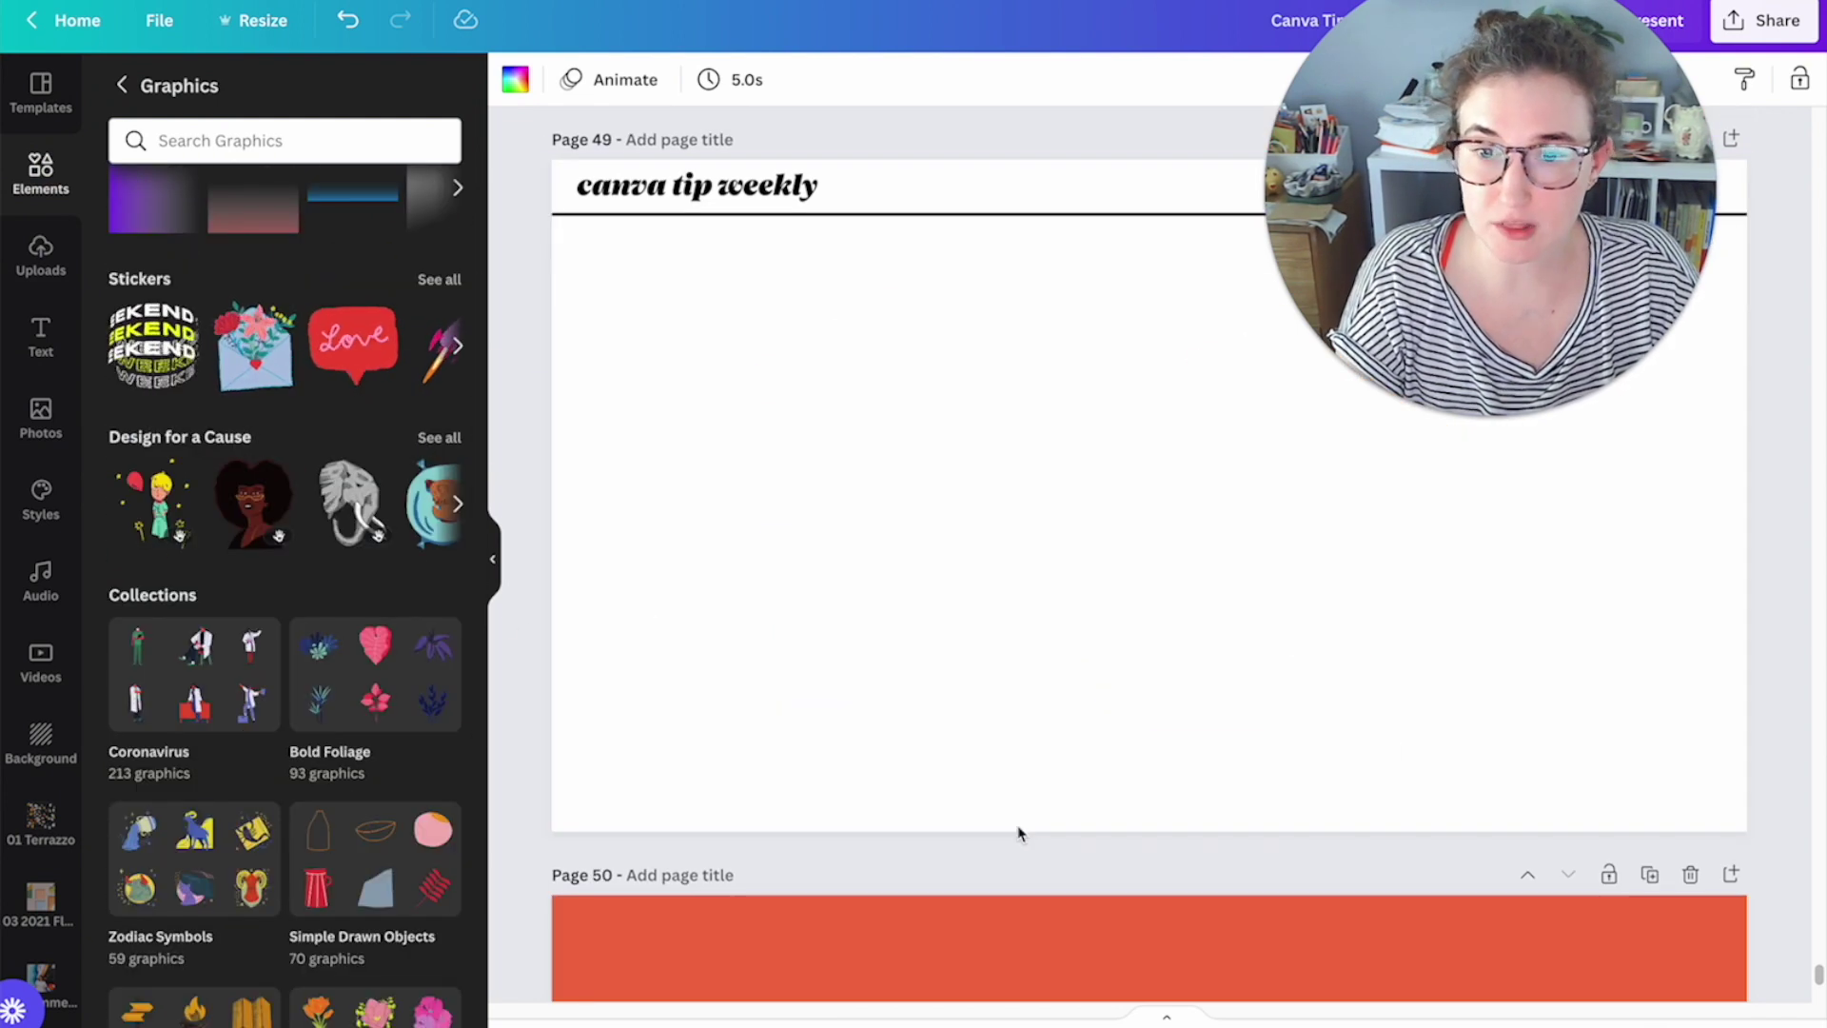
scroll(362, 590, "up", 5)
scroll(286, 428, "down", 10)
scroll(191, 285, "up", 15)
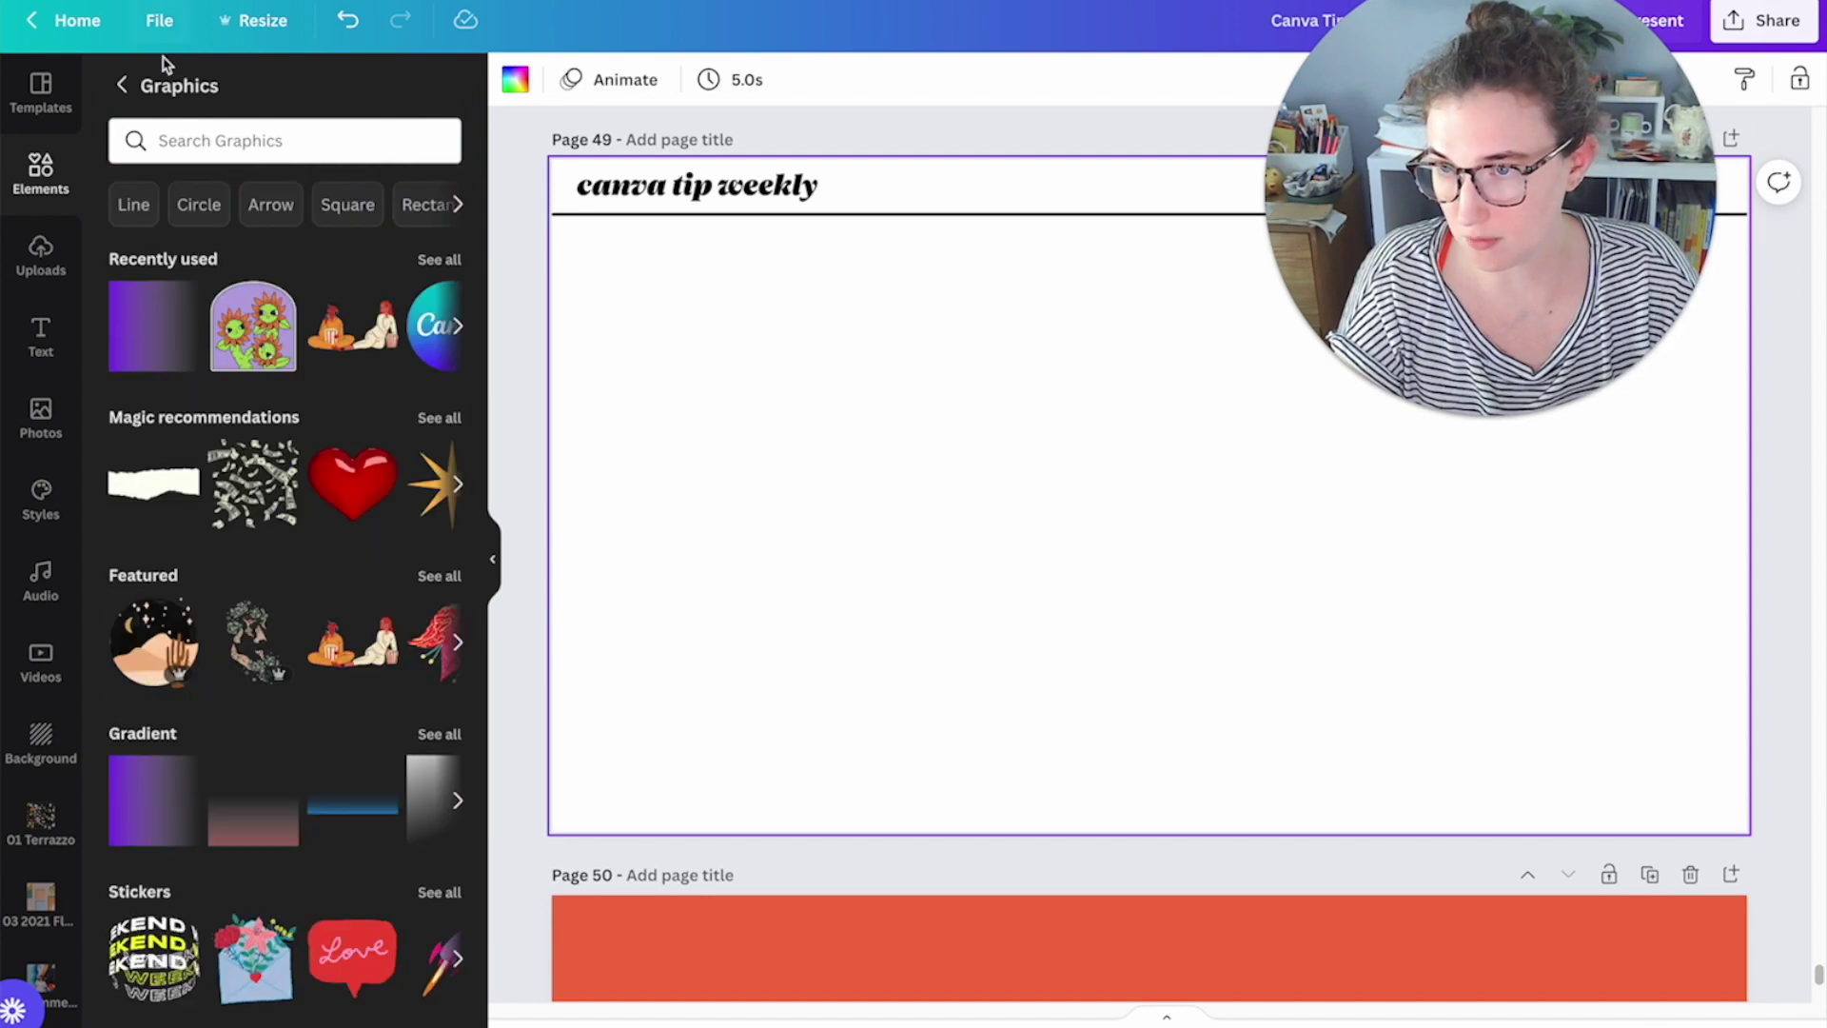
left_click(122, 91)
scroll(354, 666, "down", 10)
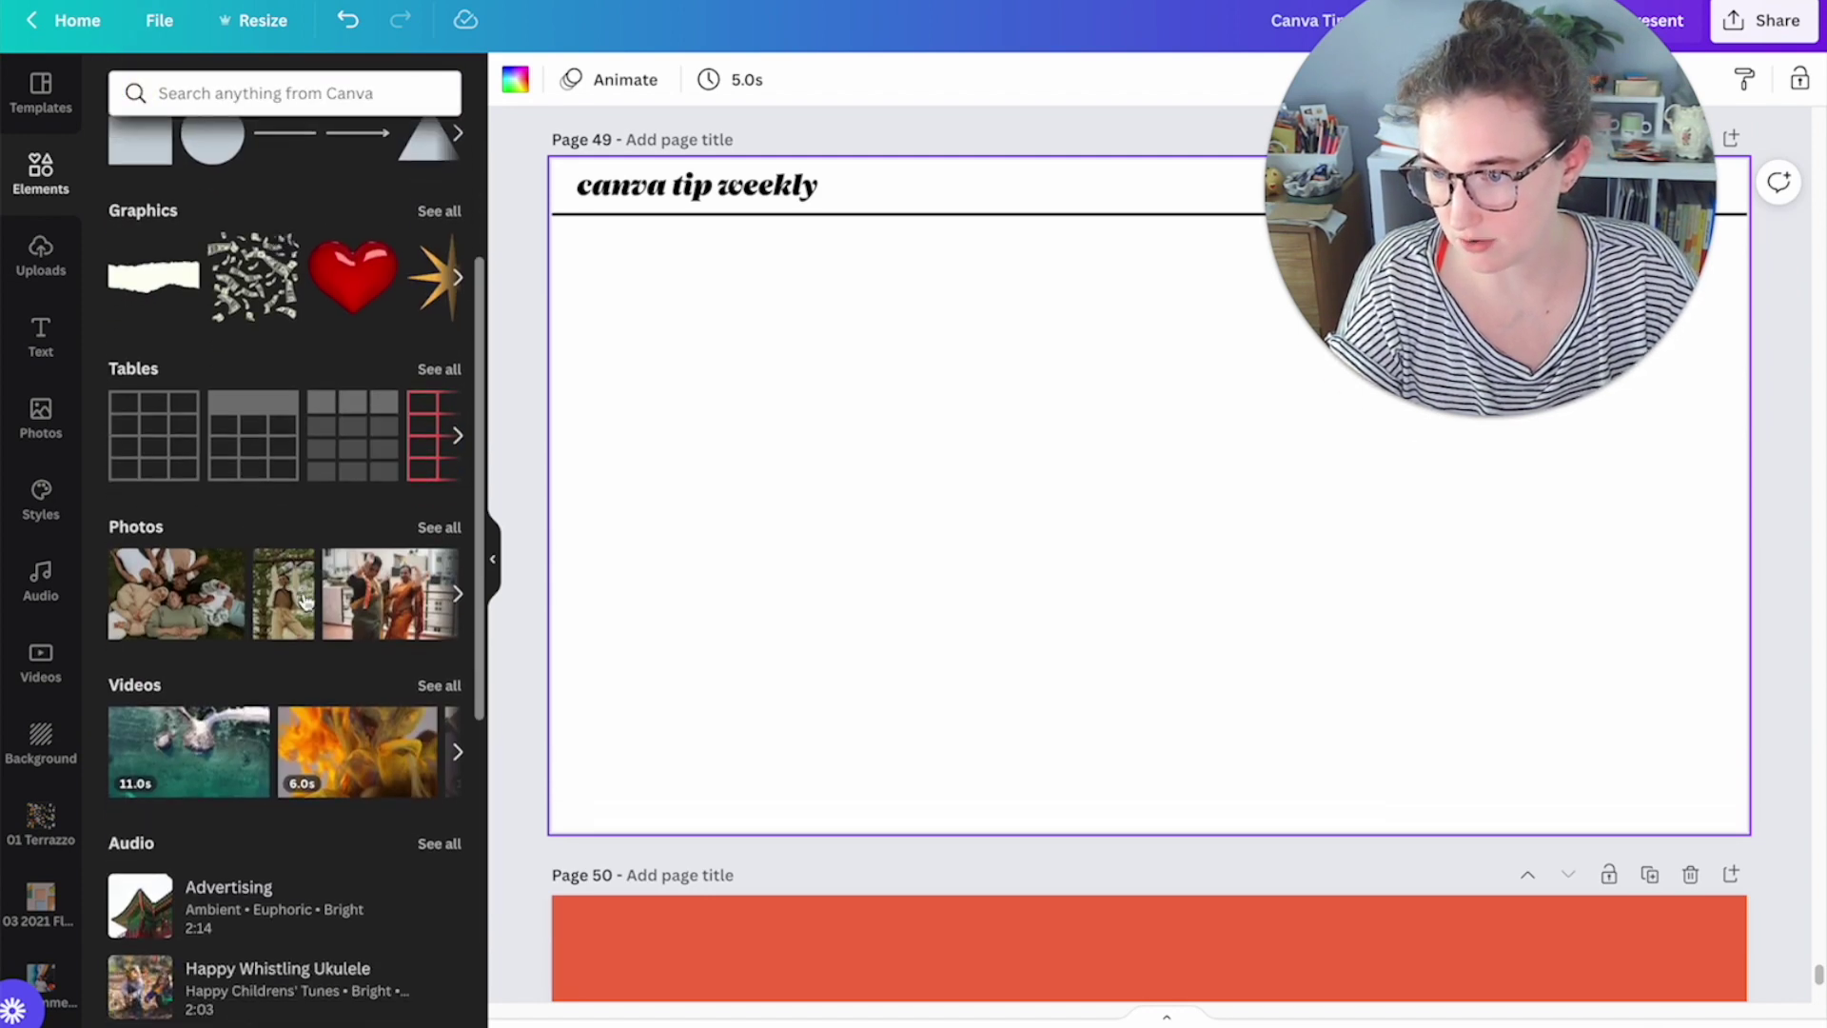
left_click(440, 847)
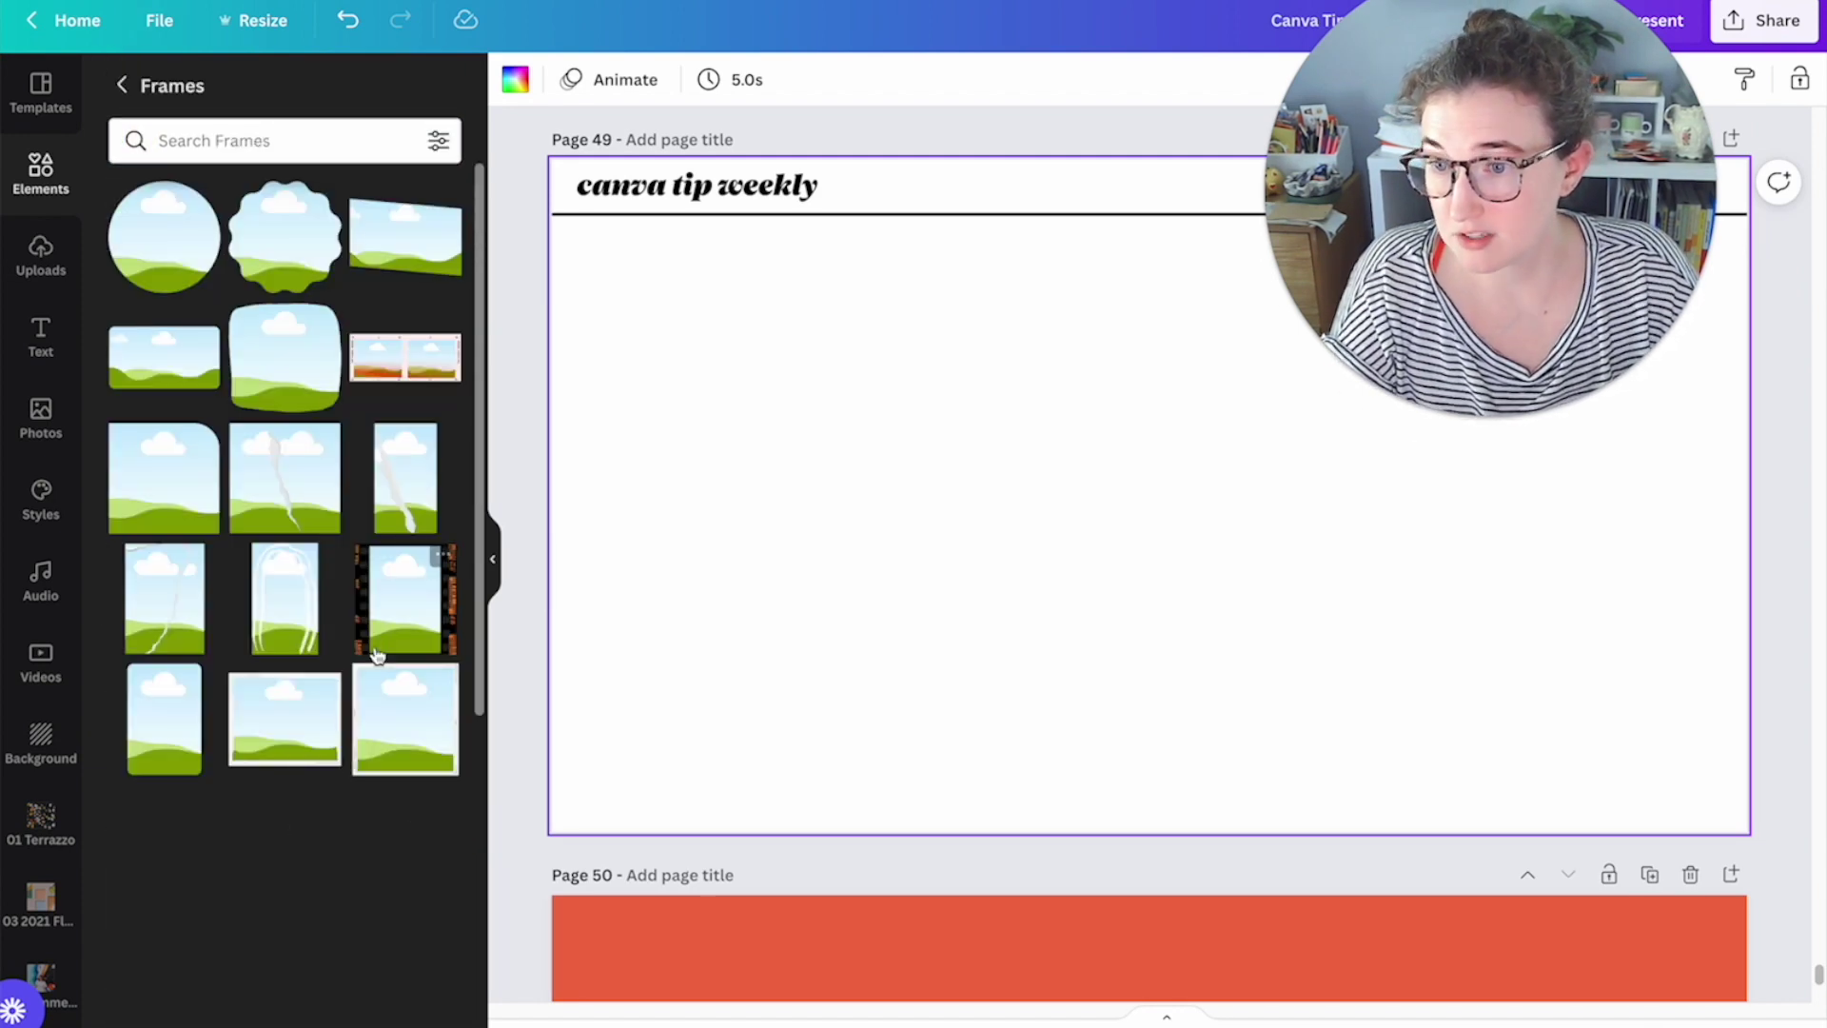
scroll(378, 654, "down", 5)
scroll(404, 828, "up", 4)
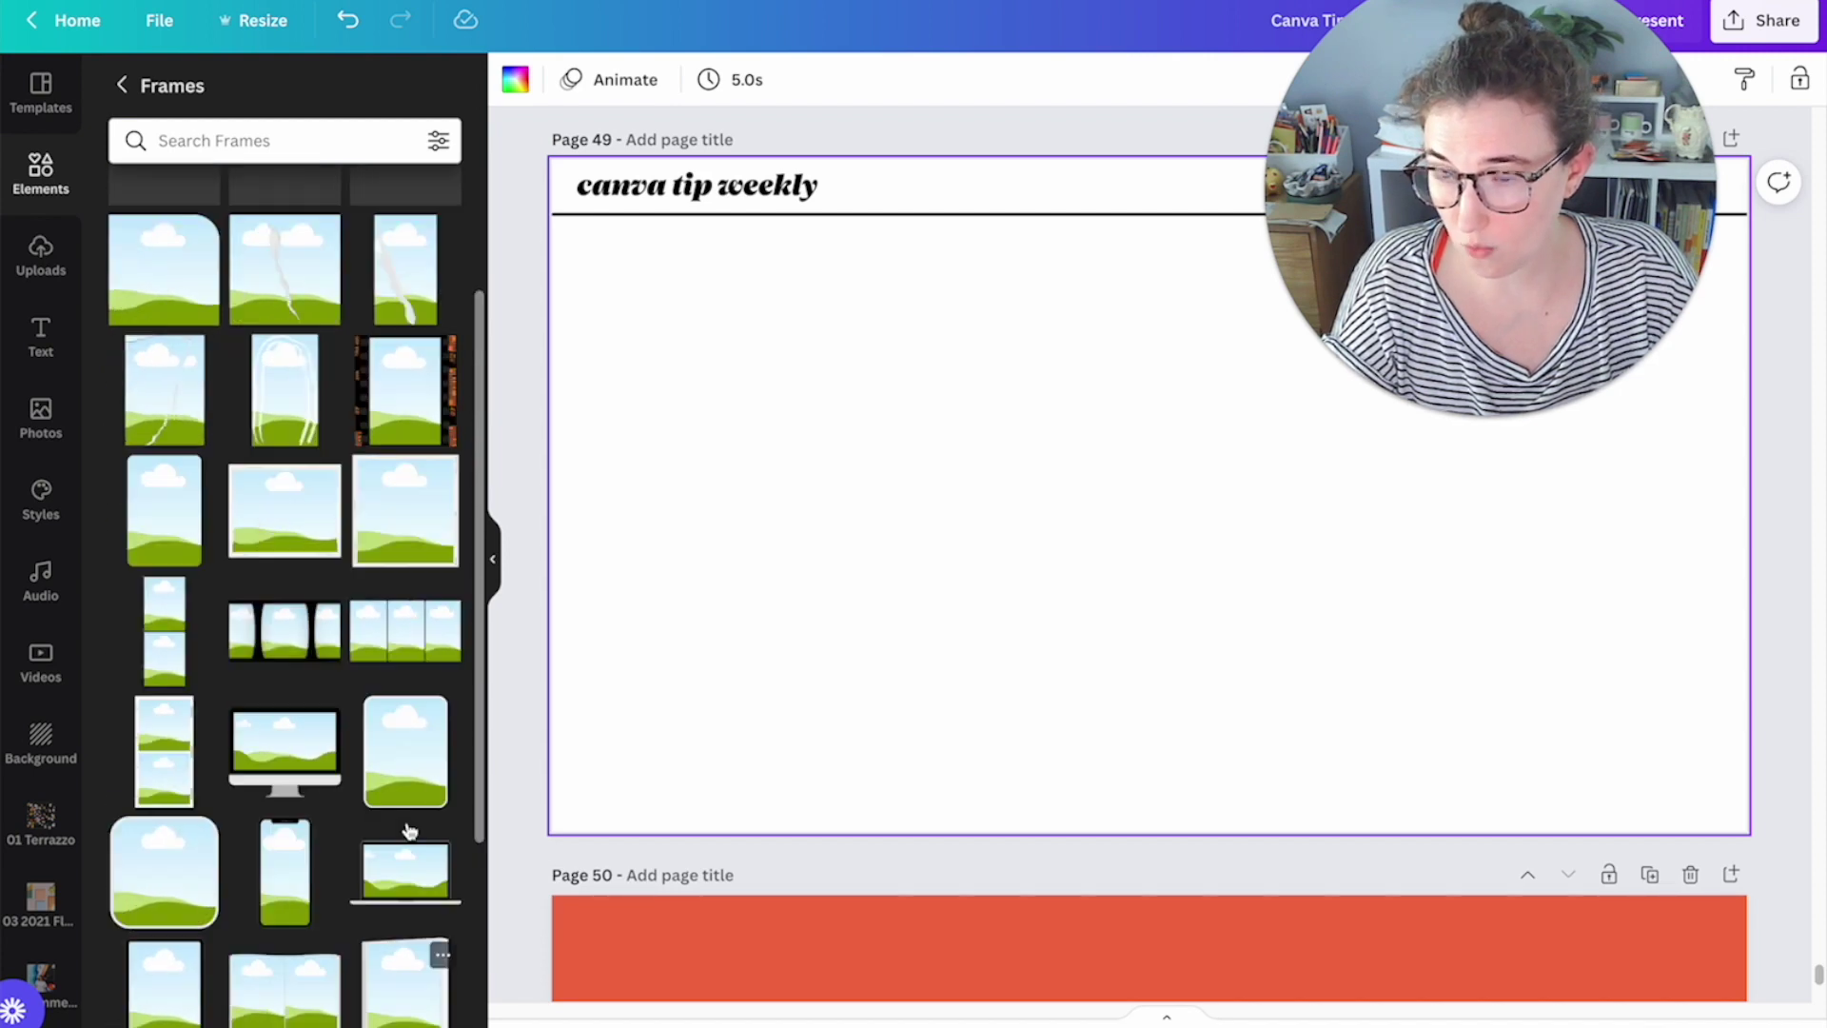
Step: Add the two-photo film strip frame to page 49 and fill both slots with photos
left_click(418, 381)
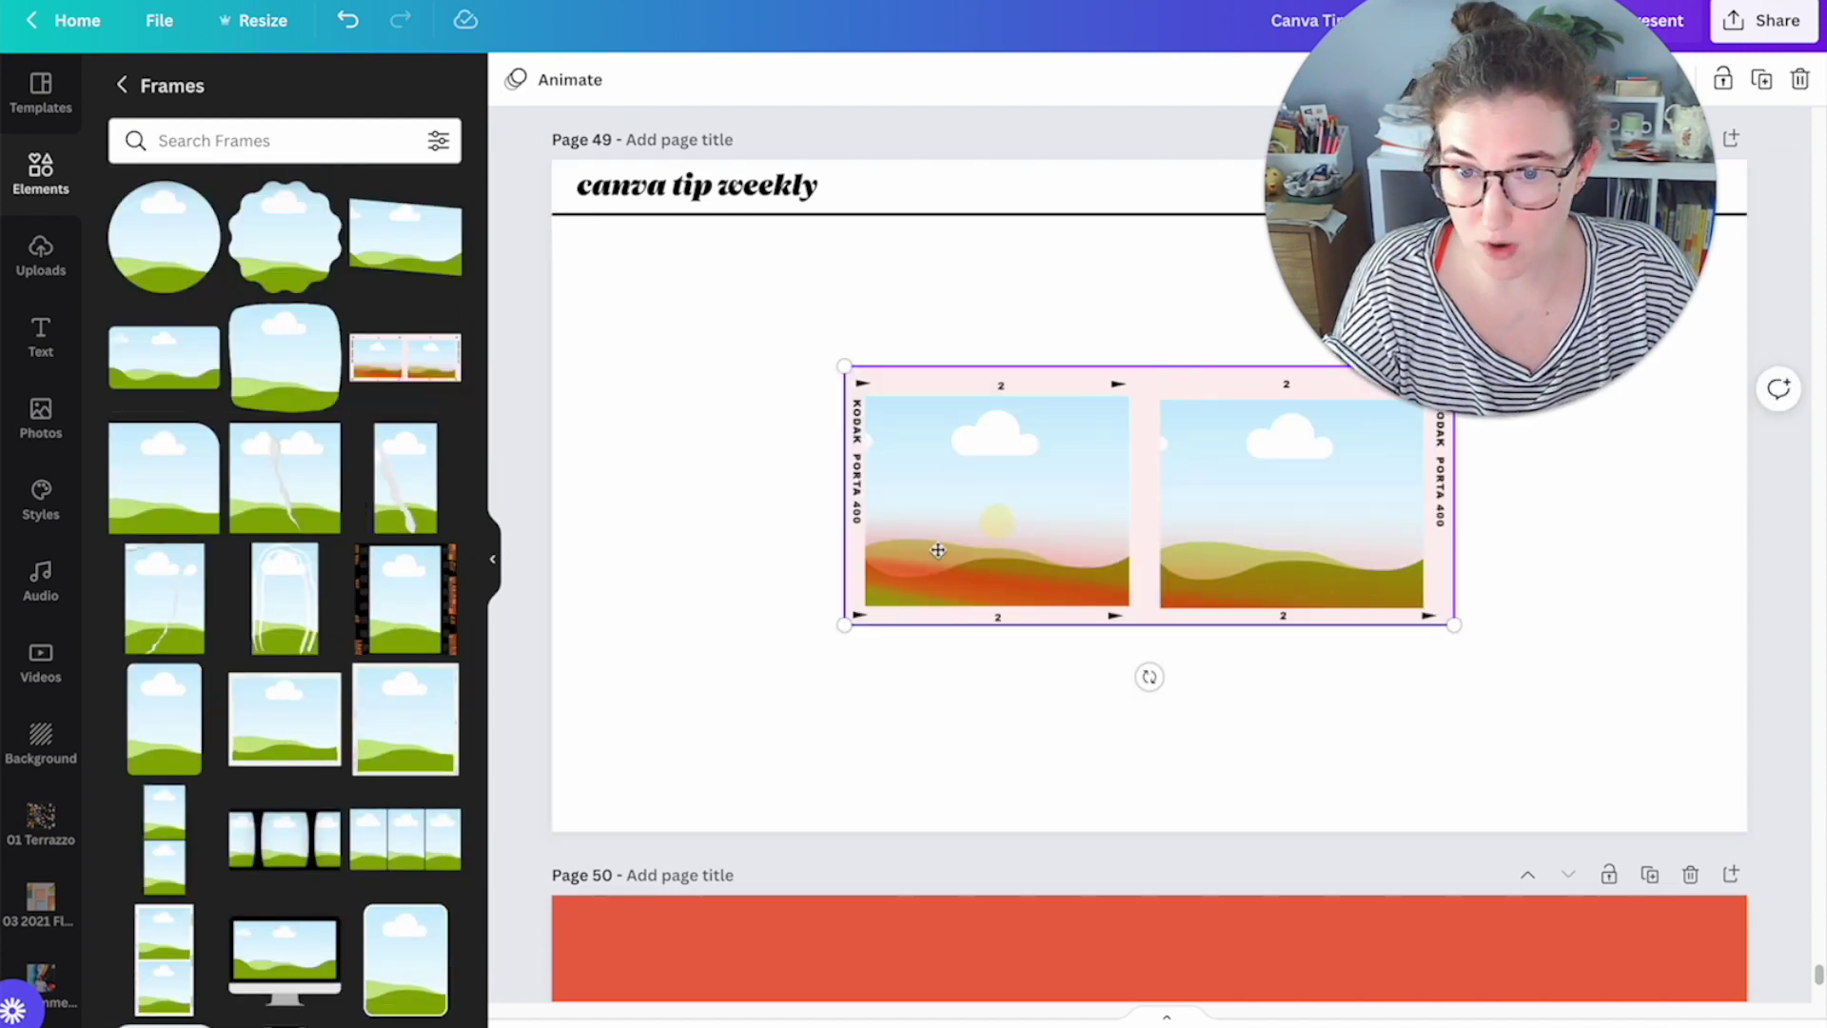
left_click(677, 509)
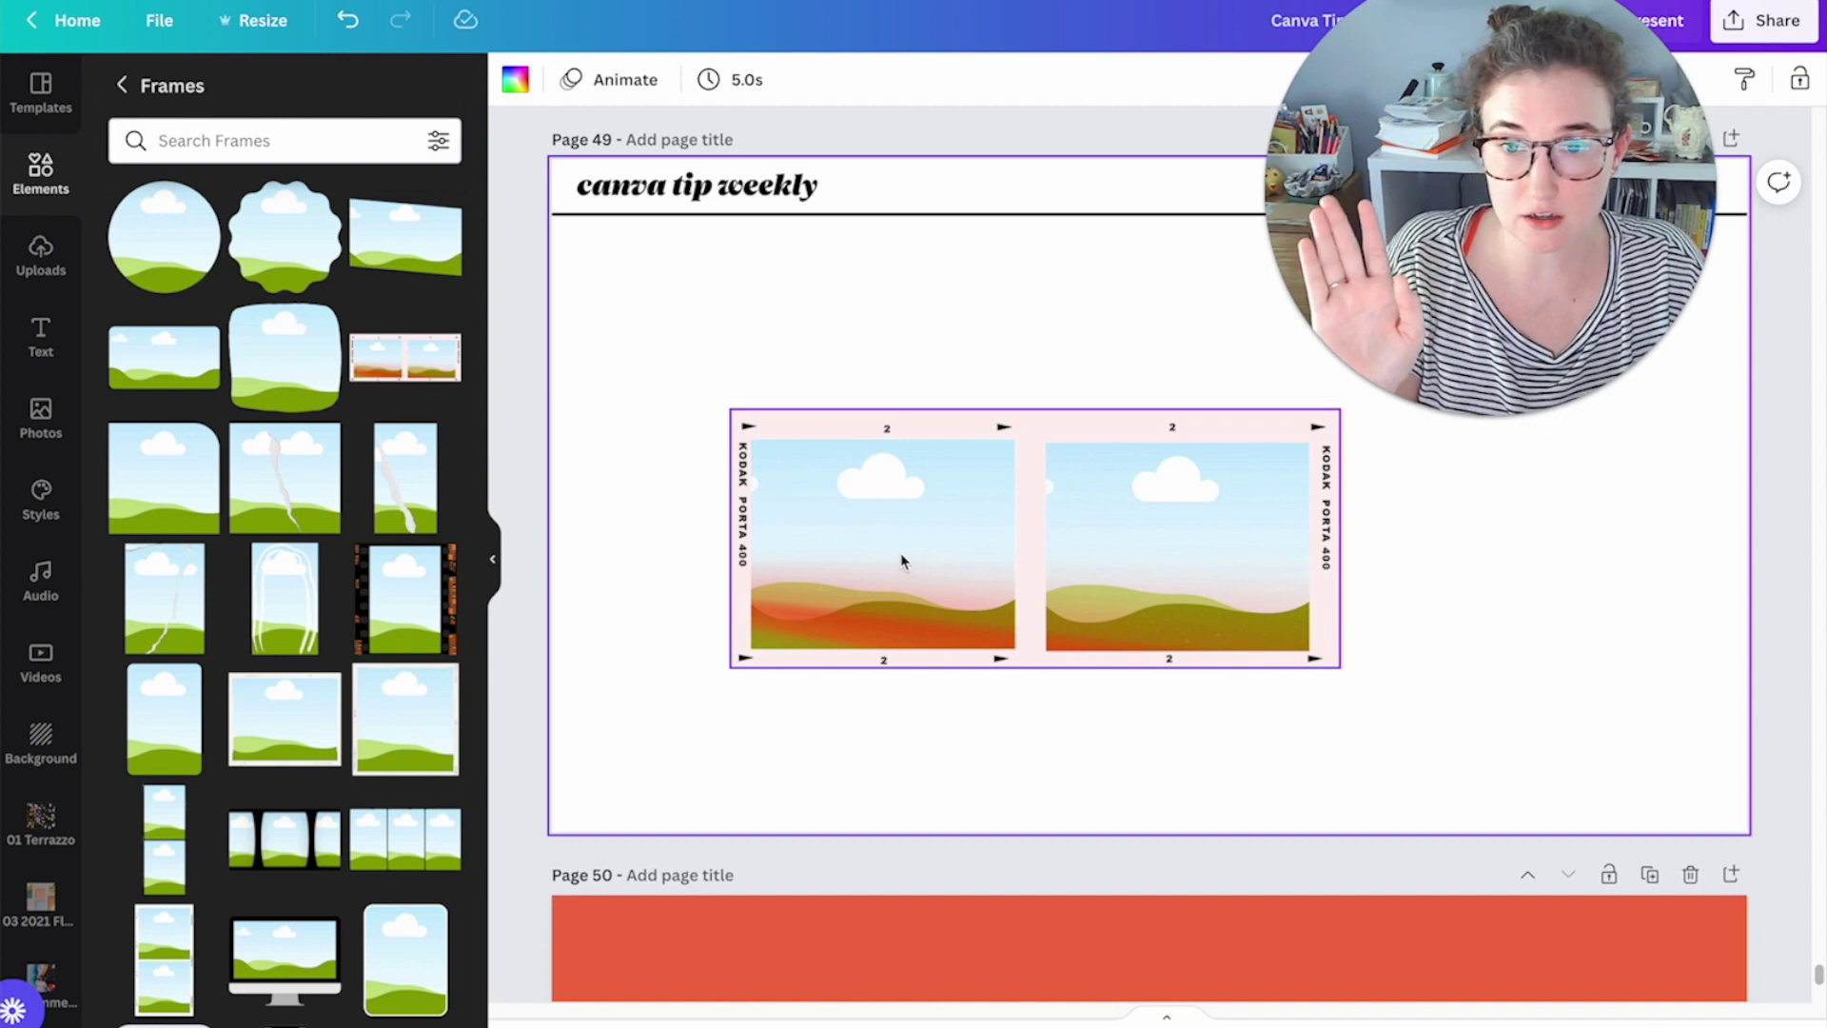
left_click(43, 417)
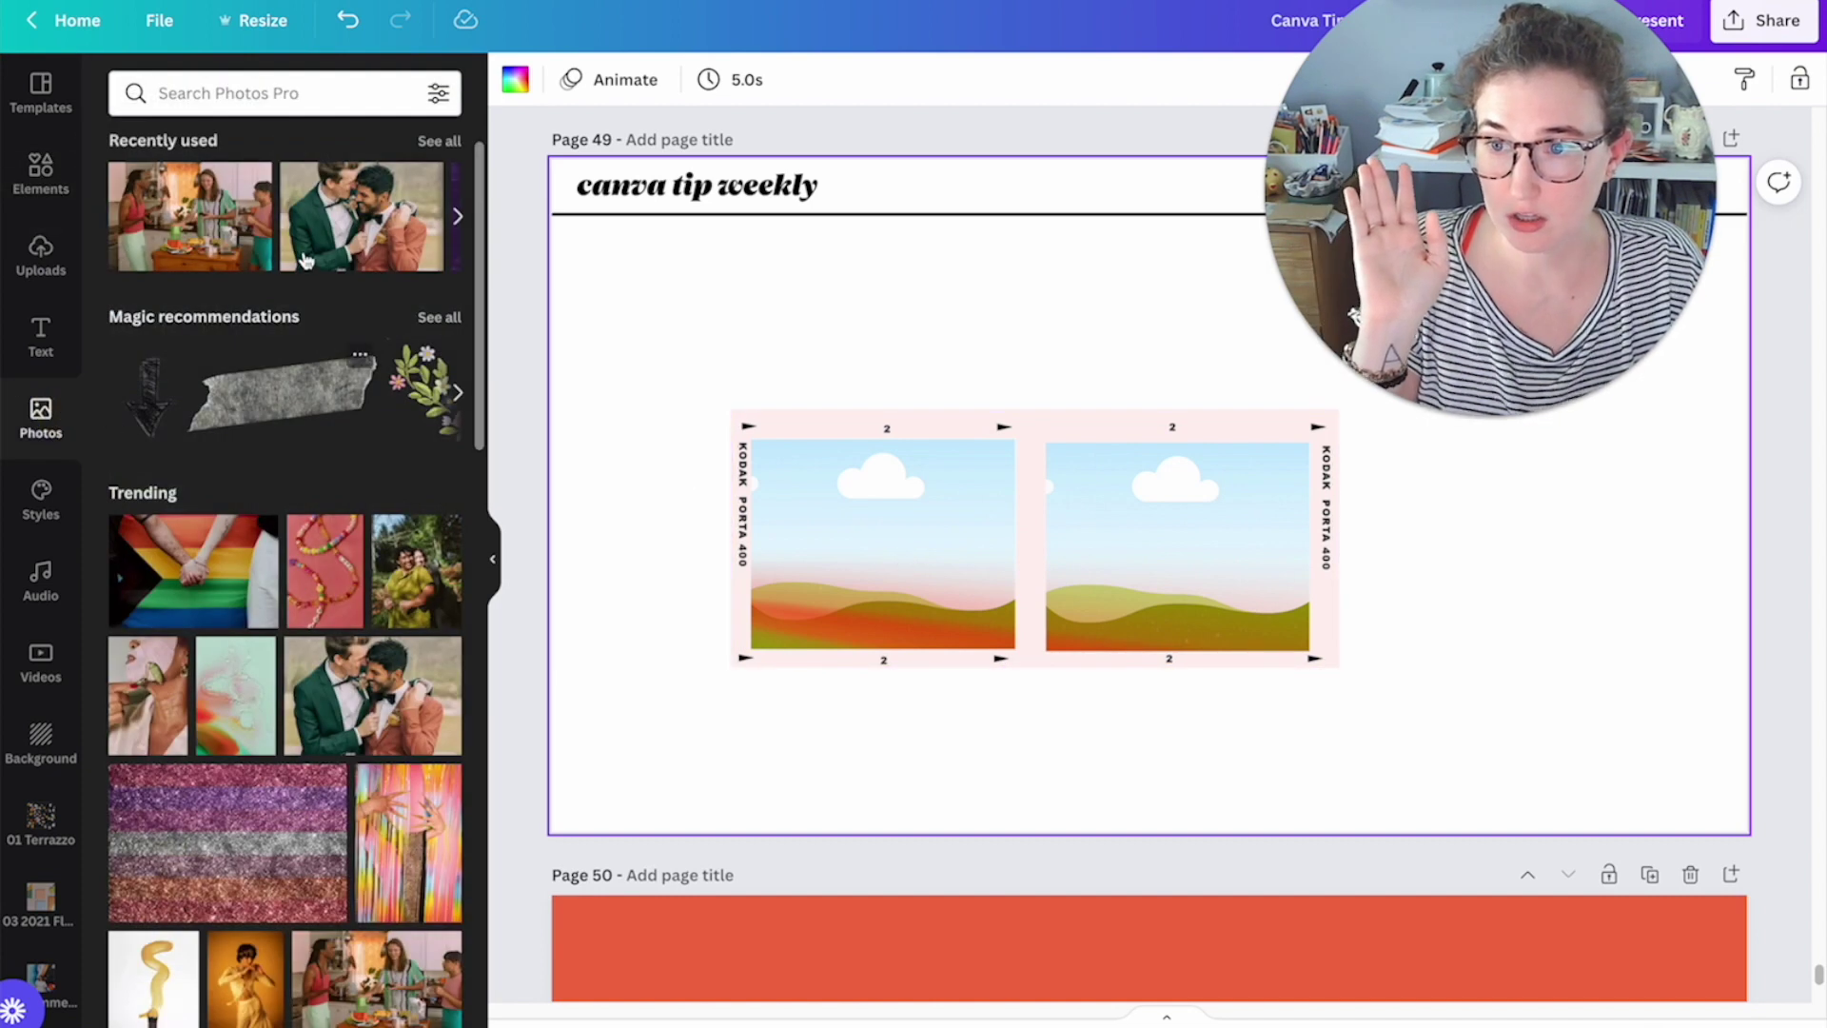
scroll(381, 647, "down", 7)
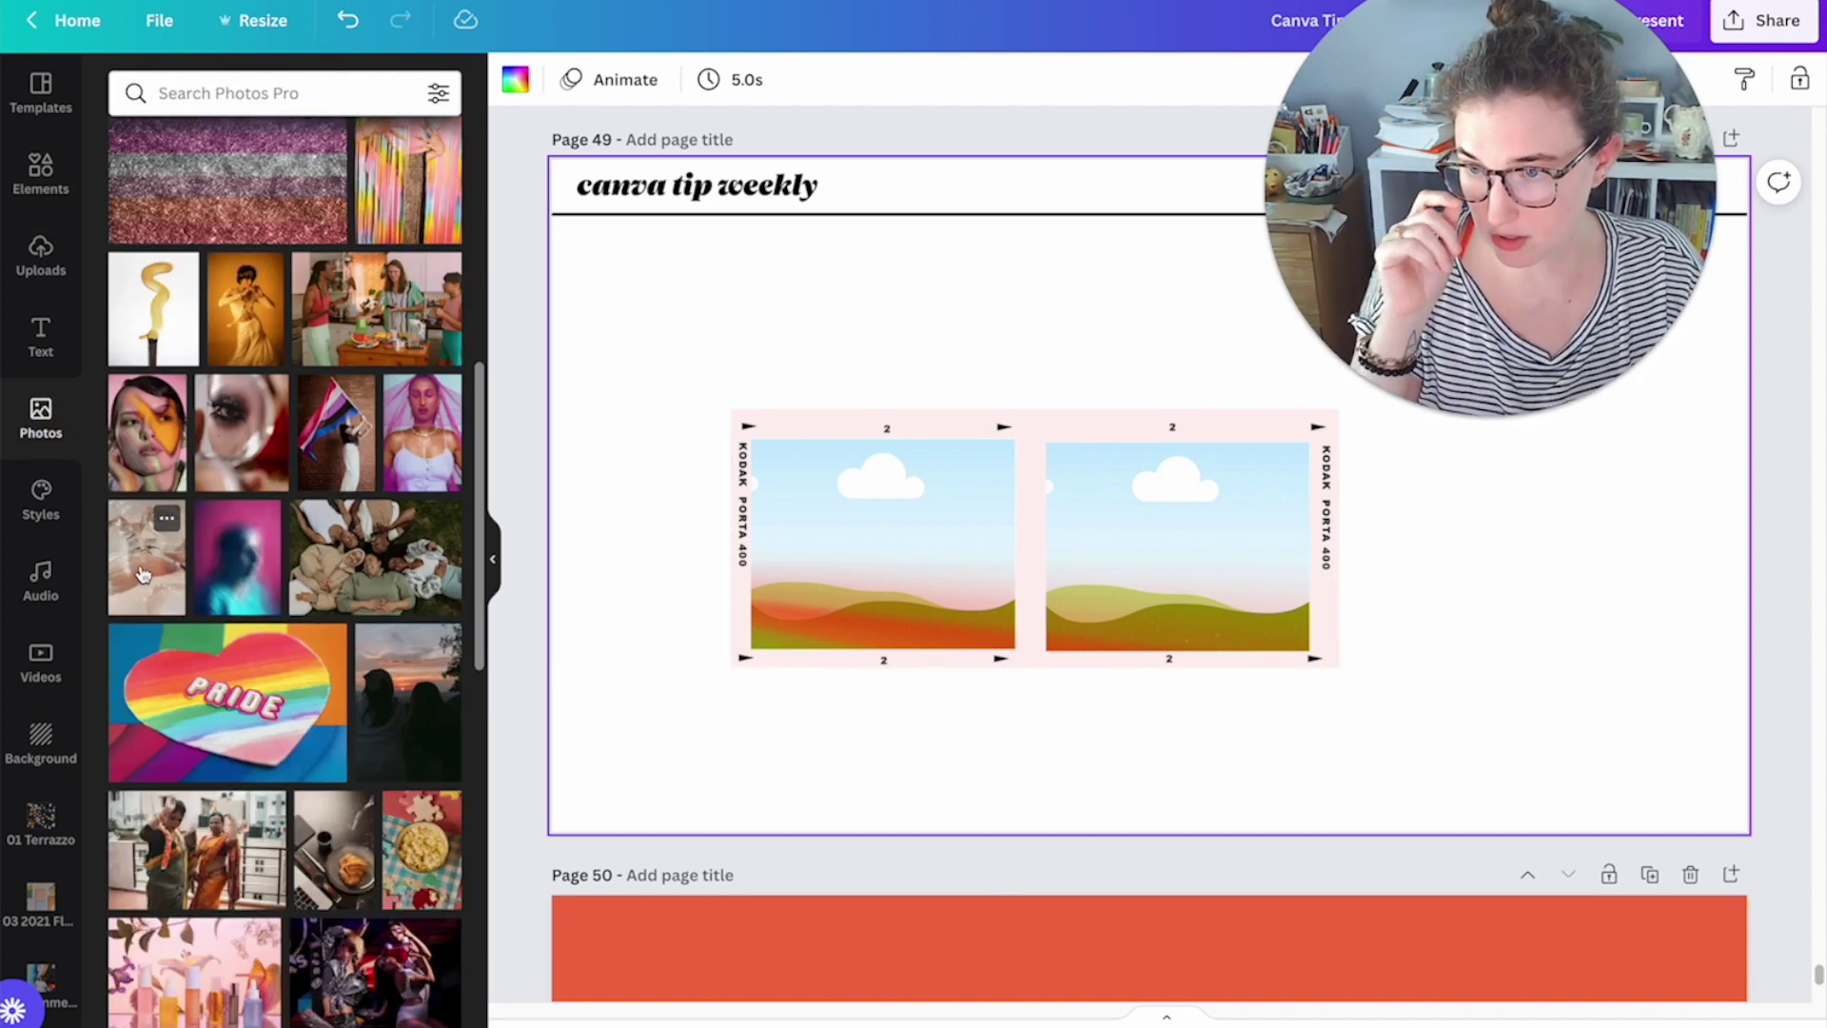
left_click_drag(143, 571, 908, 585)
left_click_drag(148, 561, 1183, 591)
Step: Shift the left film photo down, then delete the whole film frame
double_click(815, 571)
left_click_drag(884, 564, 942, 635)
left_click(1136, 555)
left_click(1135, 554)
left_click(1481, 726)
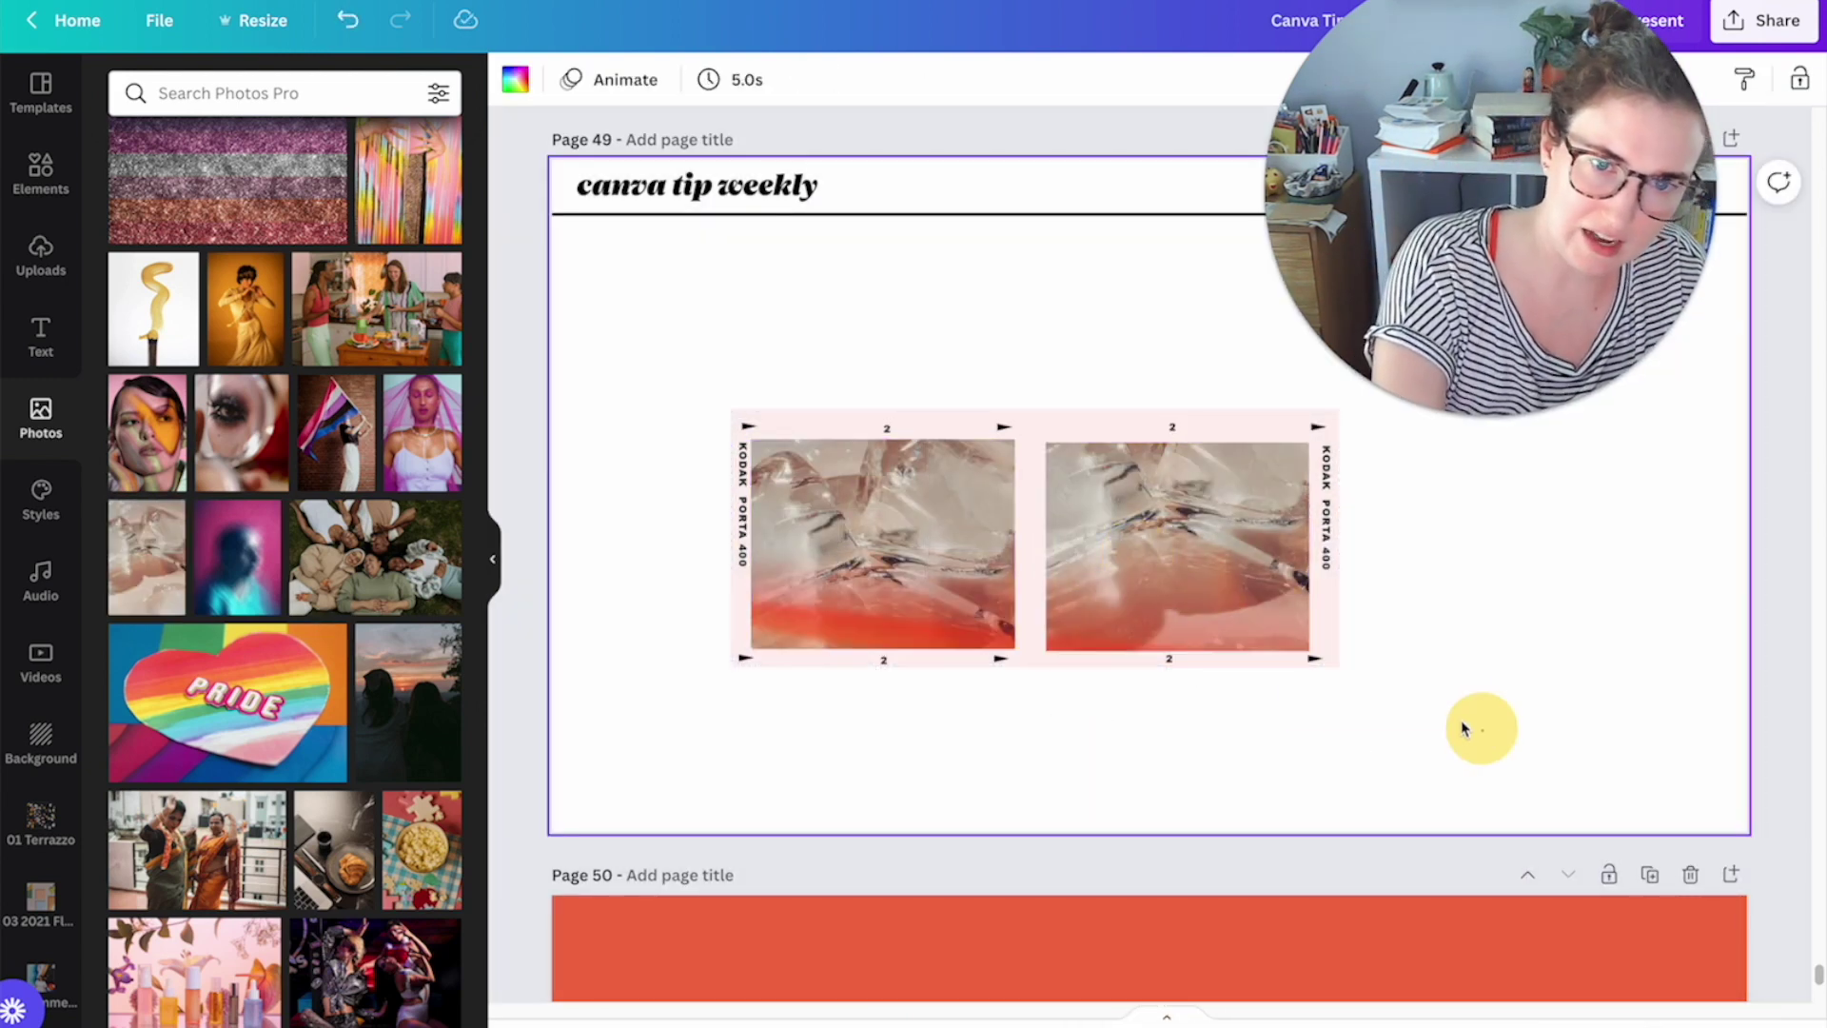
left_click(991, 640)
key("Delete")
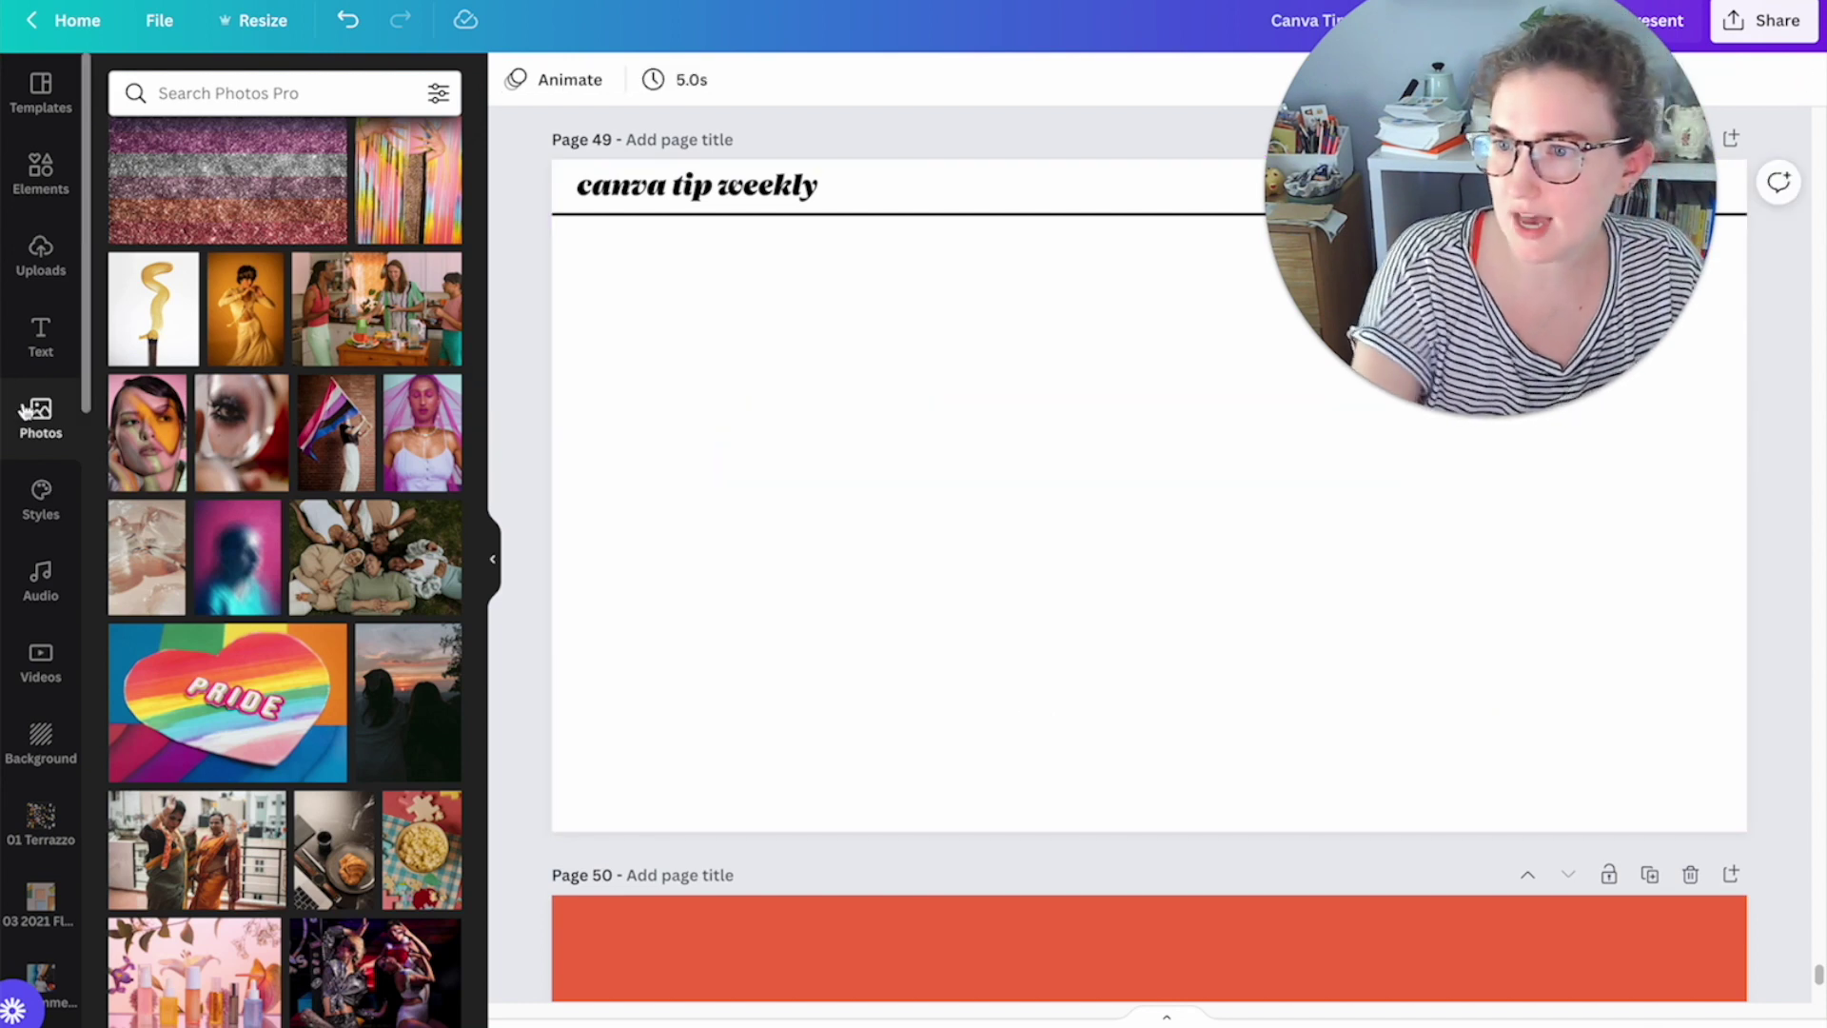
left_click(41, 177)
Step: Scroll through the frames collection beside the blank page 49
scroll(351, 620, "down", 5)
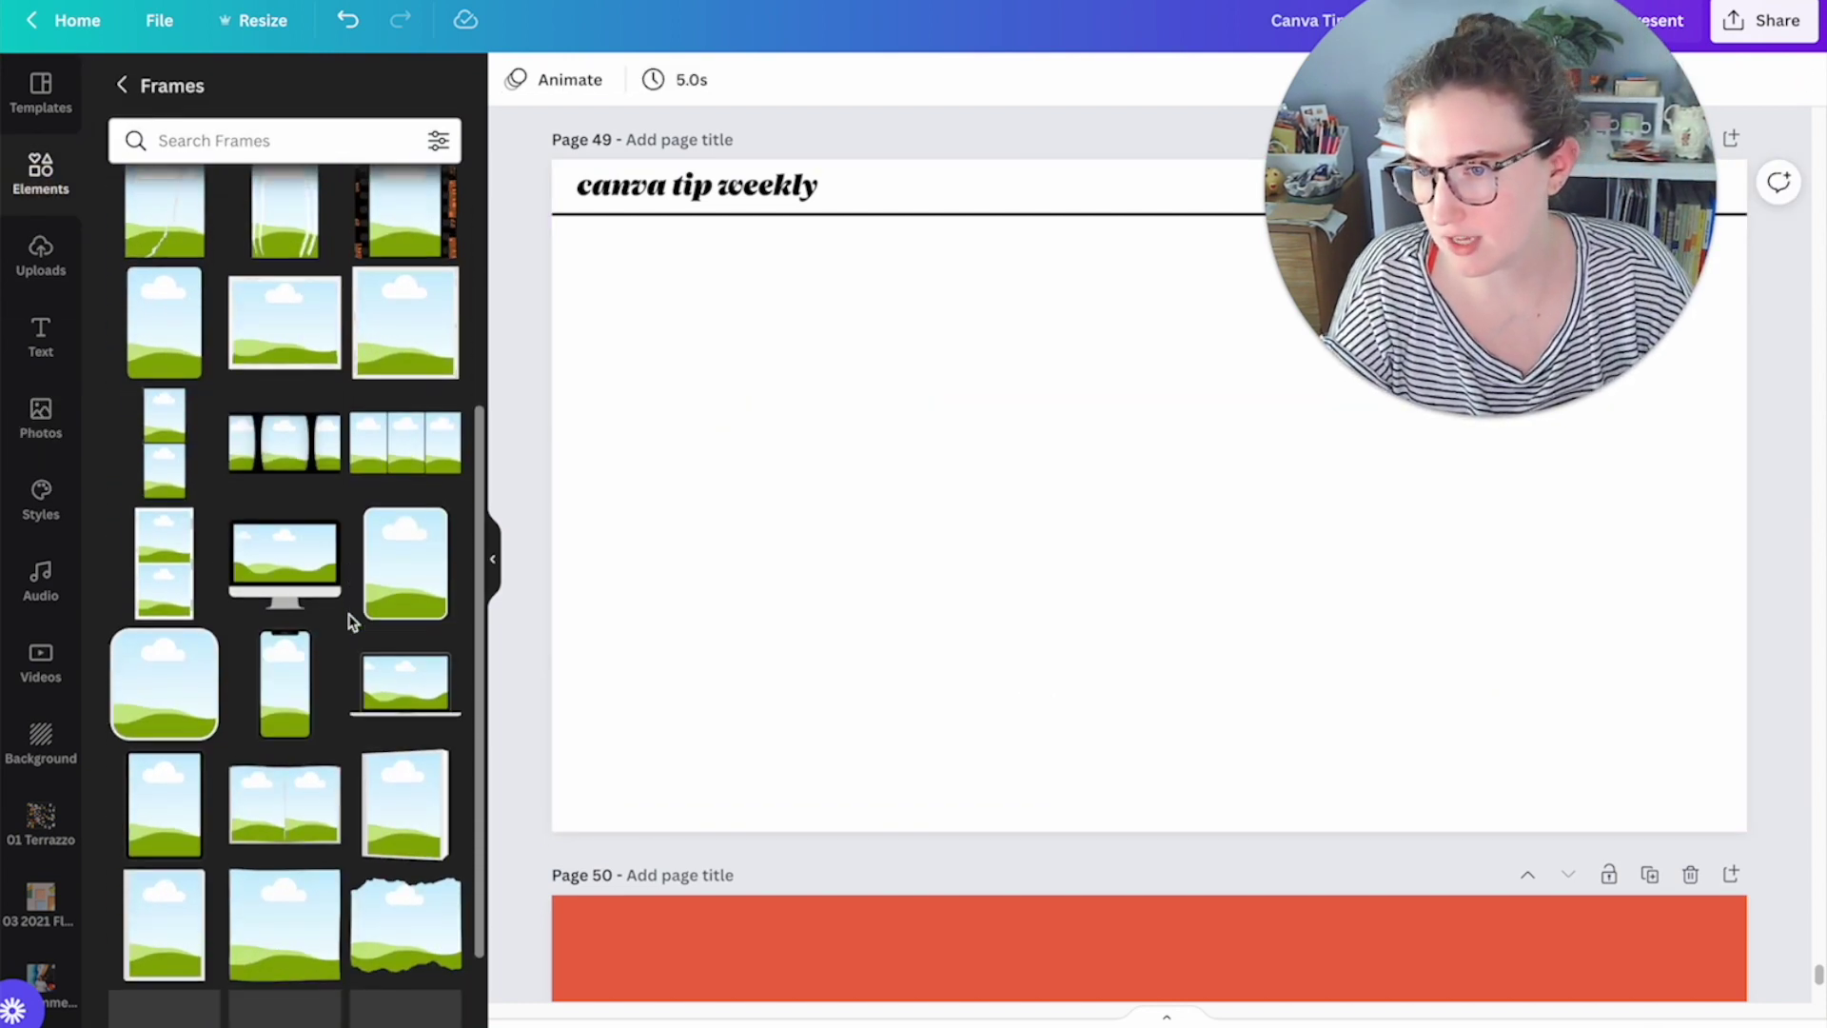
scroll(351, 619, "down", 1)
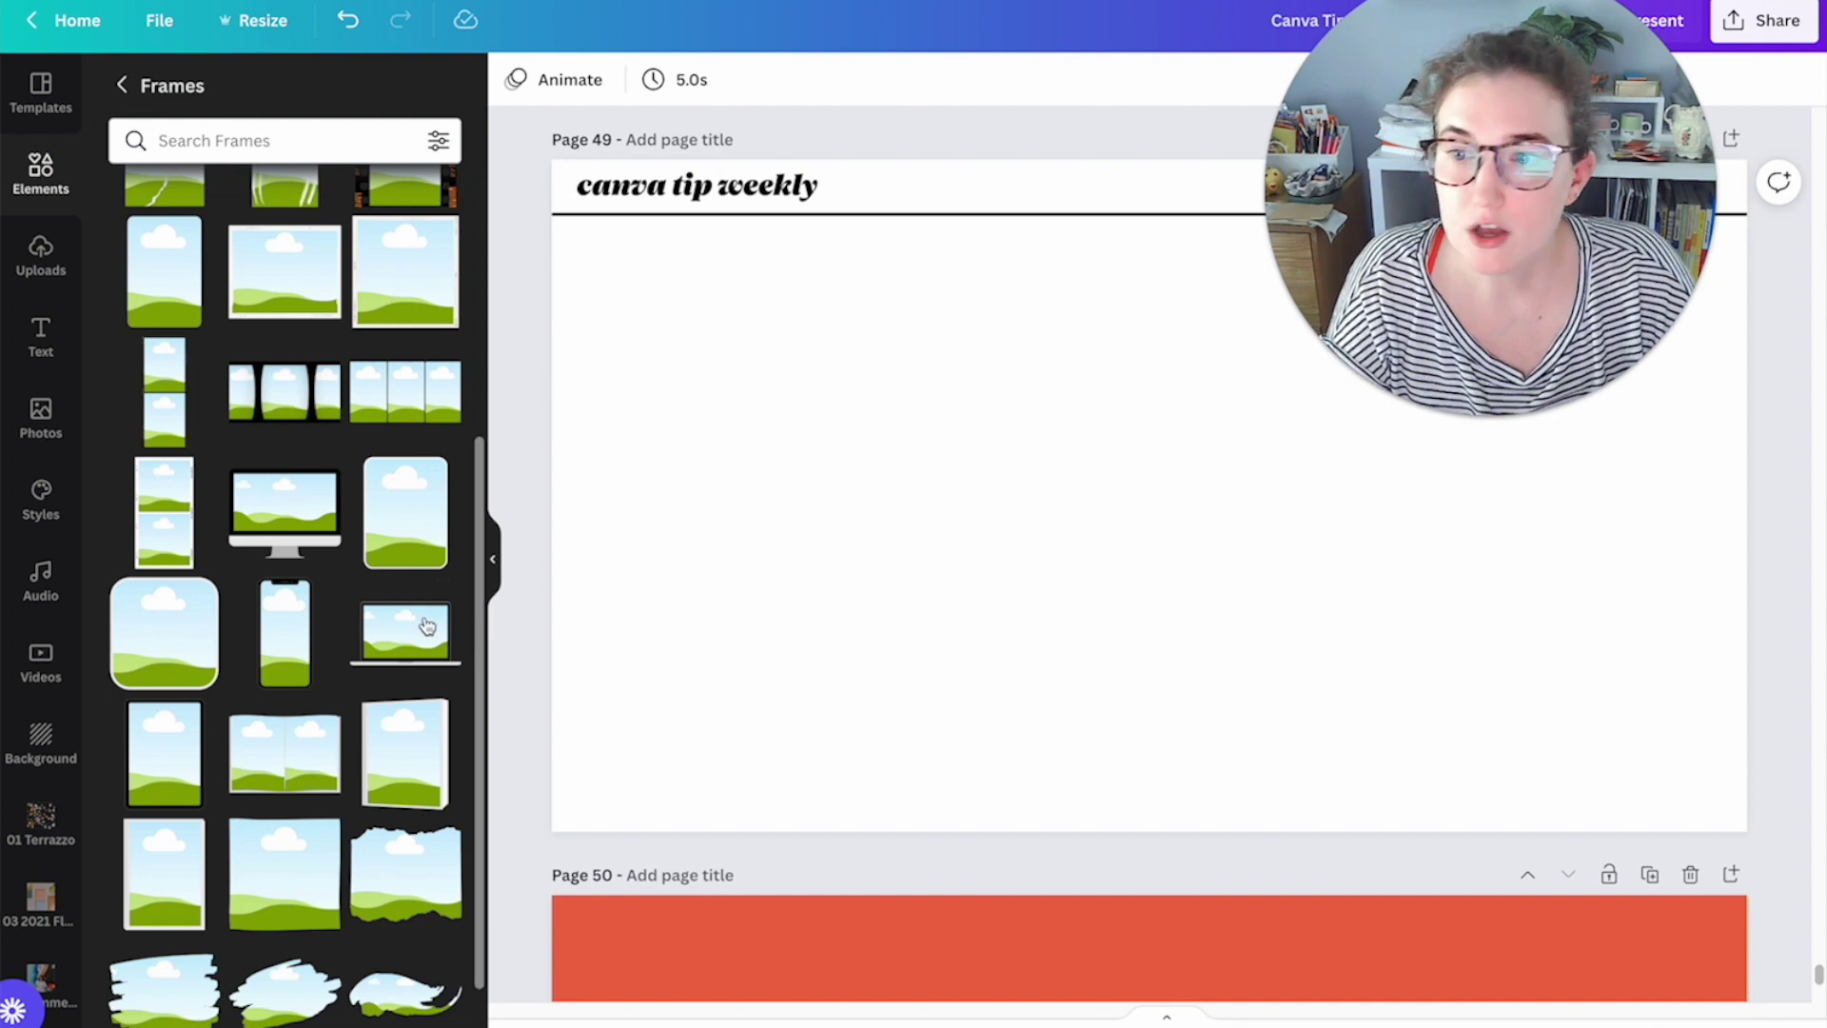
scroll(438, 623, "up", 5)
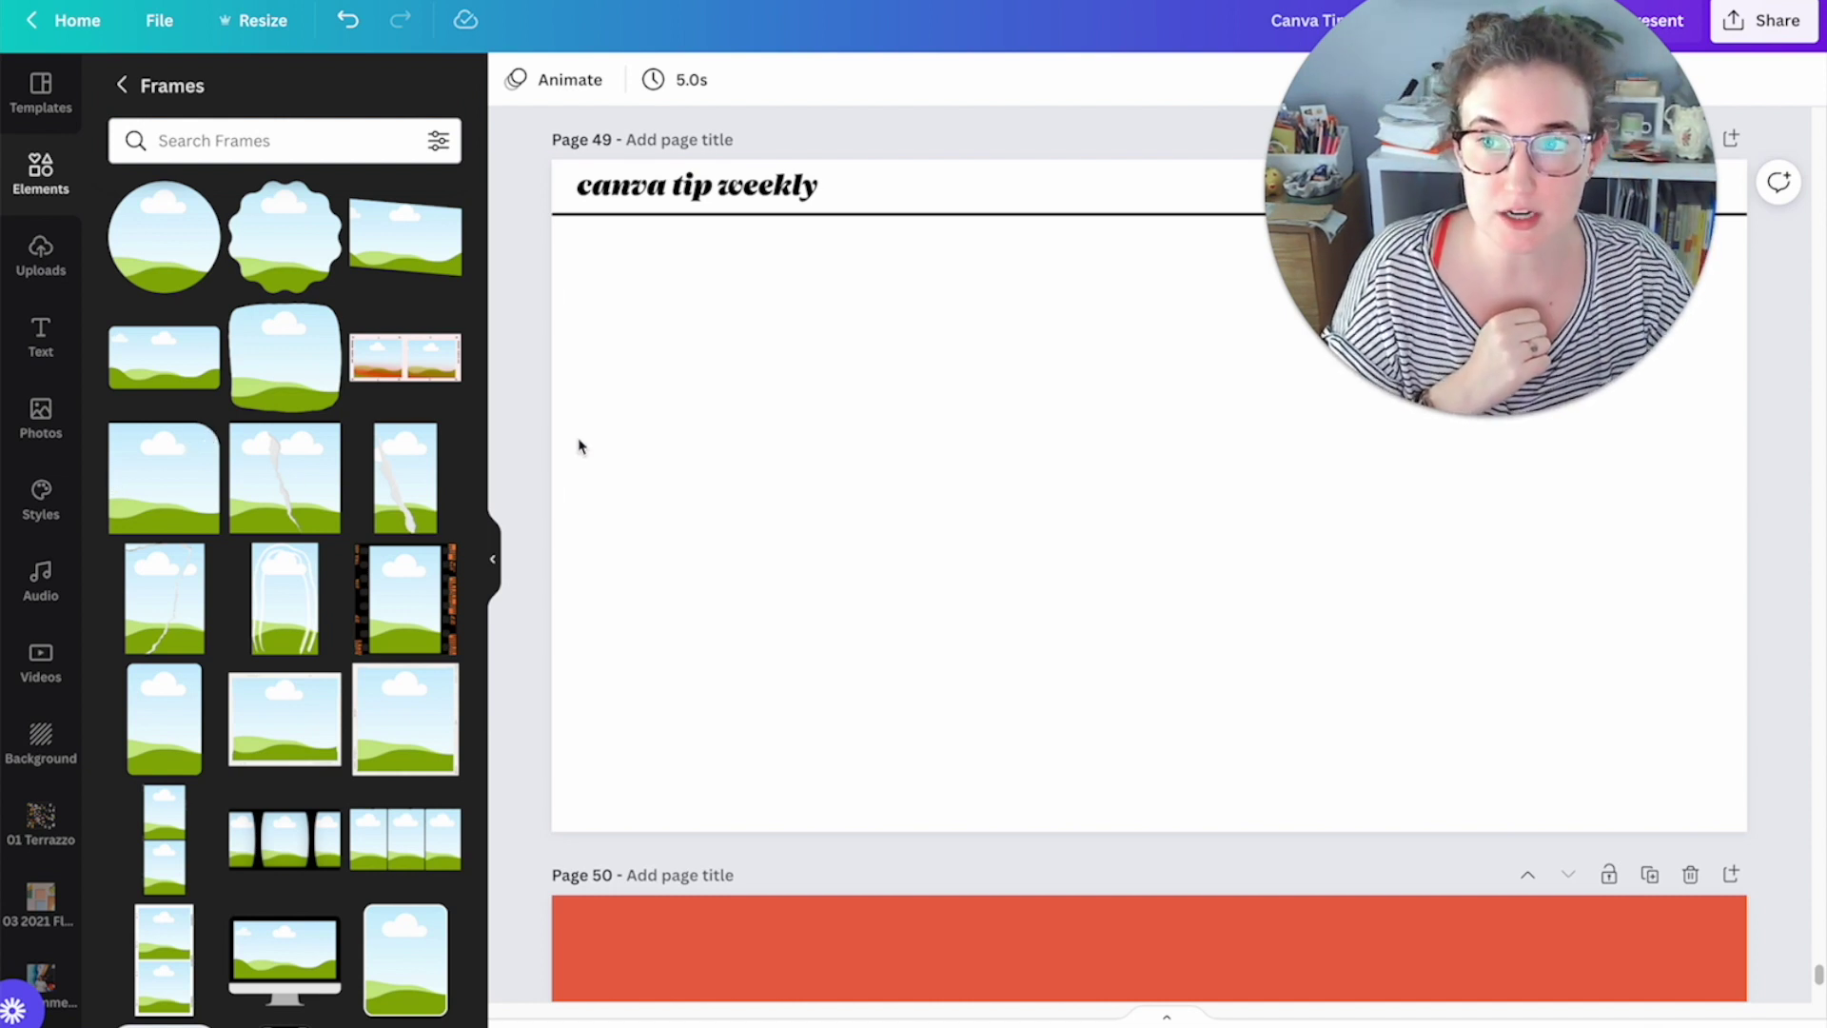
Step: Try the scalloped badge and phone-shaped frames on page 49, deleting each
left_click(283, 283)
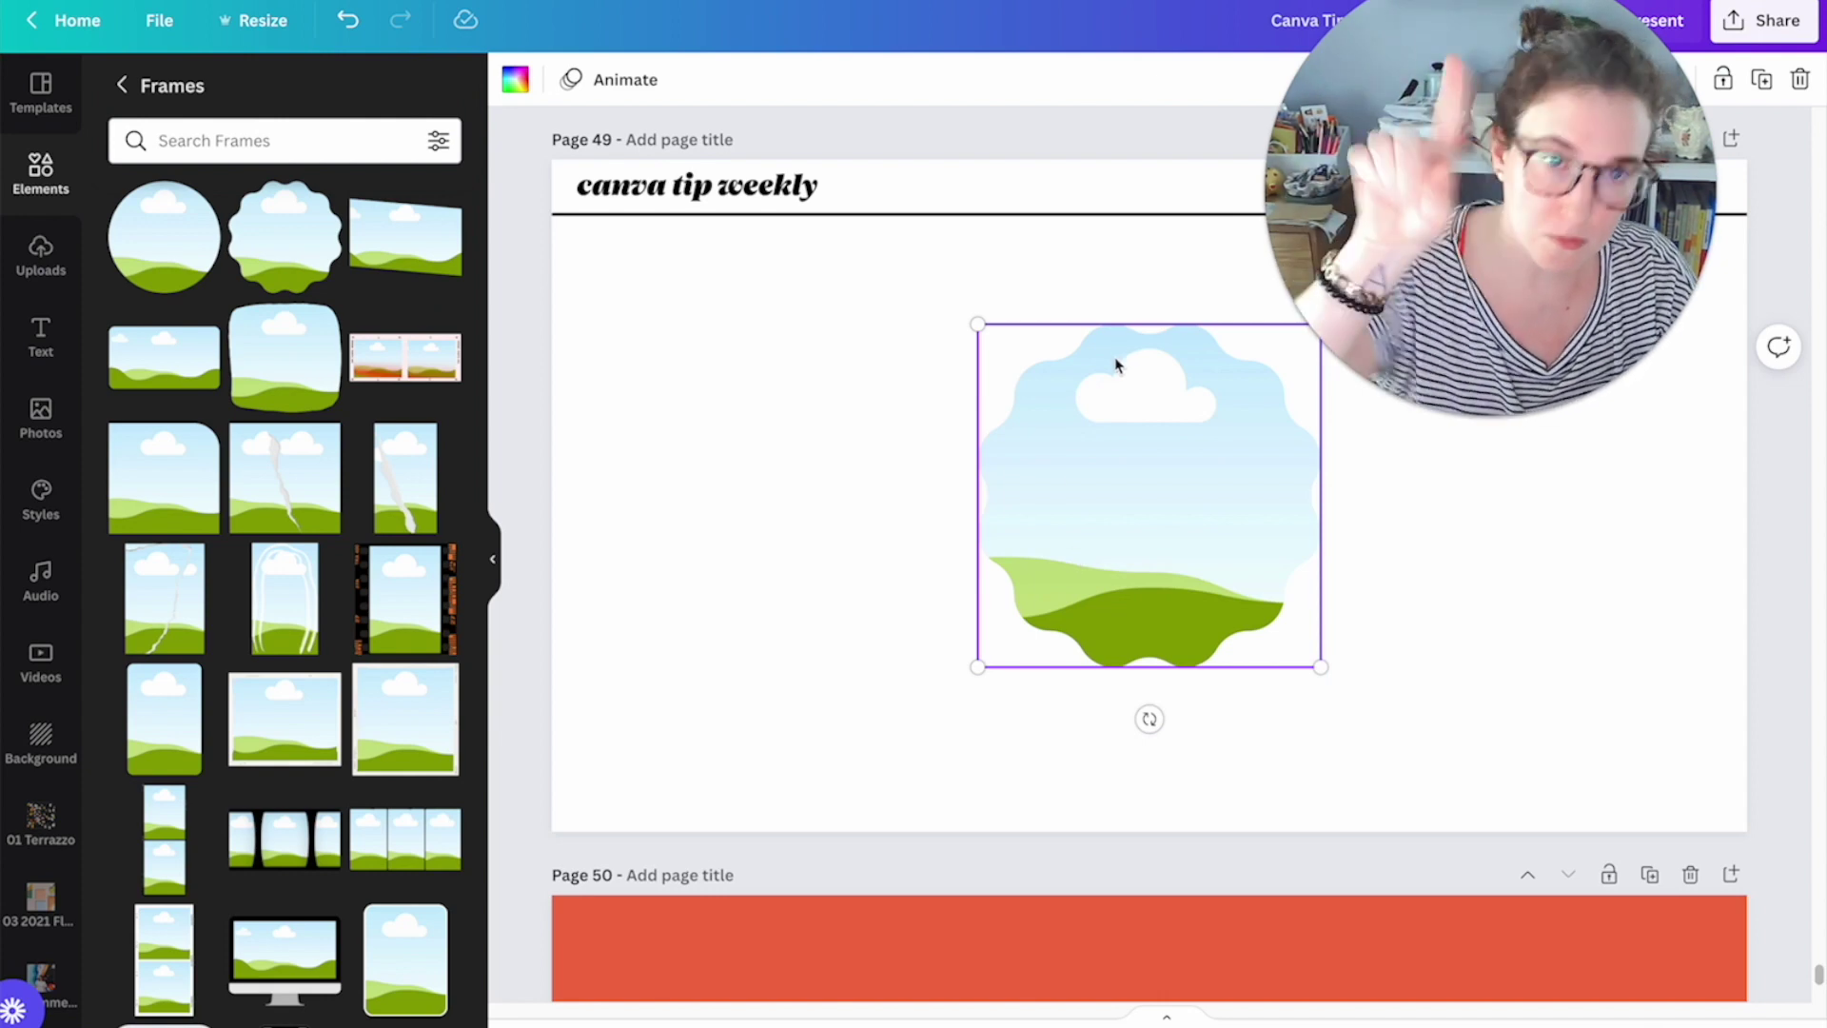
key("Delete")
scroll(343, 758, "down", 4)
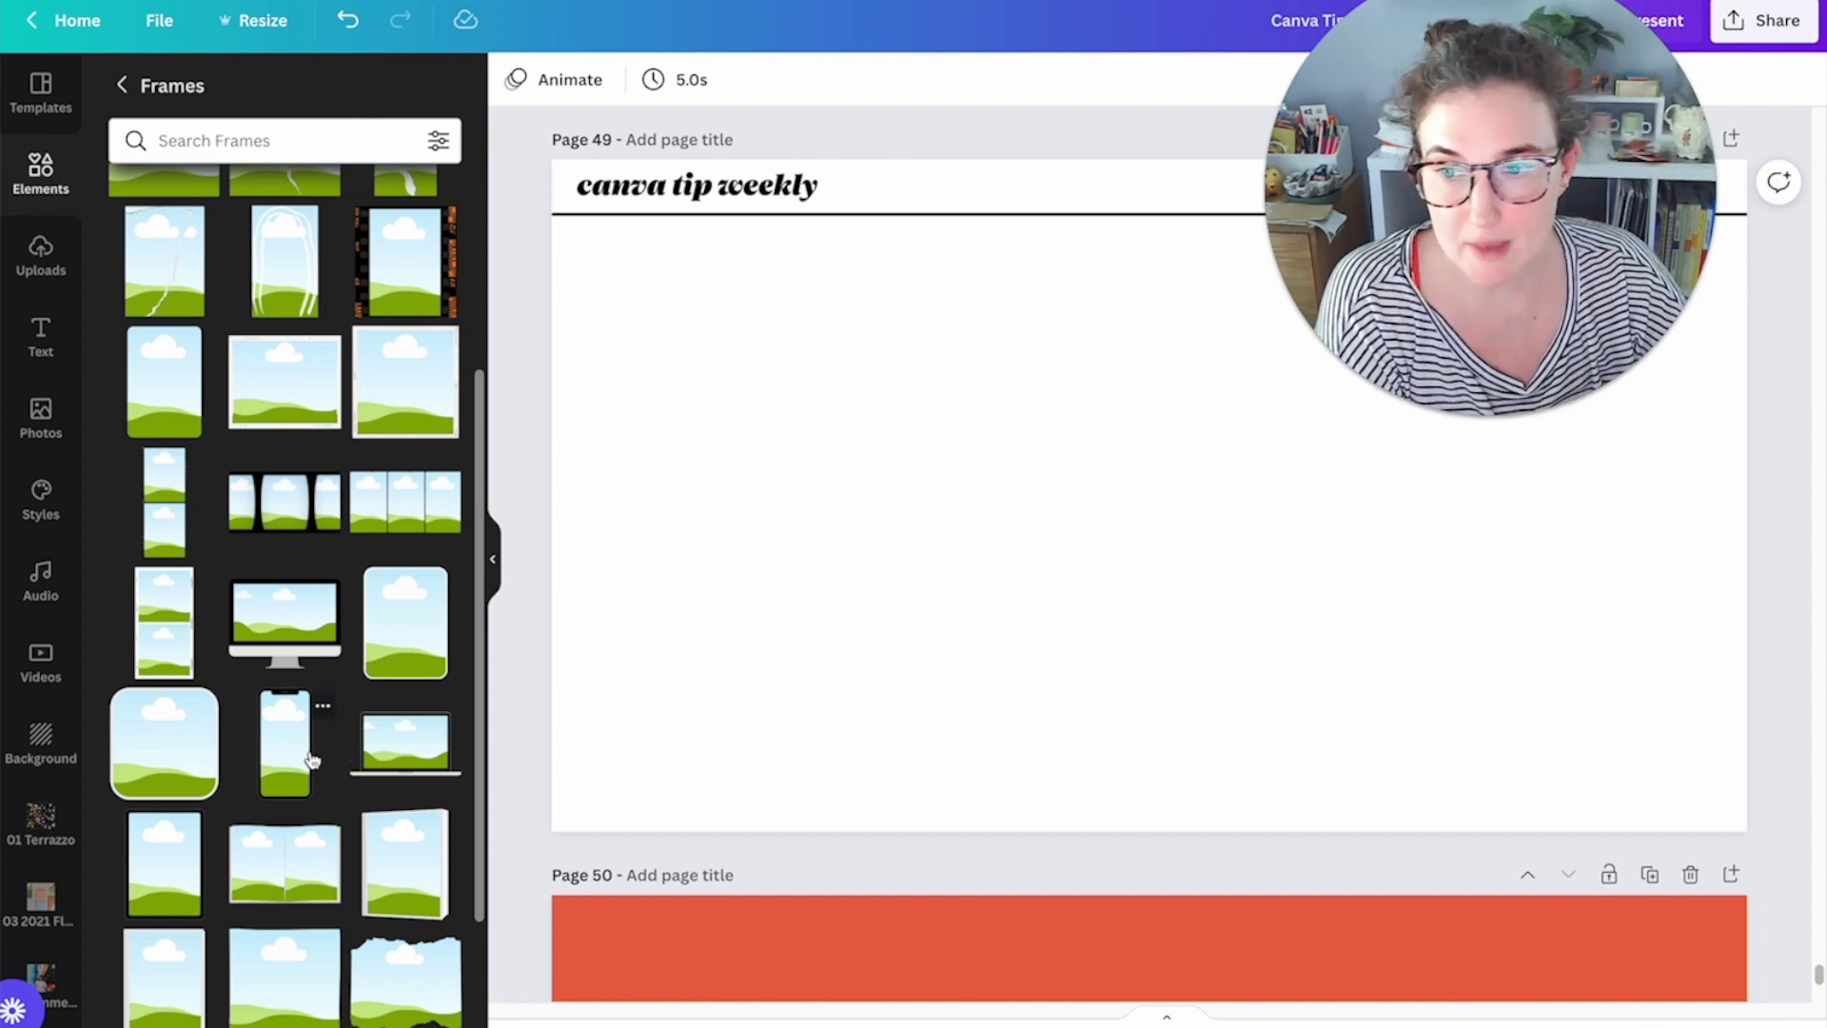
left_click(313, 760)
left_click_drag(1052, 523, 1016, 385)
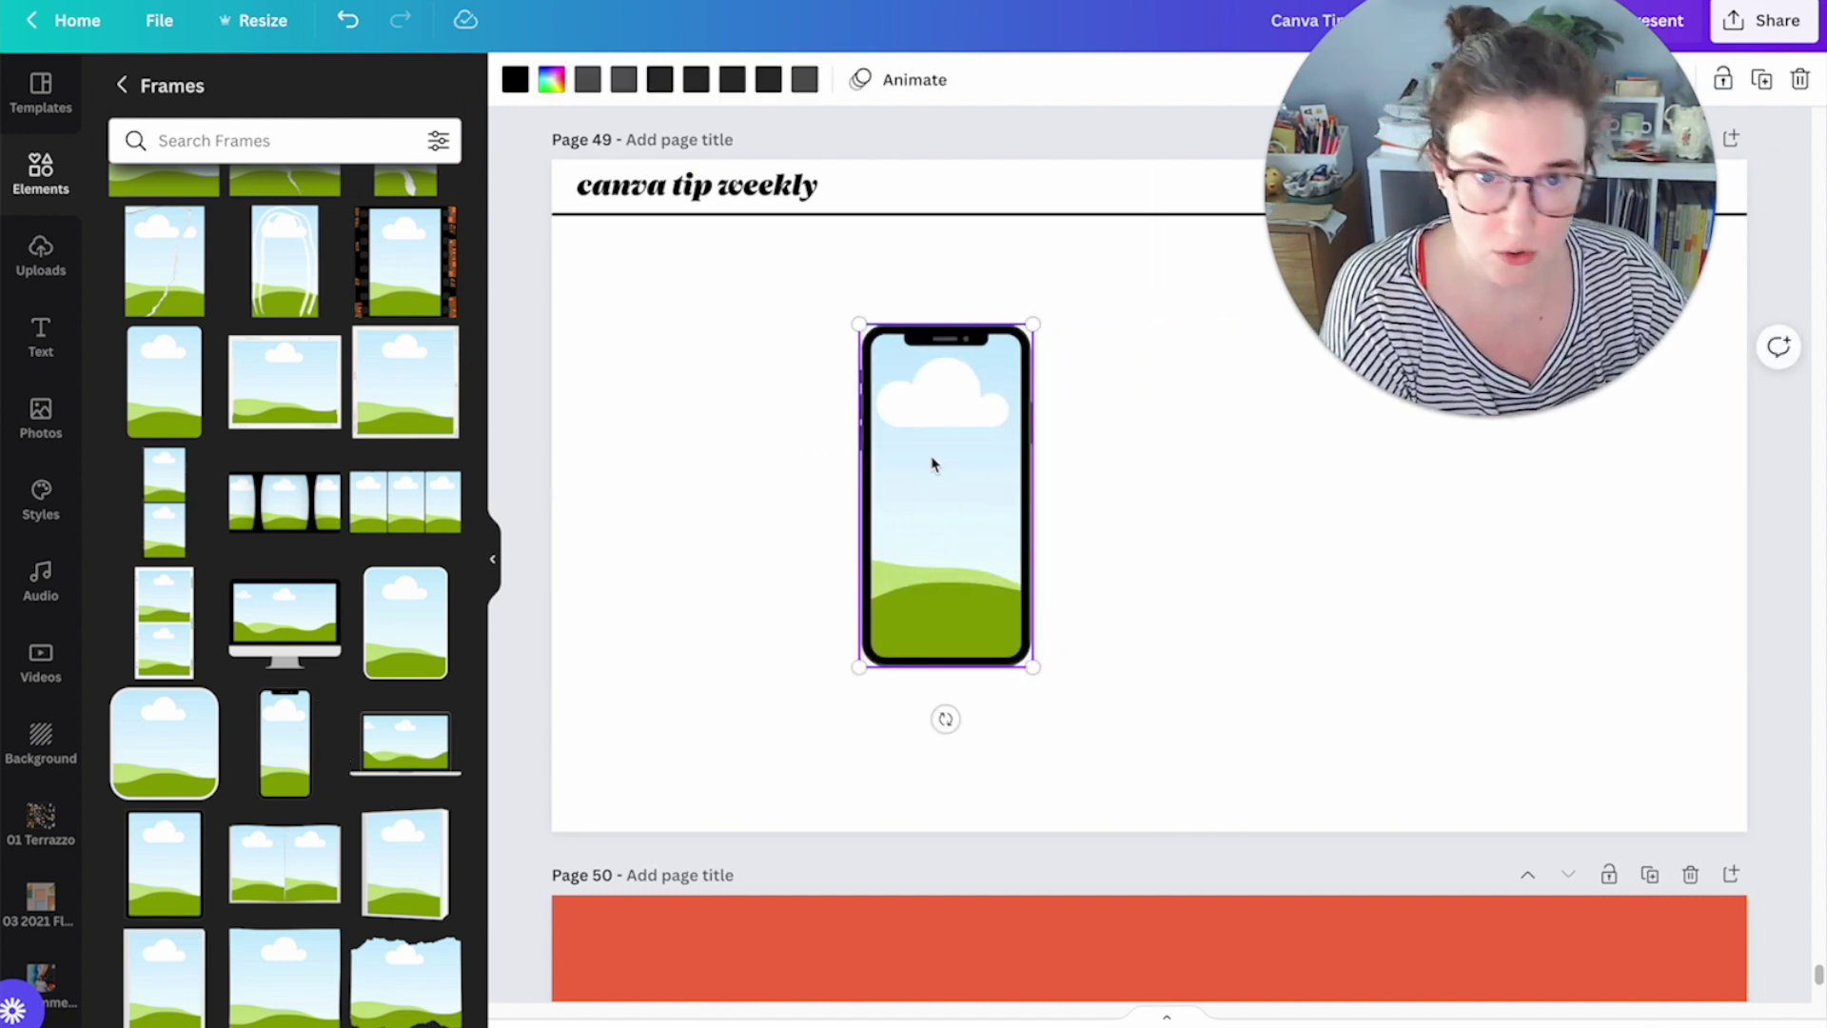
key("Delete")
Step: Browse the frames panel, add a monitor-shaped frame, then undo it
scroll(347, 800, "up", 4)
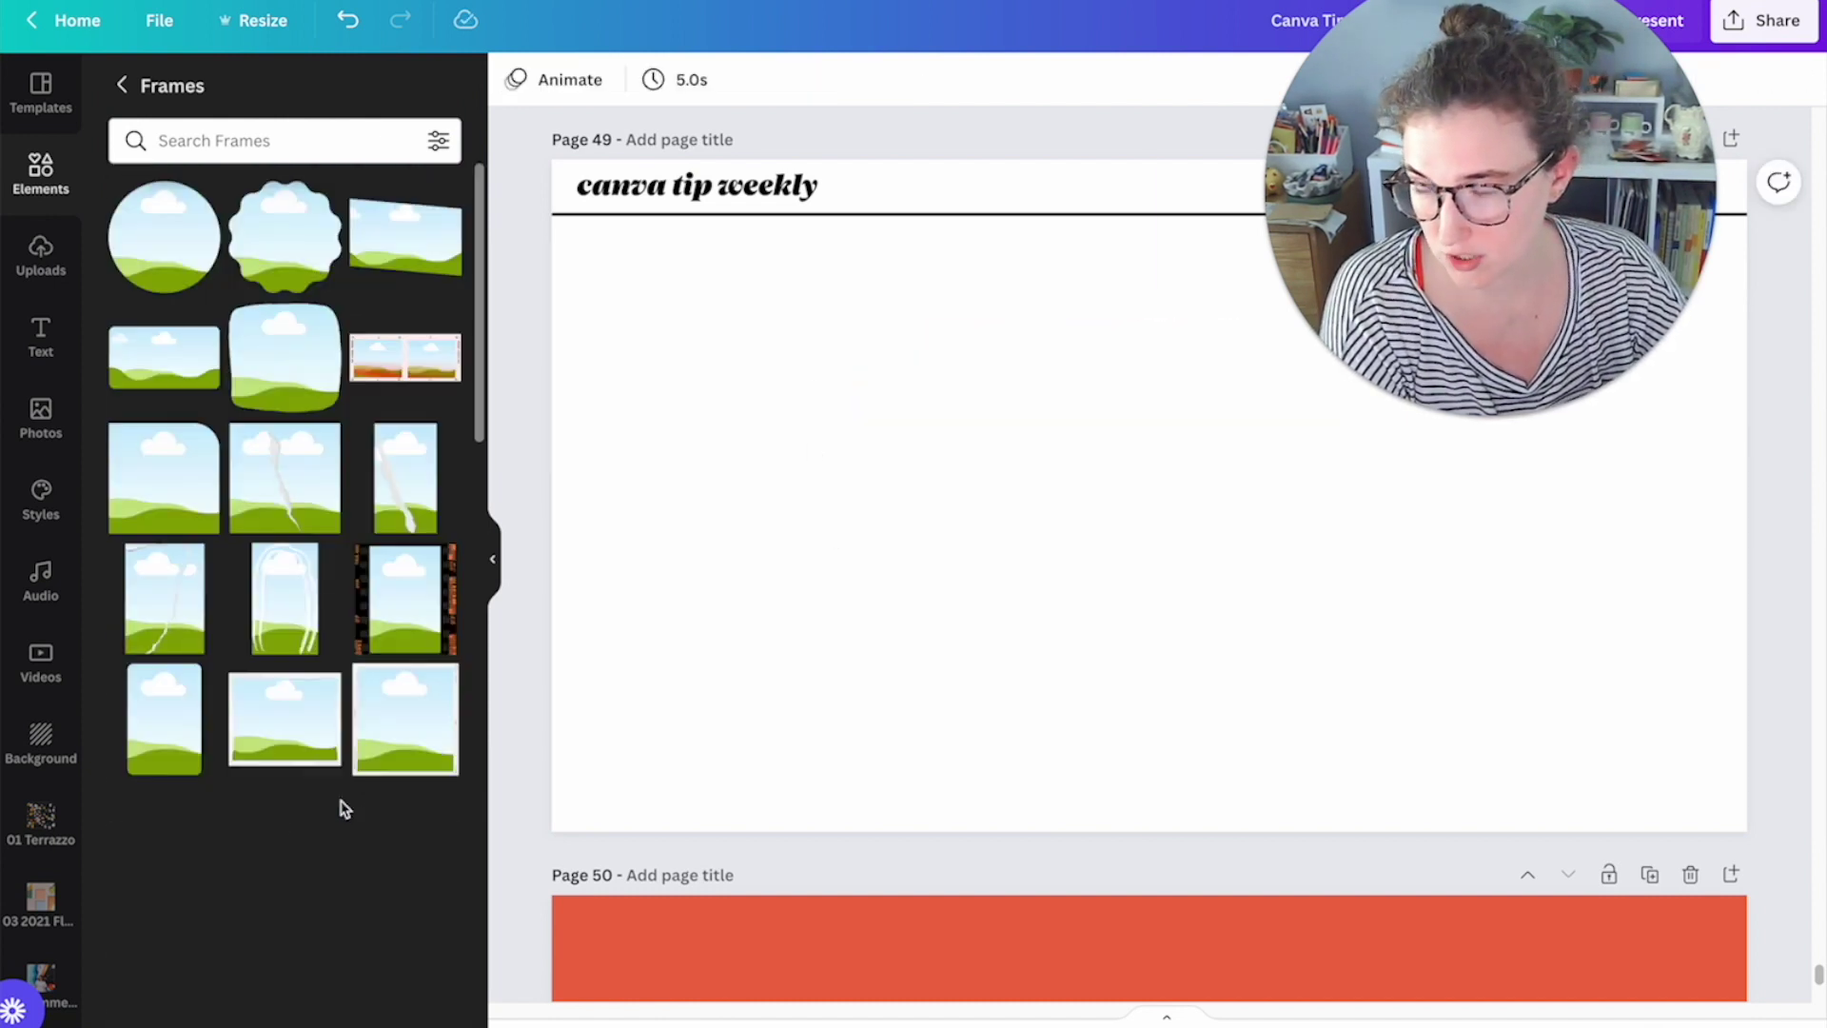
left_click_drag(476, 441, 469, 993)
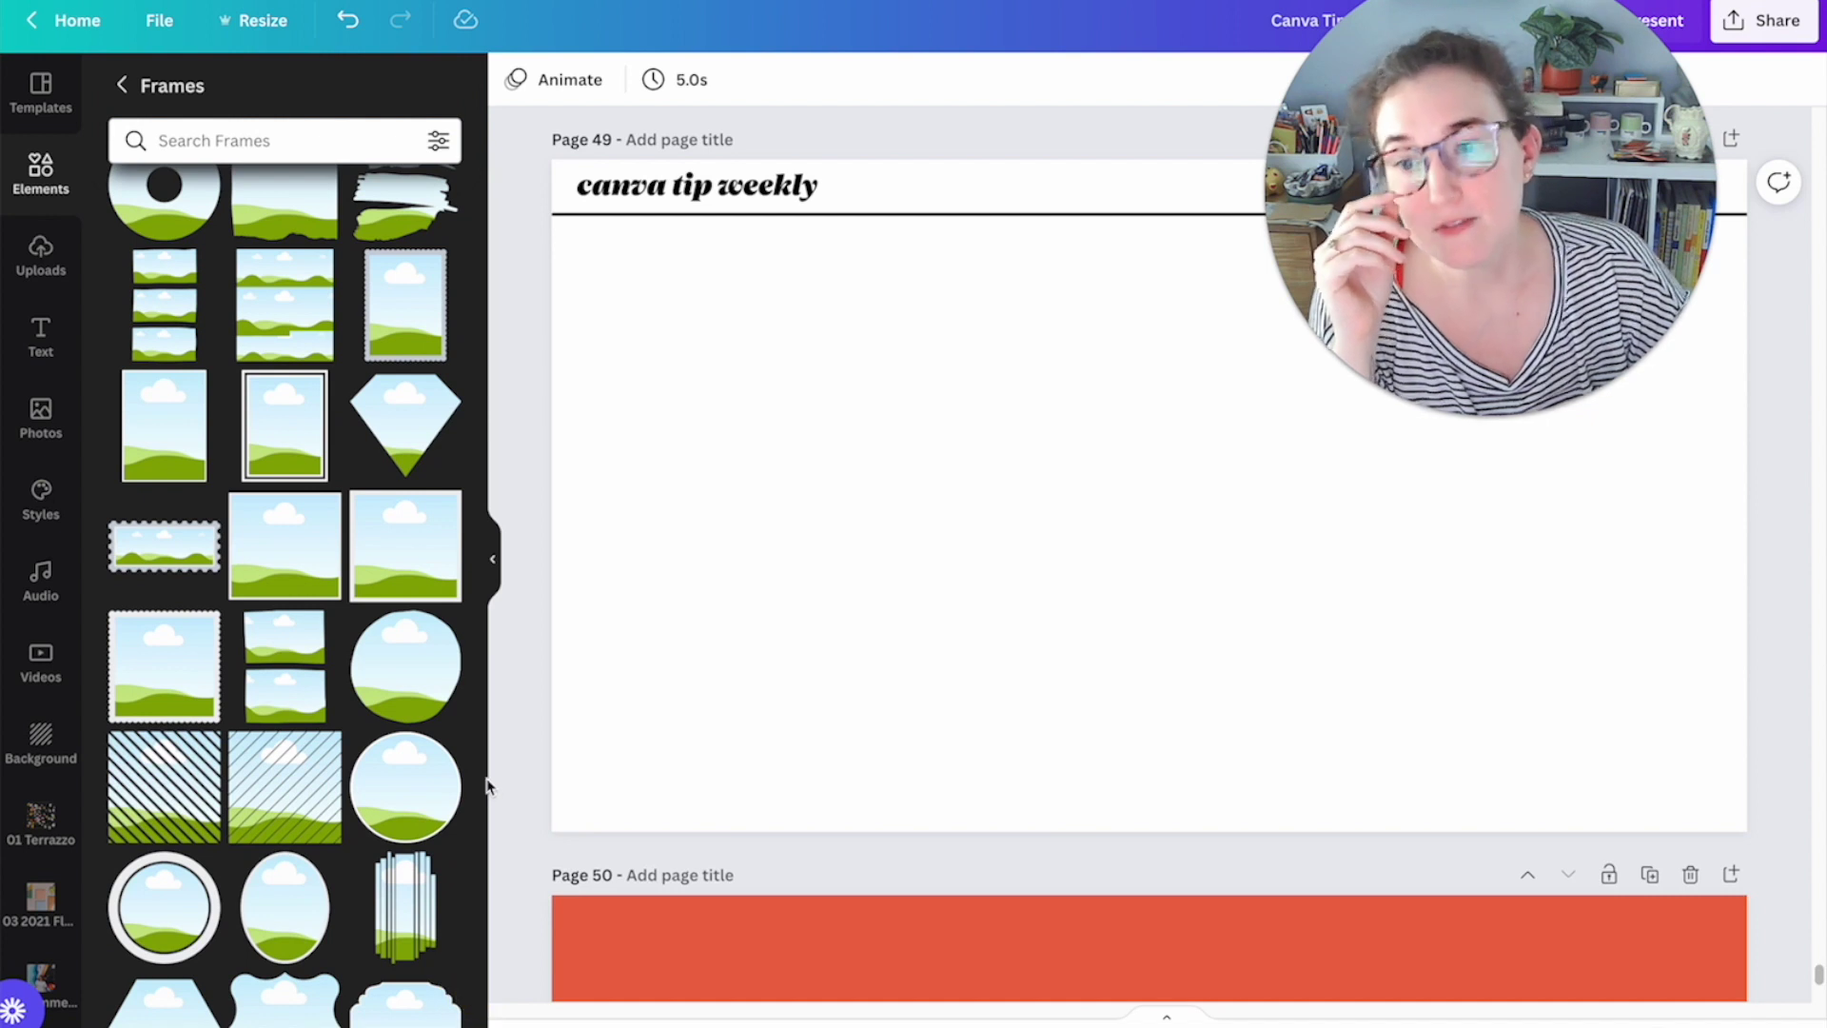
scroll(469, 559, "down", 1)
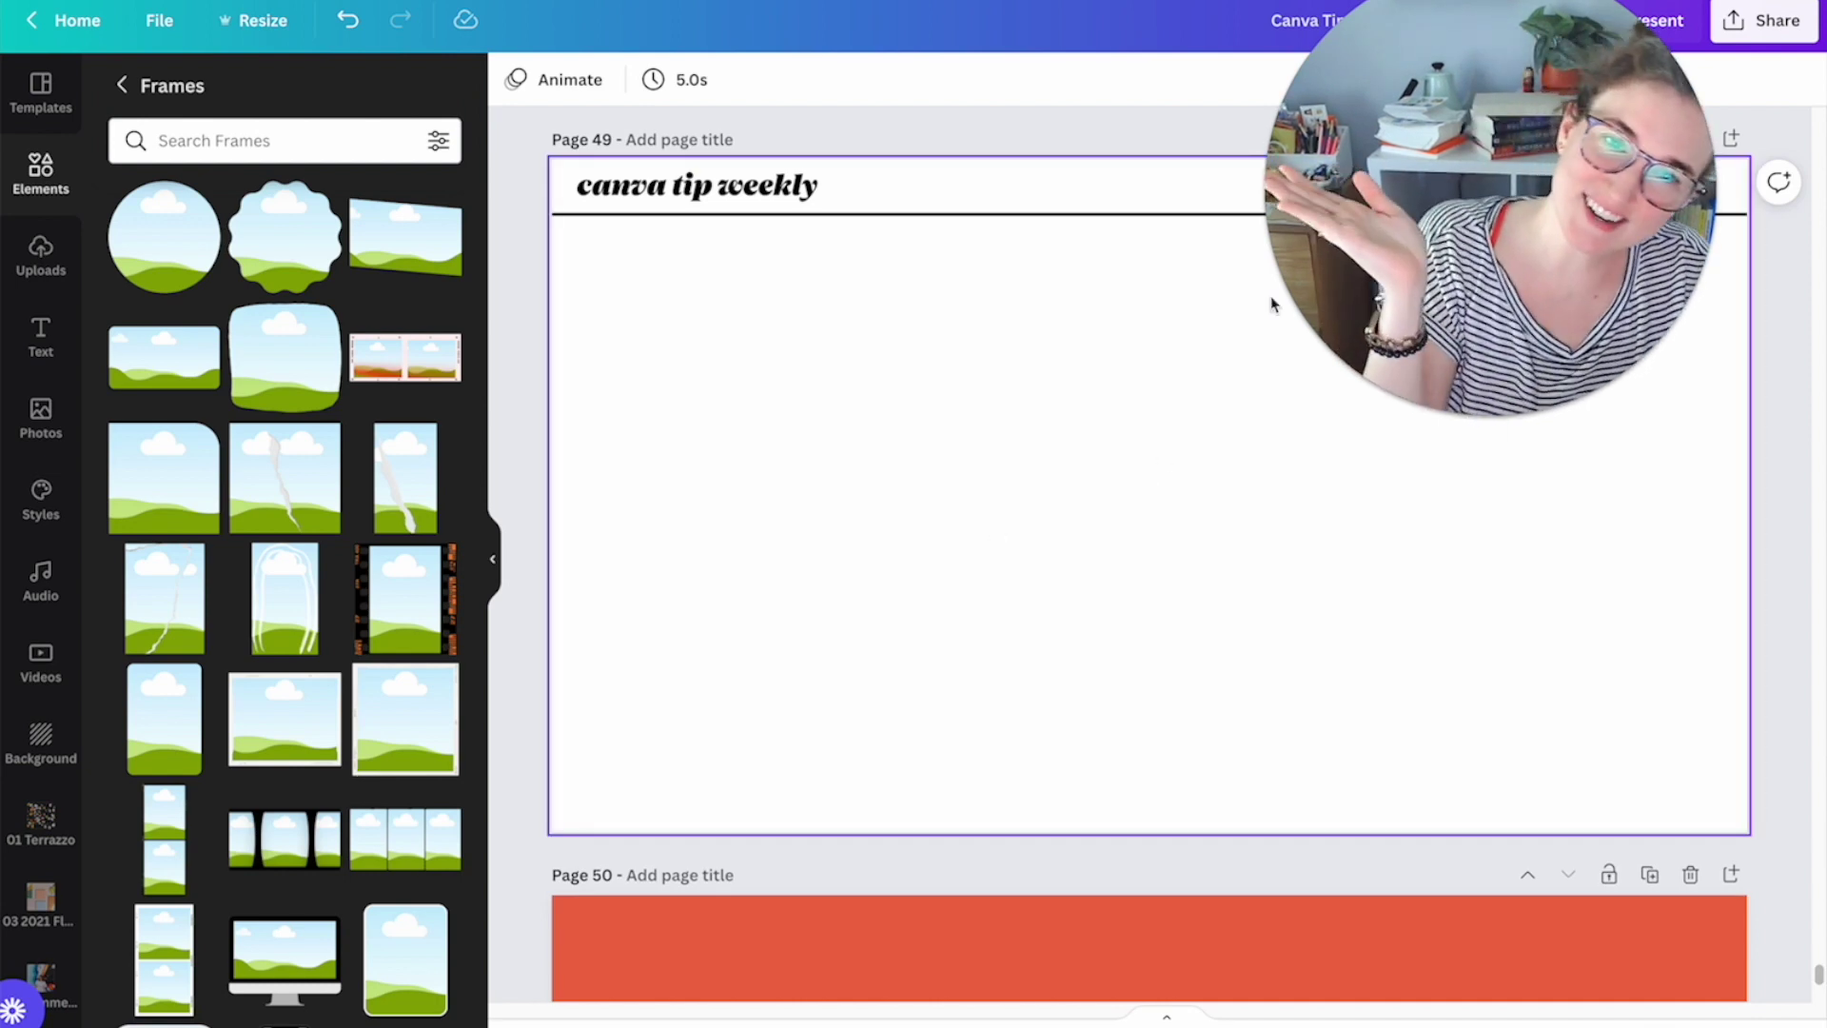
left_click_drag(1398, 262, 672, 365)
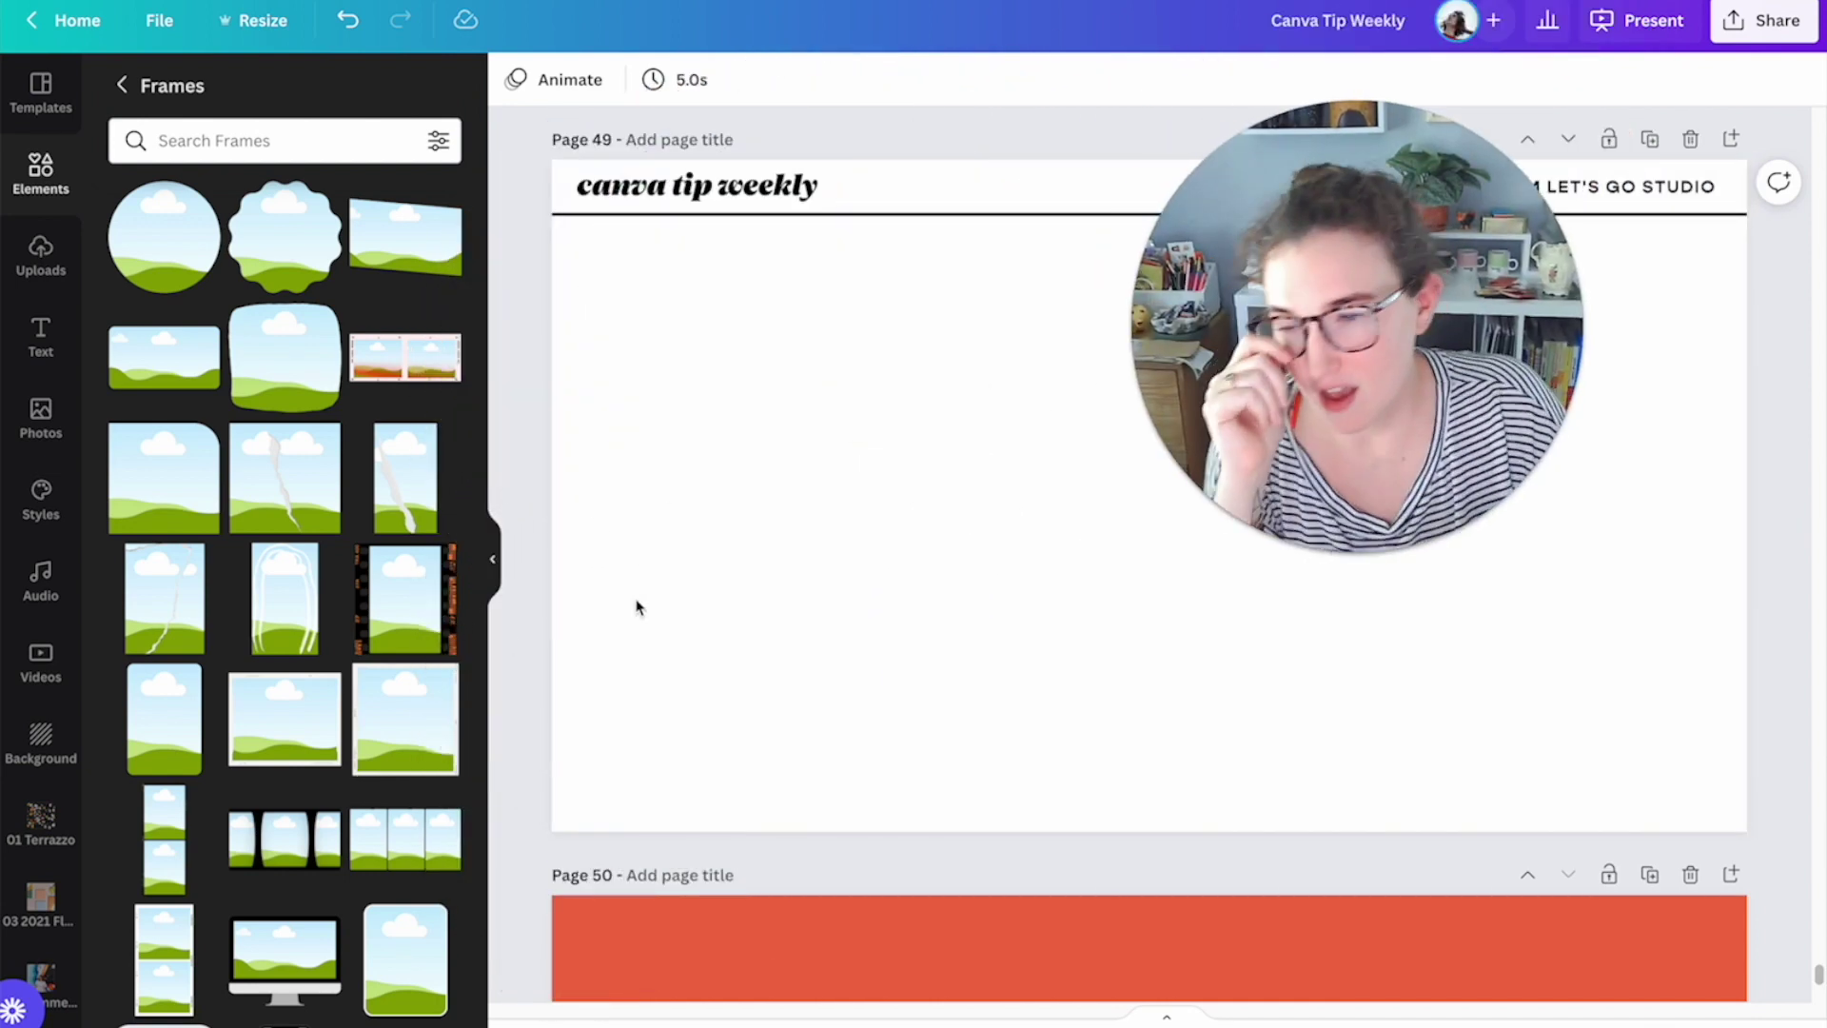
left_click(632, 597)
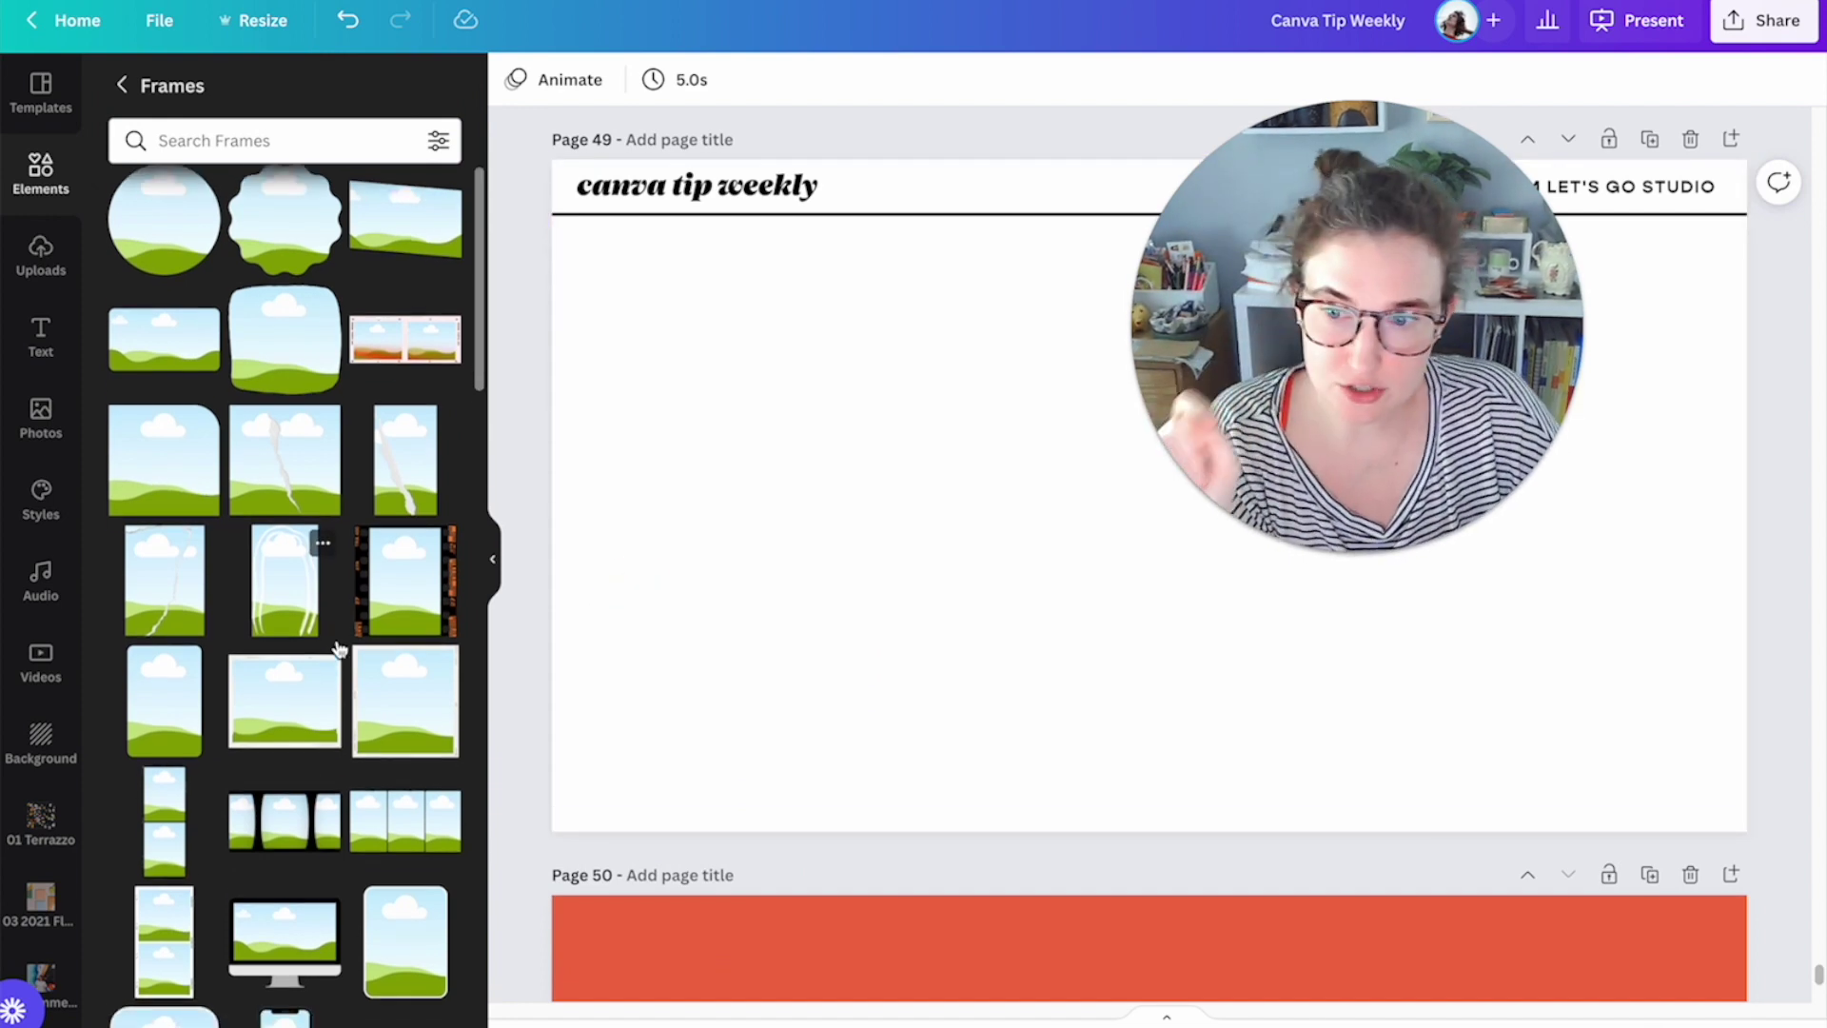
scroll(334, 632, "down", 1)
left_click(285, 918)
key("ctrl+z")
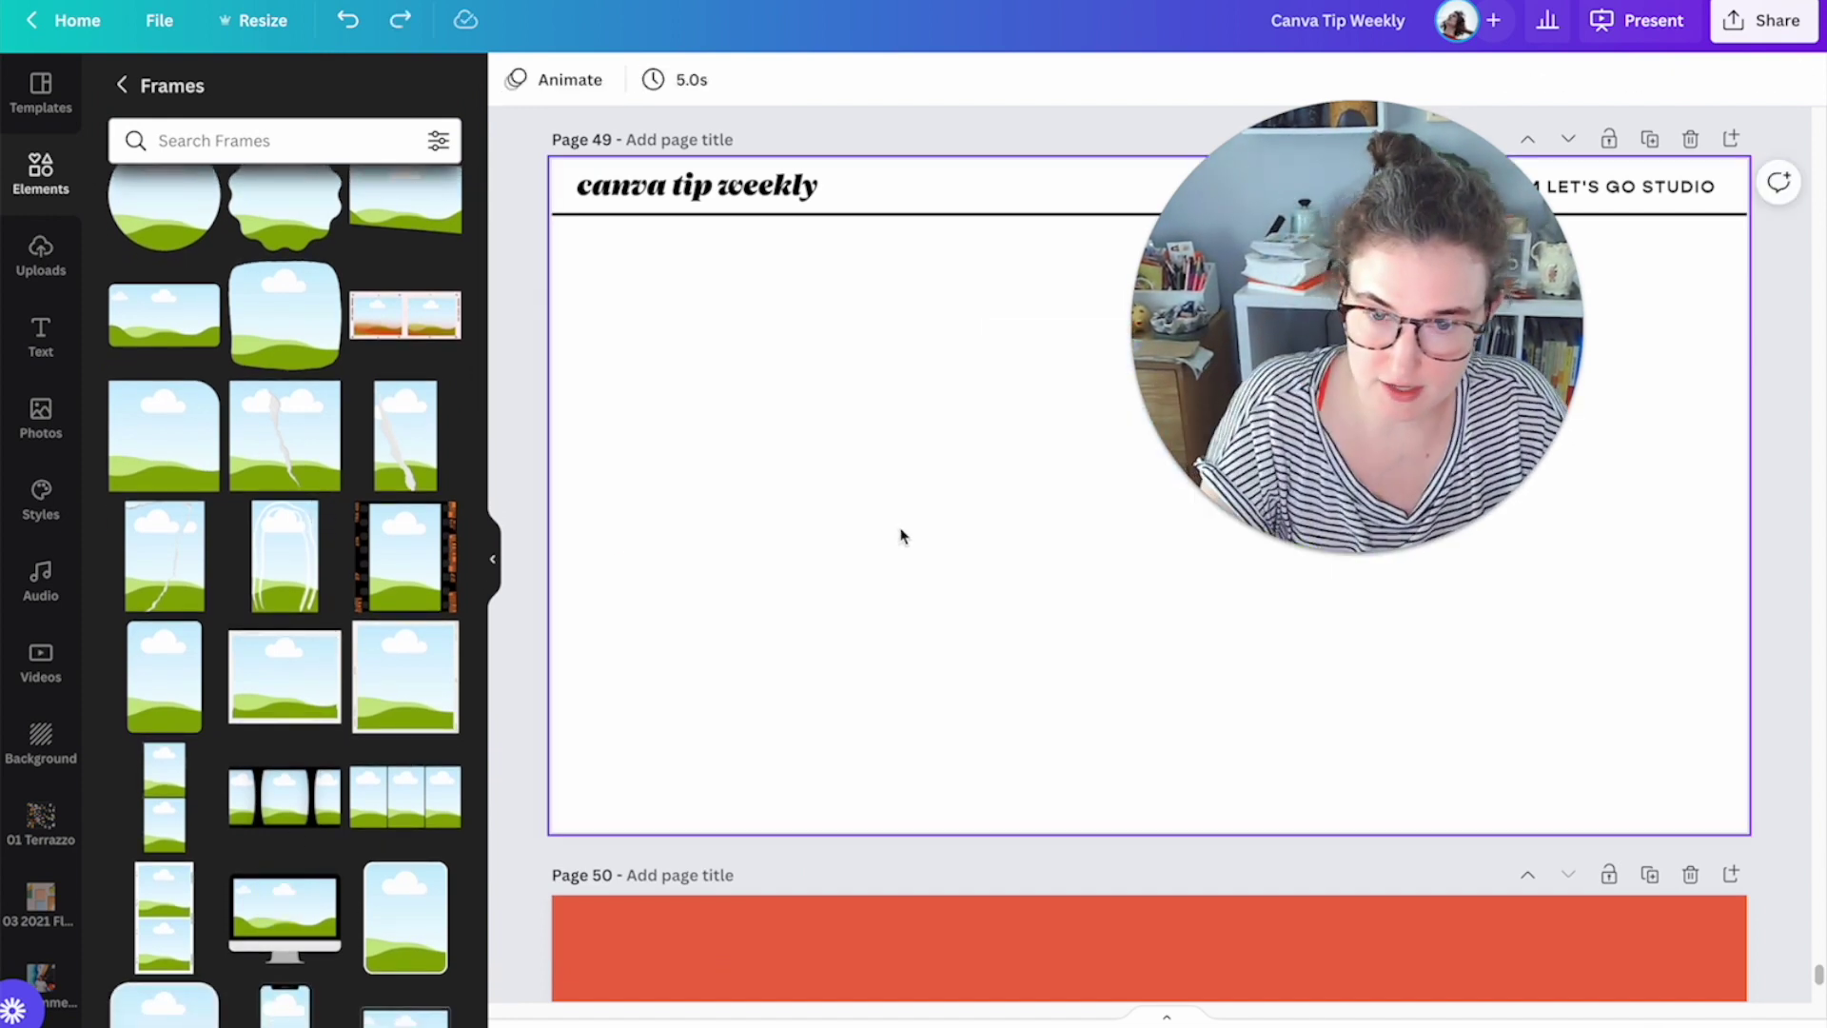
scroll(894, 547, "down", 5)
Step: Add the monitor frame to page 50 and move it toward the left
left_click(285, 918)
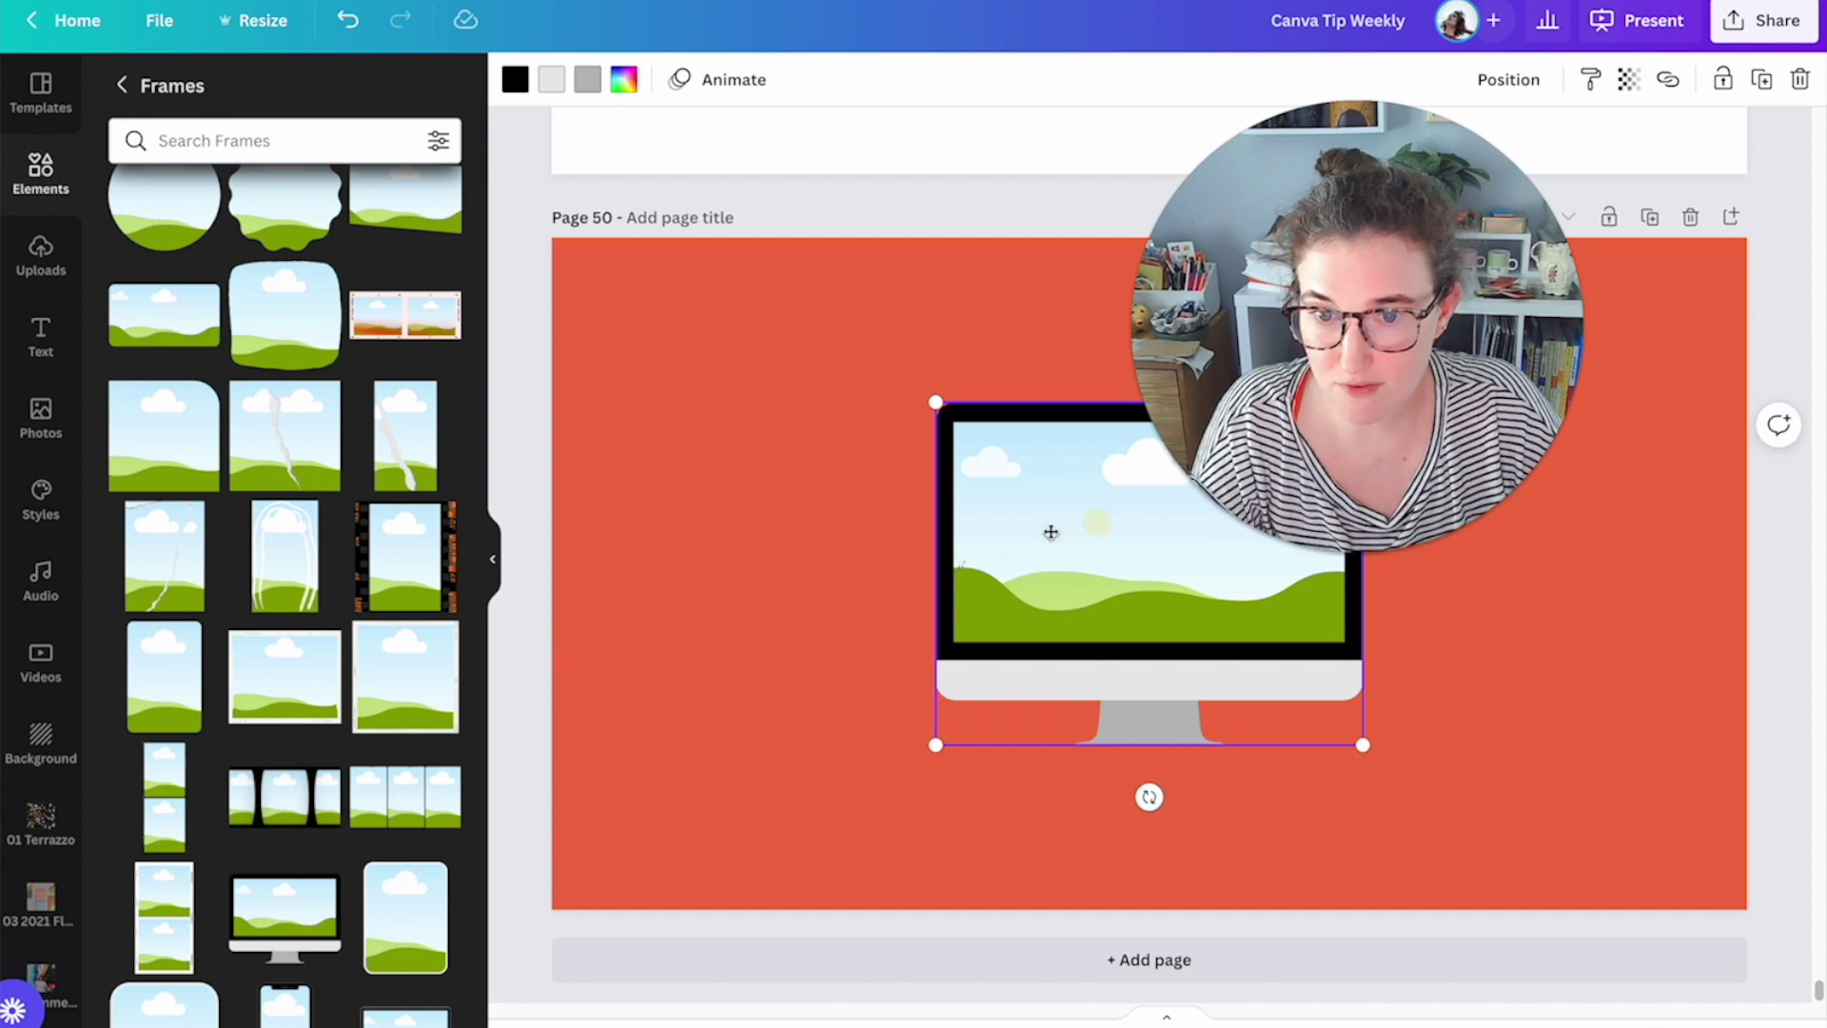
left_click_drag(1048, 530, 730, 550)
left_click_drag(1342, 386, 1564, 202)
left_click(1582, 350)
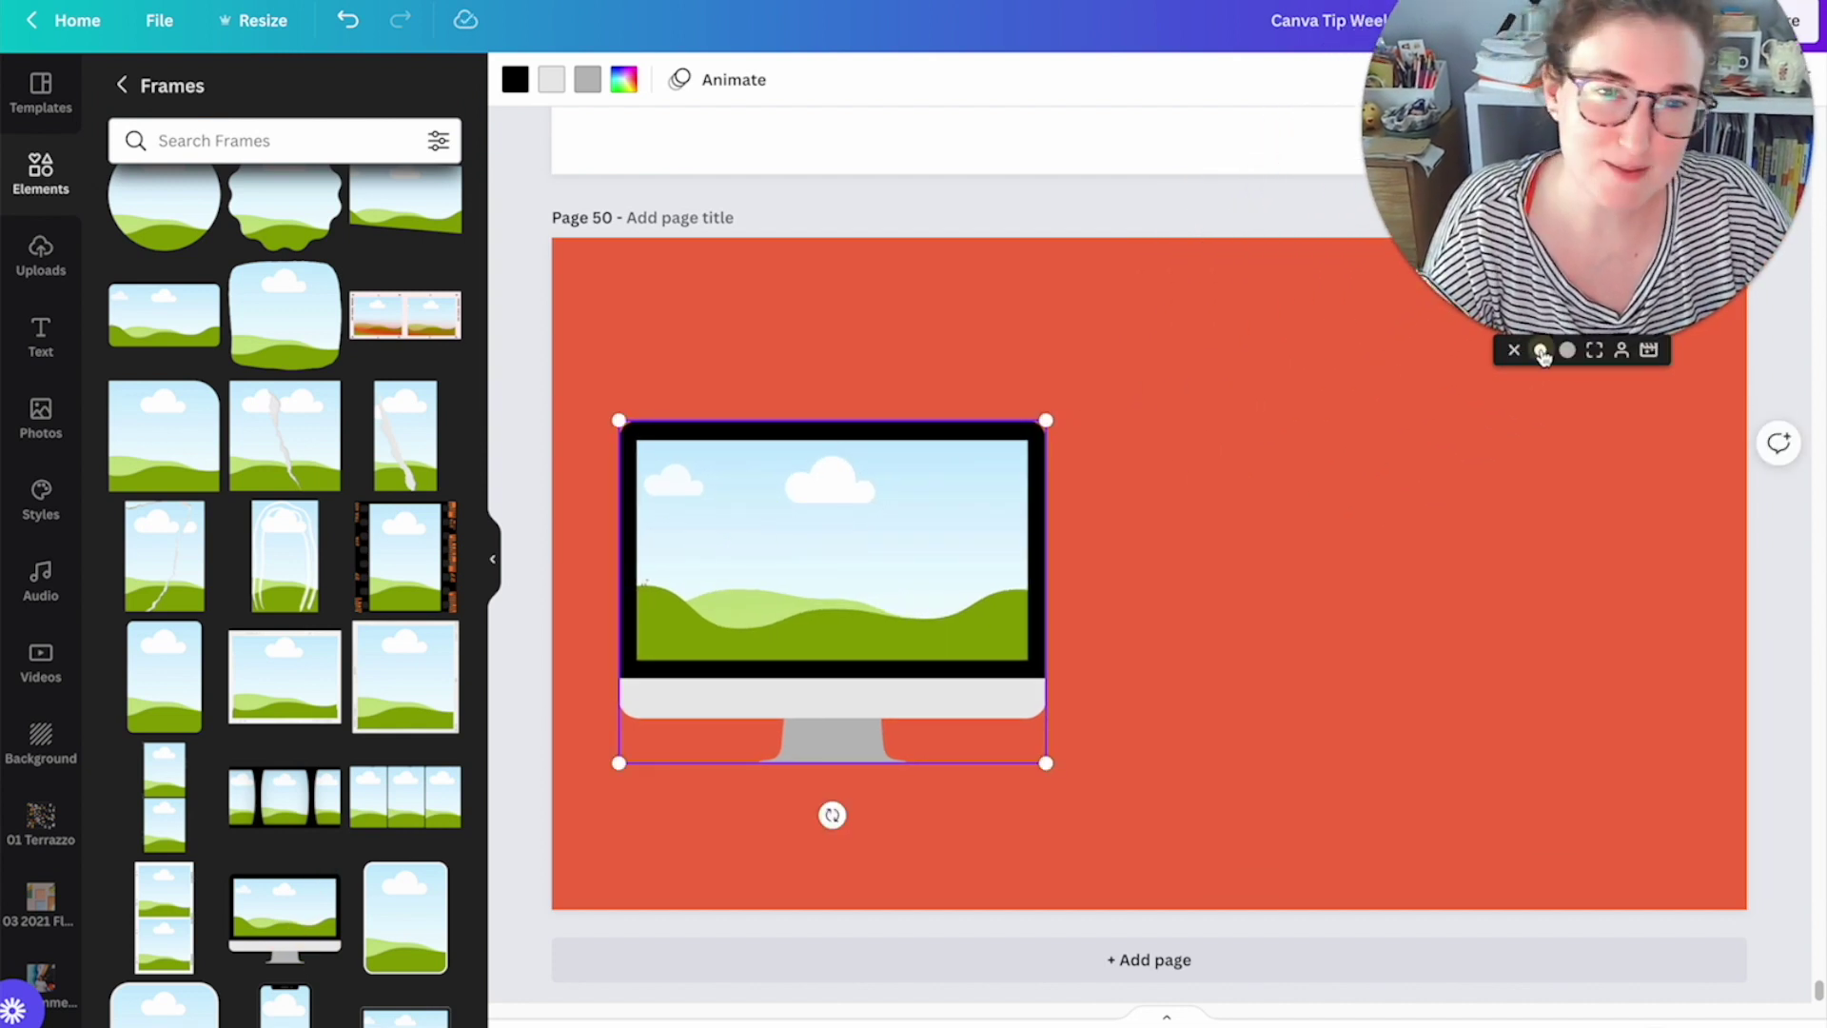
left_click(1538, 351)
scroll(308, 834, "down", 4)
Step: Add phone, laptop and tablet frames to page 50 and spread them out
left_click(284, 709)
left_click_drag(1203, 514, 1121, 412)
left_click(441, 721)
left_click_drag(1162, 612, 1631, 475)
left_click(152, 851)
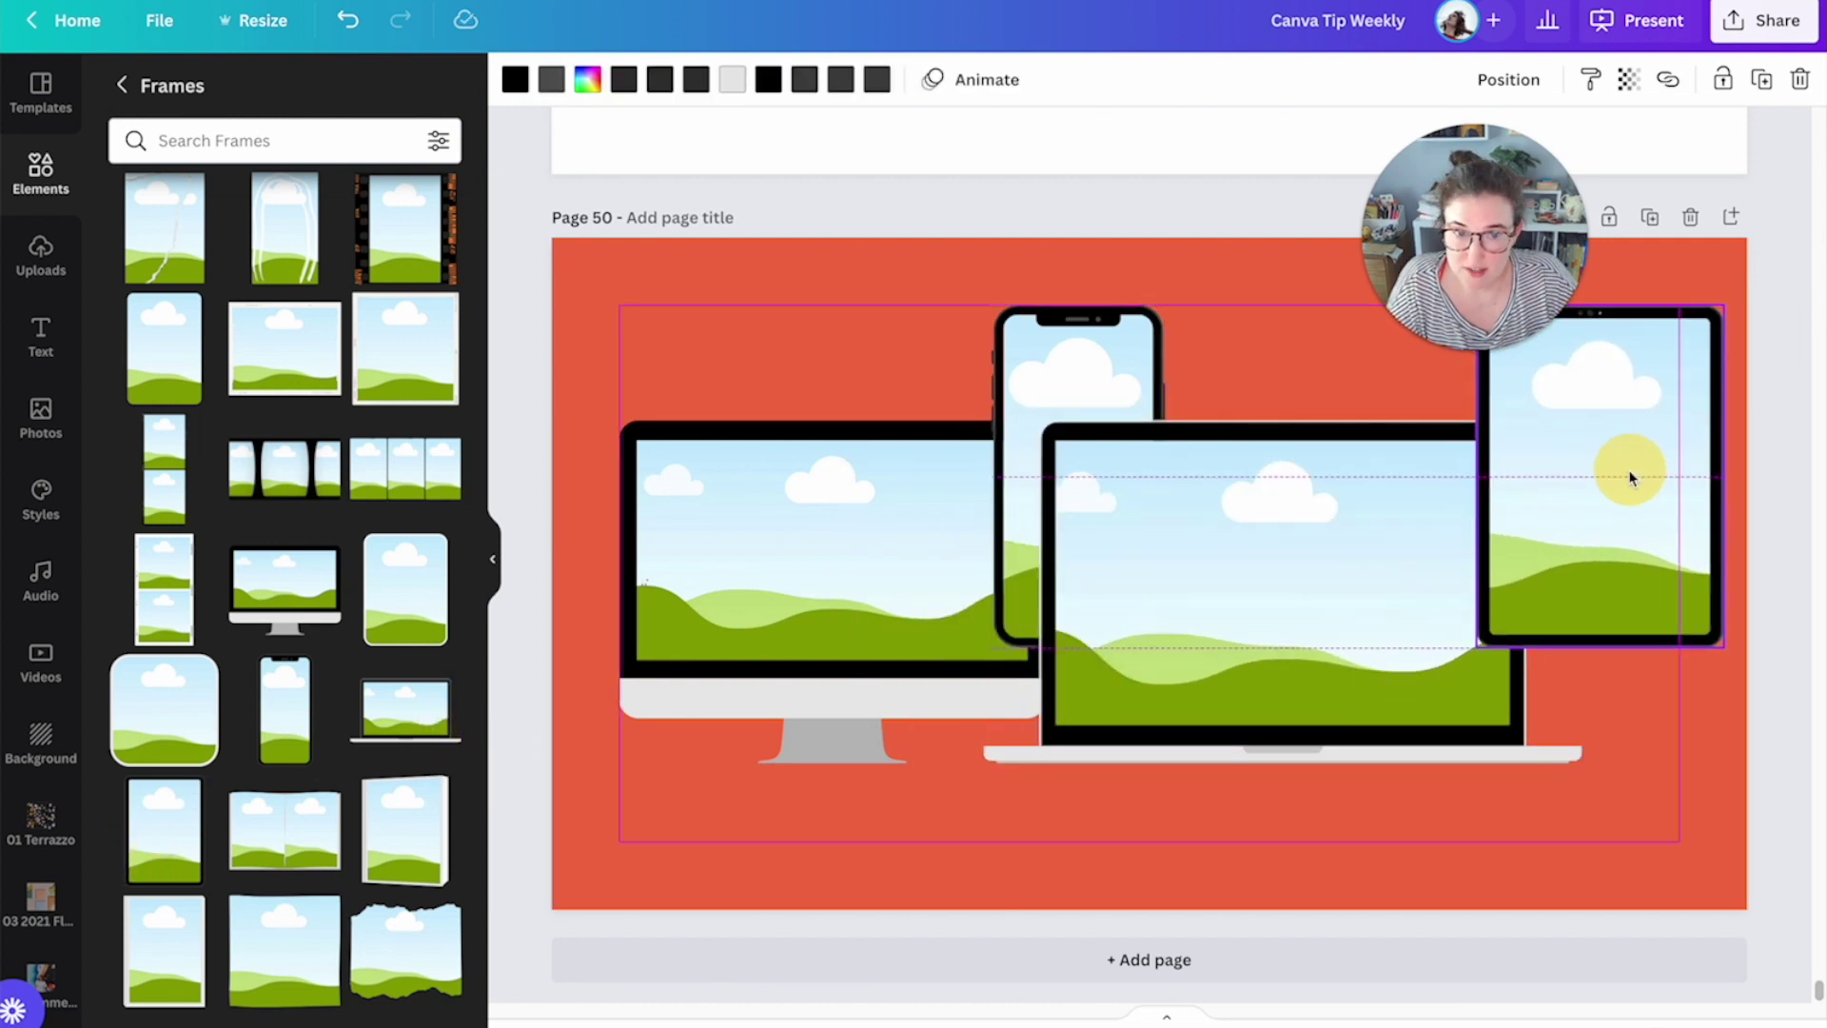
left_click(742, 355)
left_click(742, 355)
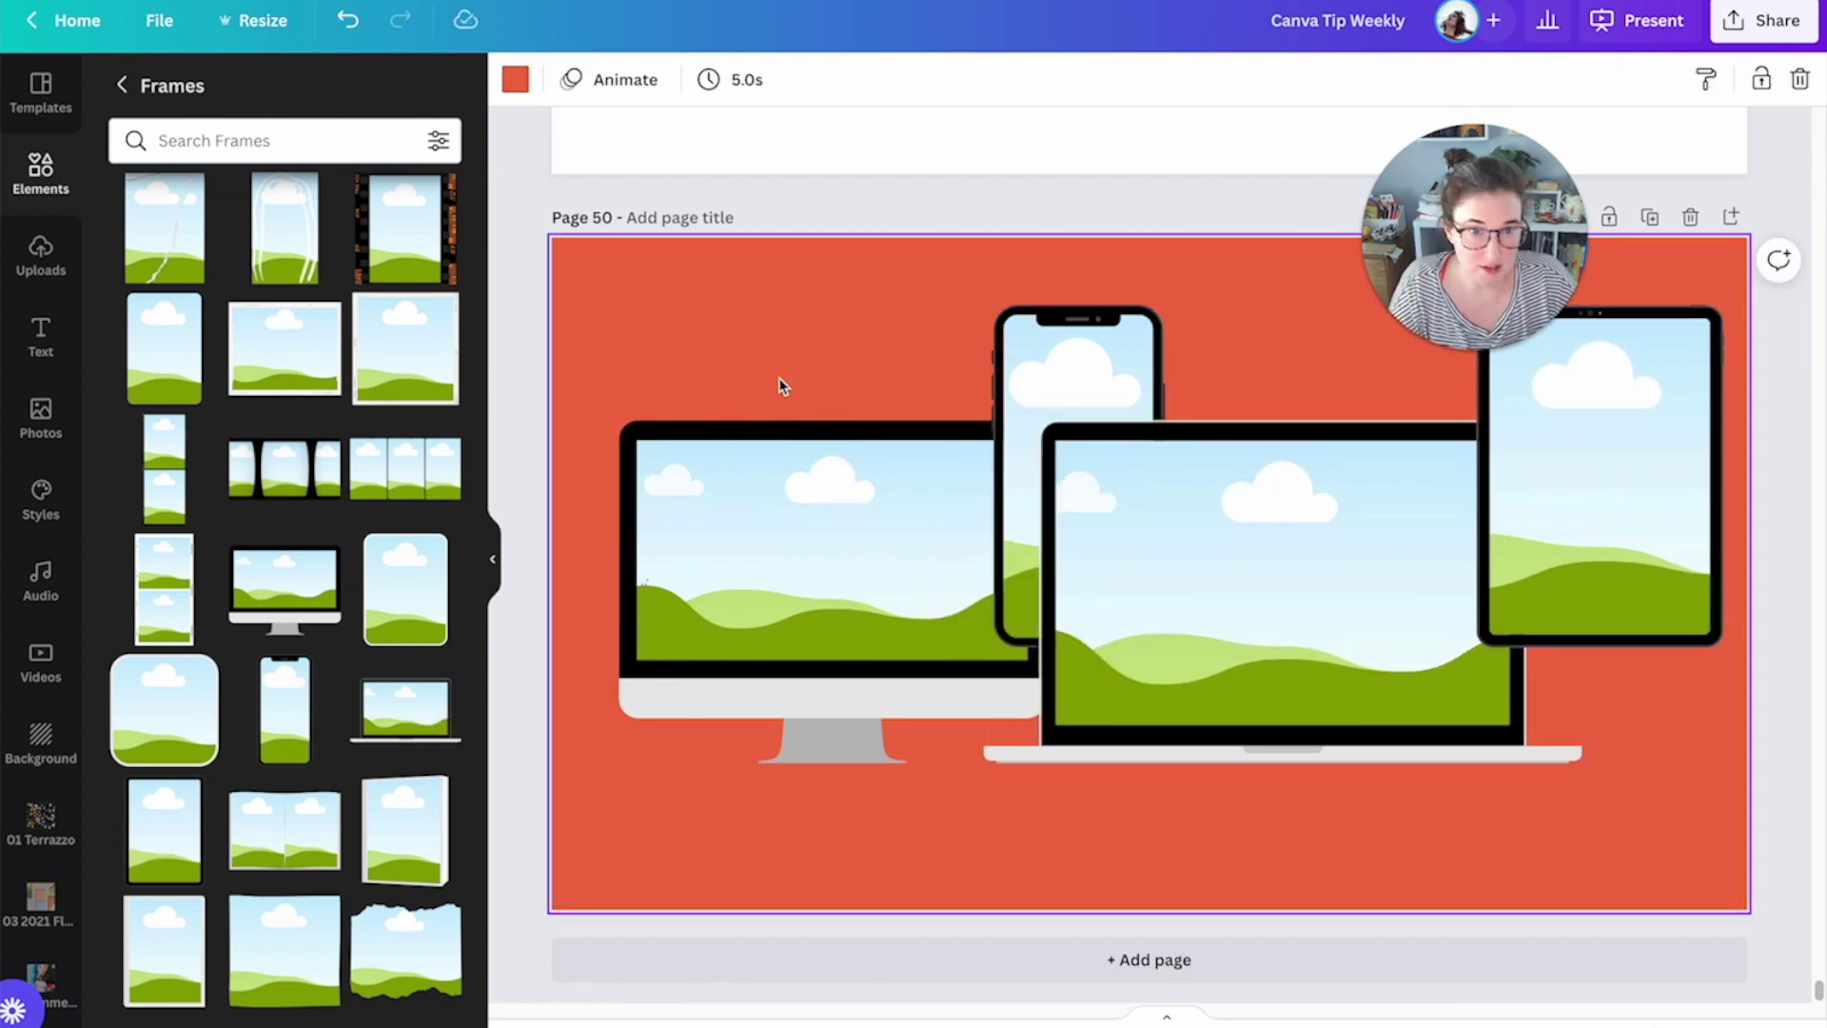
Step: Arrange the device frames overlapping, sliding the phone over the monitor
left_click_drag(782, 519, 738, 430)
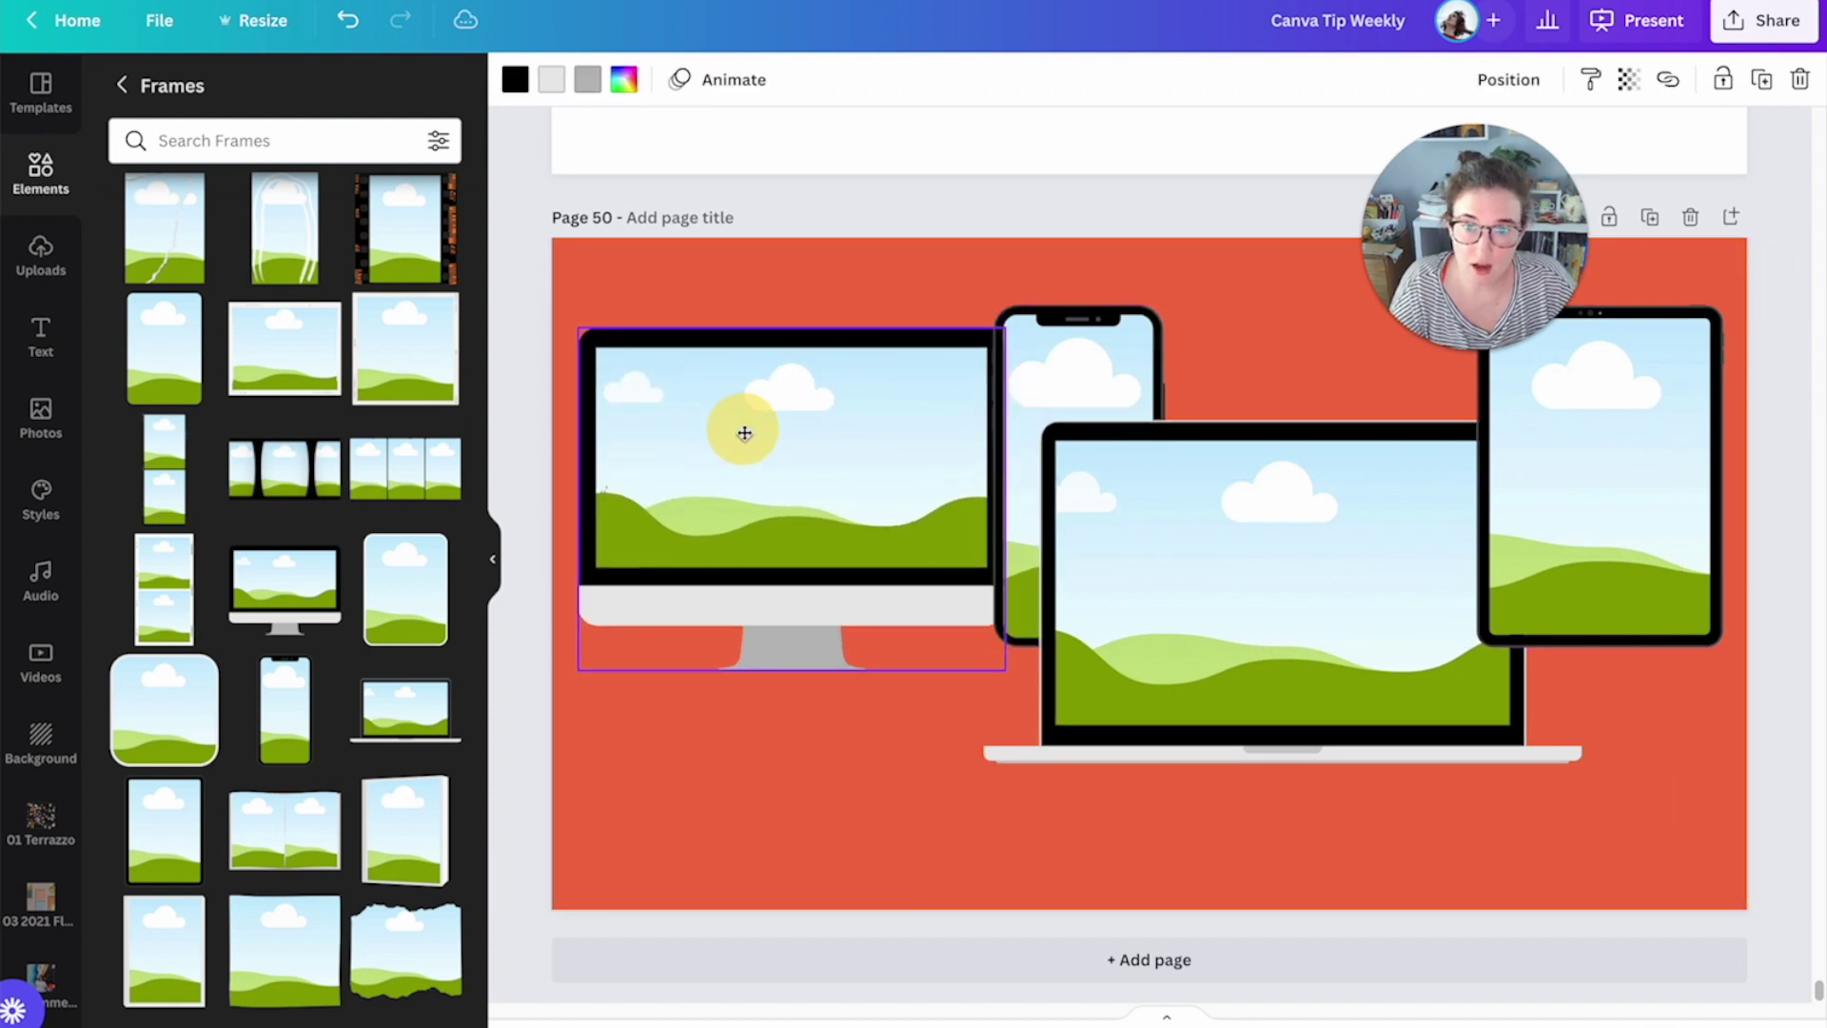
left_click_drag(1096, 333, 991, 321)
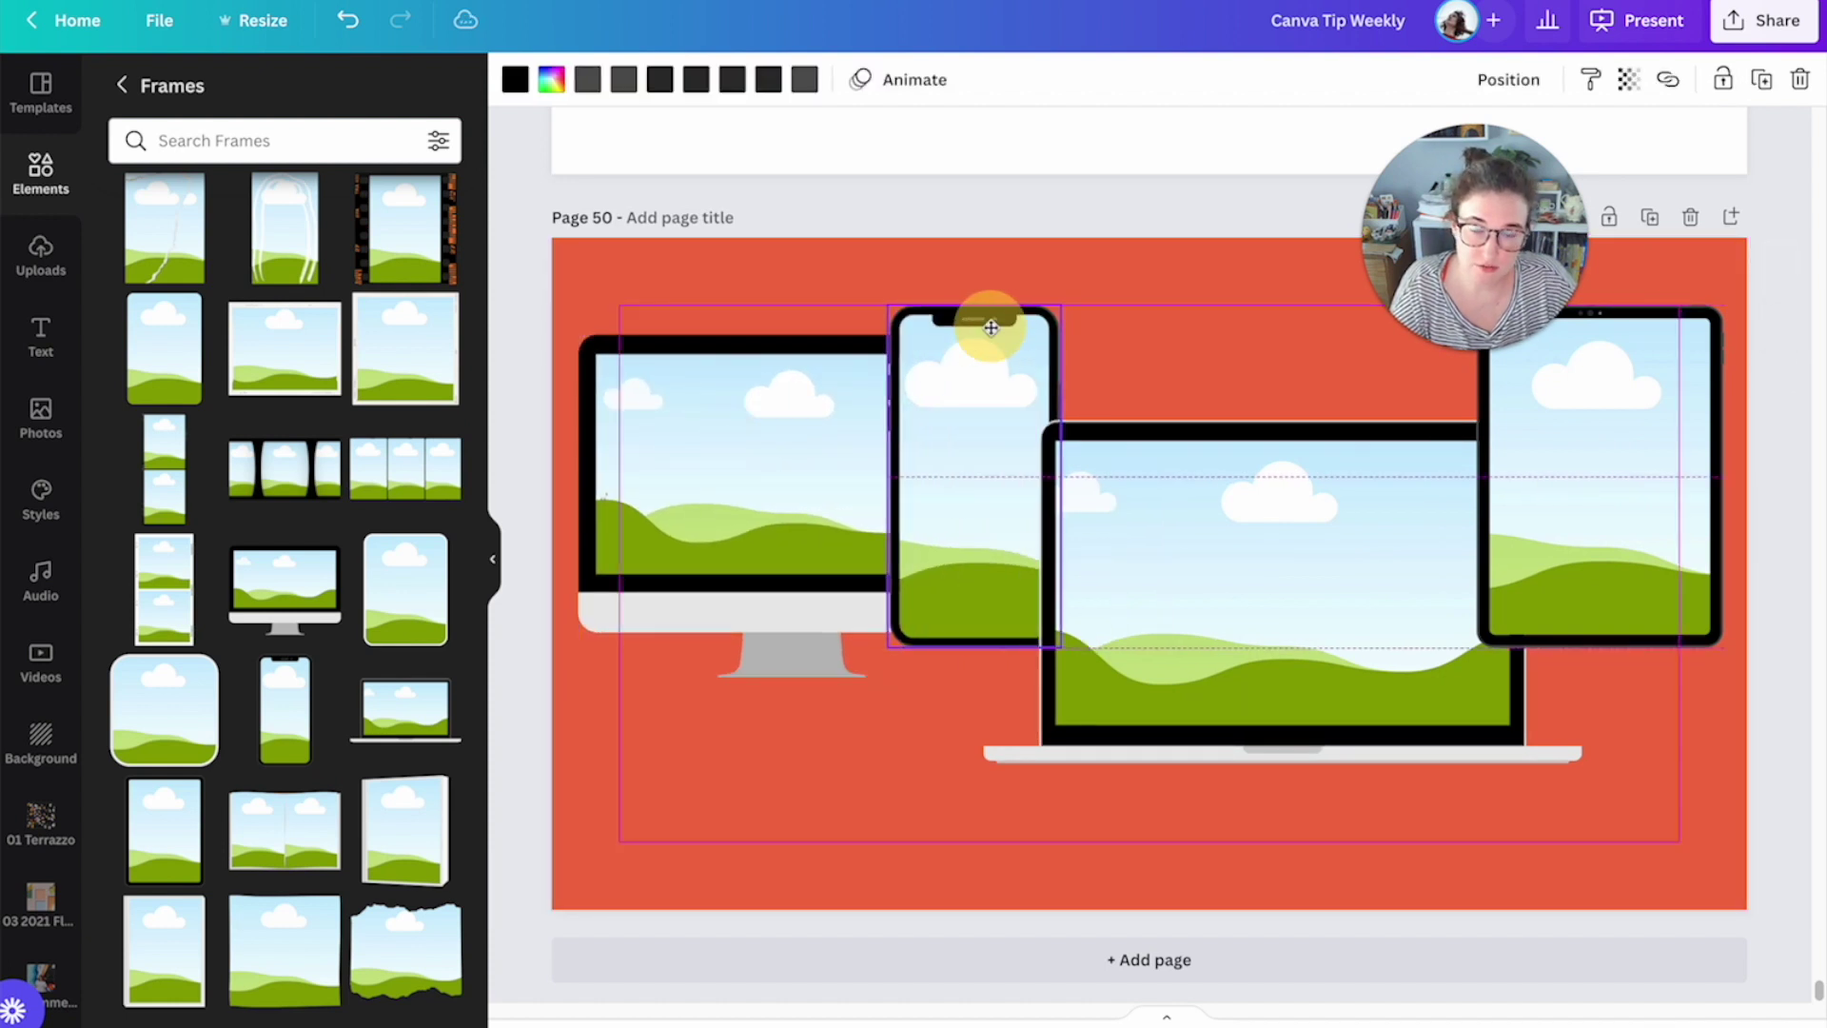
left_click(1239, 327)
left_click(766, 603)
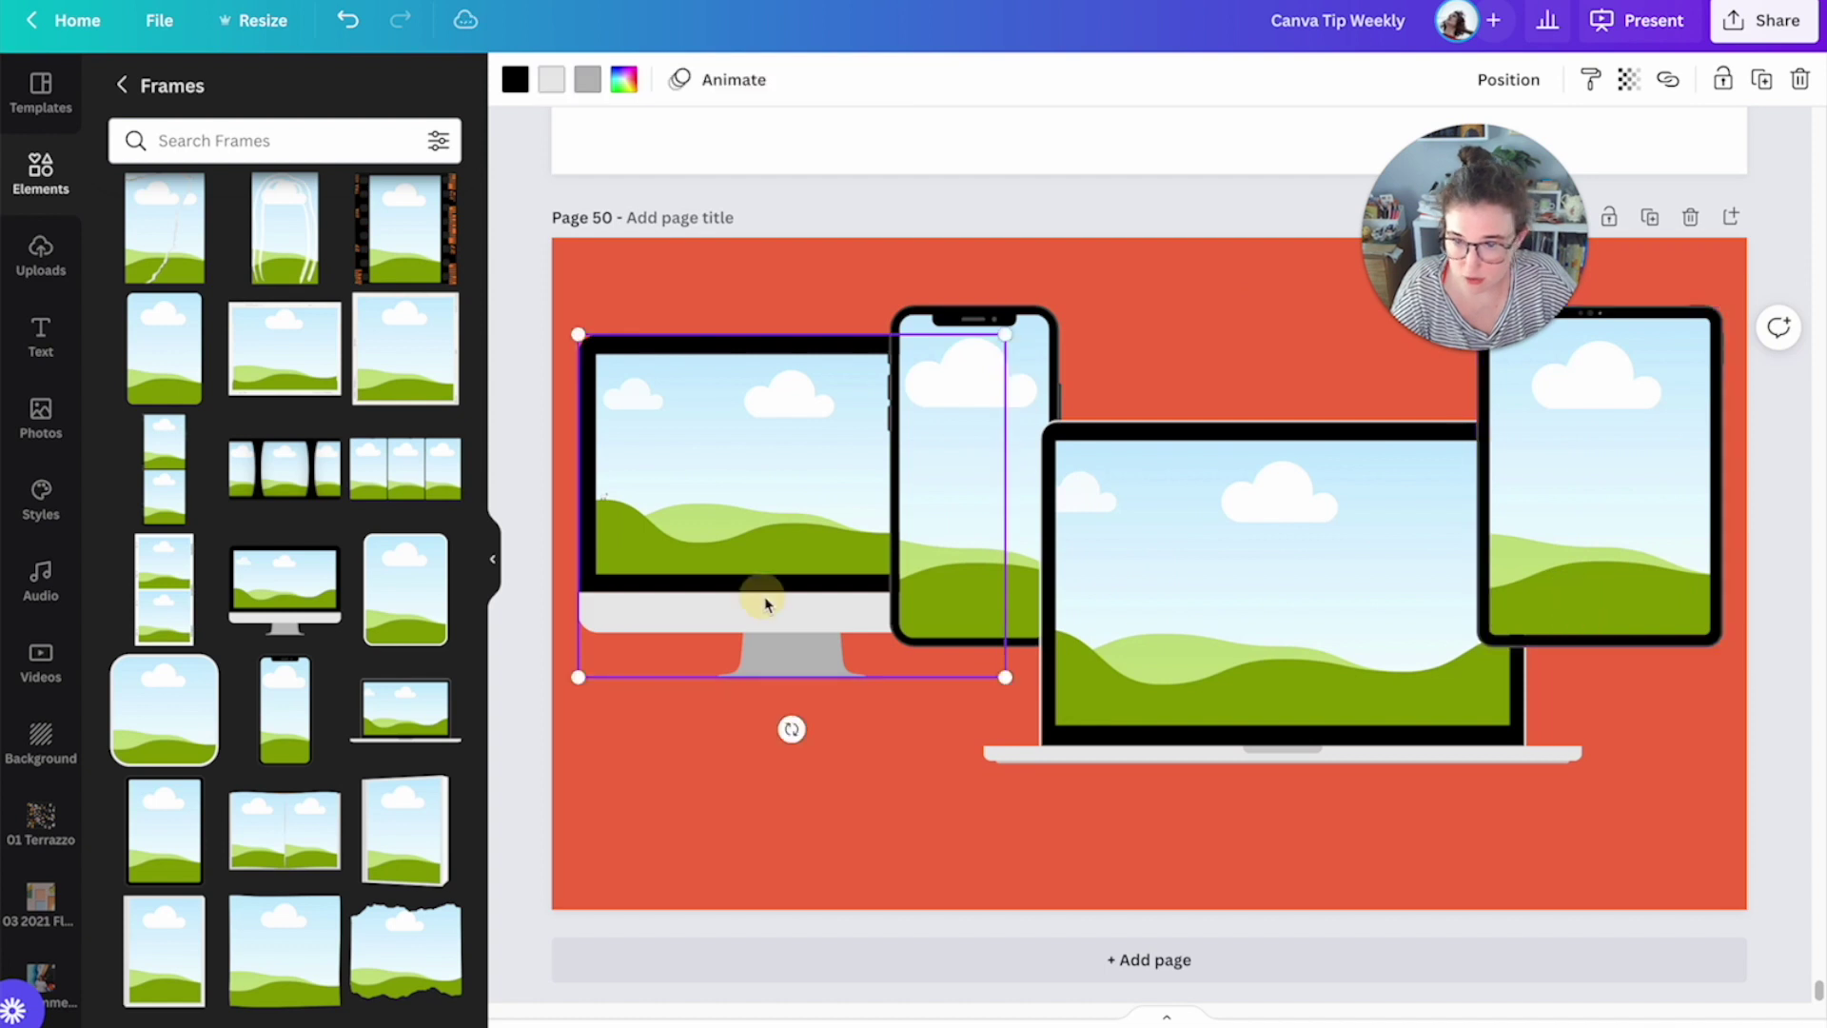
left_click(936, 430)
left_click(1112, 520)
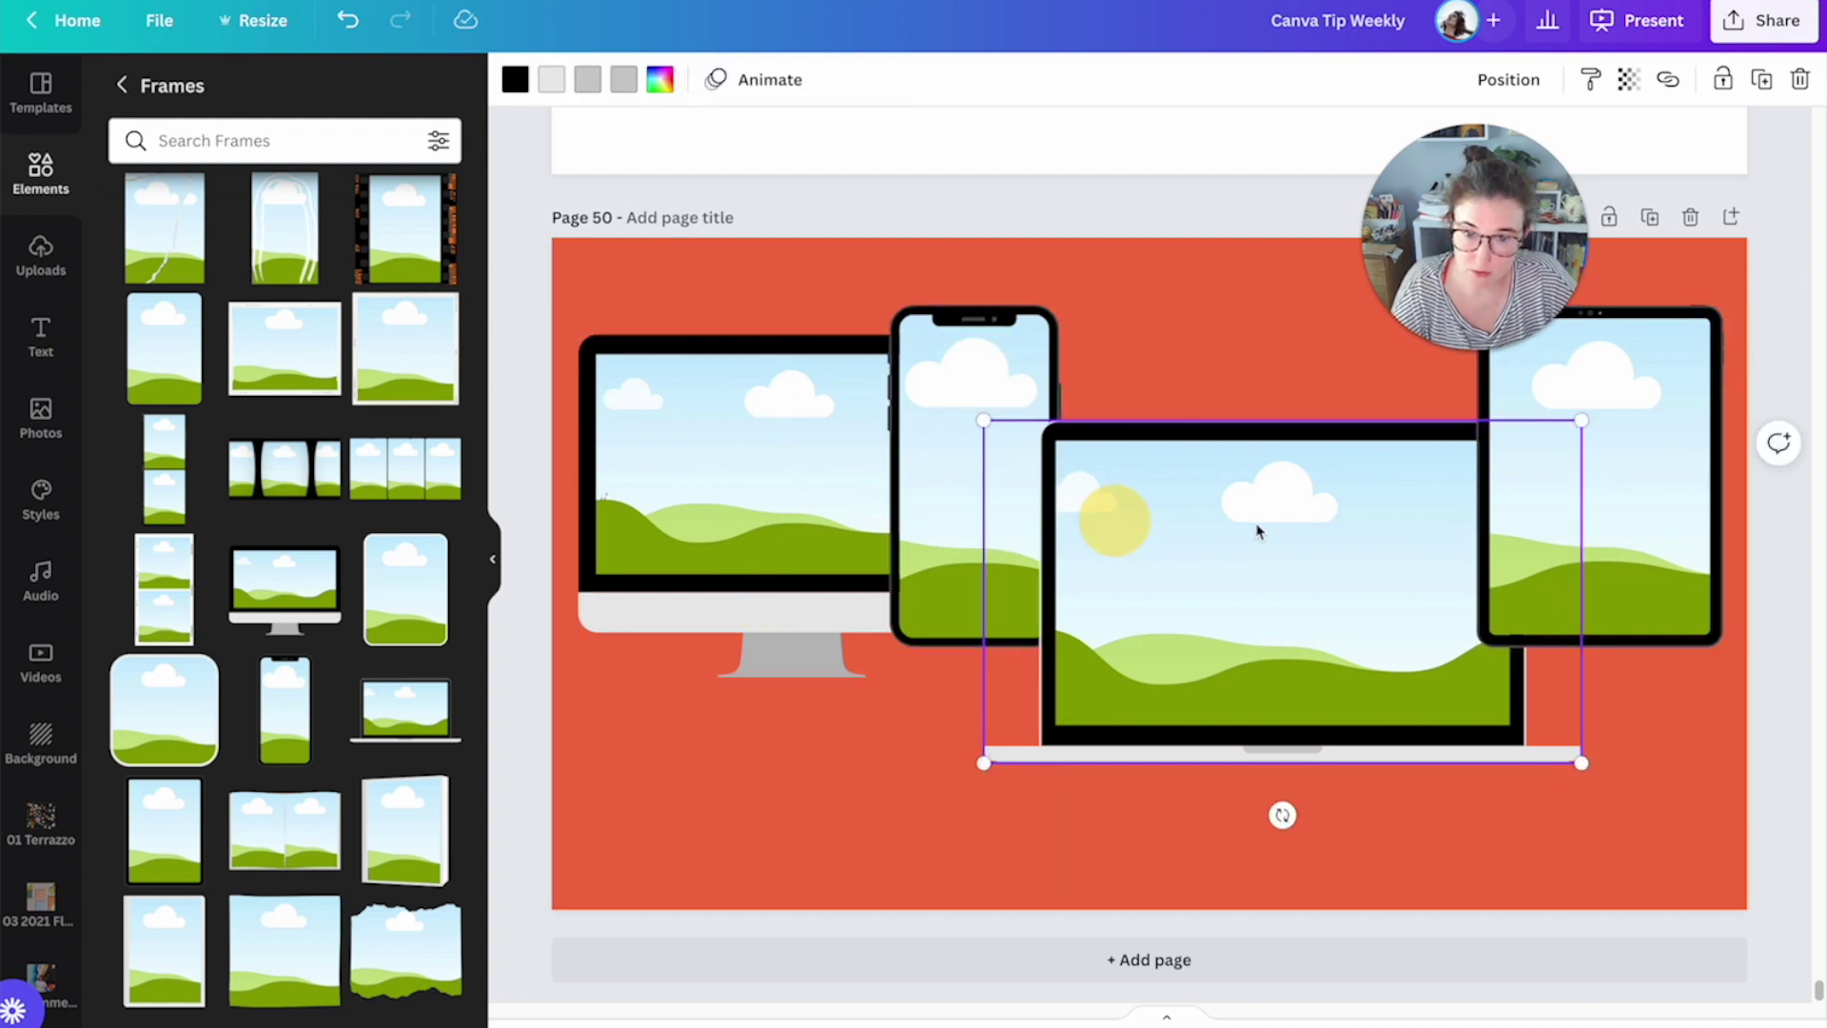
left_click(1684, 468)
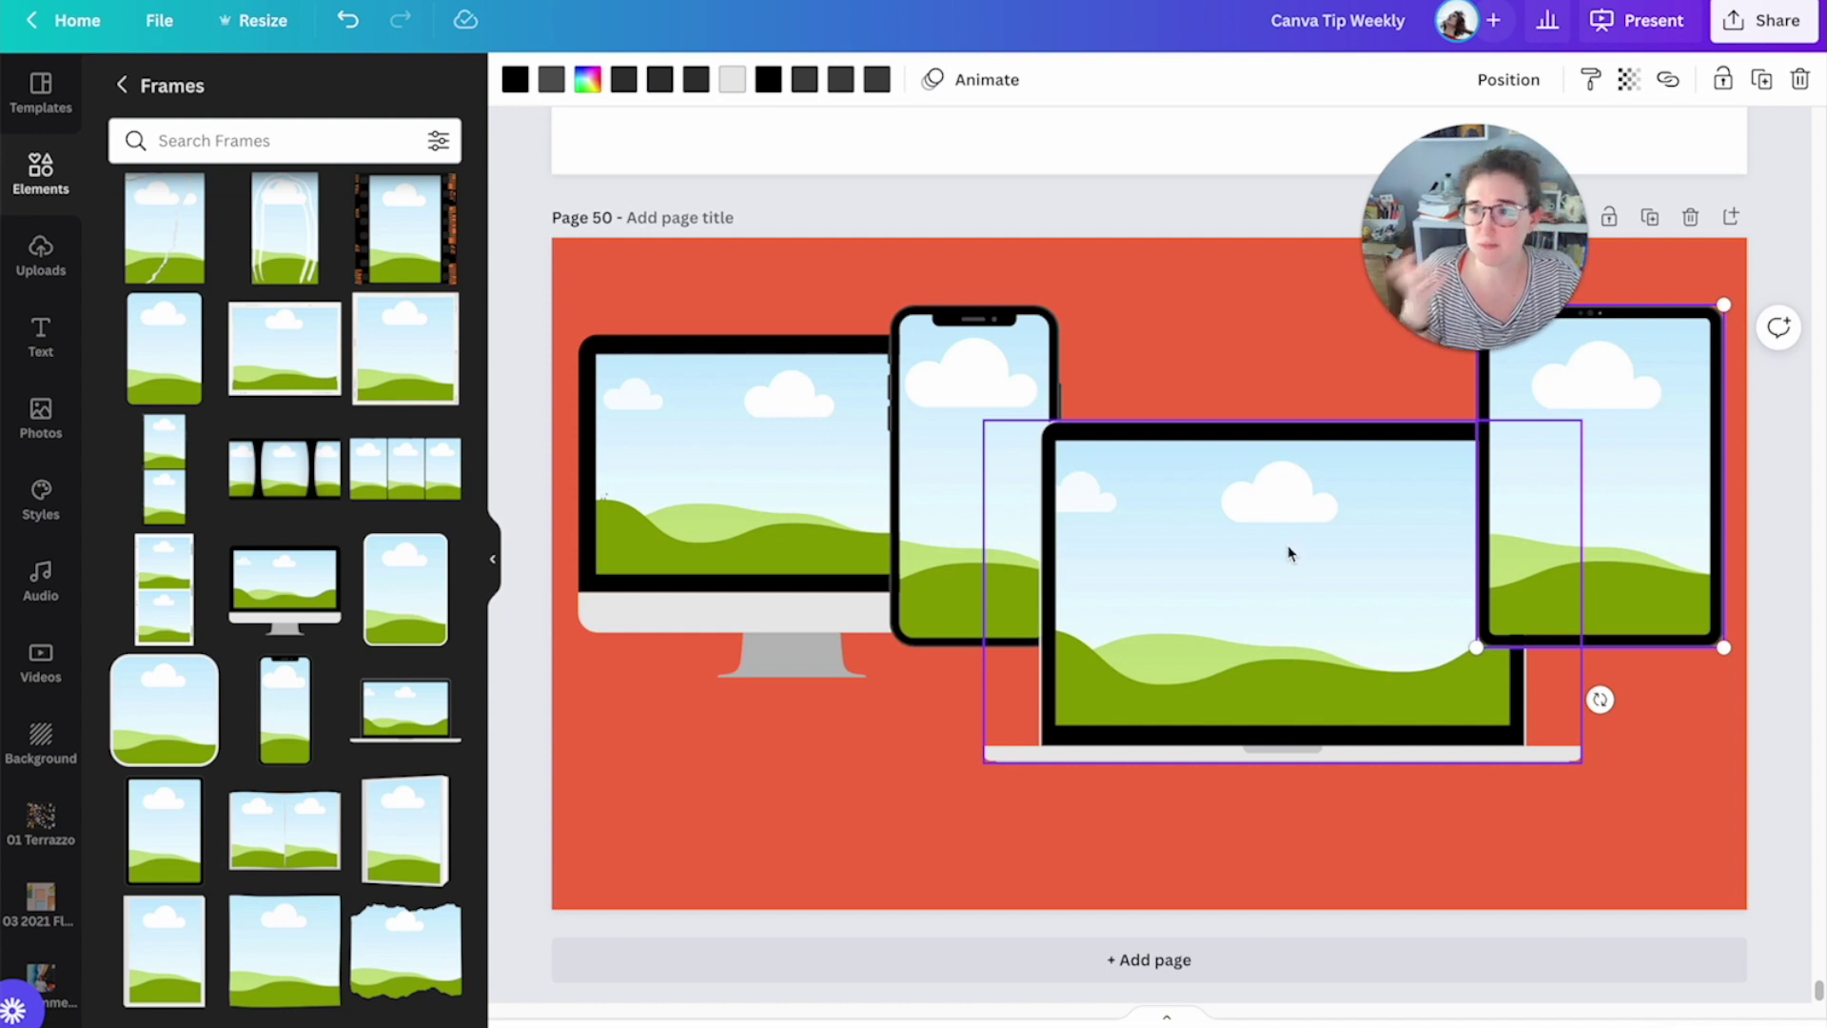
left_click(1211, 355)
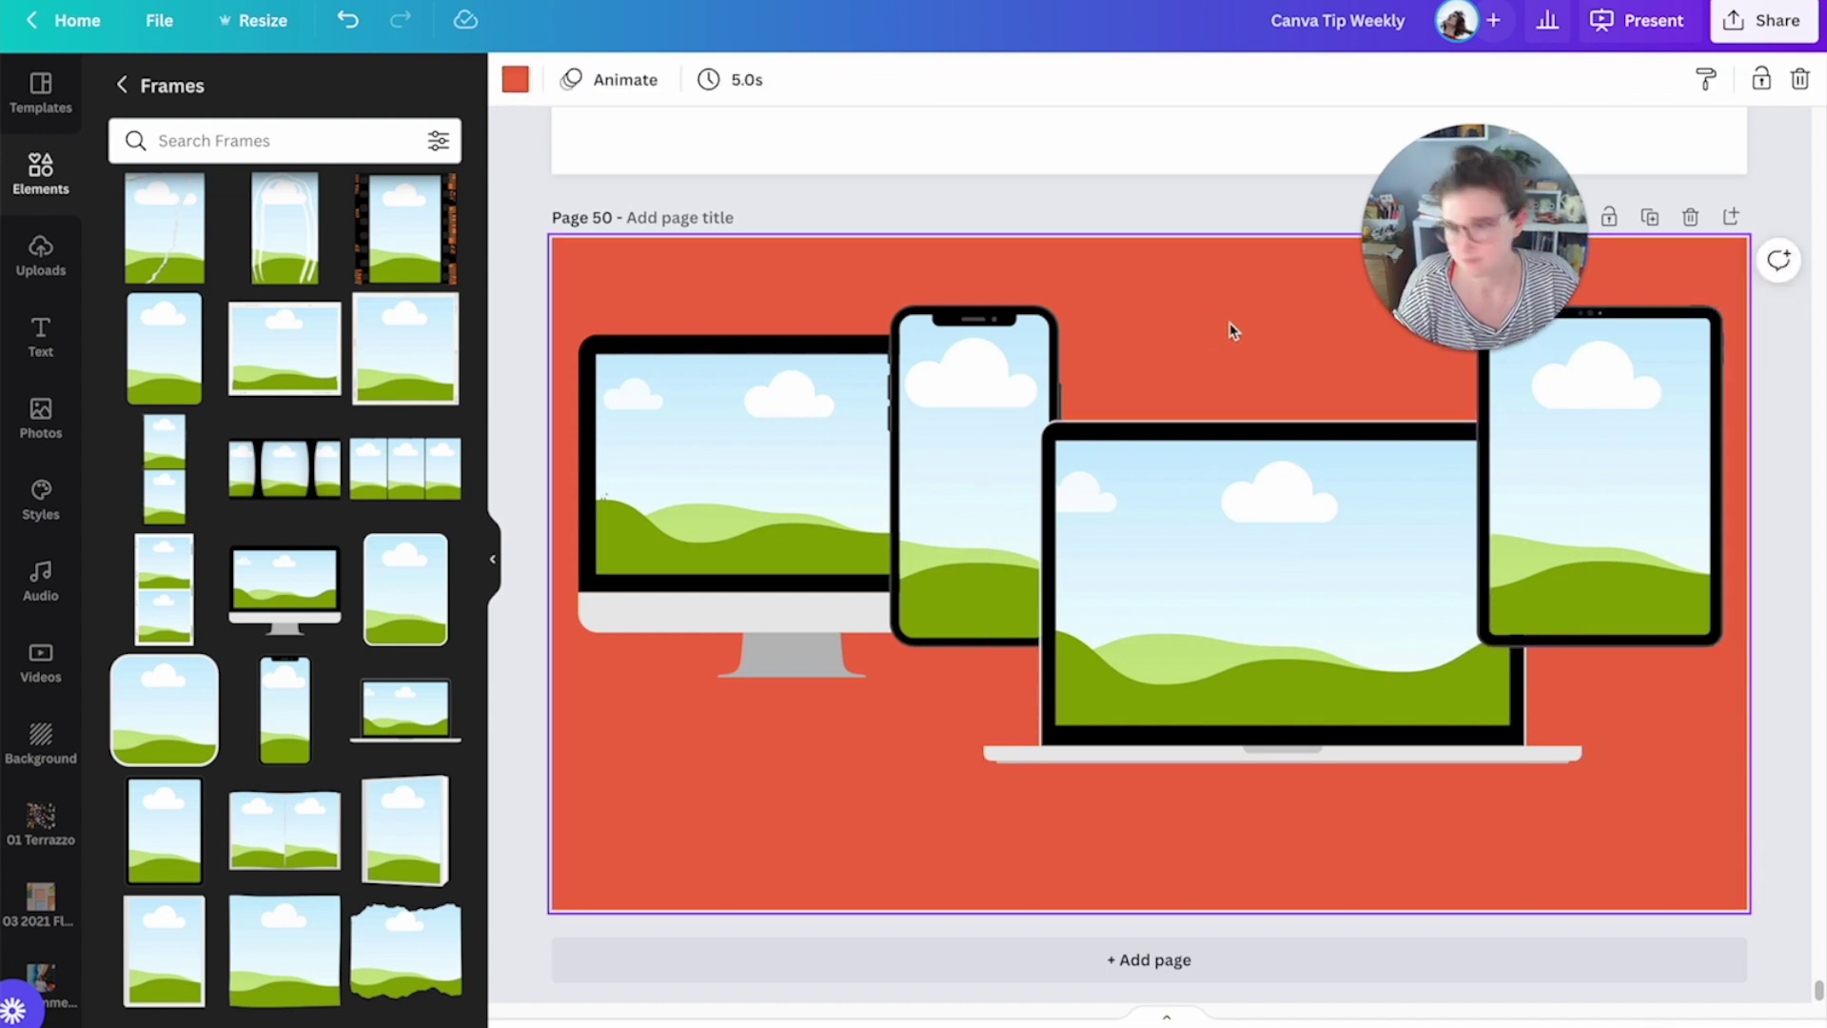
left_click(809, 452)
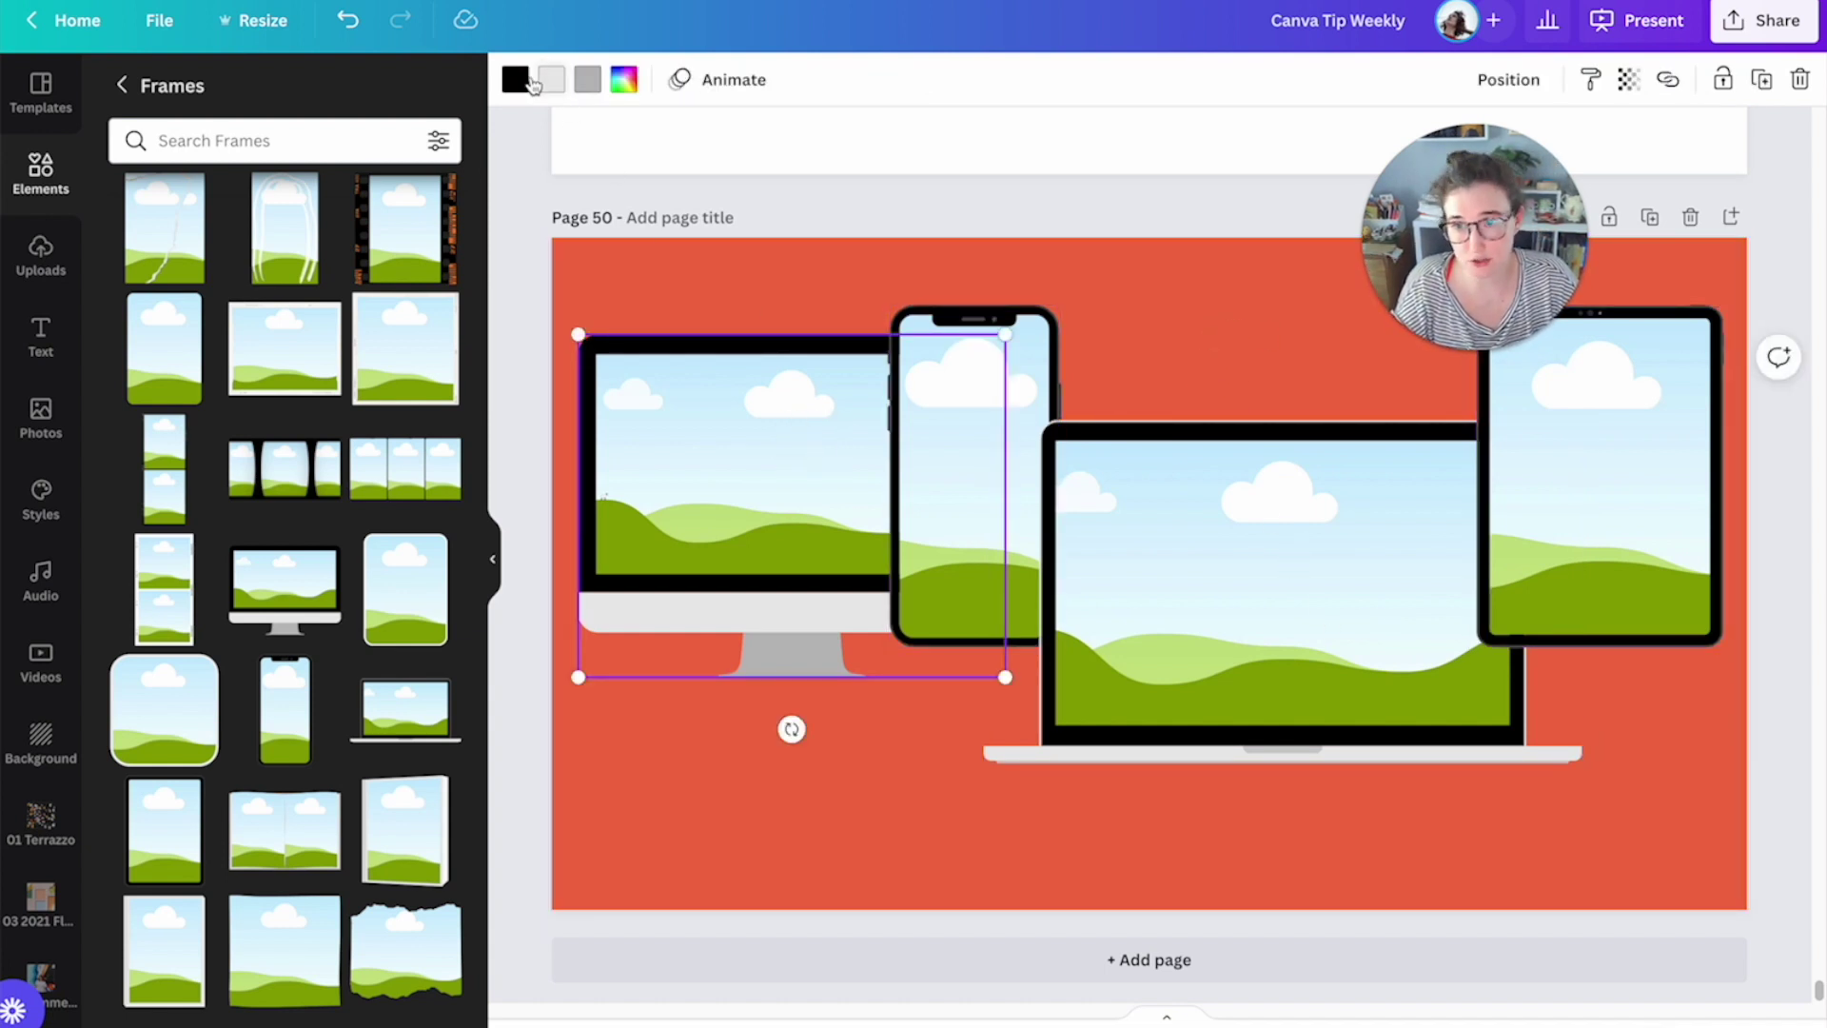
Step: Shift all four device frames down, then give the monitor a pink bezel and pale yellow chin
left_click_drag(783, 306, 1583, 754)
left_click_drag(1538, 631, 1534, 680)
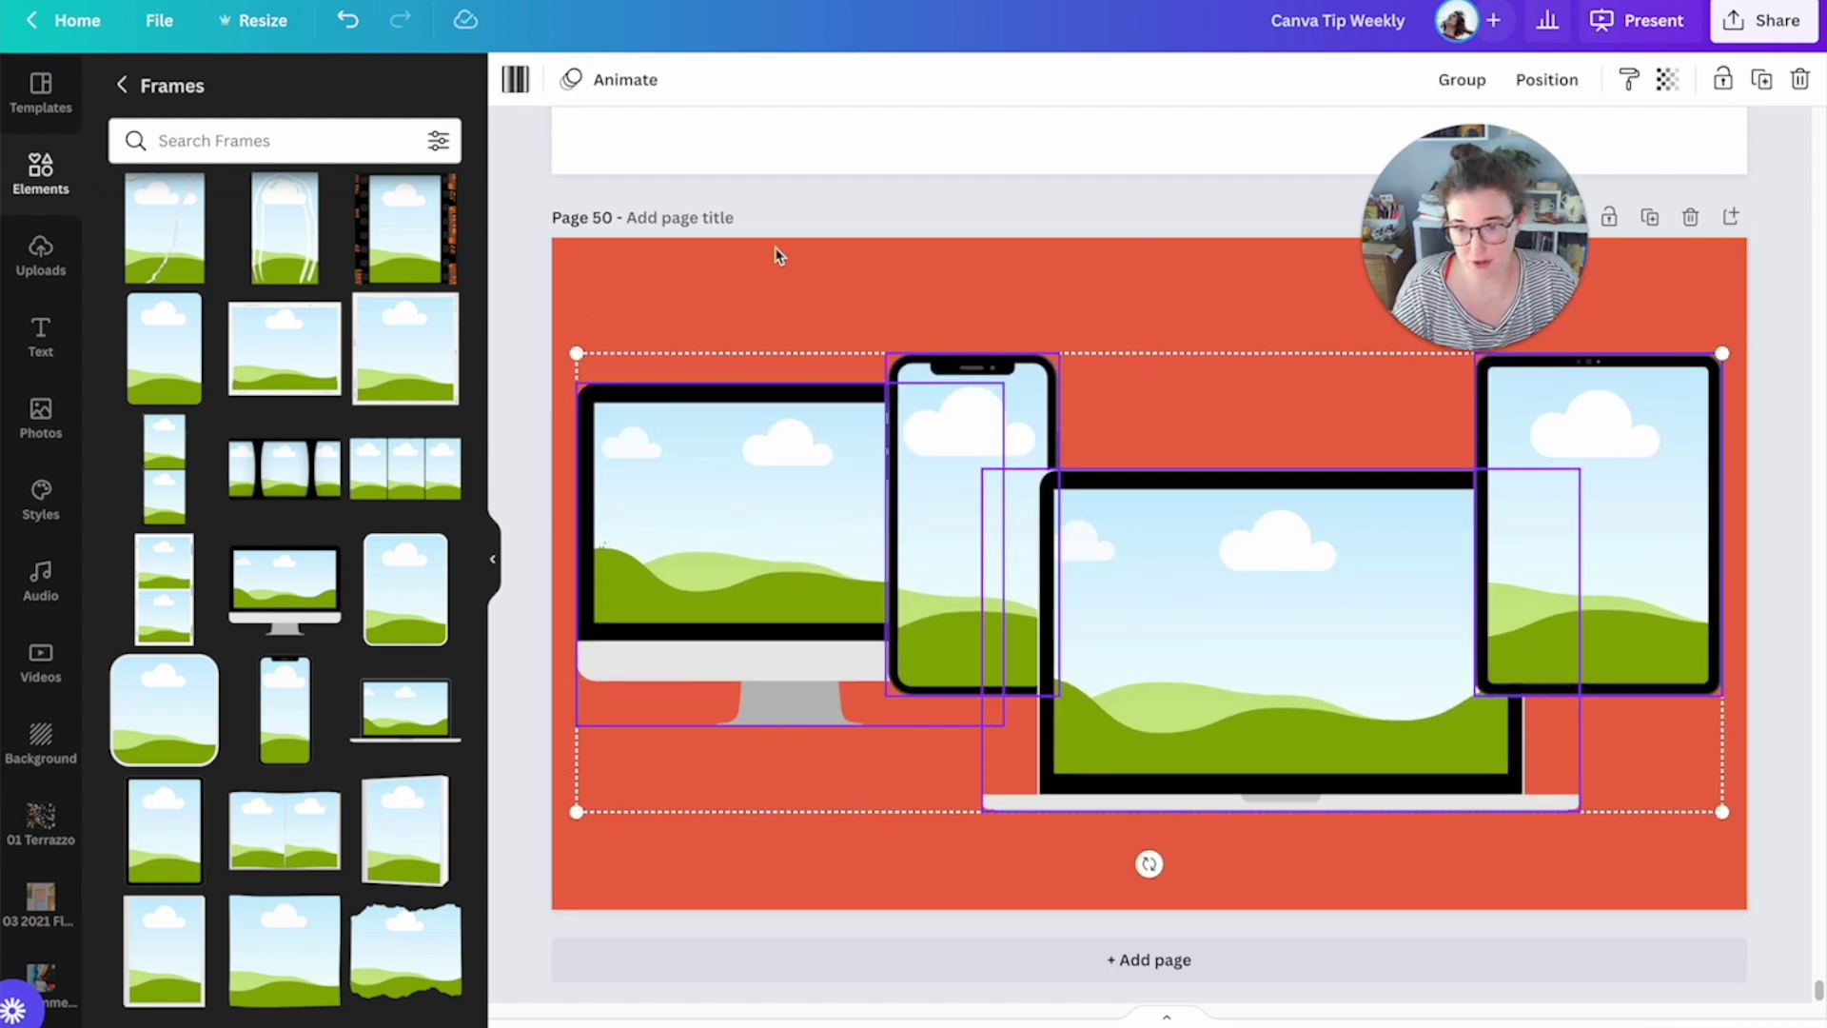
left_click(702, 453)
left_click(515, 79)
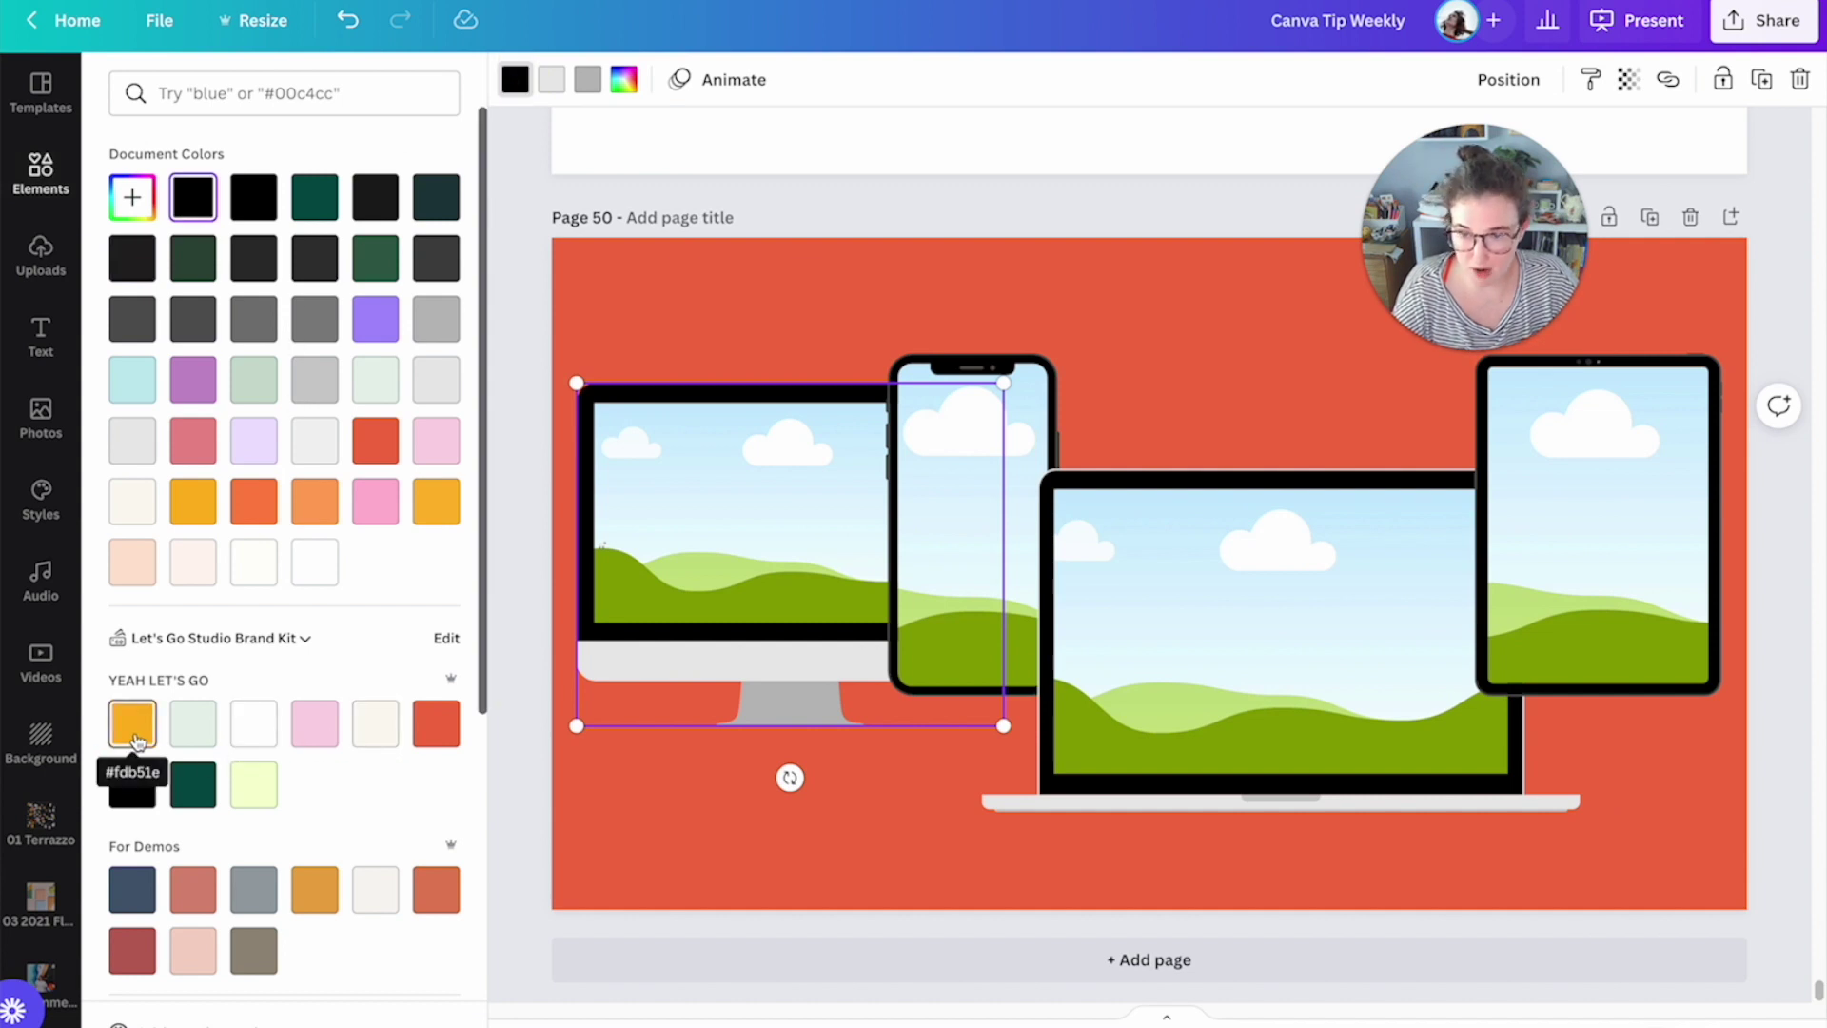
left_click(242, 794)
left_click(297, 735)
left_click(551, 79)
left_click(253, 784)
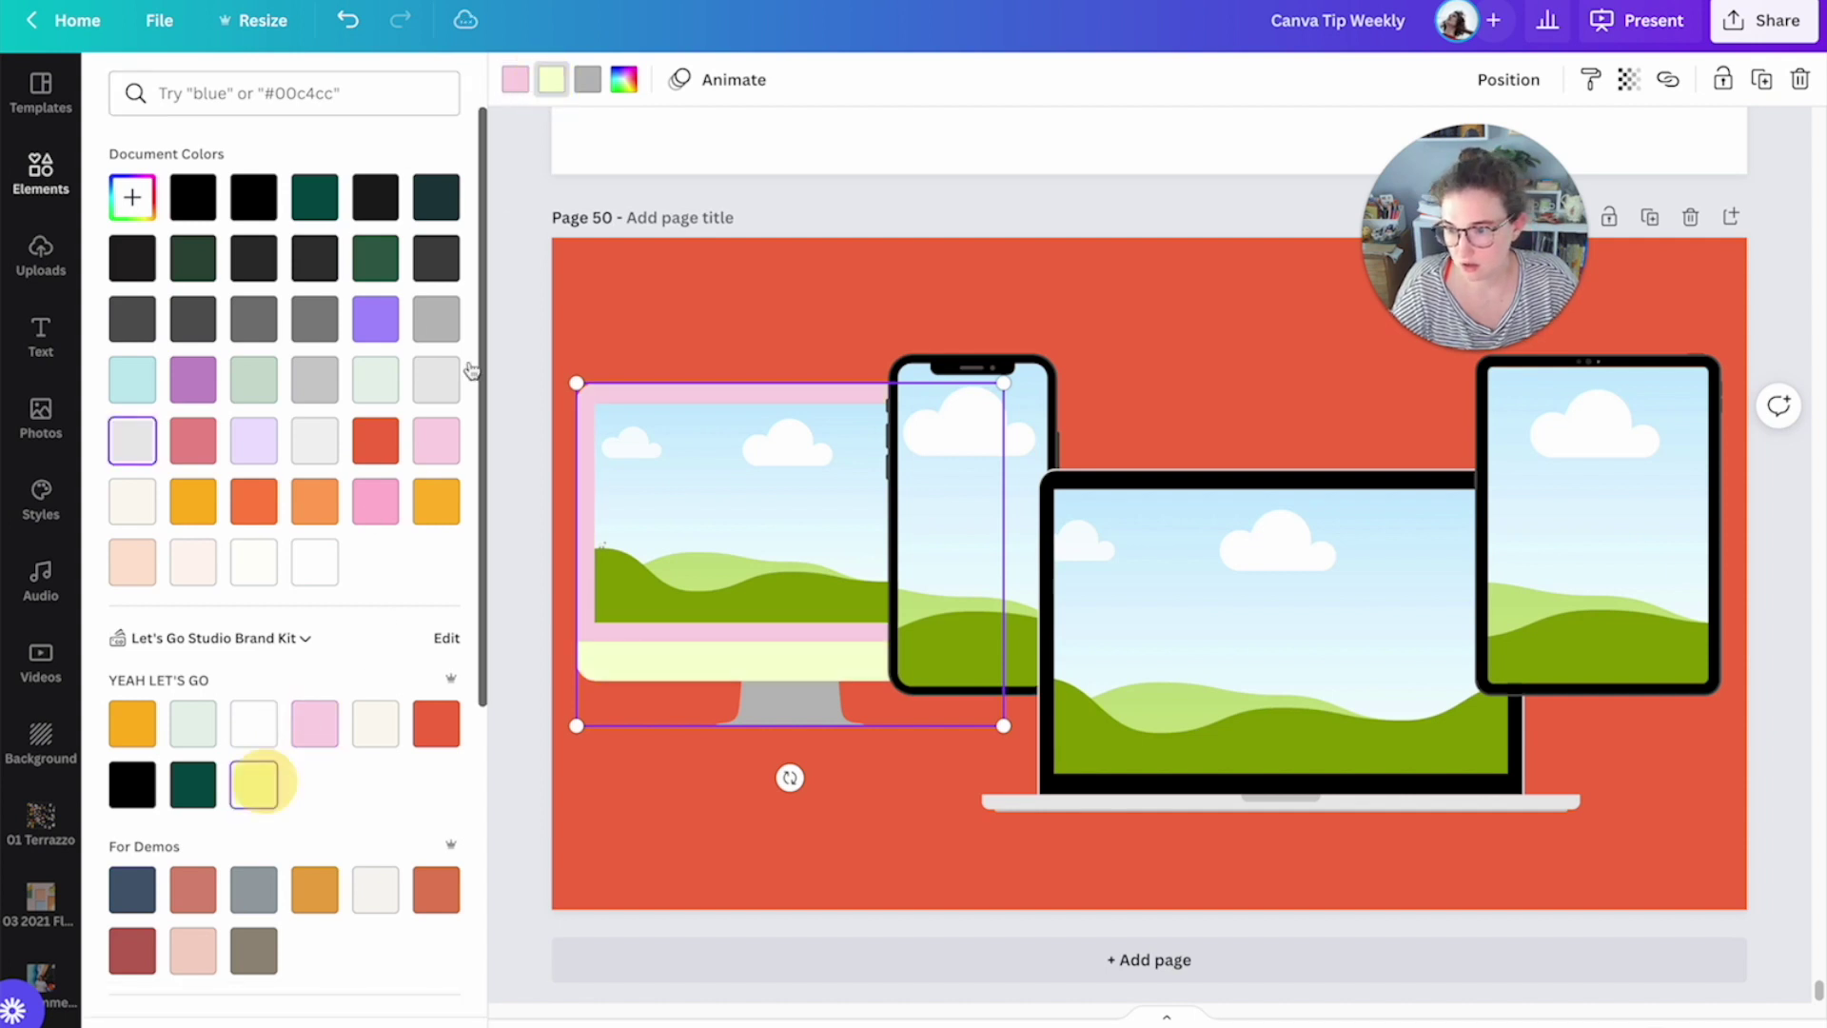
Step: Recolour the phone frame's black bezel orange and its next dark parts dark green
left_click(970, 455)
left_click(519, 80)
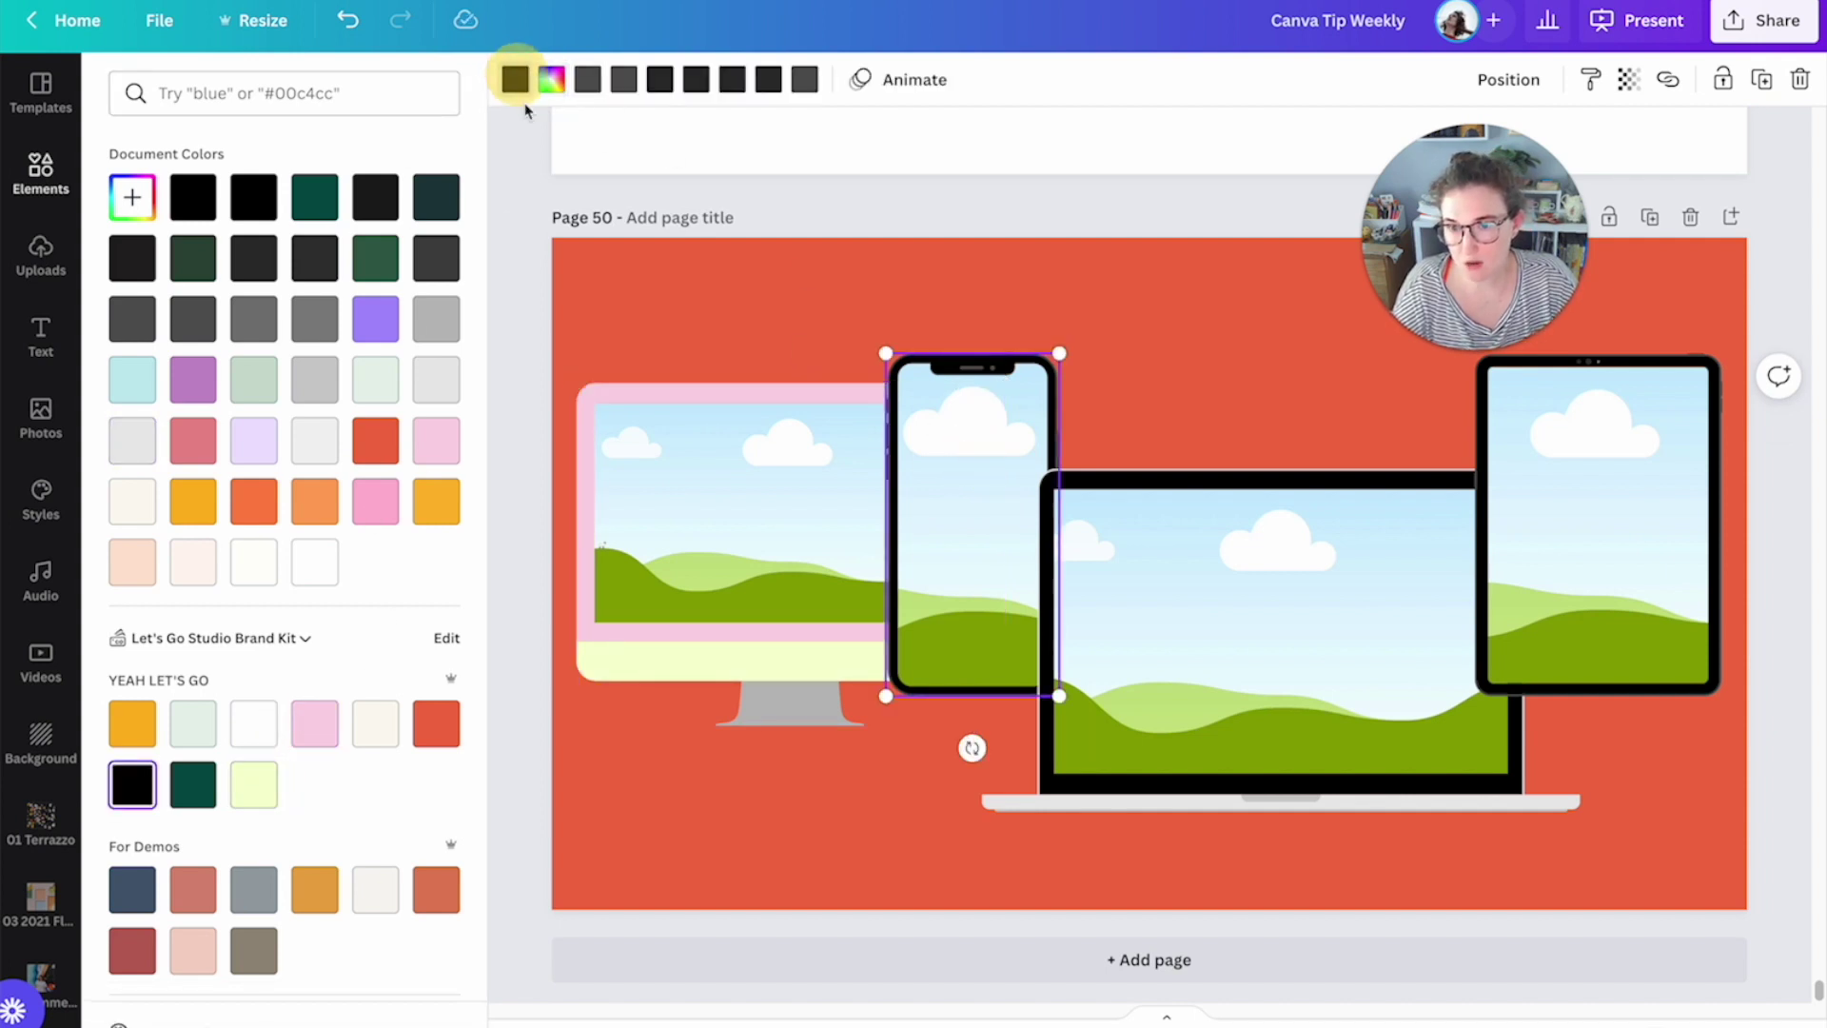
left_click(424, 723)
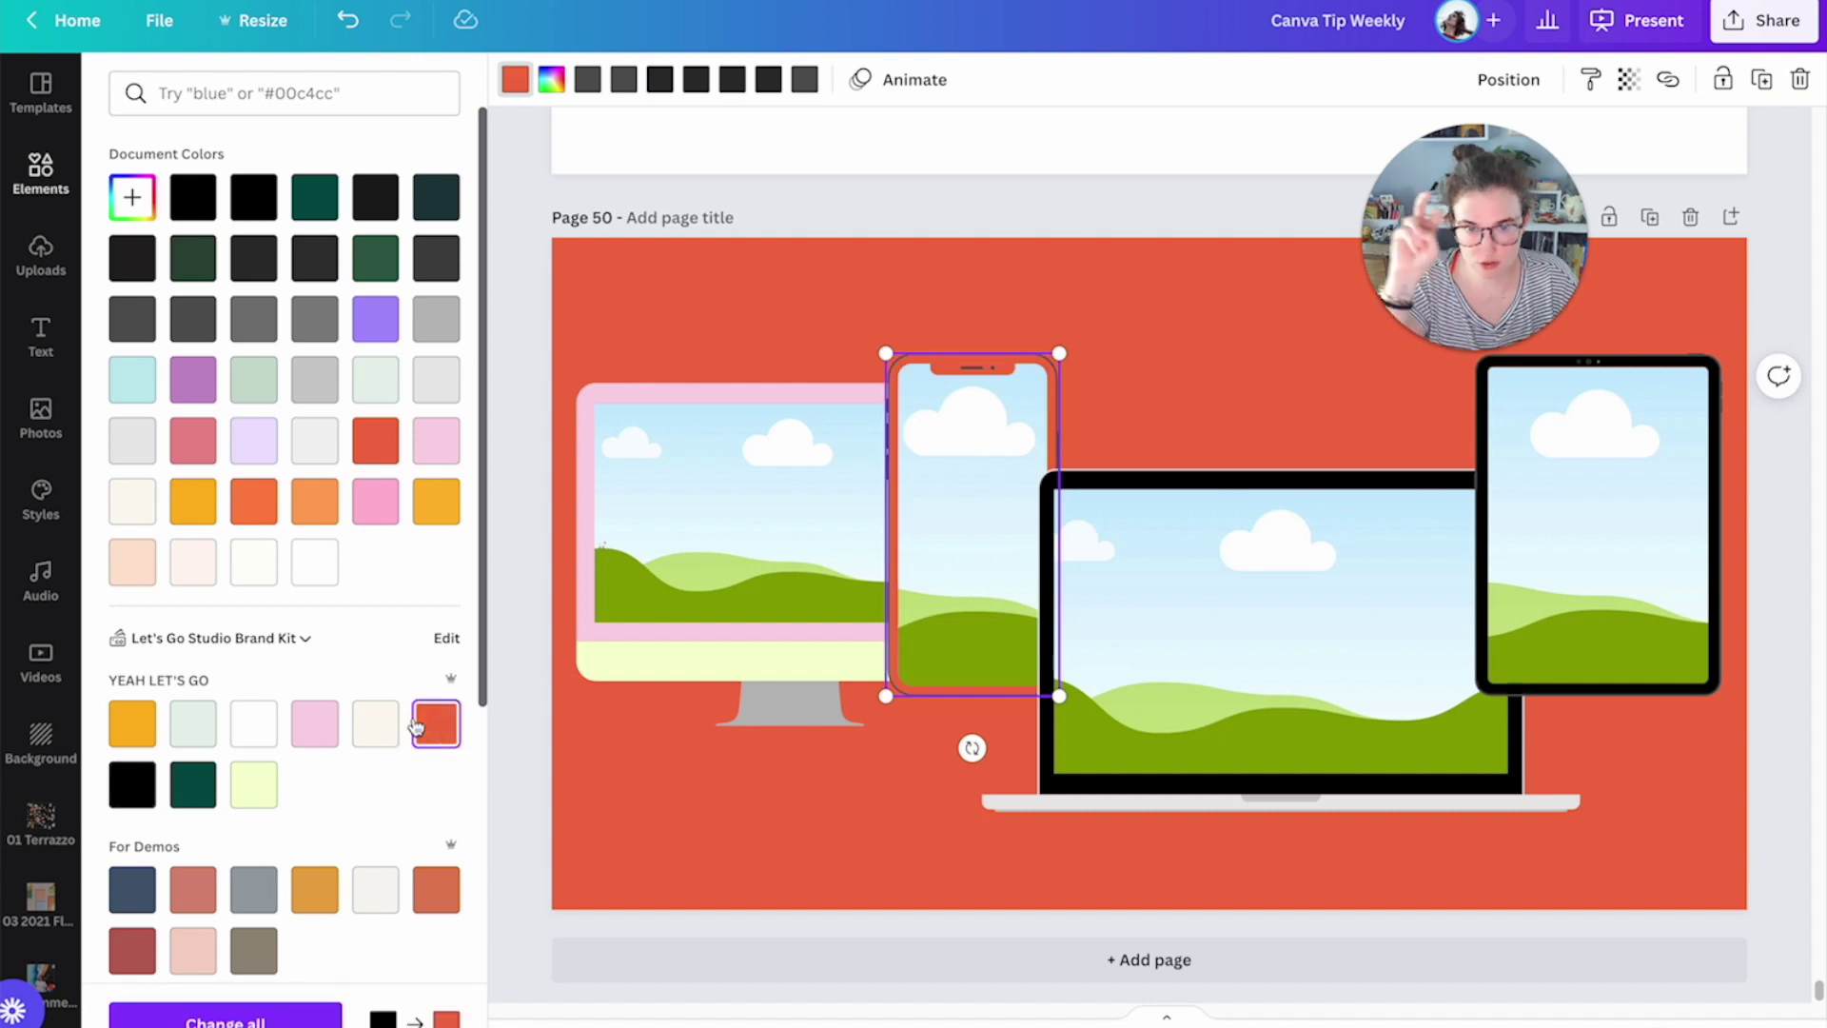
left_click(586, 79)
left_click(193, 784)
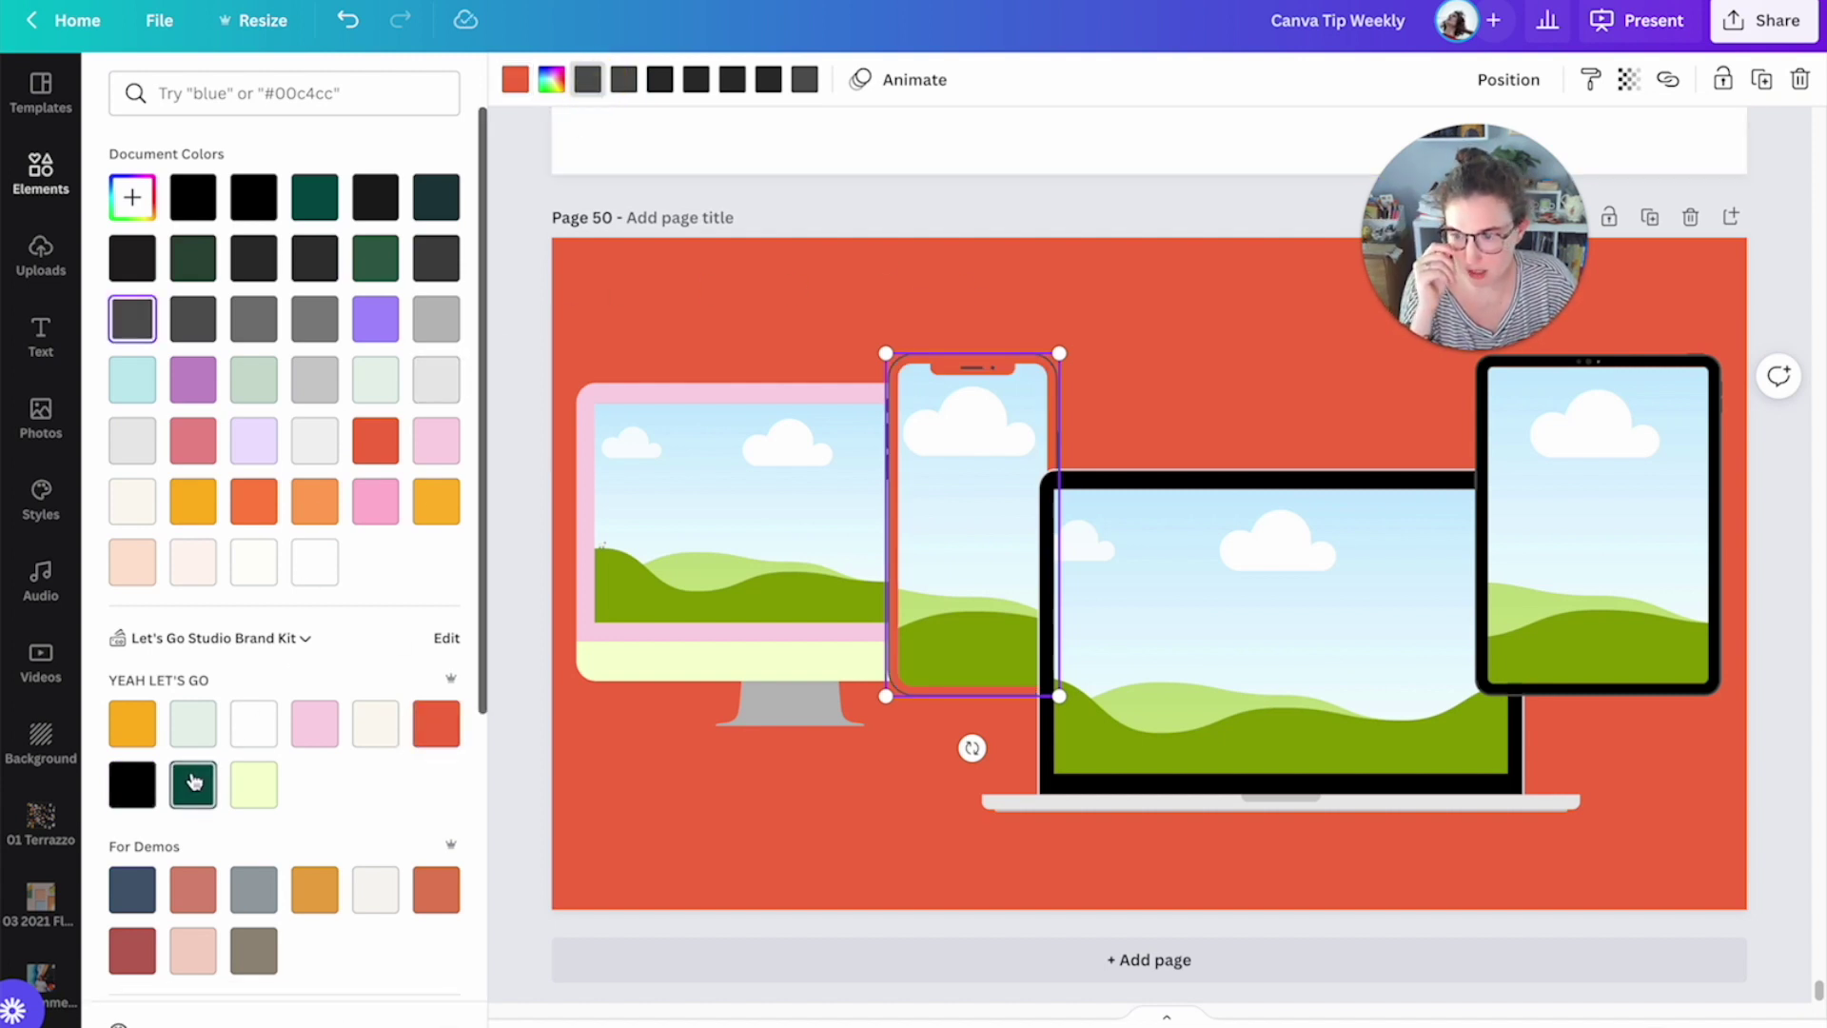
left_click(623, 86)
left_click(204, 780)
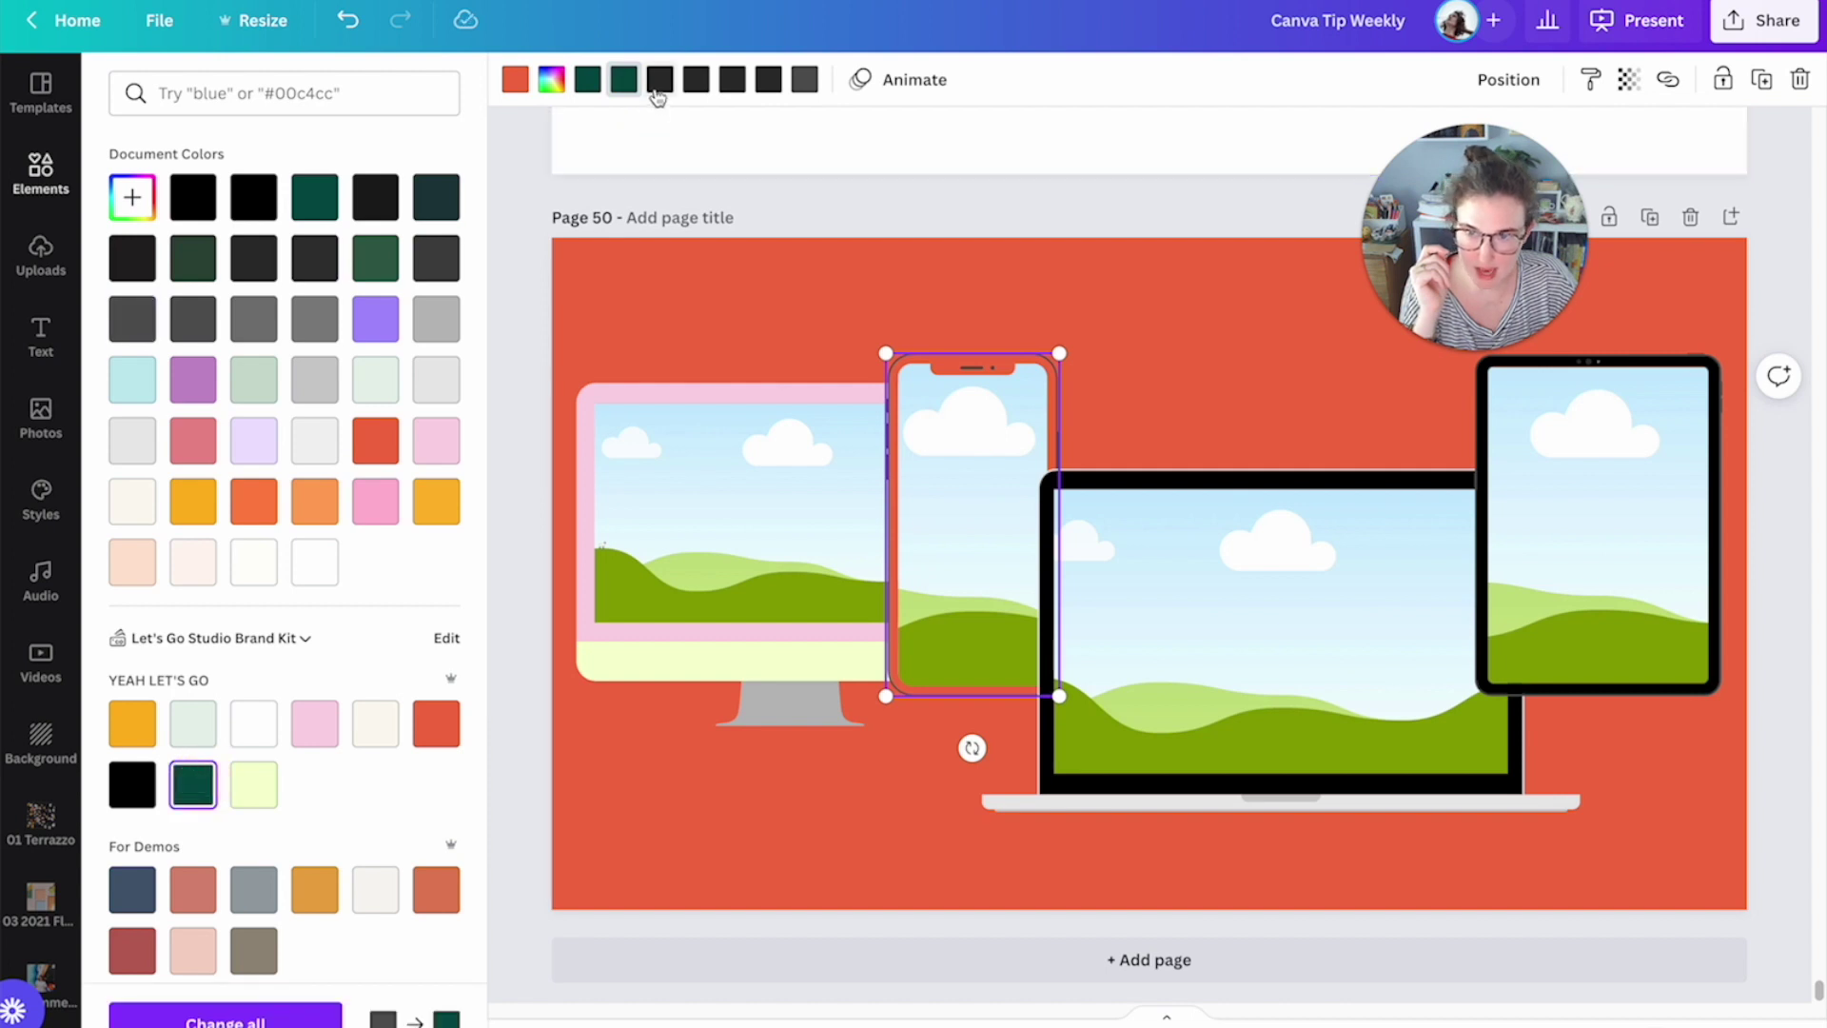
Step: Change the phone's remaining dark colours to dark green
left_click(211, 780)
left_click(696, 80)
left_click(194, 794)
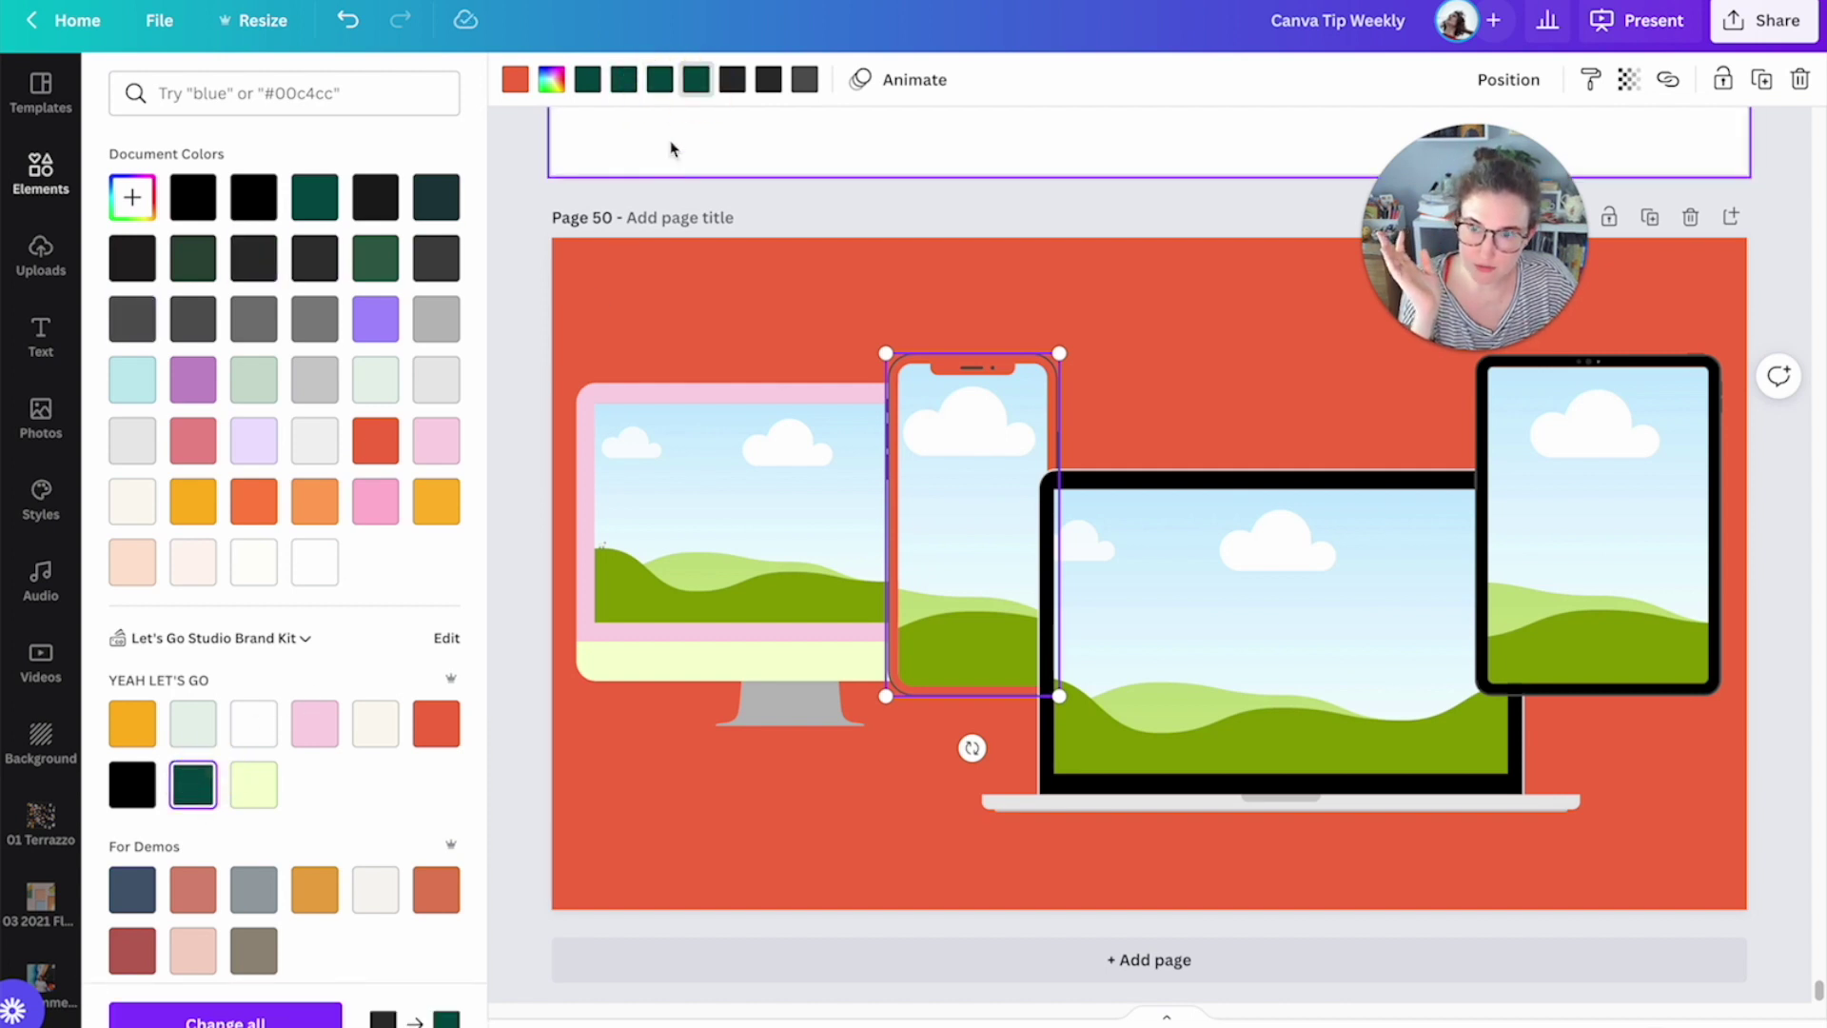
left_click(732, 80)
left_click(193, 782)
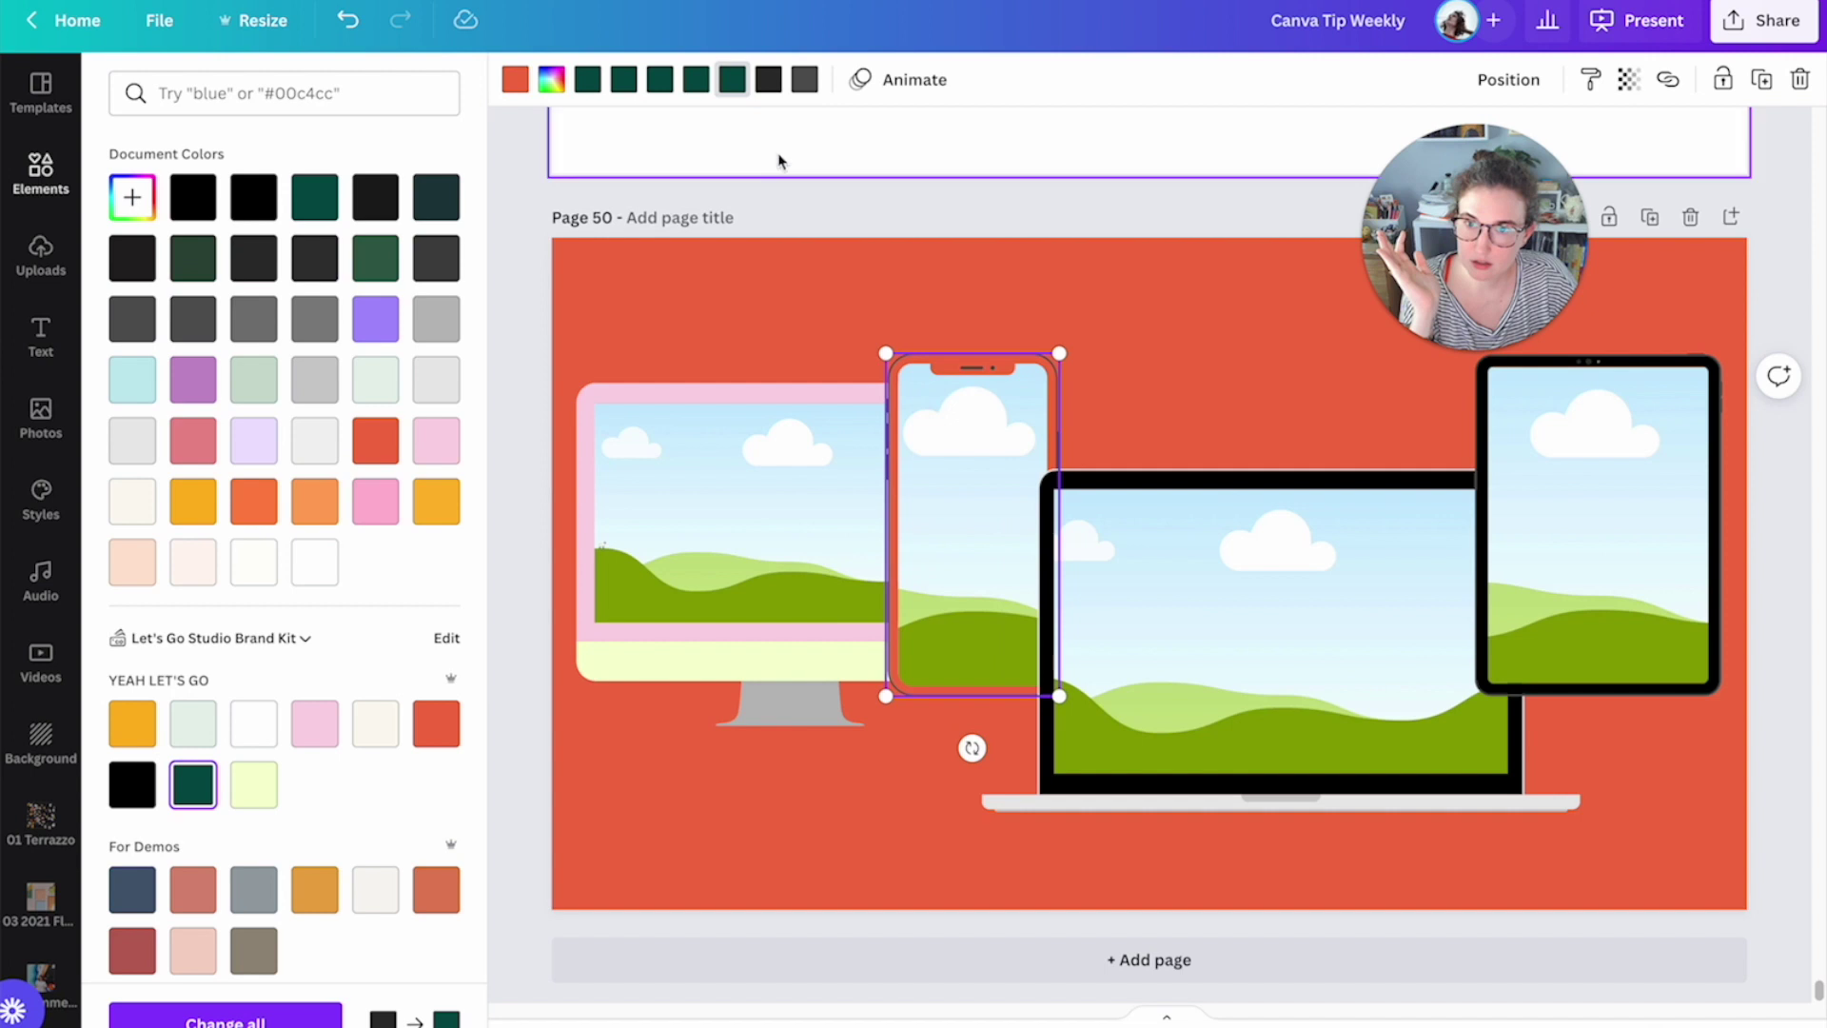
left_click(768, 80)
left_click(193, 782)
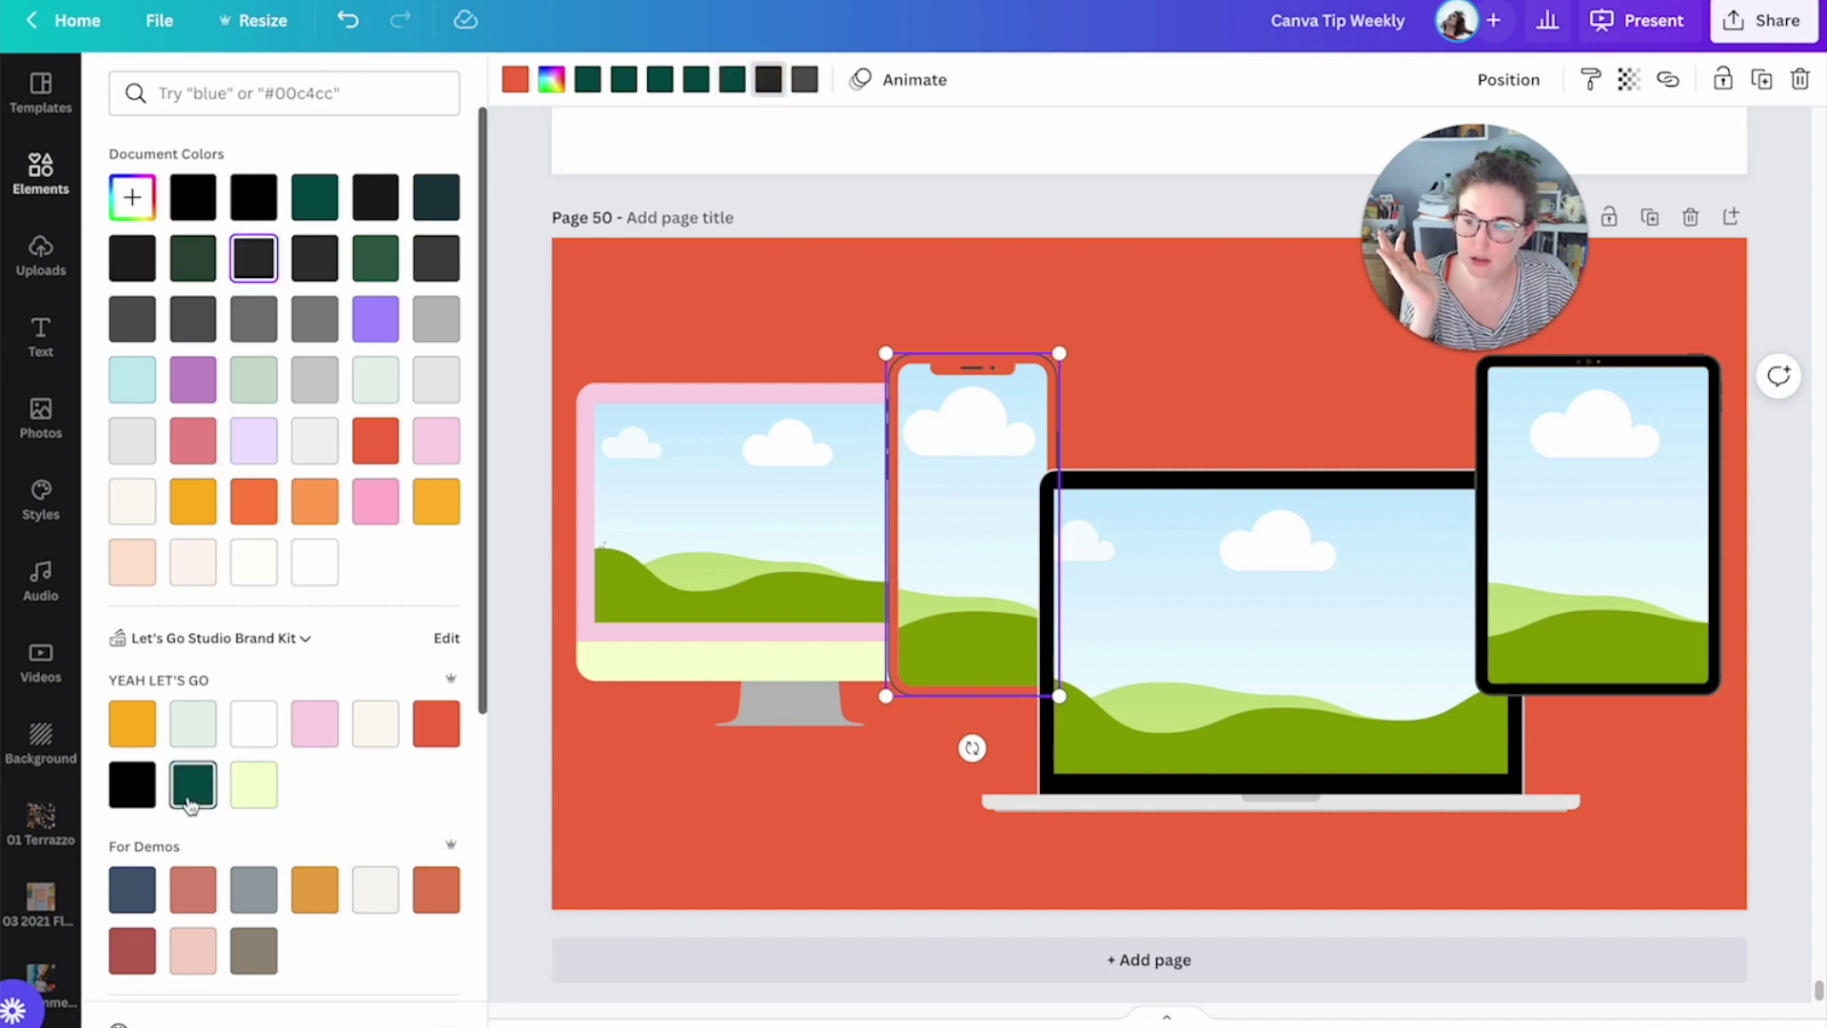
left_click(804, 82)
Step: Recolour the laptop with an orange body, pale yellow base bar and black notch
left_click(1151, 682)
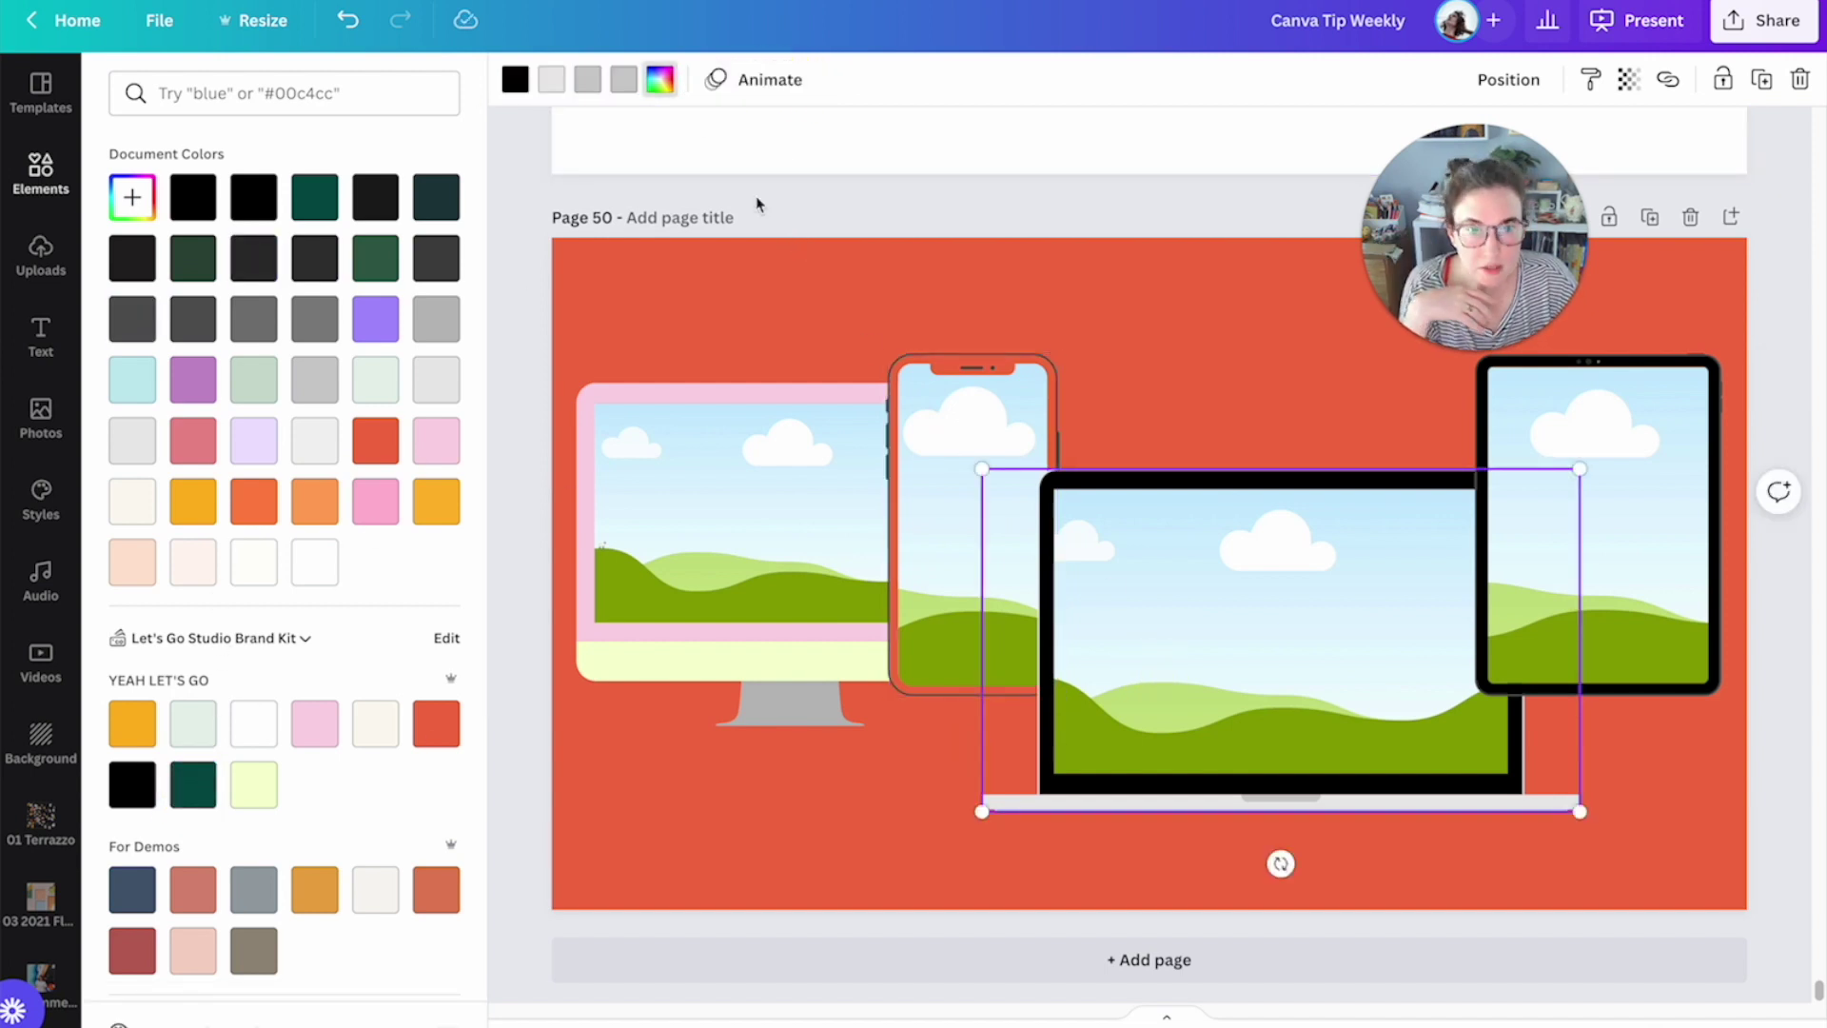
left_click(528, 85)
left_click(436, 733)
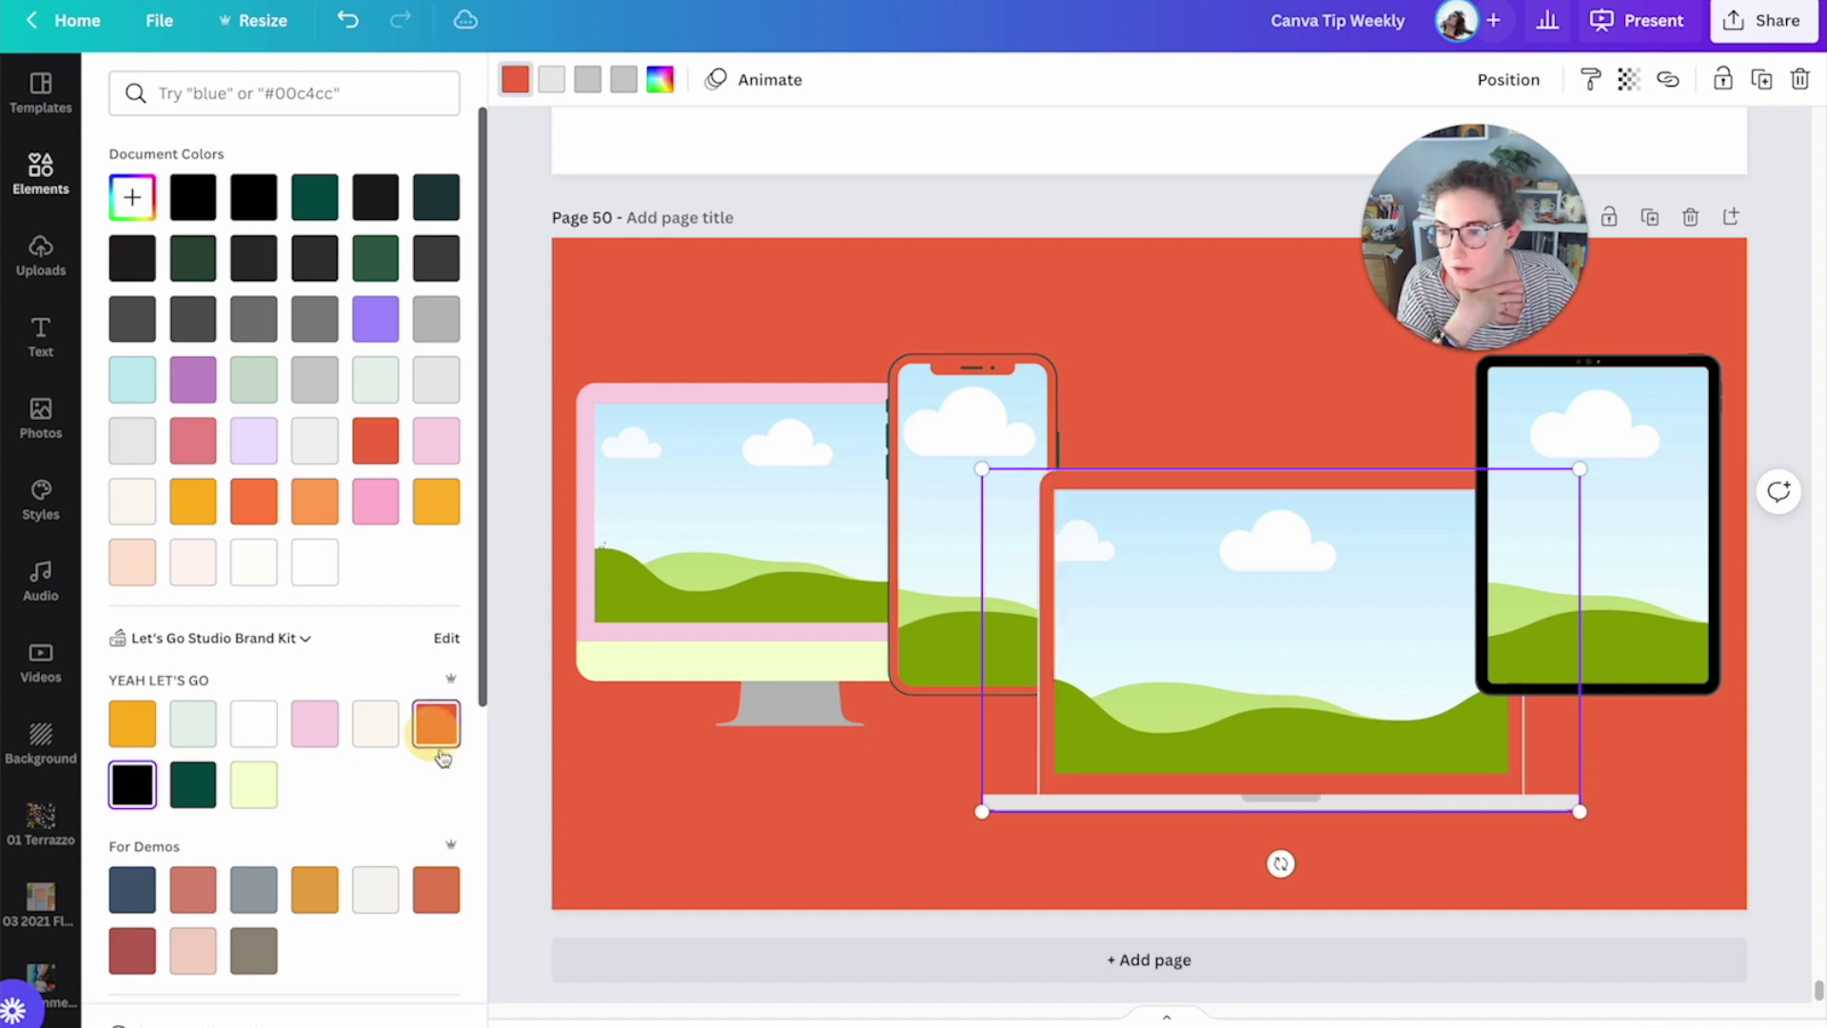
left_click(551, 79)
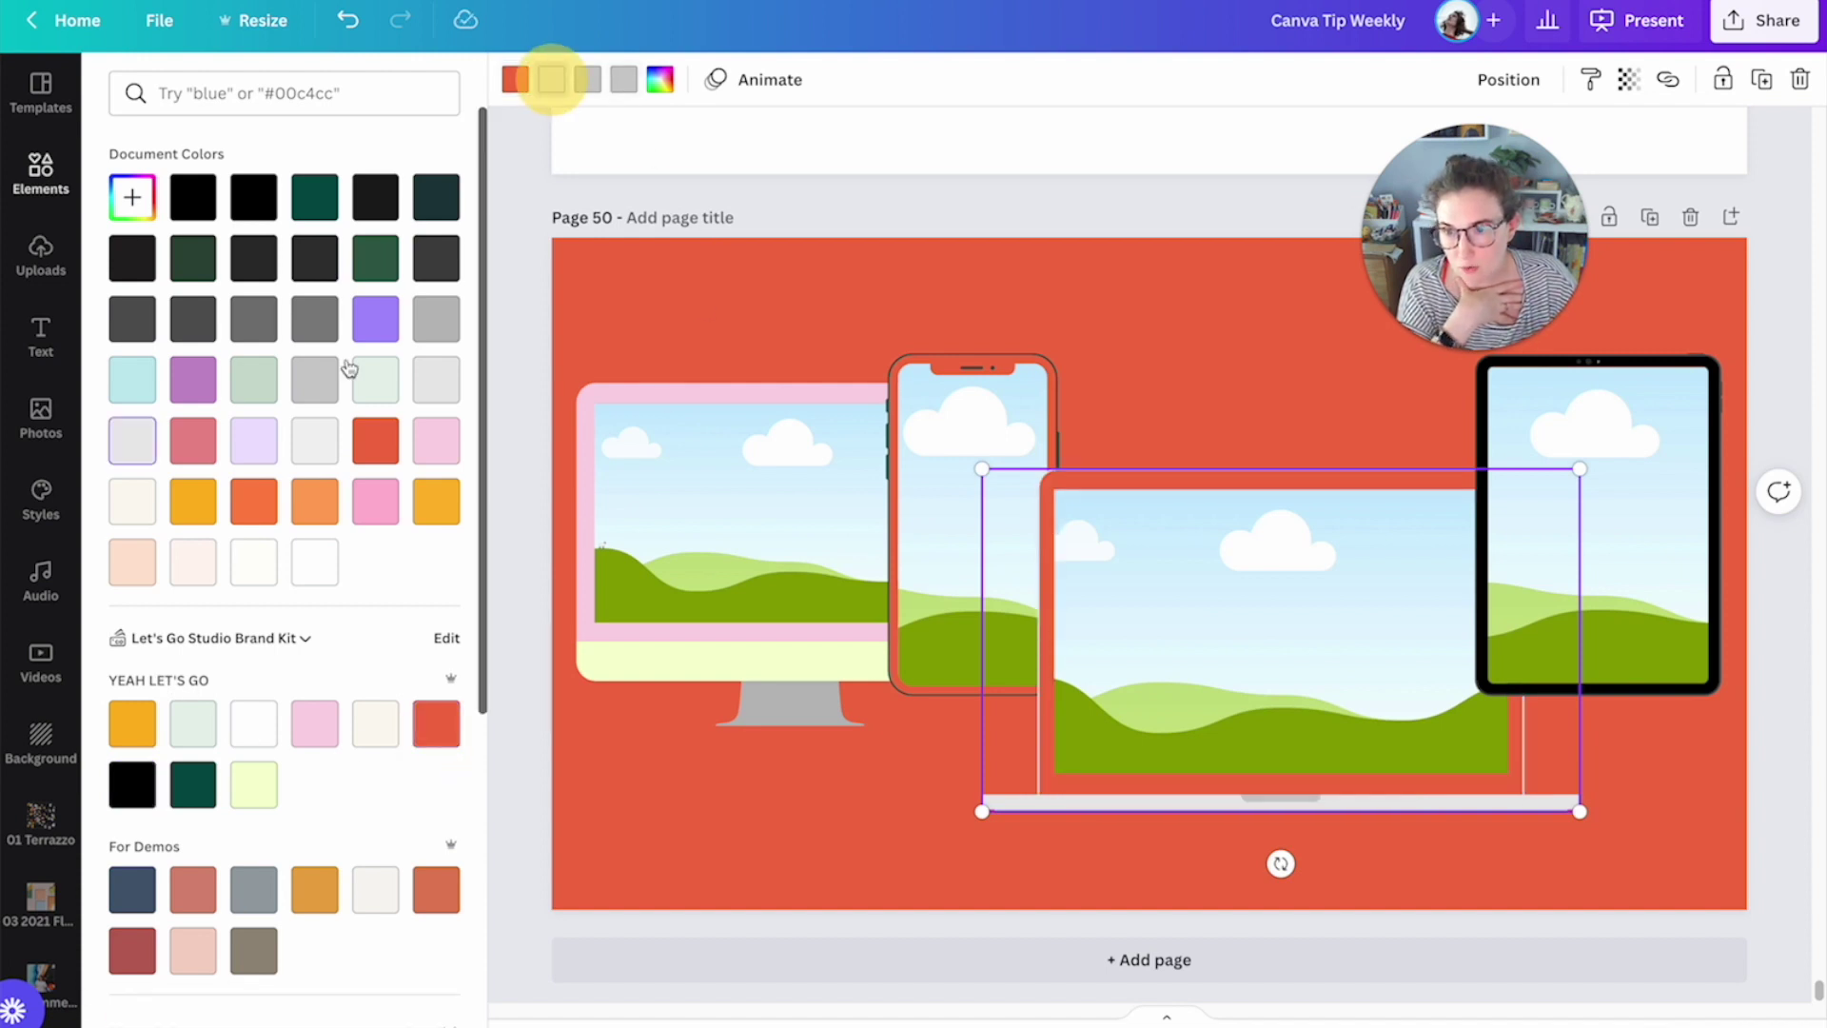
left_click(254, 784)
left_click(587, 81)
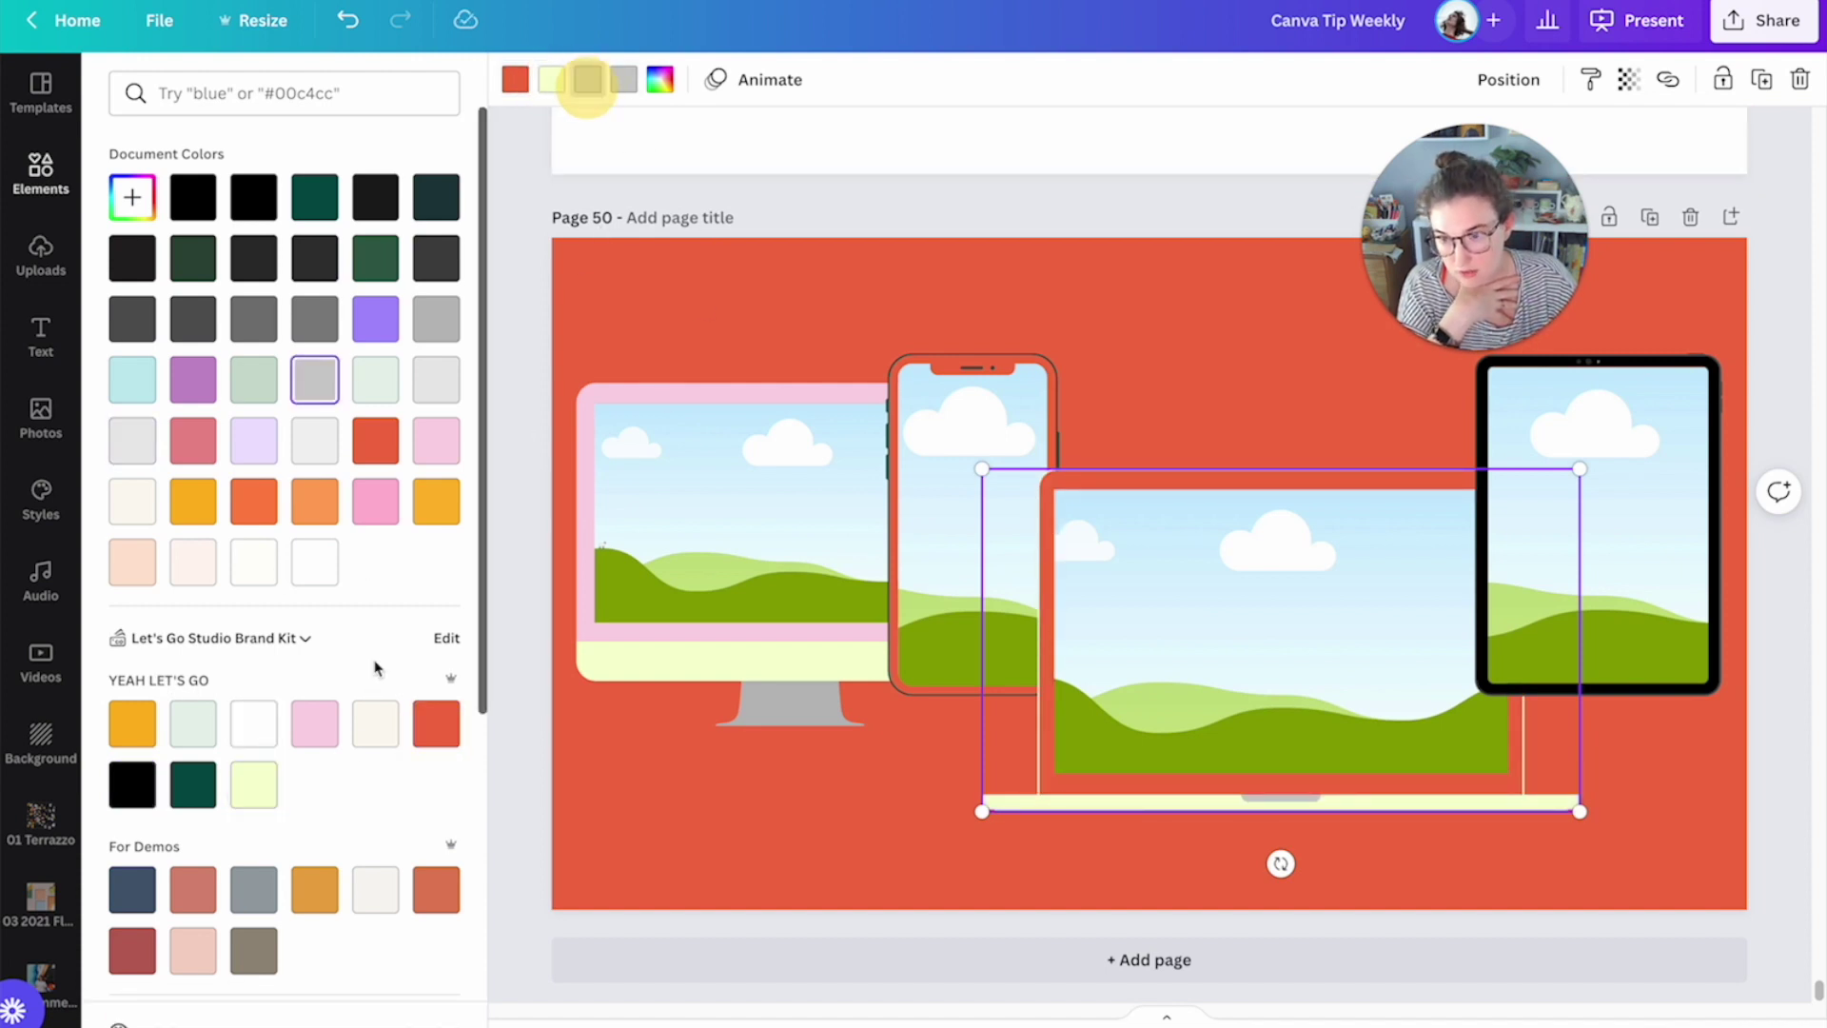
left_click(153, 784)
left_click(1212, 364)
Step: Make the tablet mockup's casing pale yellow
left_click(1566, 553)
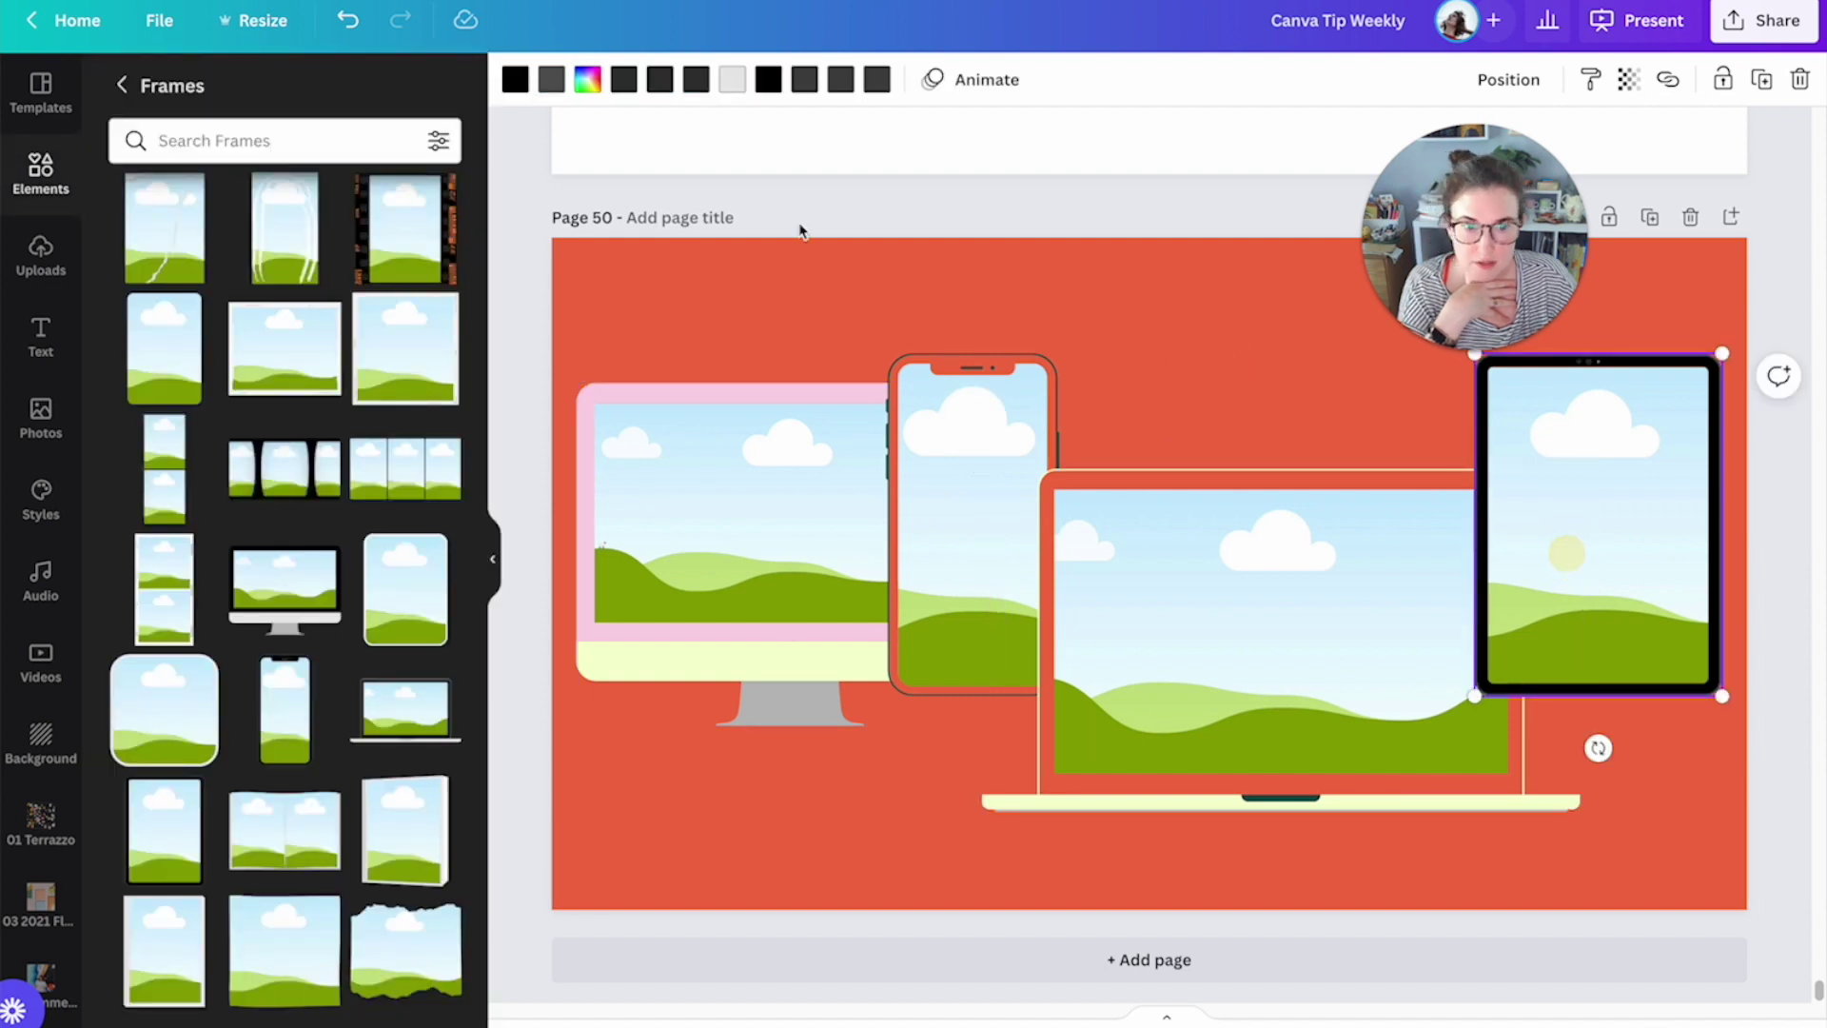
left_click(515, 79)
left_click(259, 771)
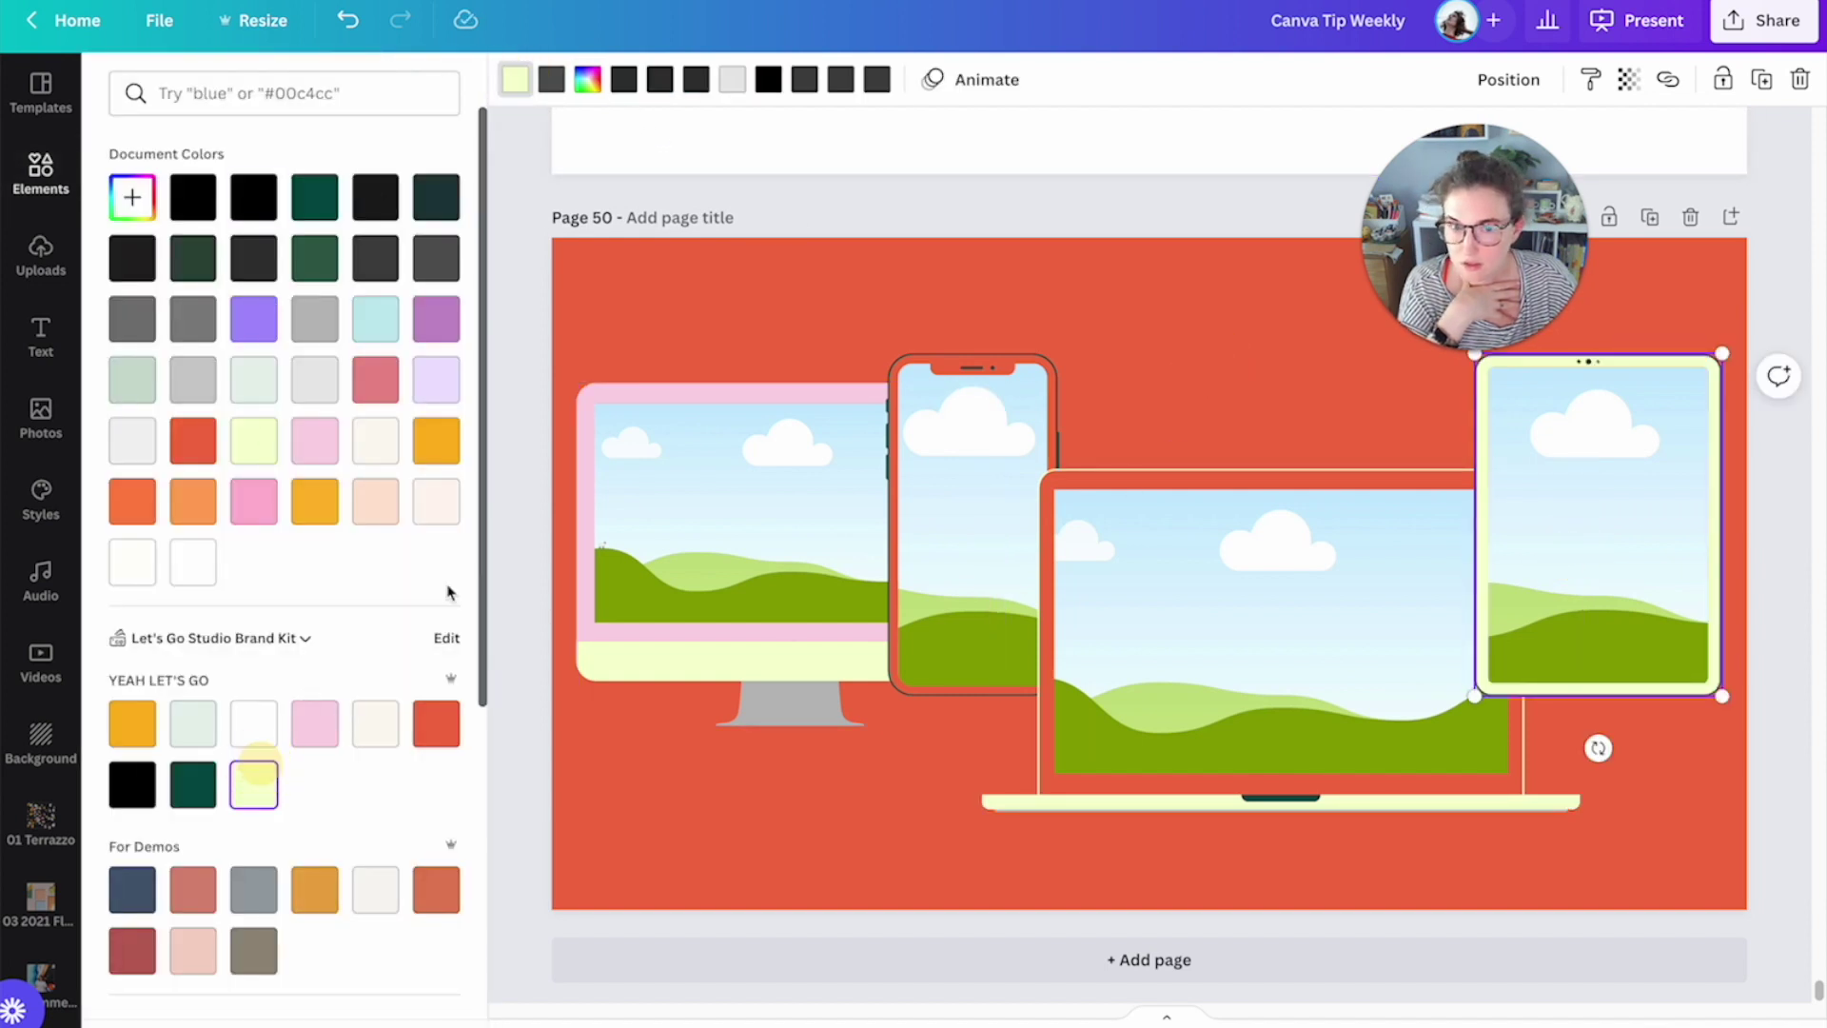
left_click(1090, 295)
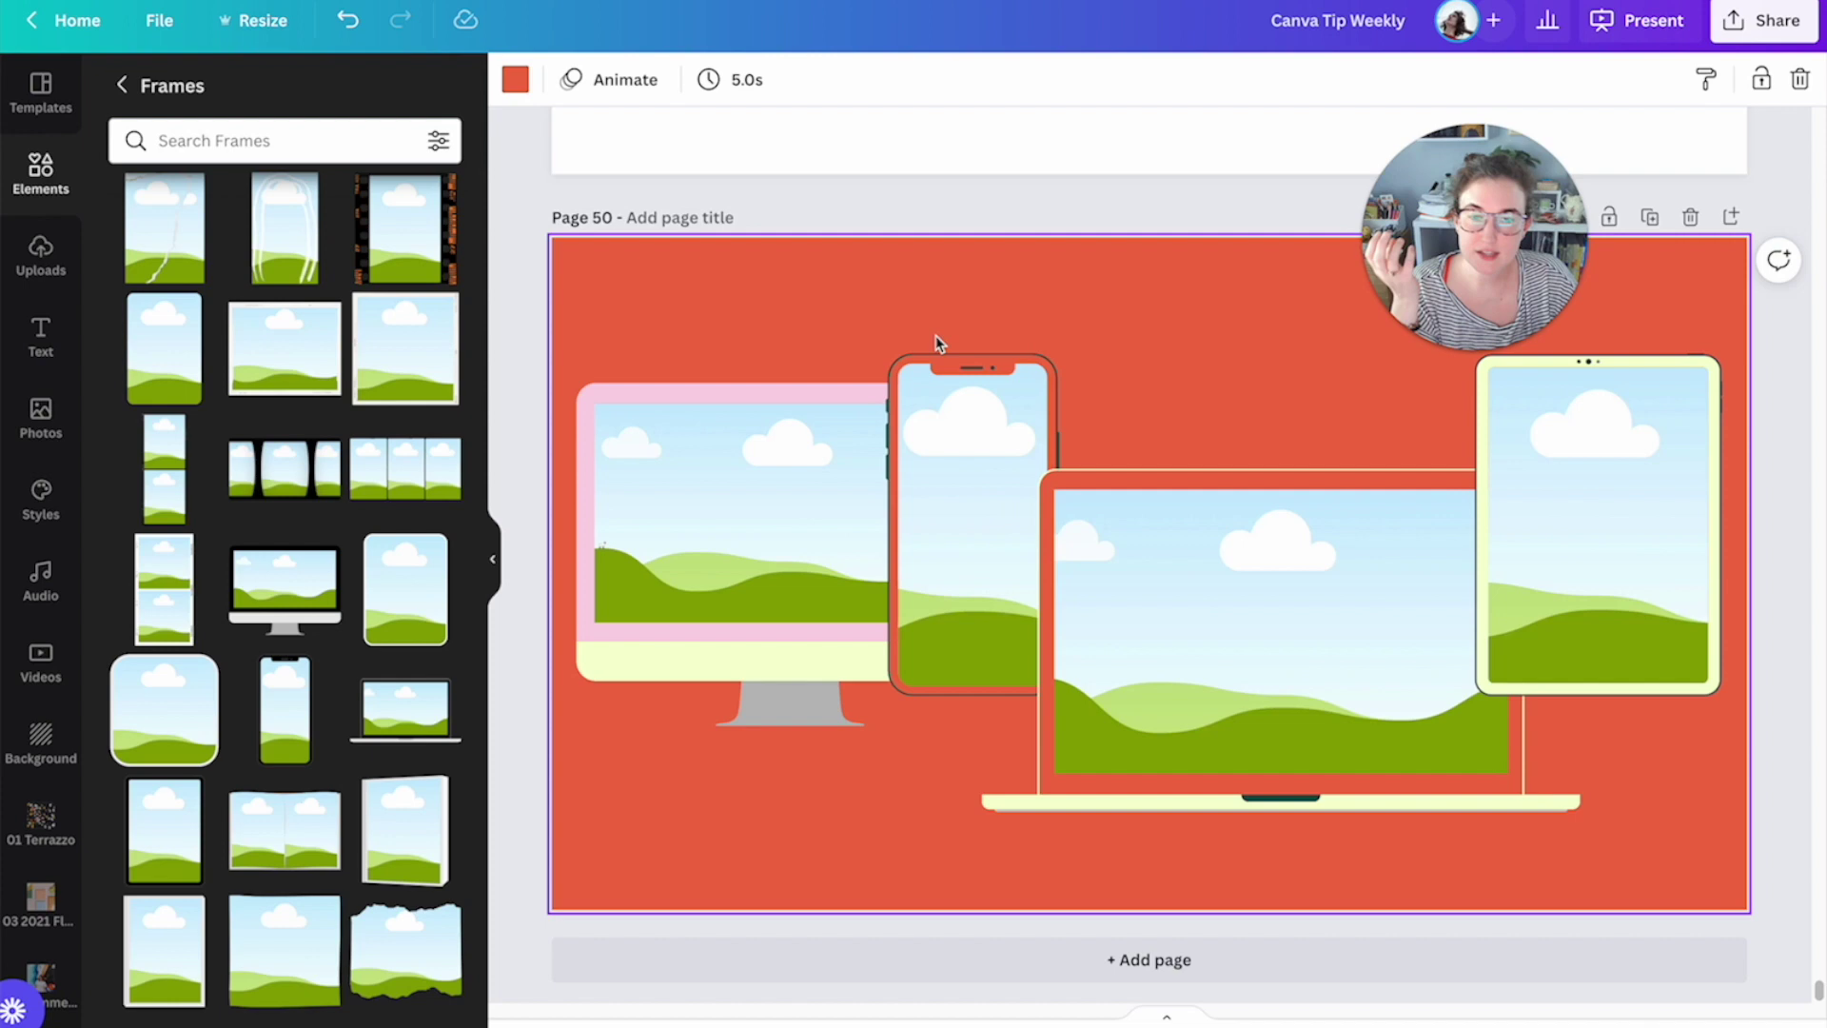
Step: Search the Frames list for 'arch', which returns no arch frames
scroll(388, 747, "down", 3)
scroll(389, 747, "down", 2)
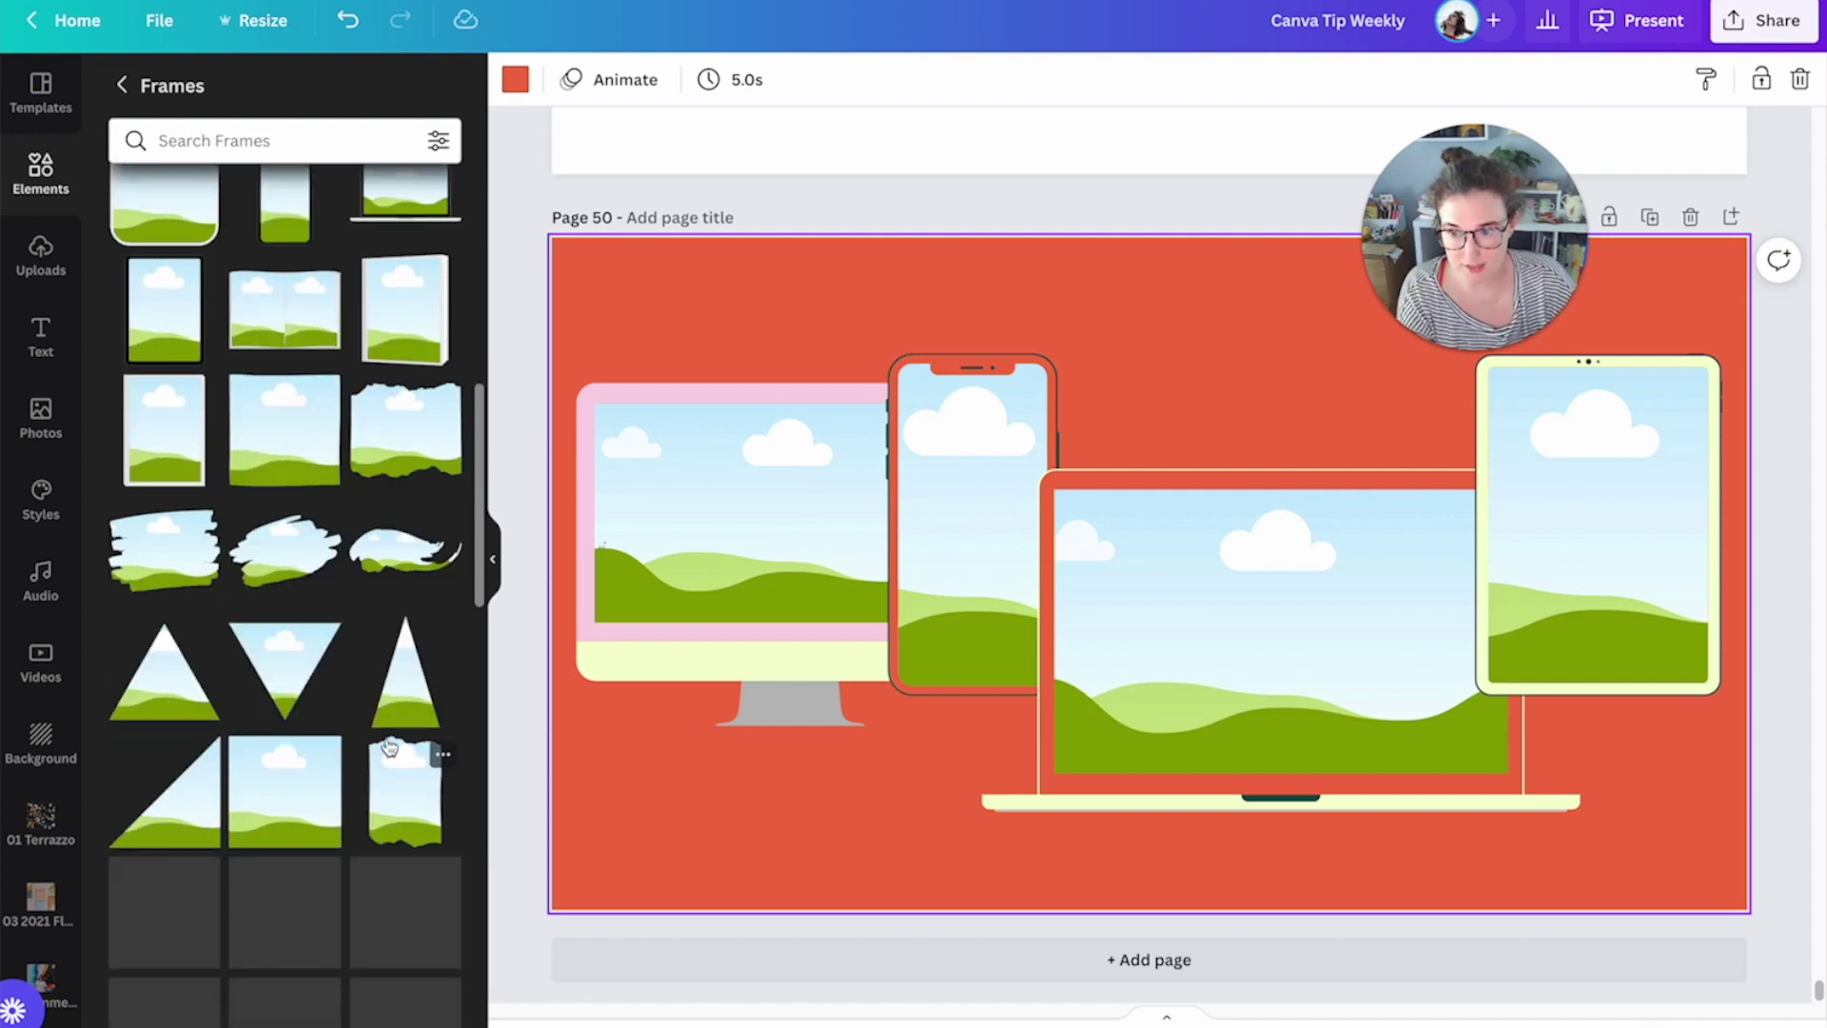
scroll(388, 747, "down", 5)
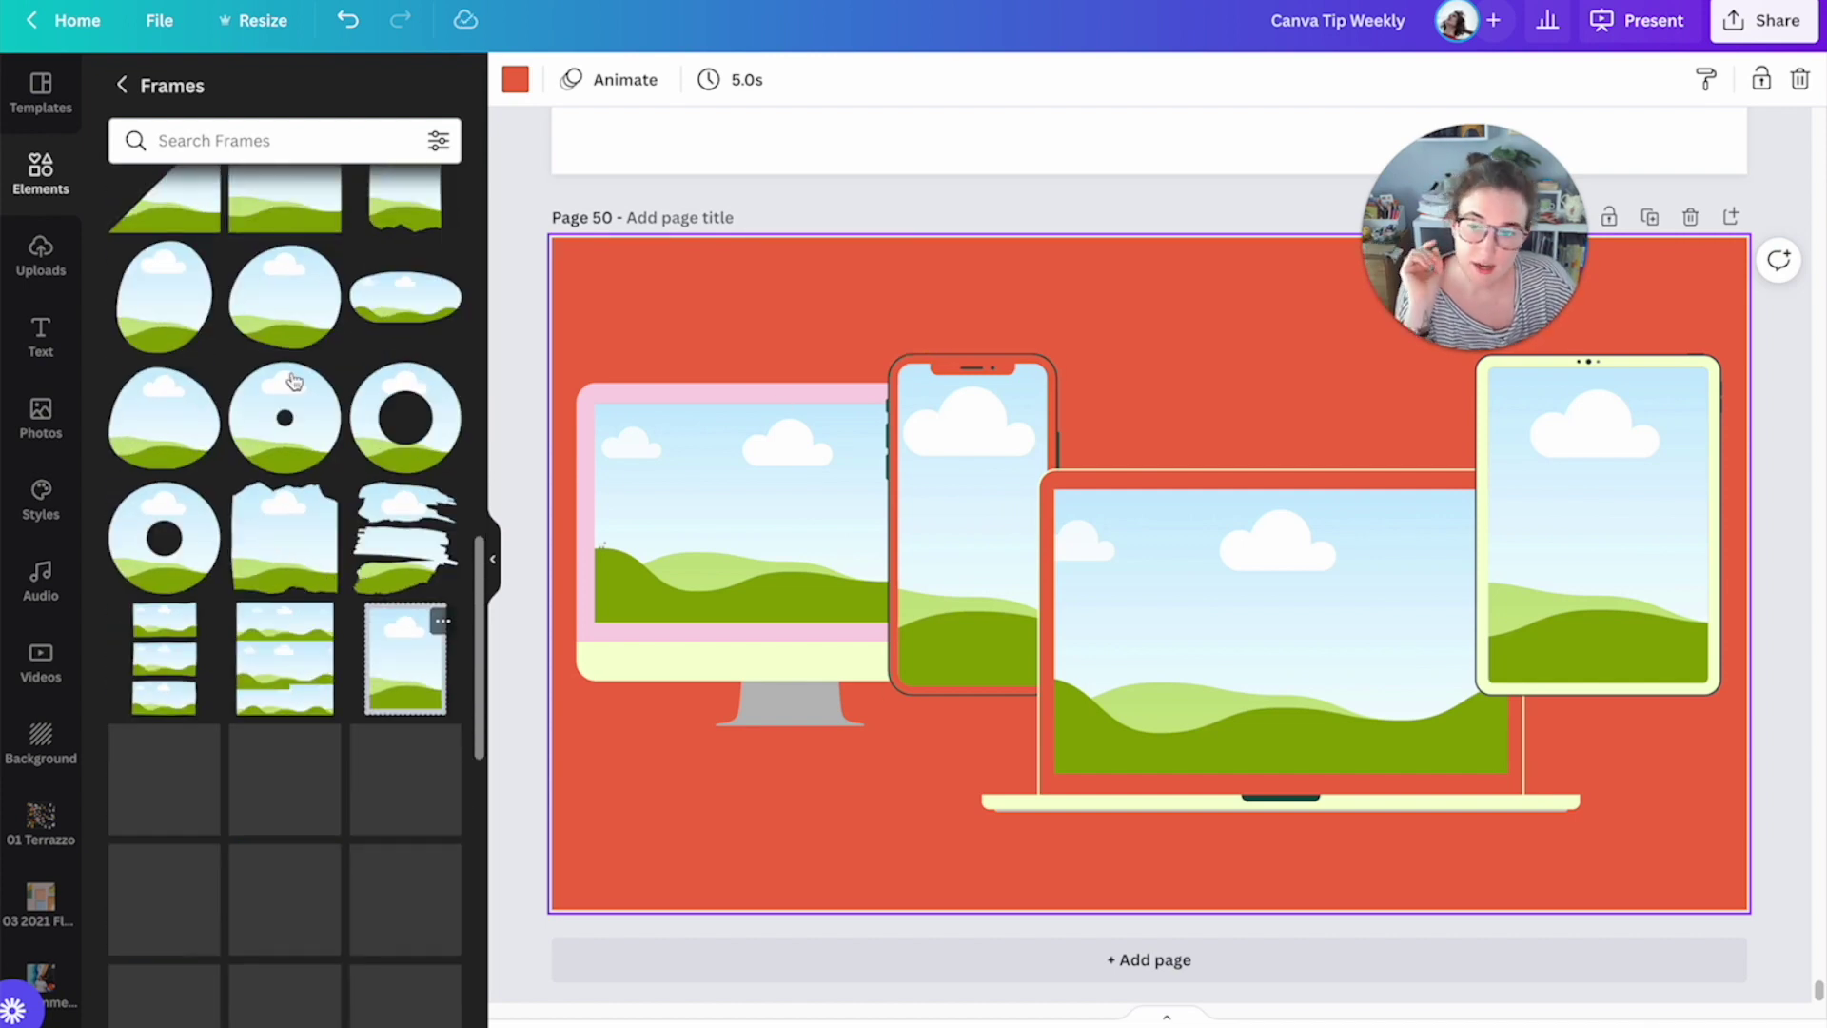
left_click(200, 143)
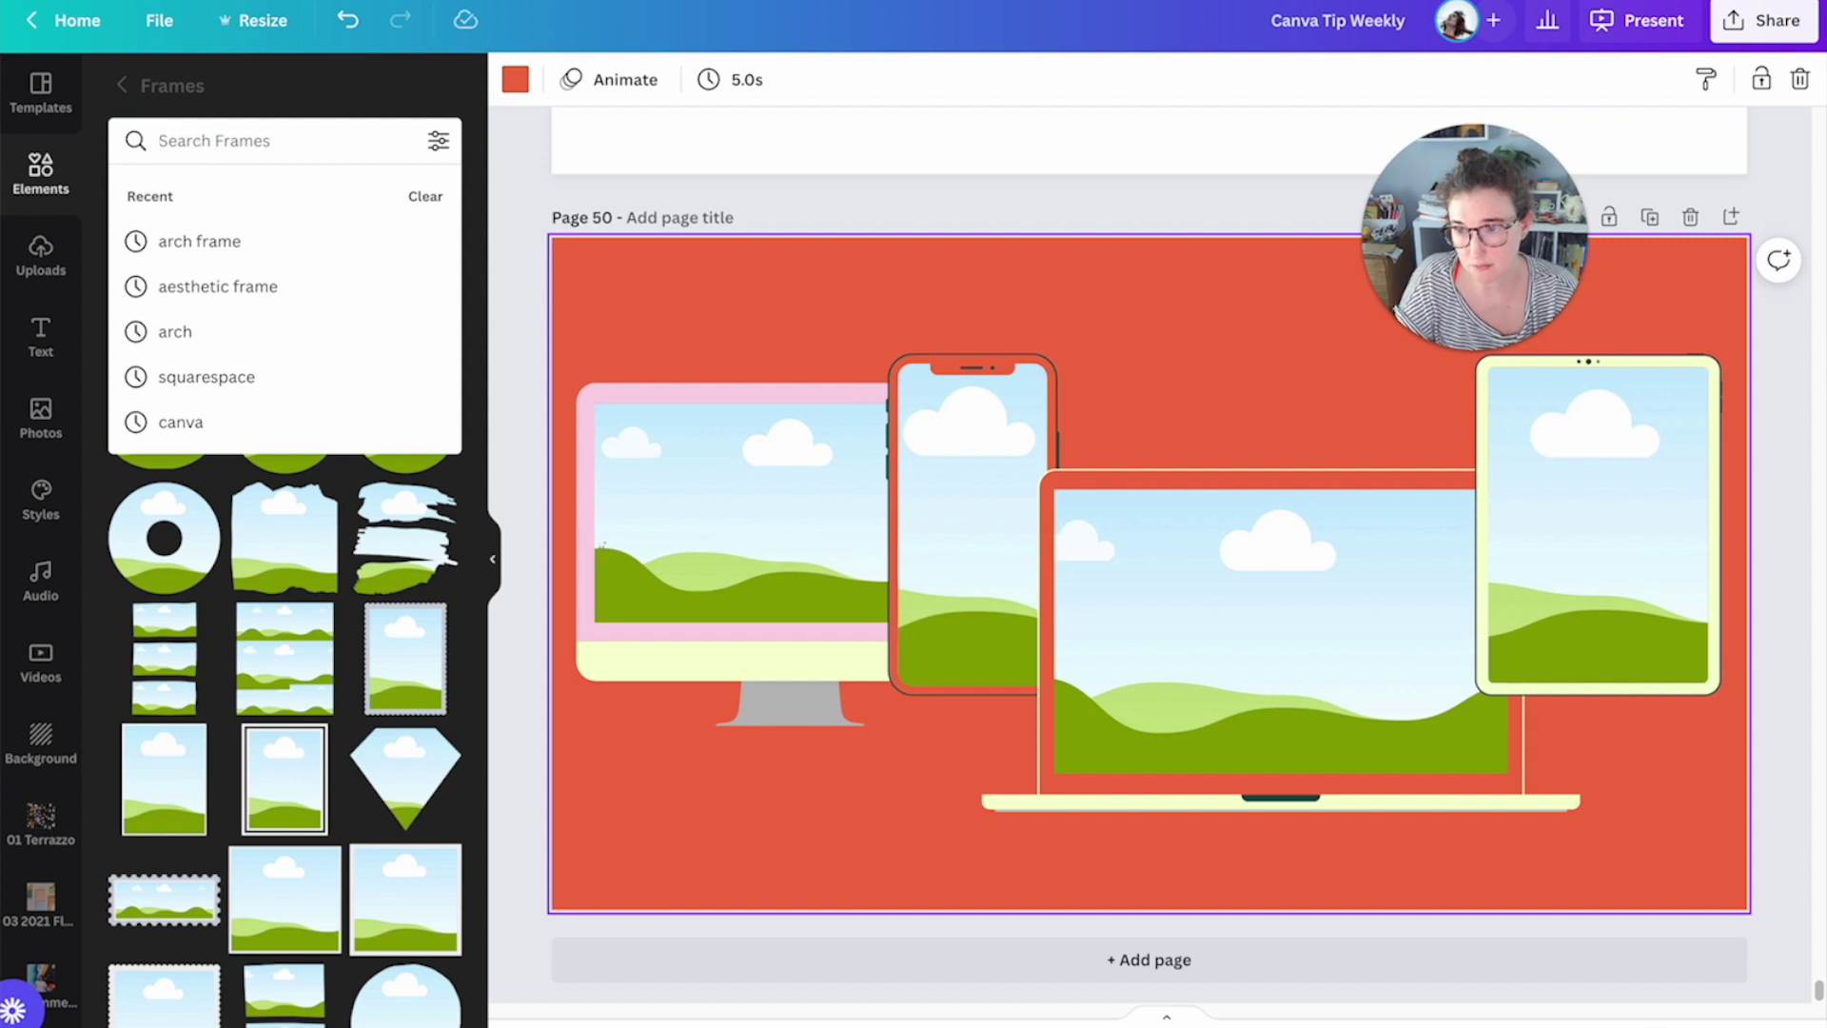
type("arch")
key("Return")
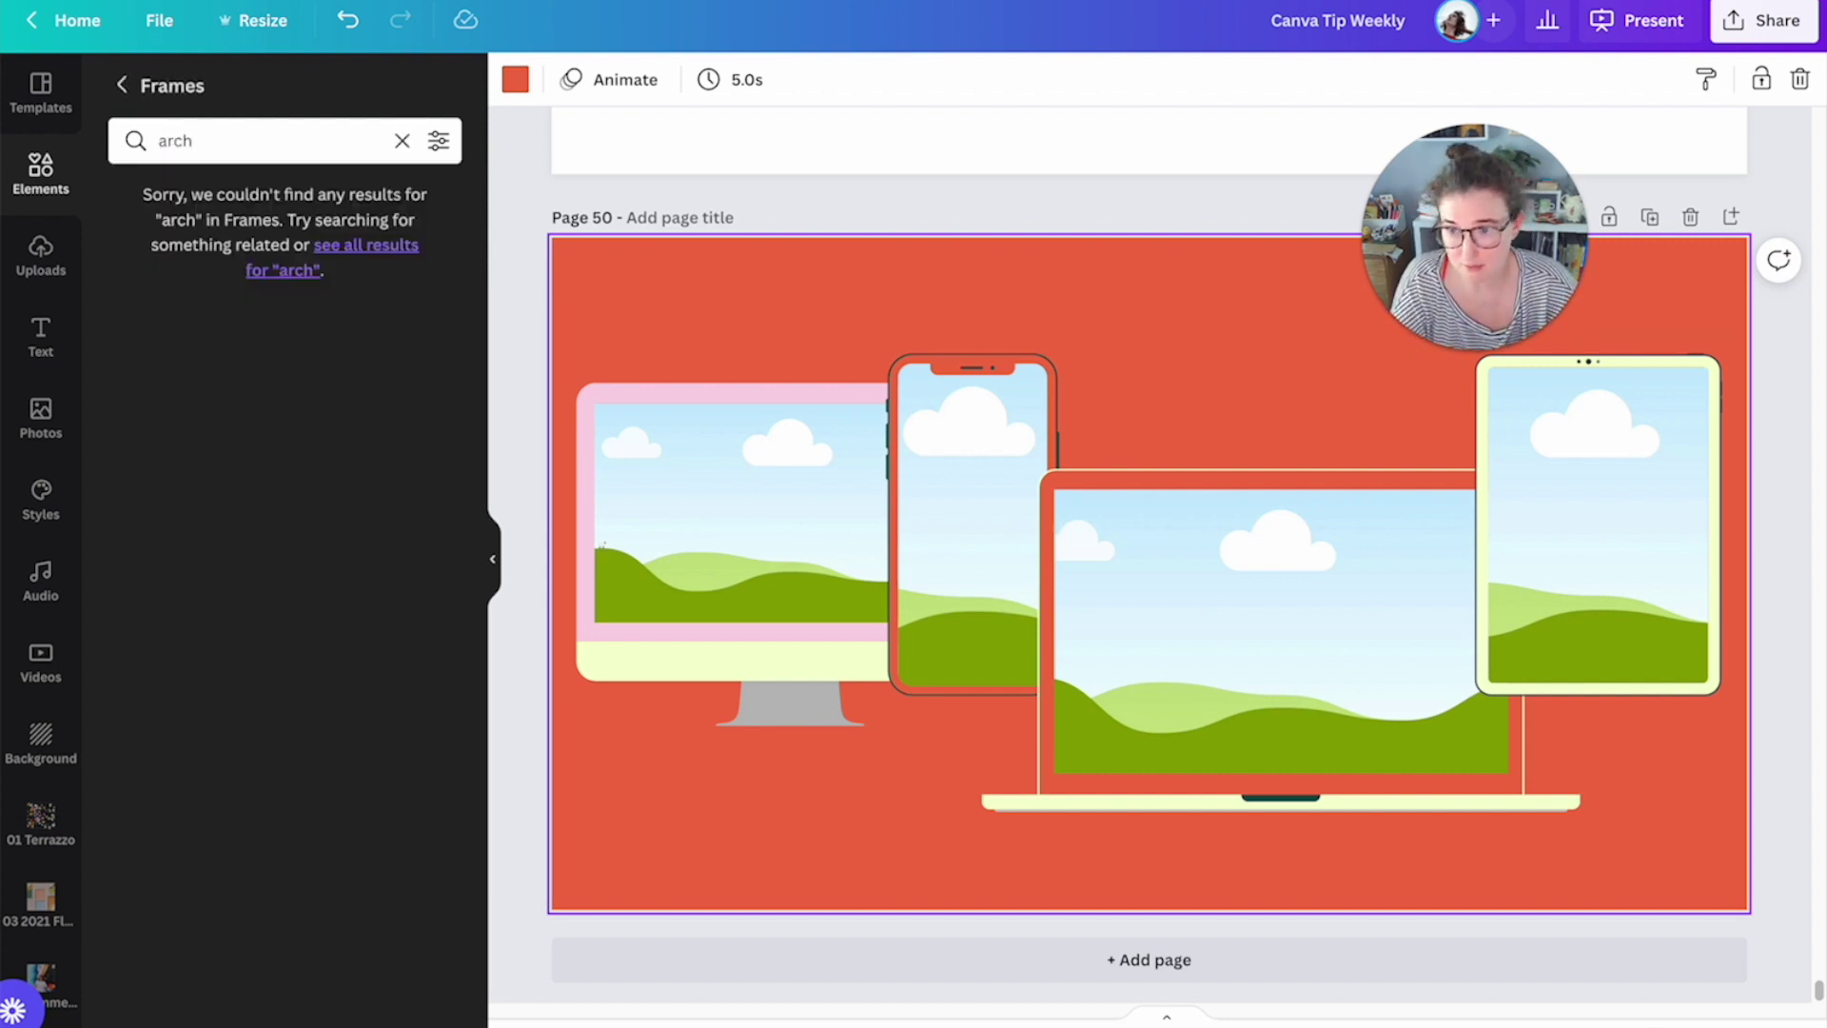
left_click(196, 138)
Step: Search all Elements for 'arch' and scroll through the arch graphics and photos
left_click(122, 85)
left_click(195, 93)
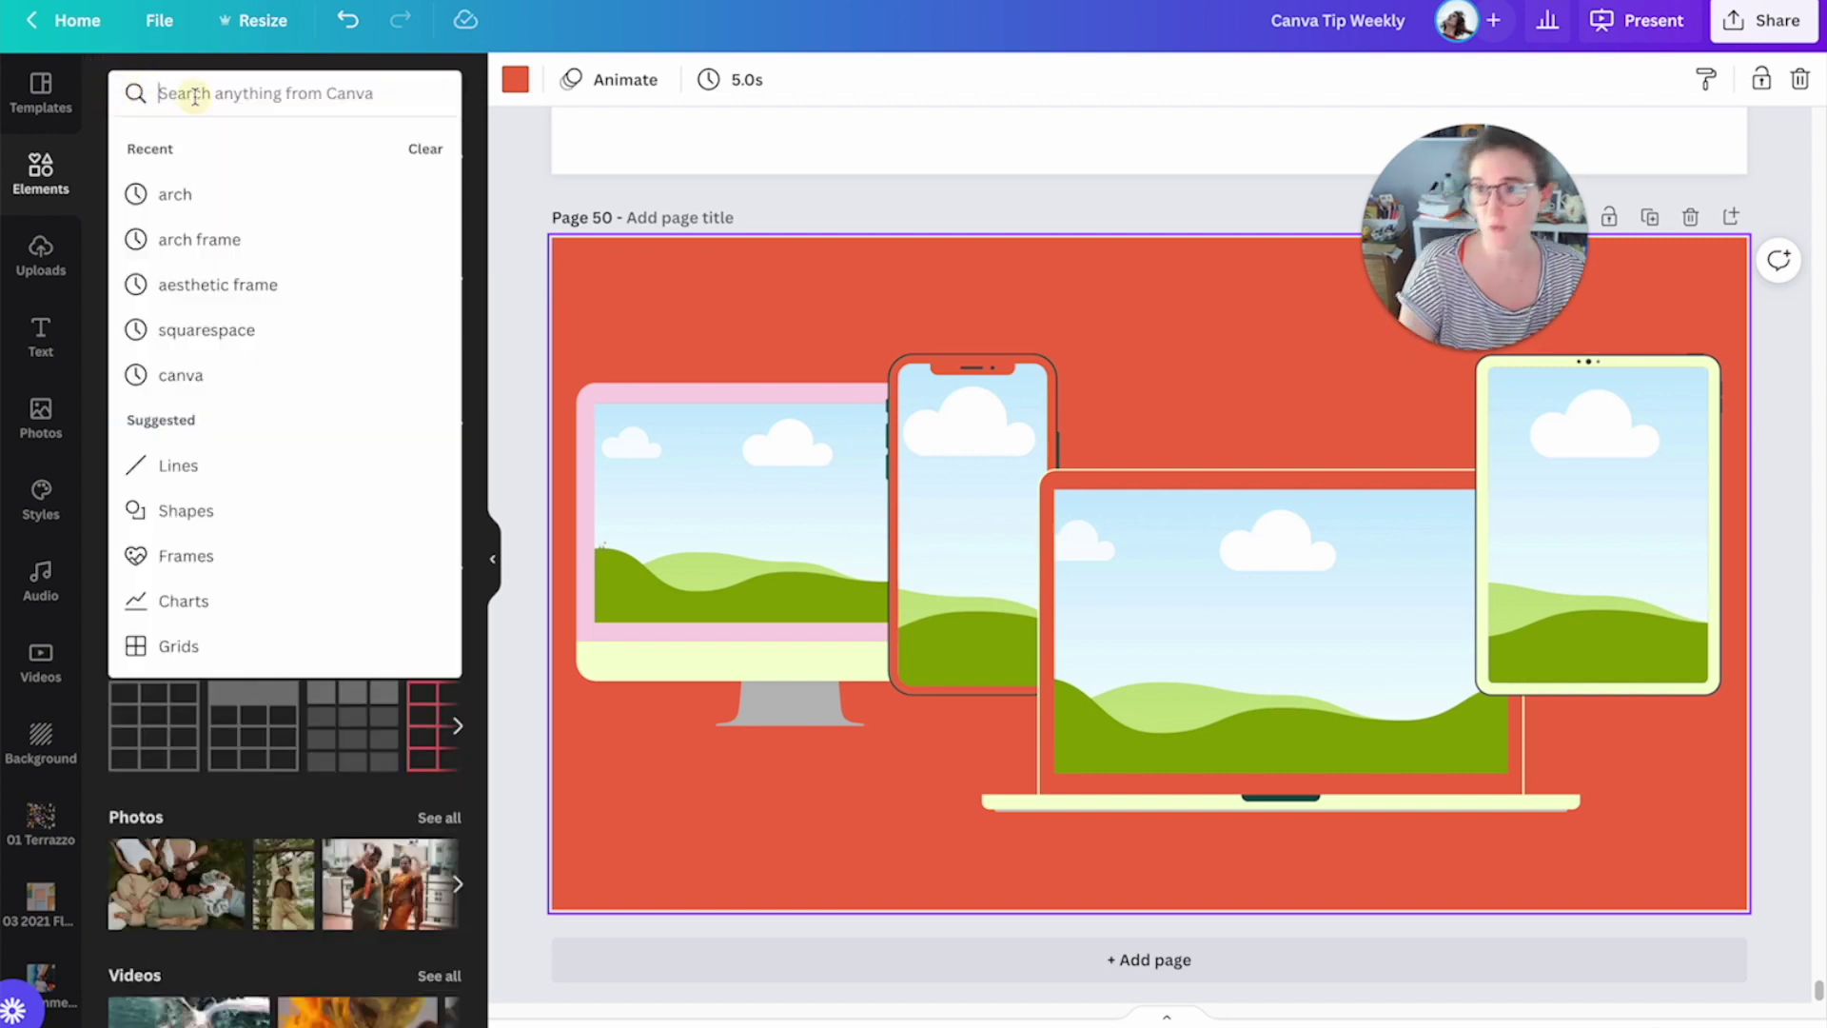
type("arch")
key("Return")
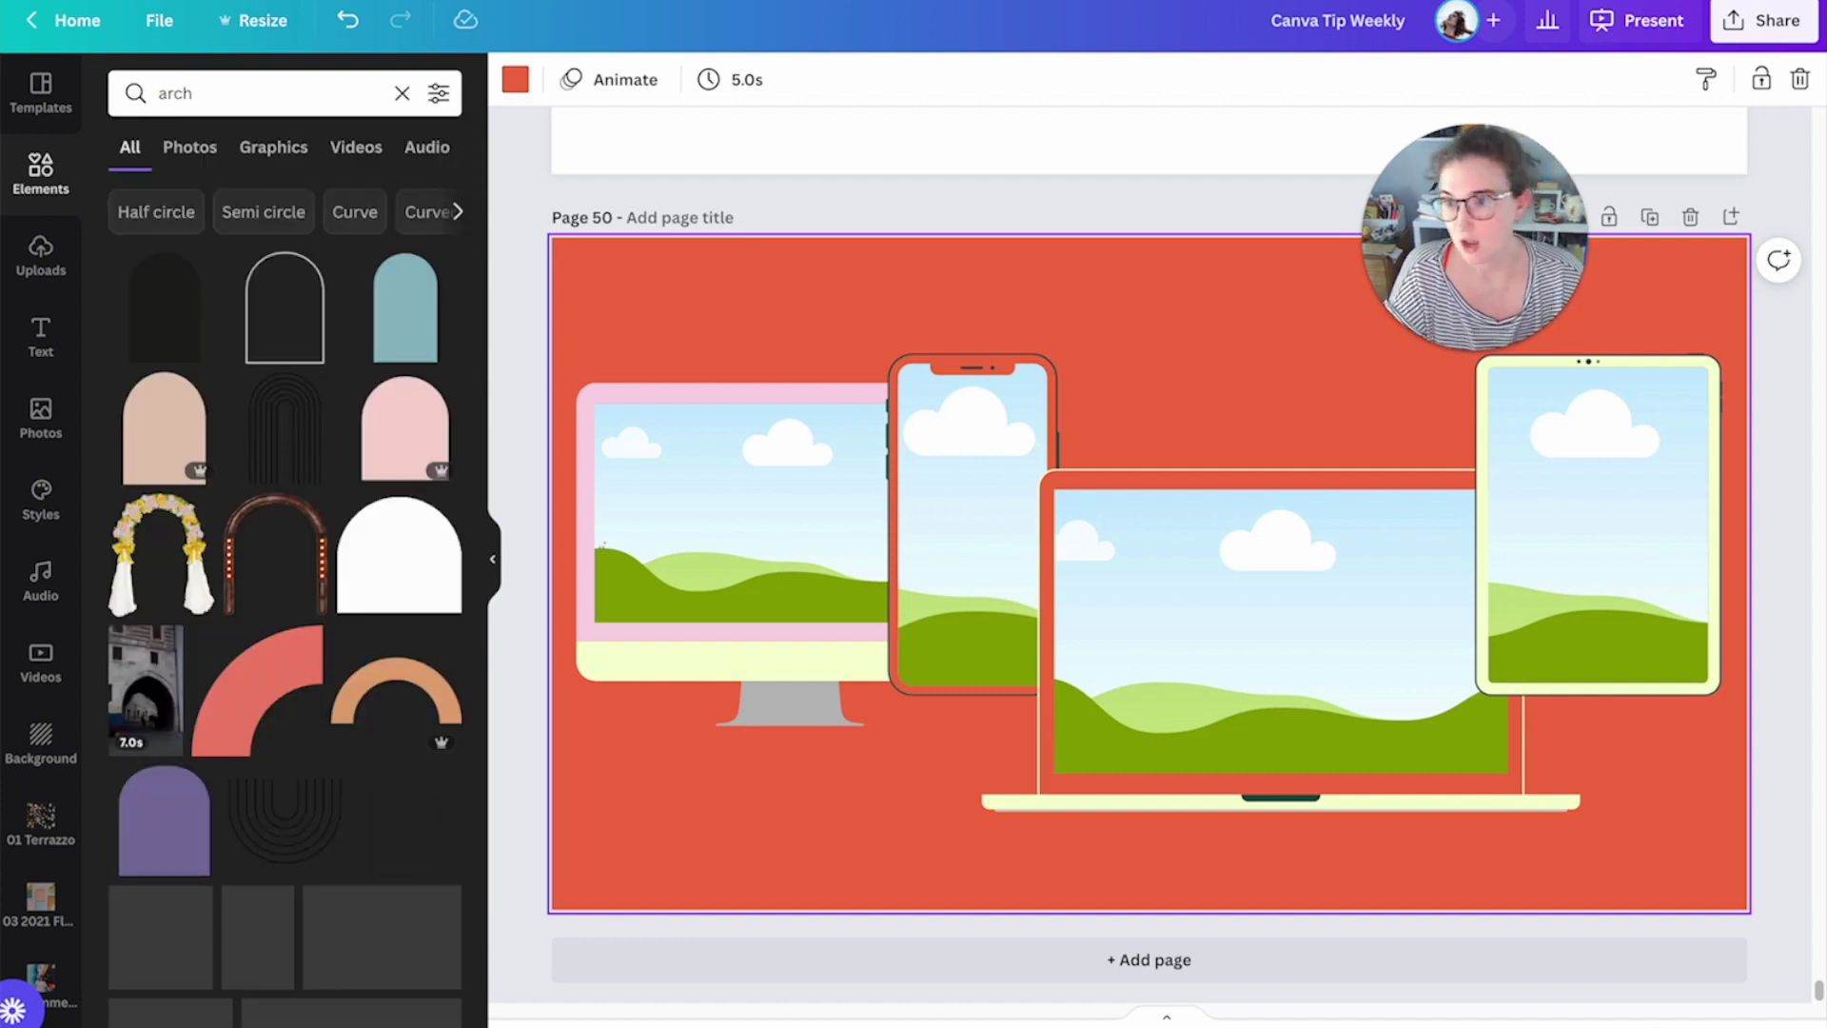
scroll(315, 561, "down", 10)
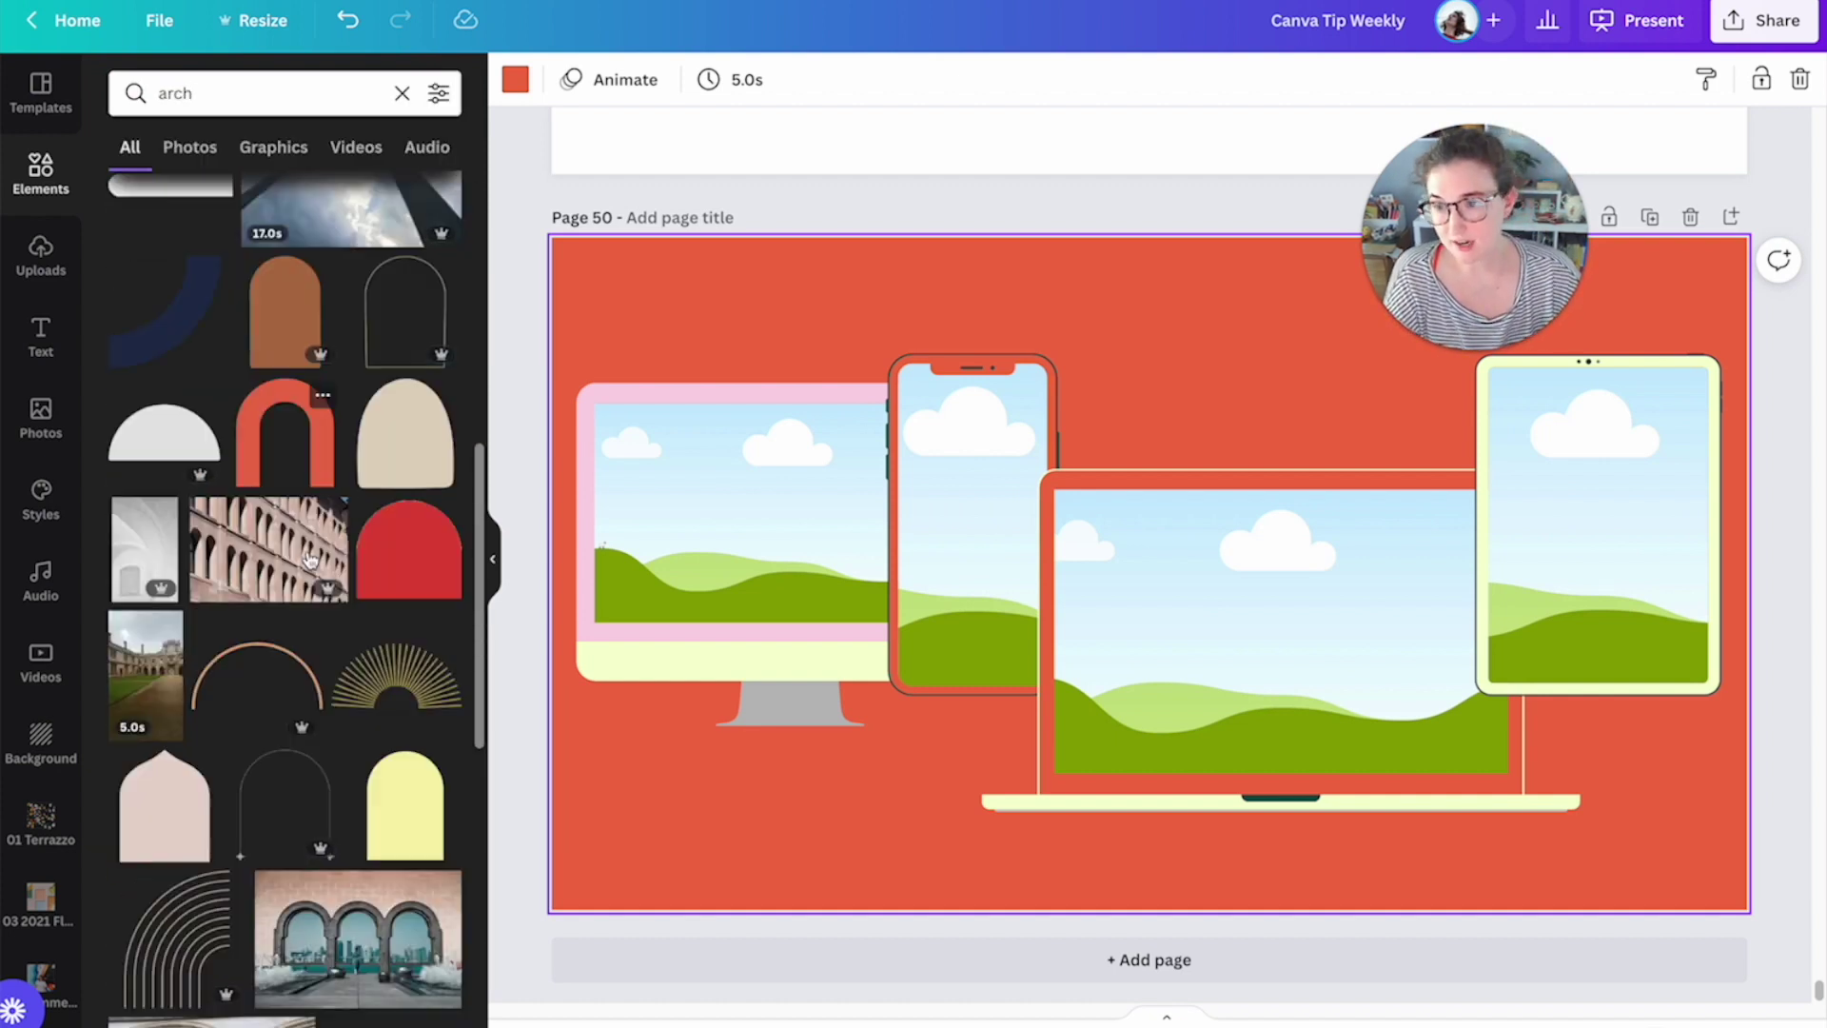
scroll(309, 560, "down", 4)
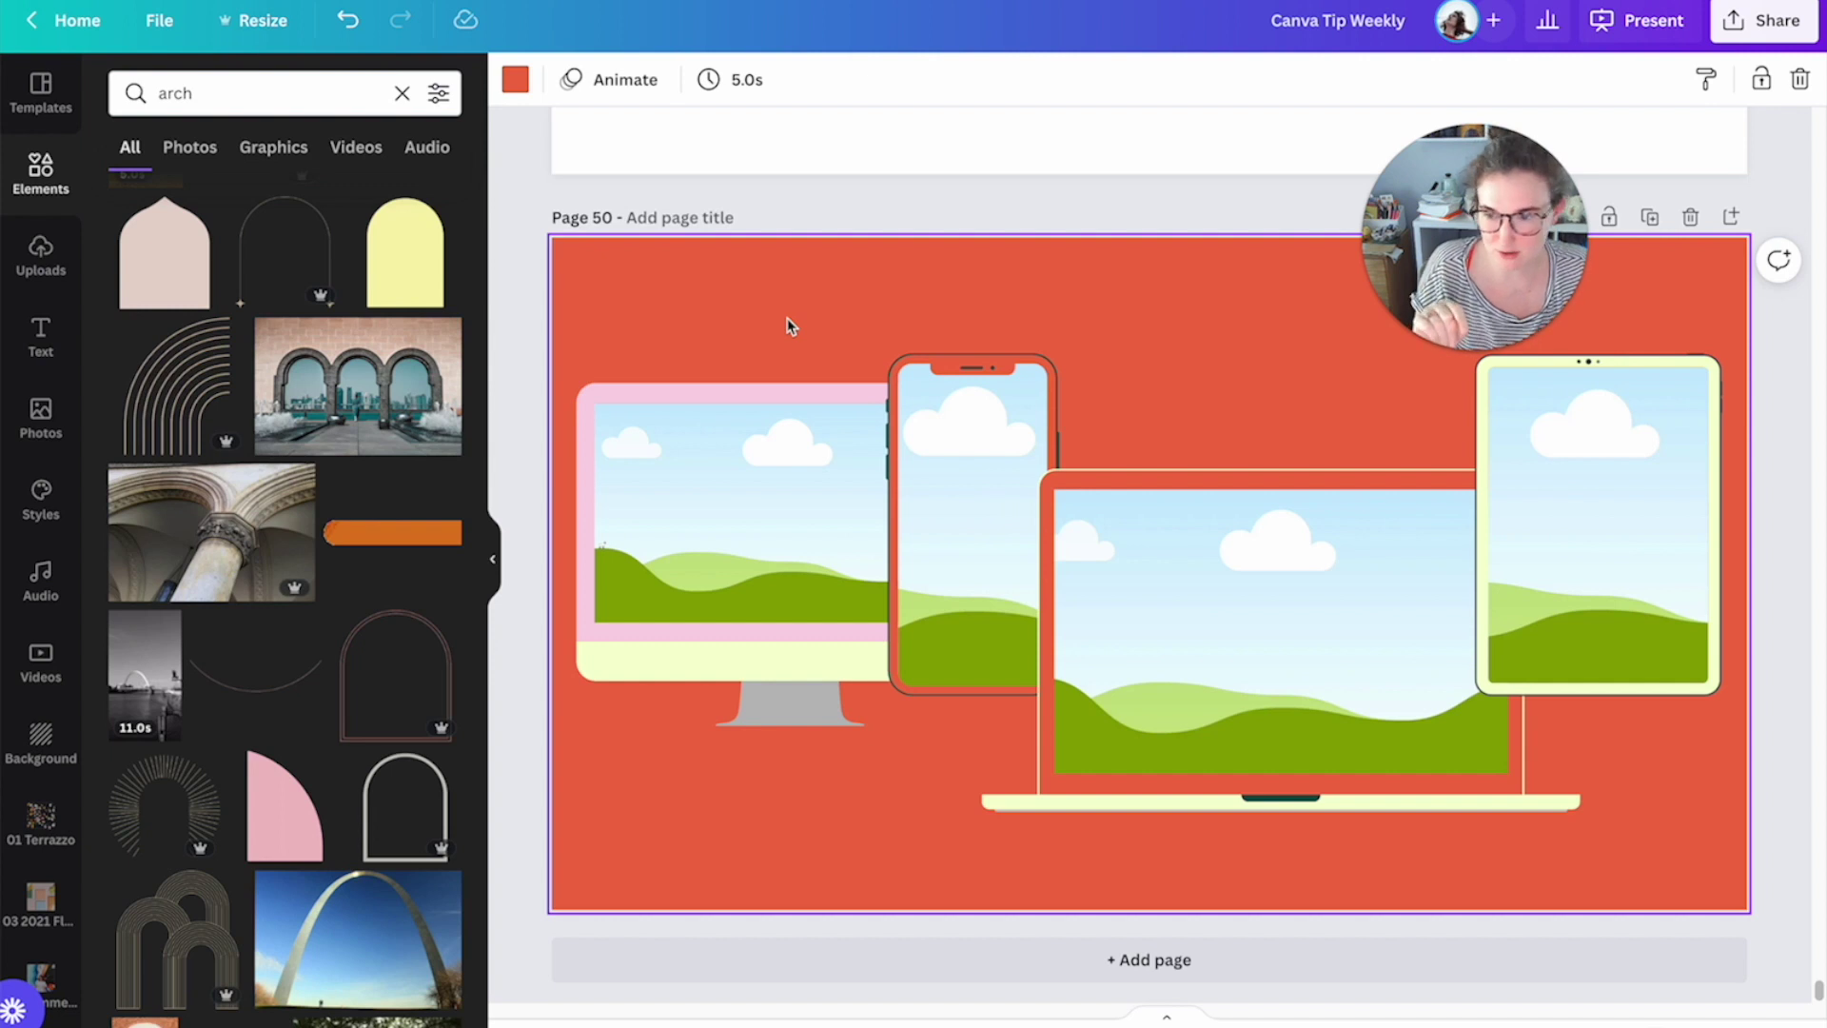
scroll(784, 318, "down", 1)
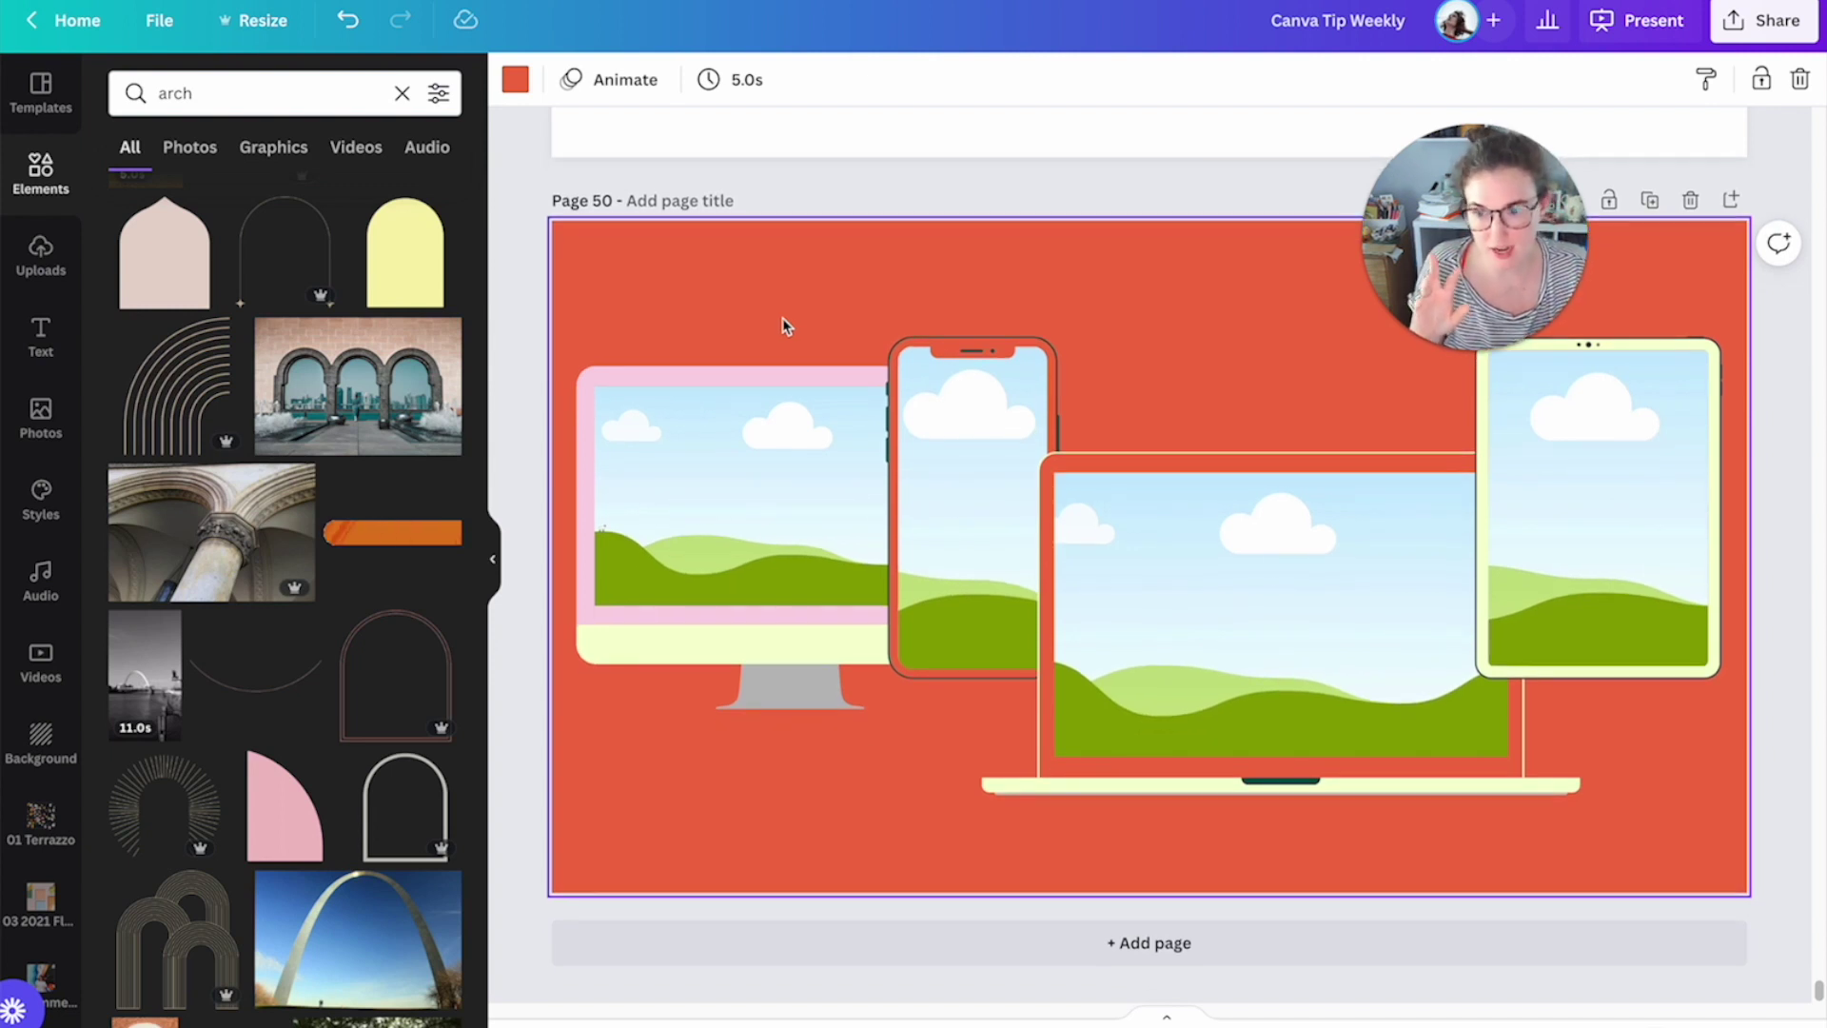
scroll(1130, 445, "up", 6)
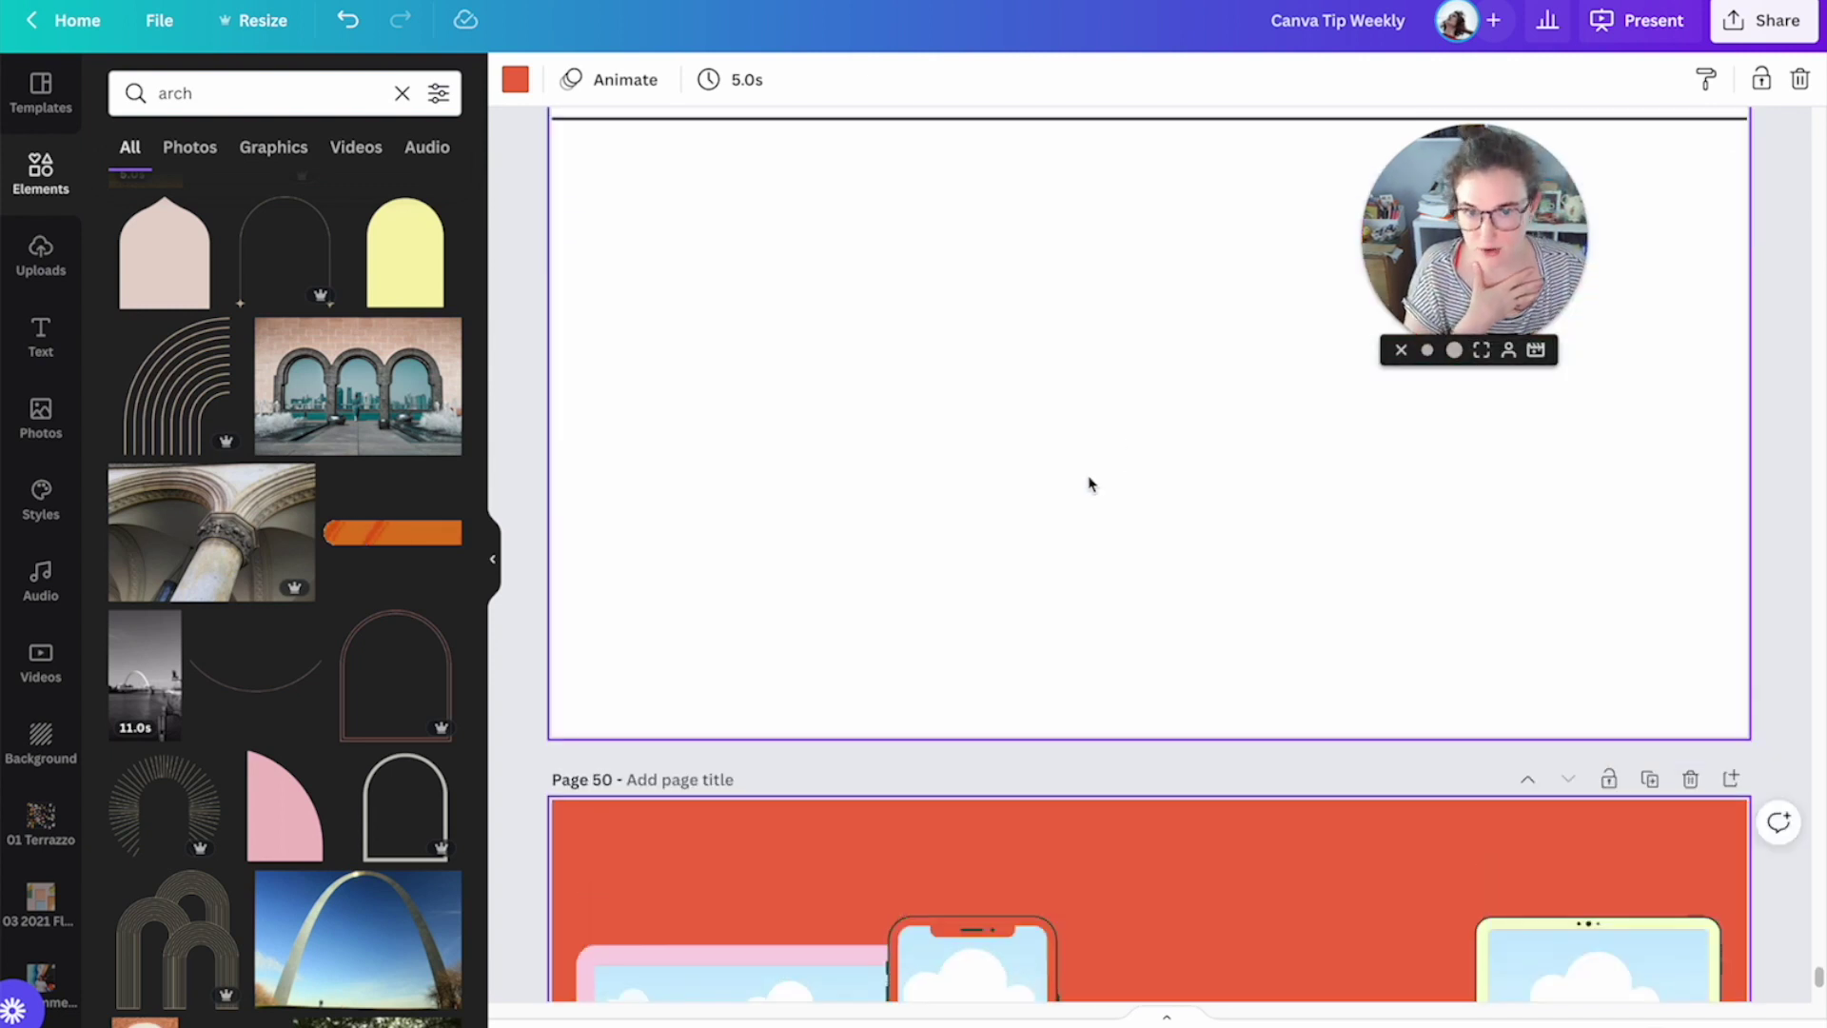
Step: Select blank page 49 and open the full Frames list from Elements
left_click(966, 551)
scroll(350, 665, "down", 10)
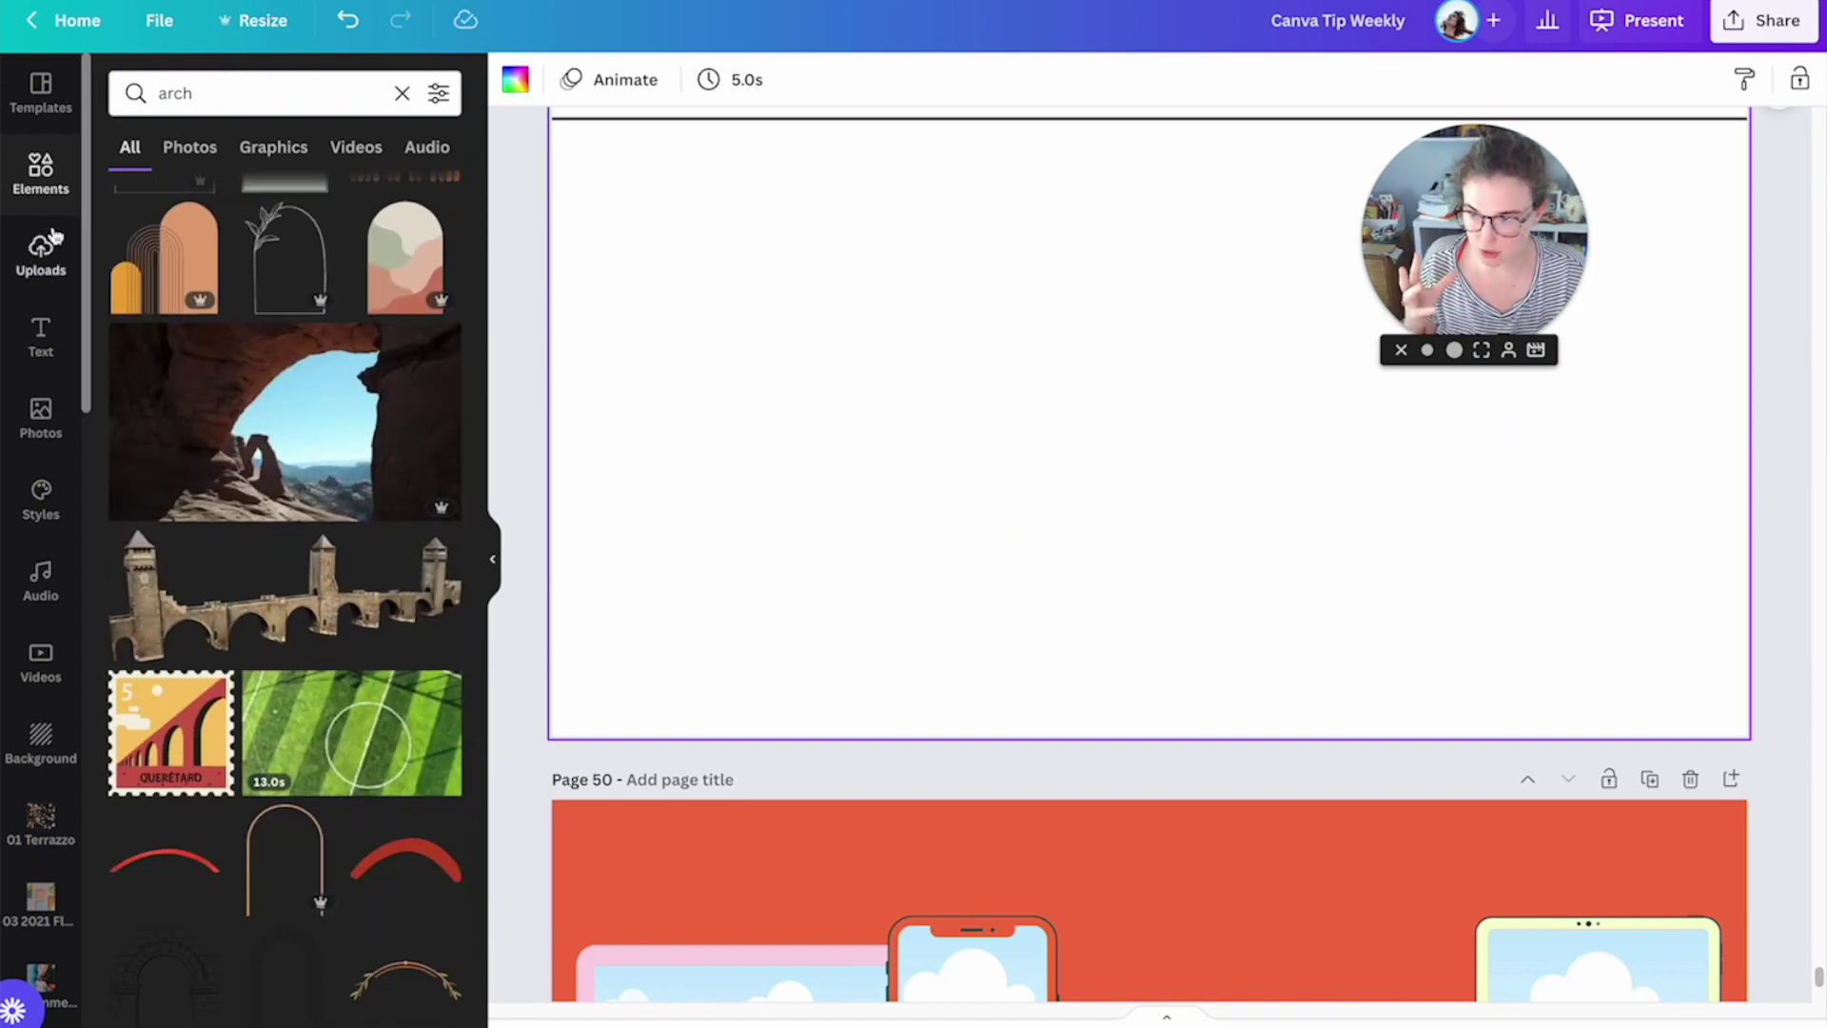
left_click(41, 176)
scroll(317, 628, "down", 10)
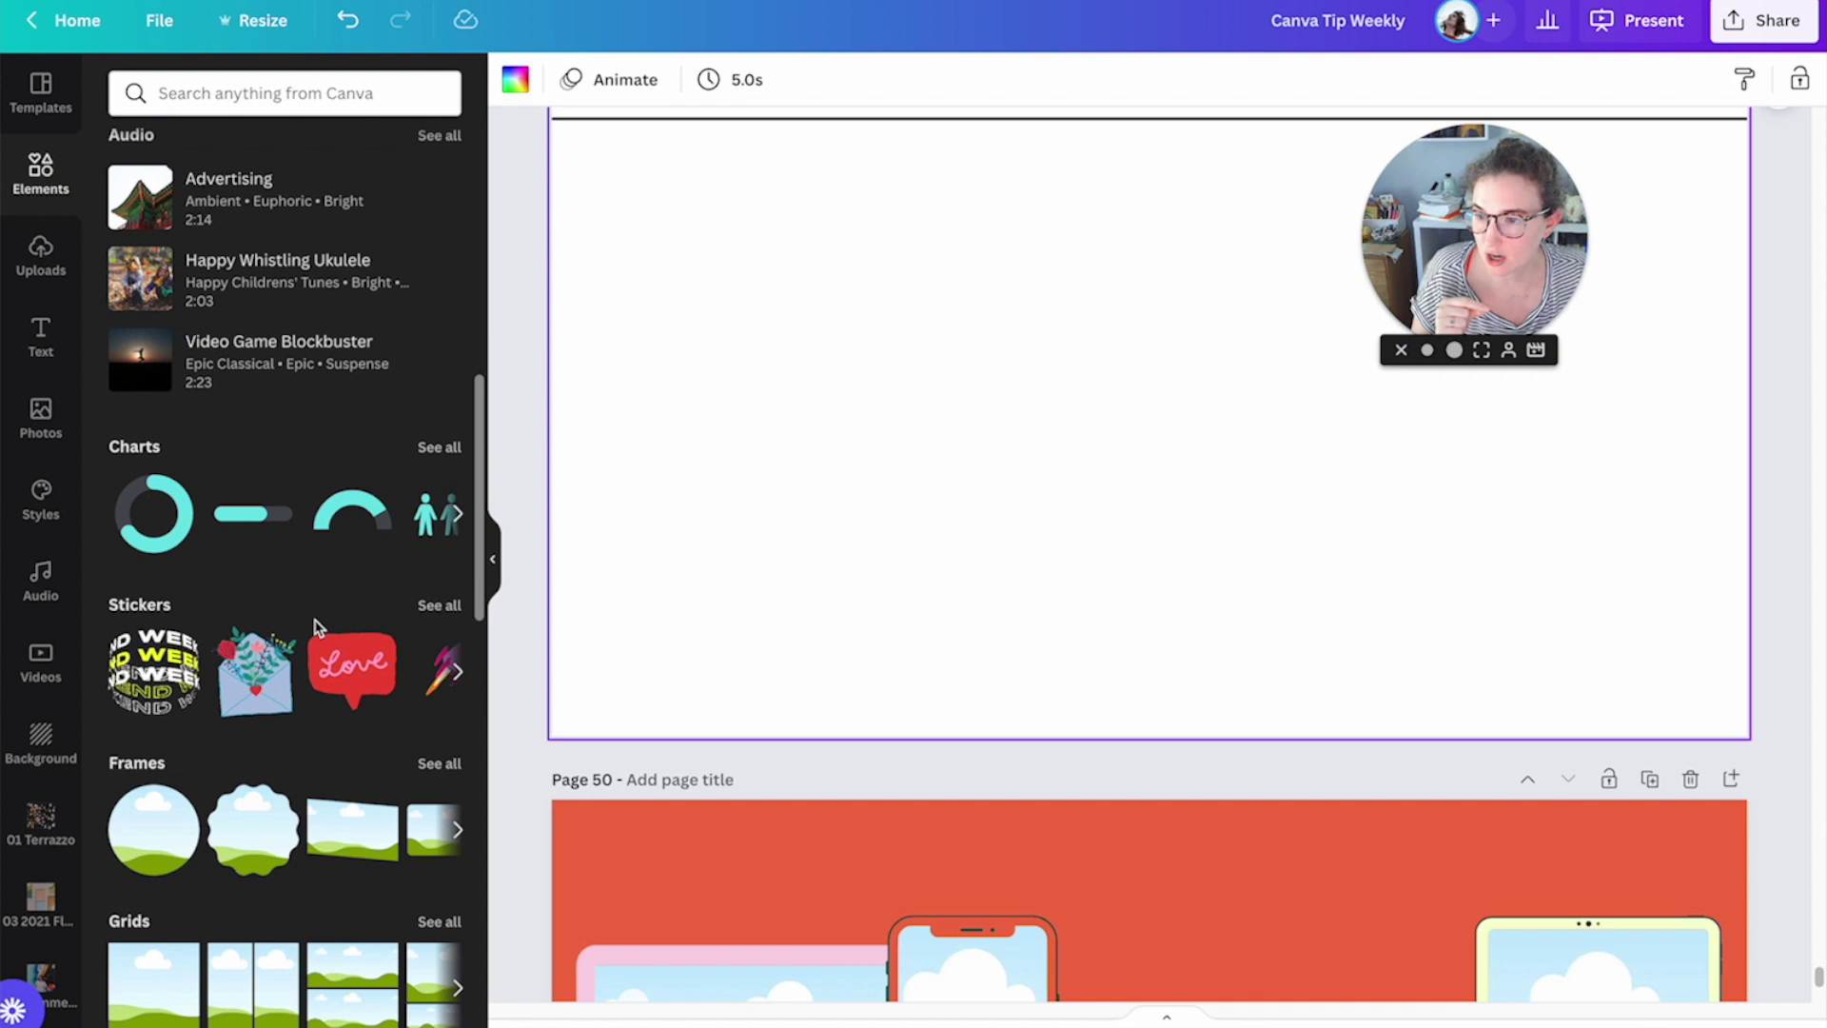
left_click(426, 761)
scroll(367, 684, "down", 3)
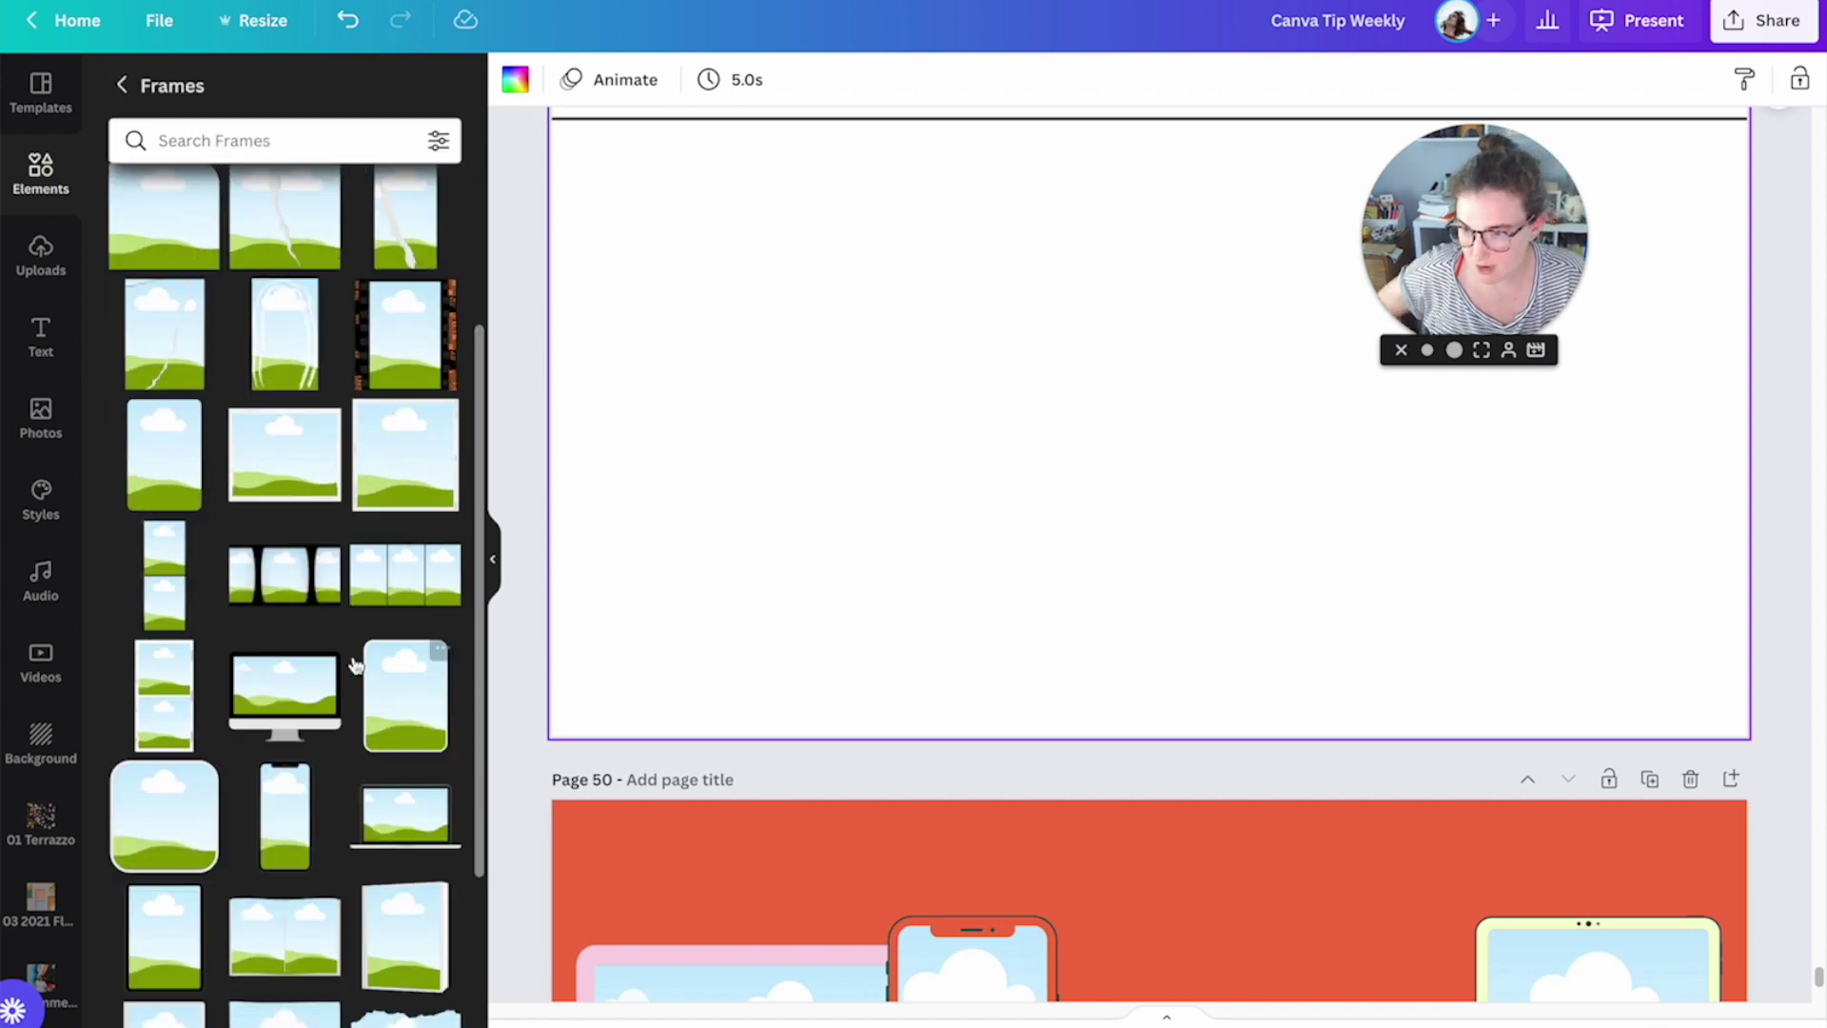
scroll(358, 647, "up", 3)
Step: Scroll the frames list to the oval frame and drag it onto page 49
left_click(481, 376)
mouse_move(482, 411)
left_mouse_down()
mouse_move(448, 951)
mouse_move(471, 1023)
left_mouse_up()
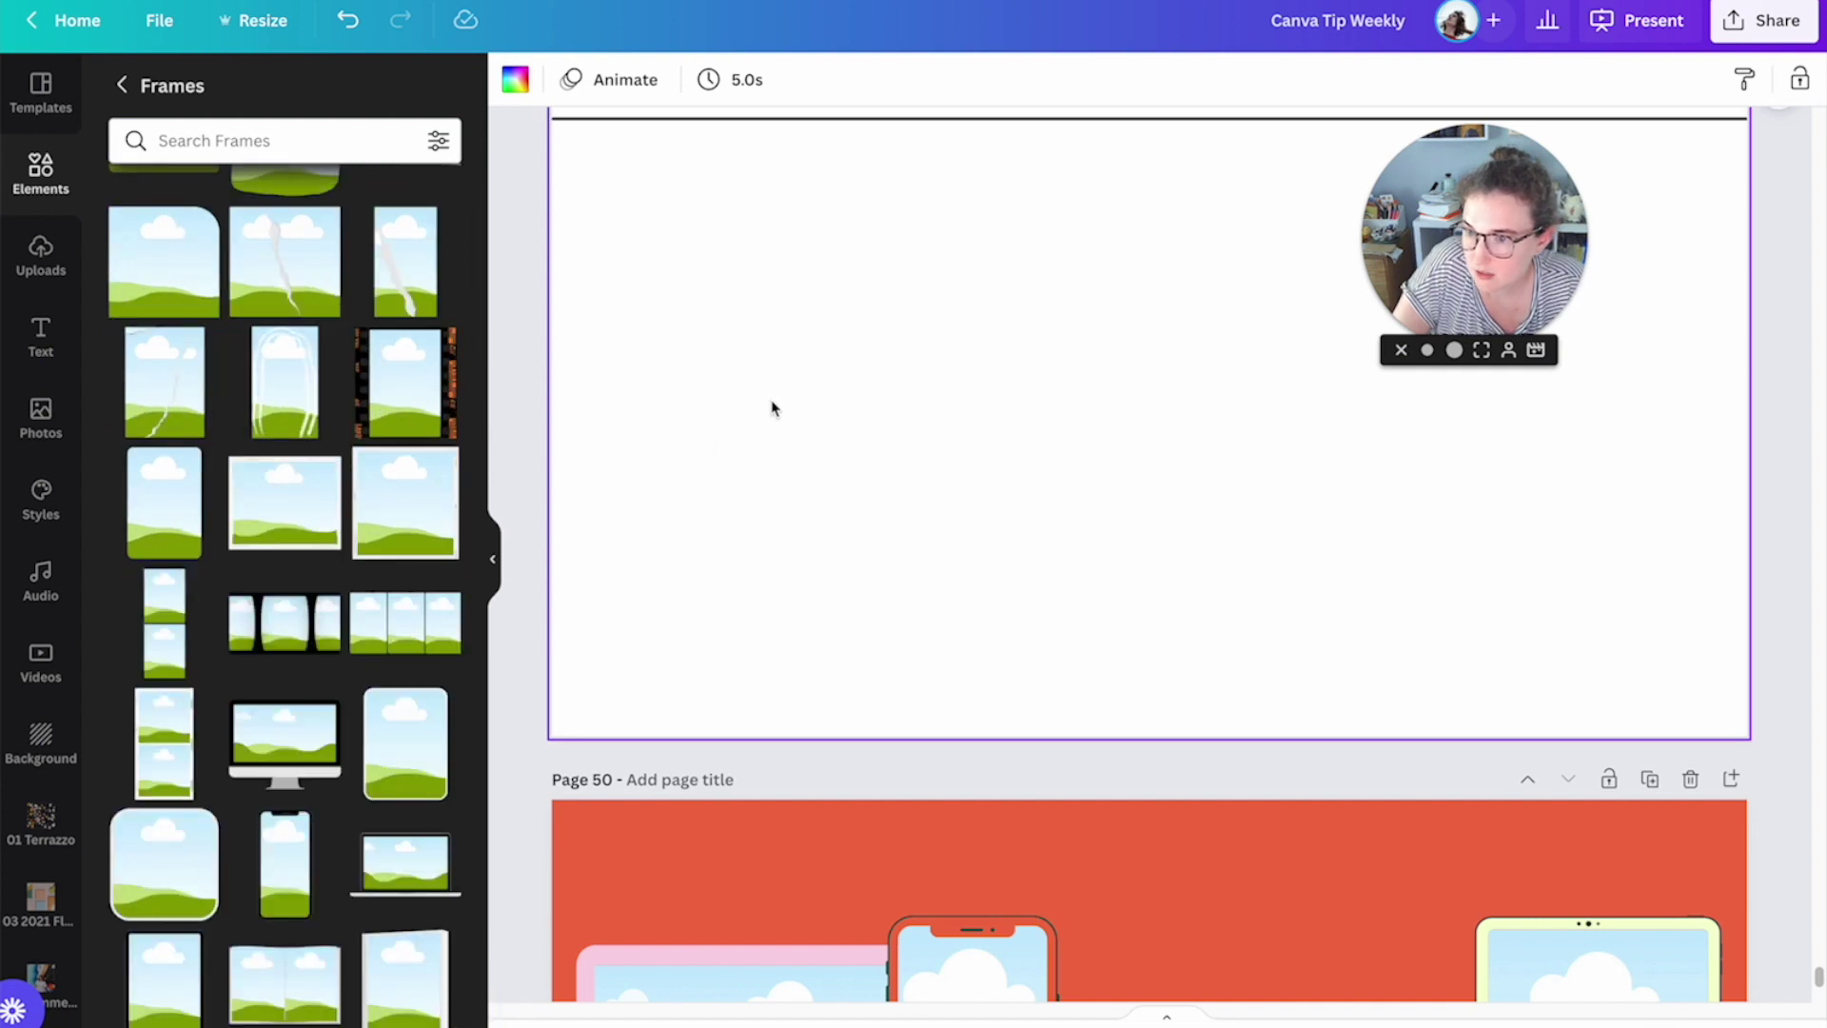
scroll(314, 641, "down", 4)
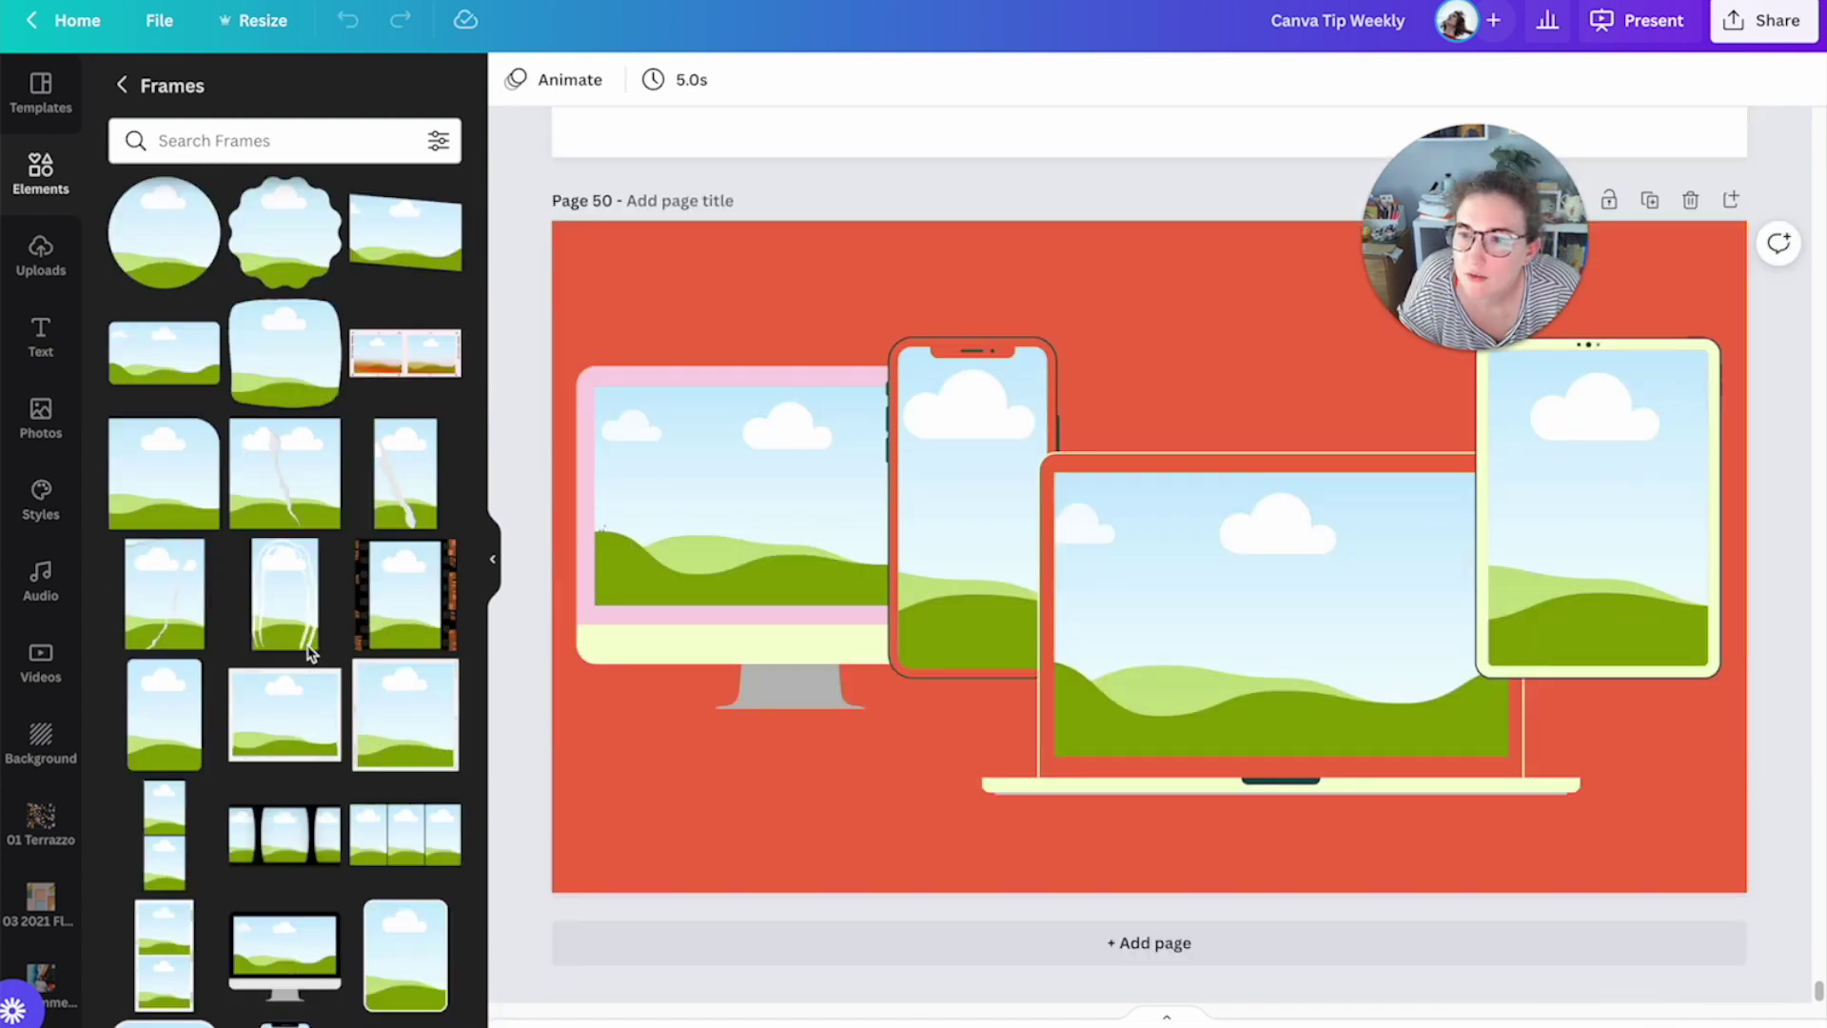
scroll(310, 652, "down", 10)
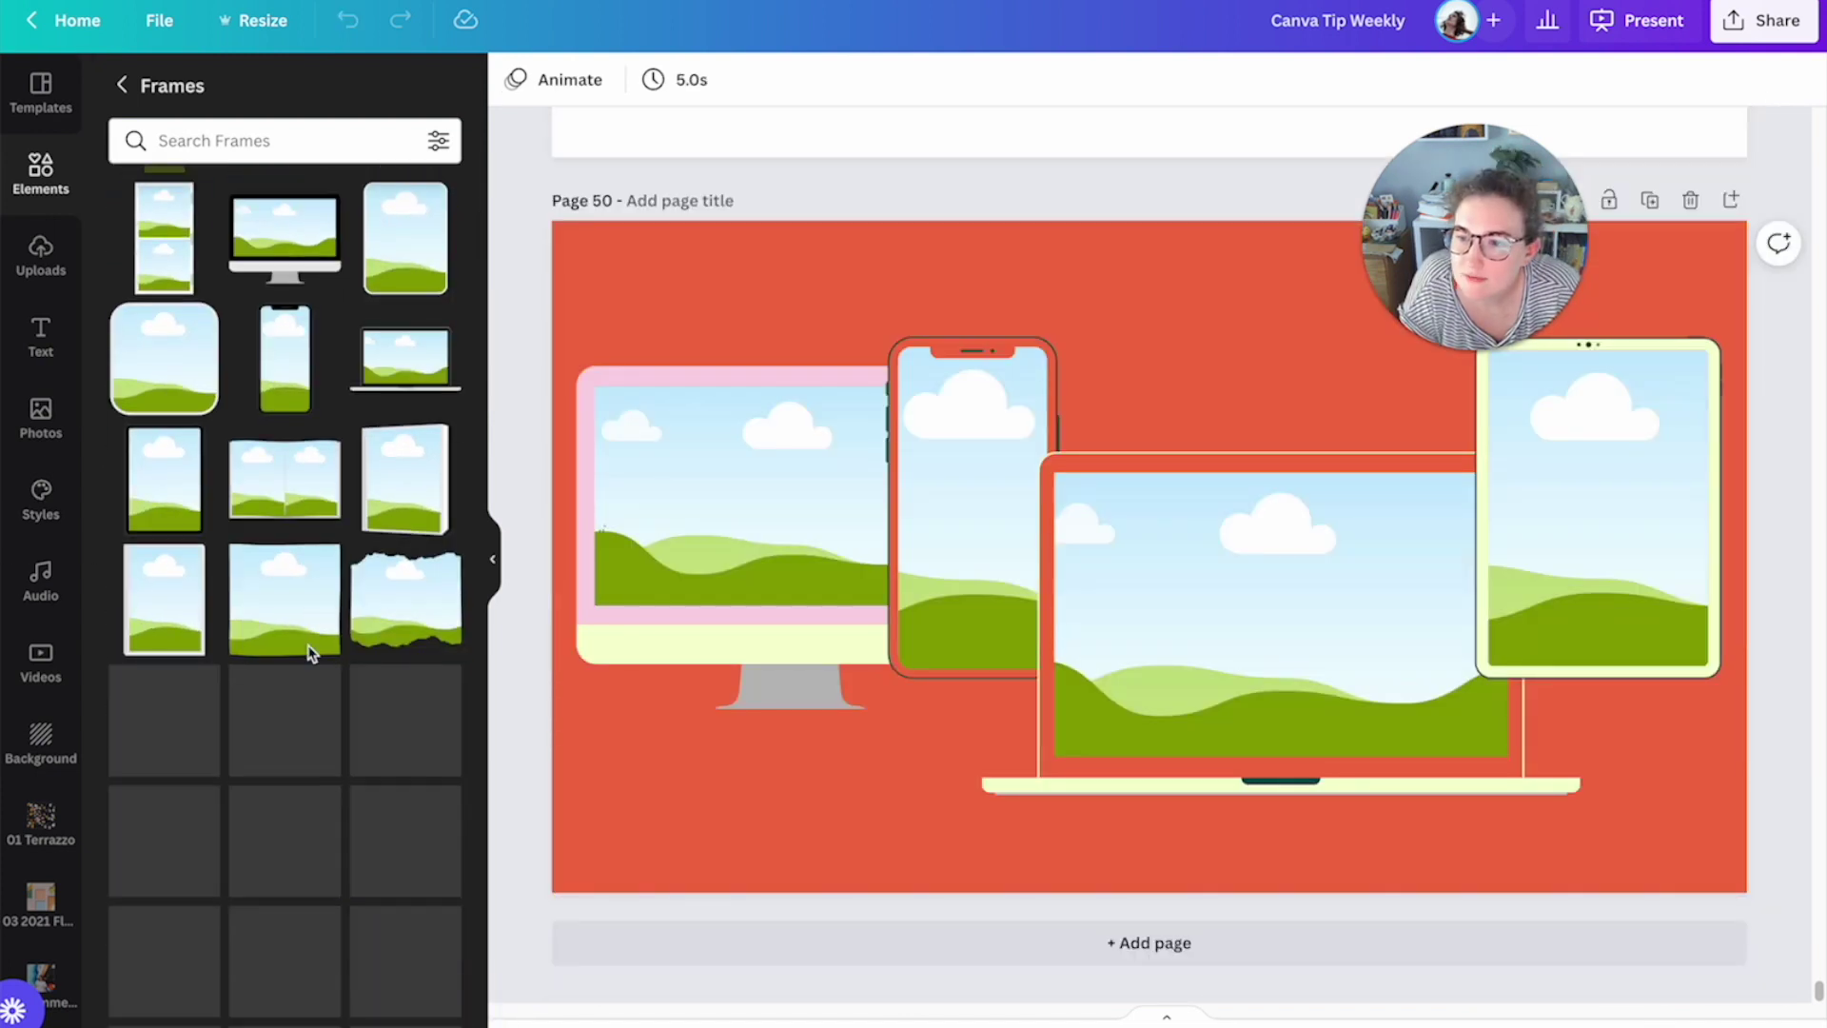
scroll(311, 653, "down", 6)
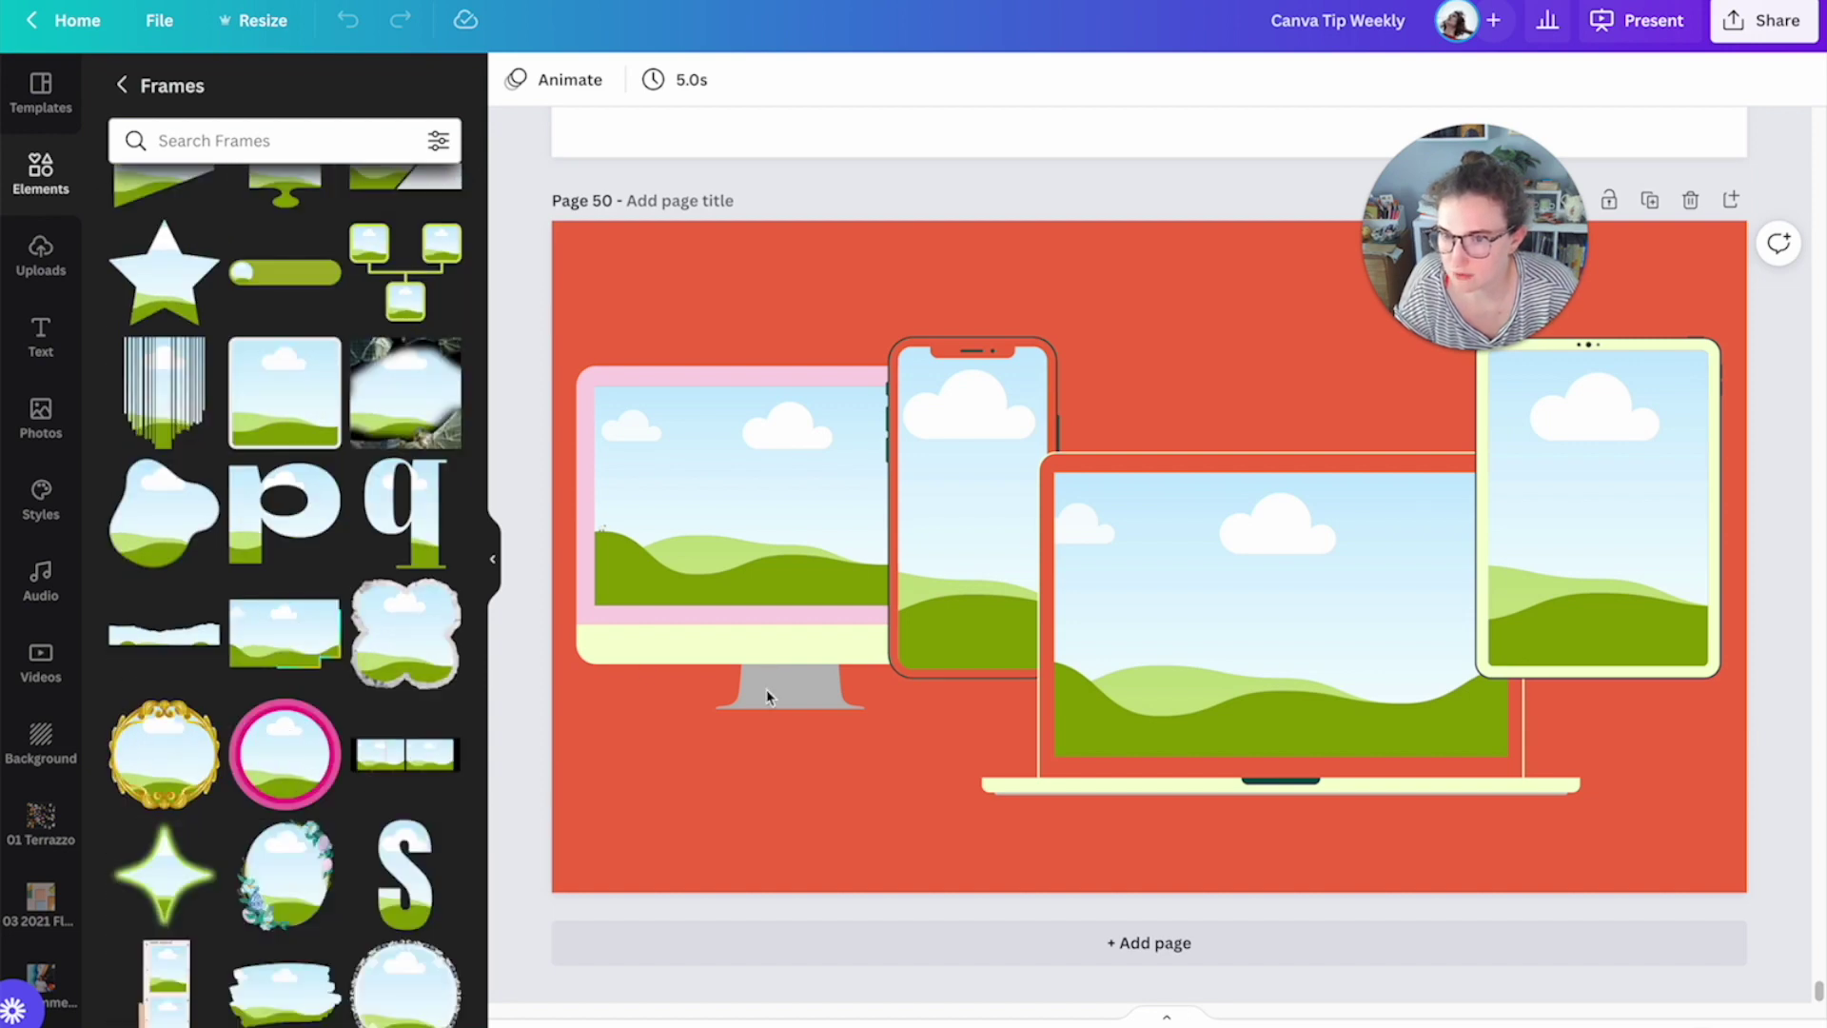
scroll(804, 691, "up", 7)
scroll(317, 645, "down", 6)
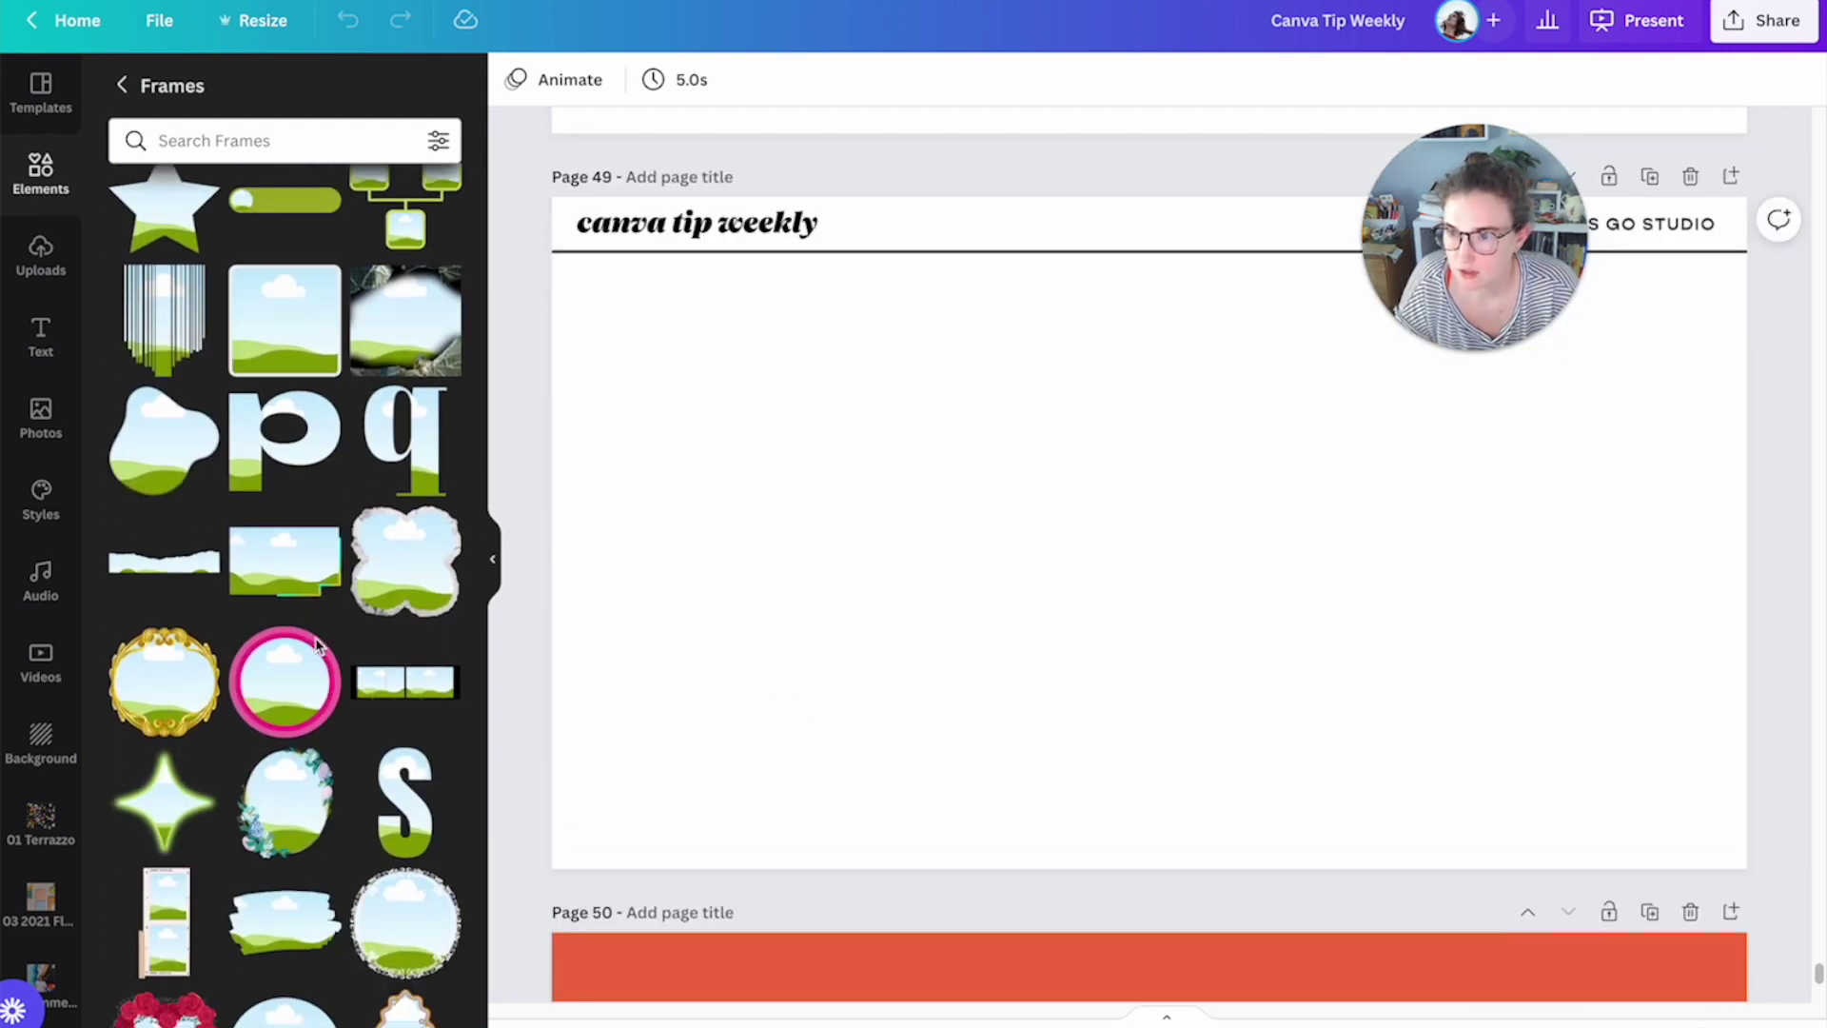
scroll(304, 653, "down", 3)
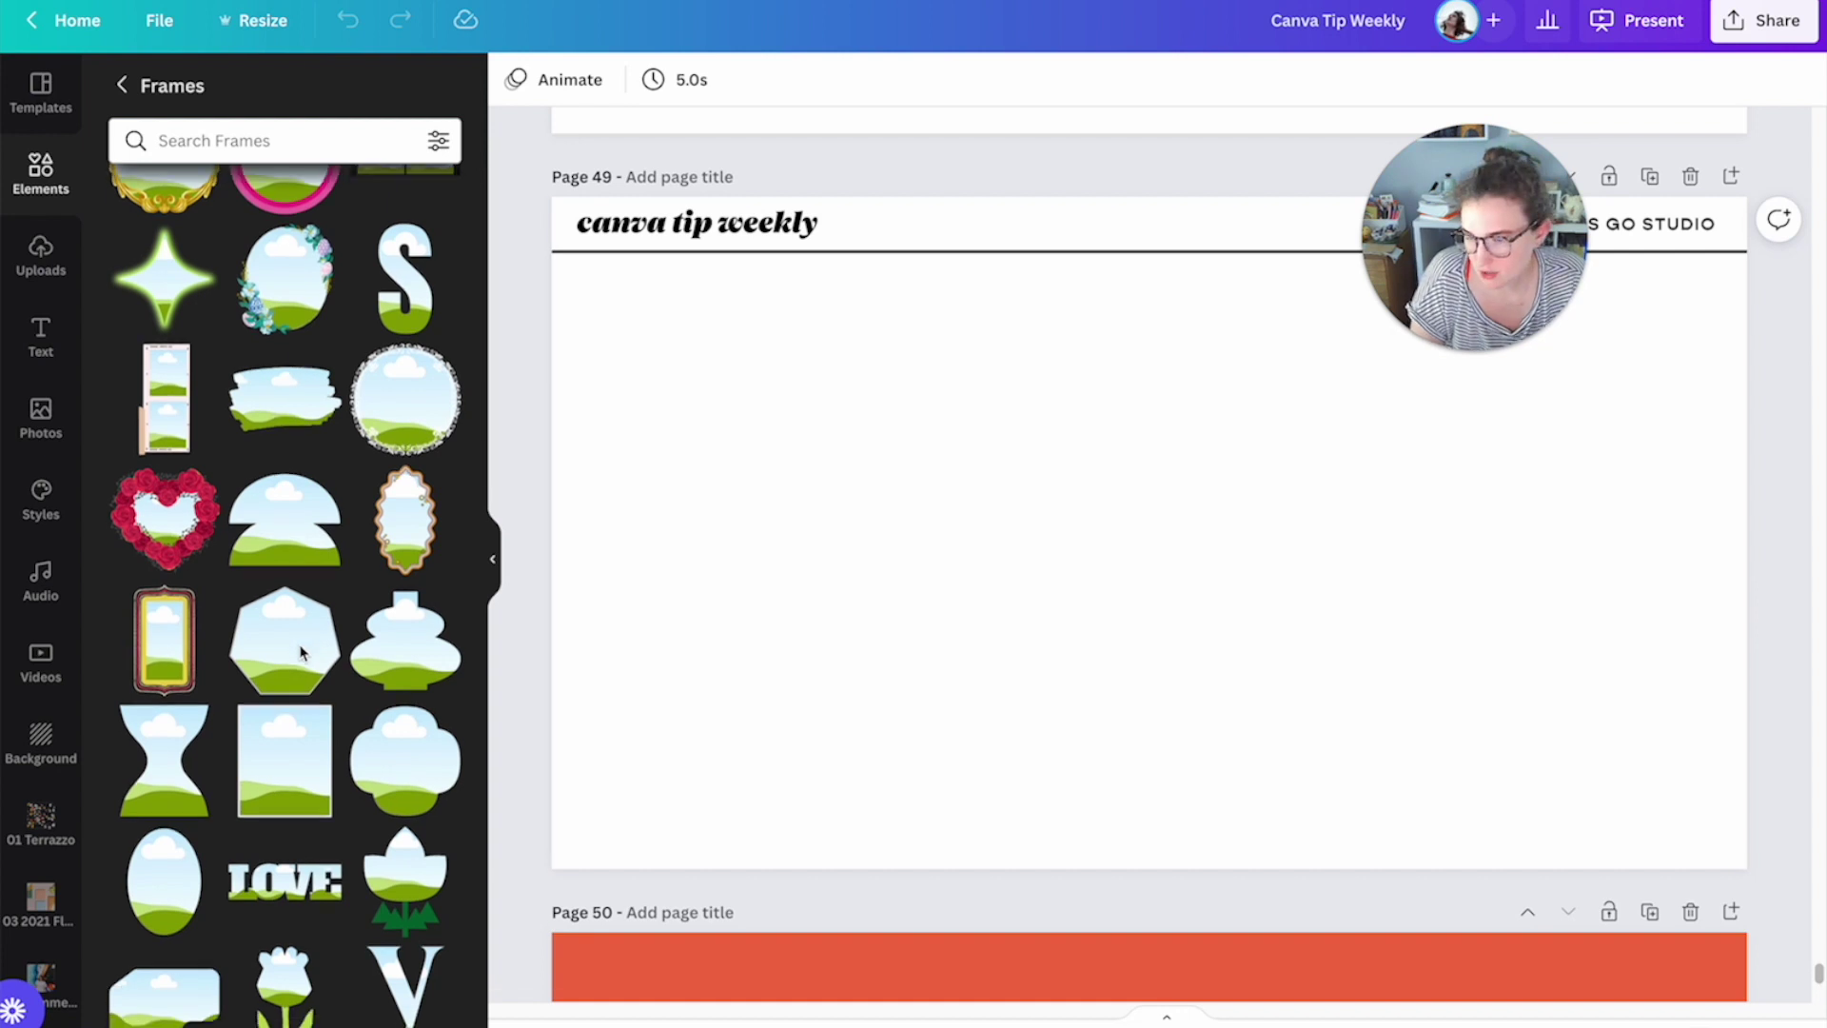
left_click_drag(163, 652, 607, 638)
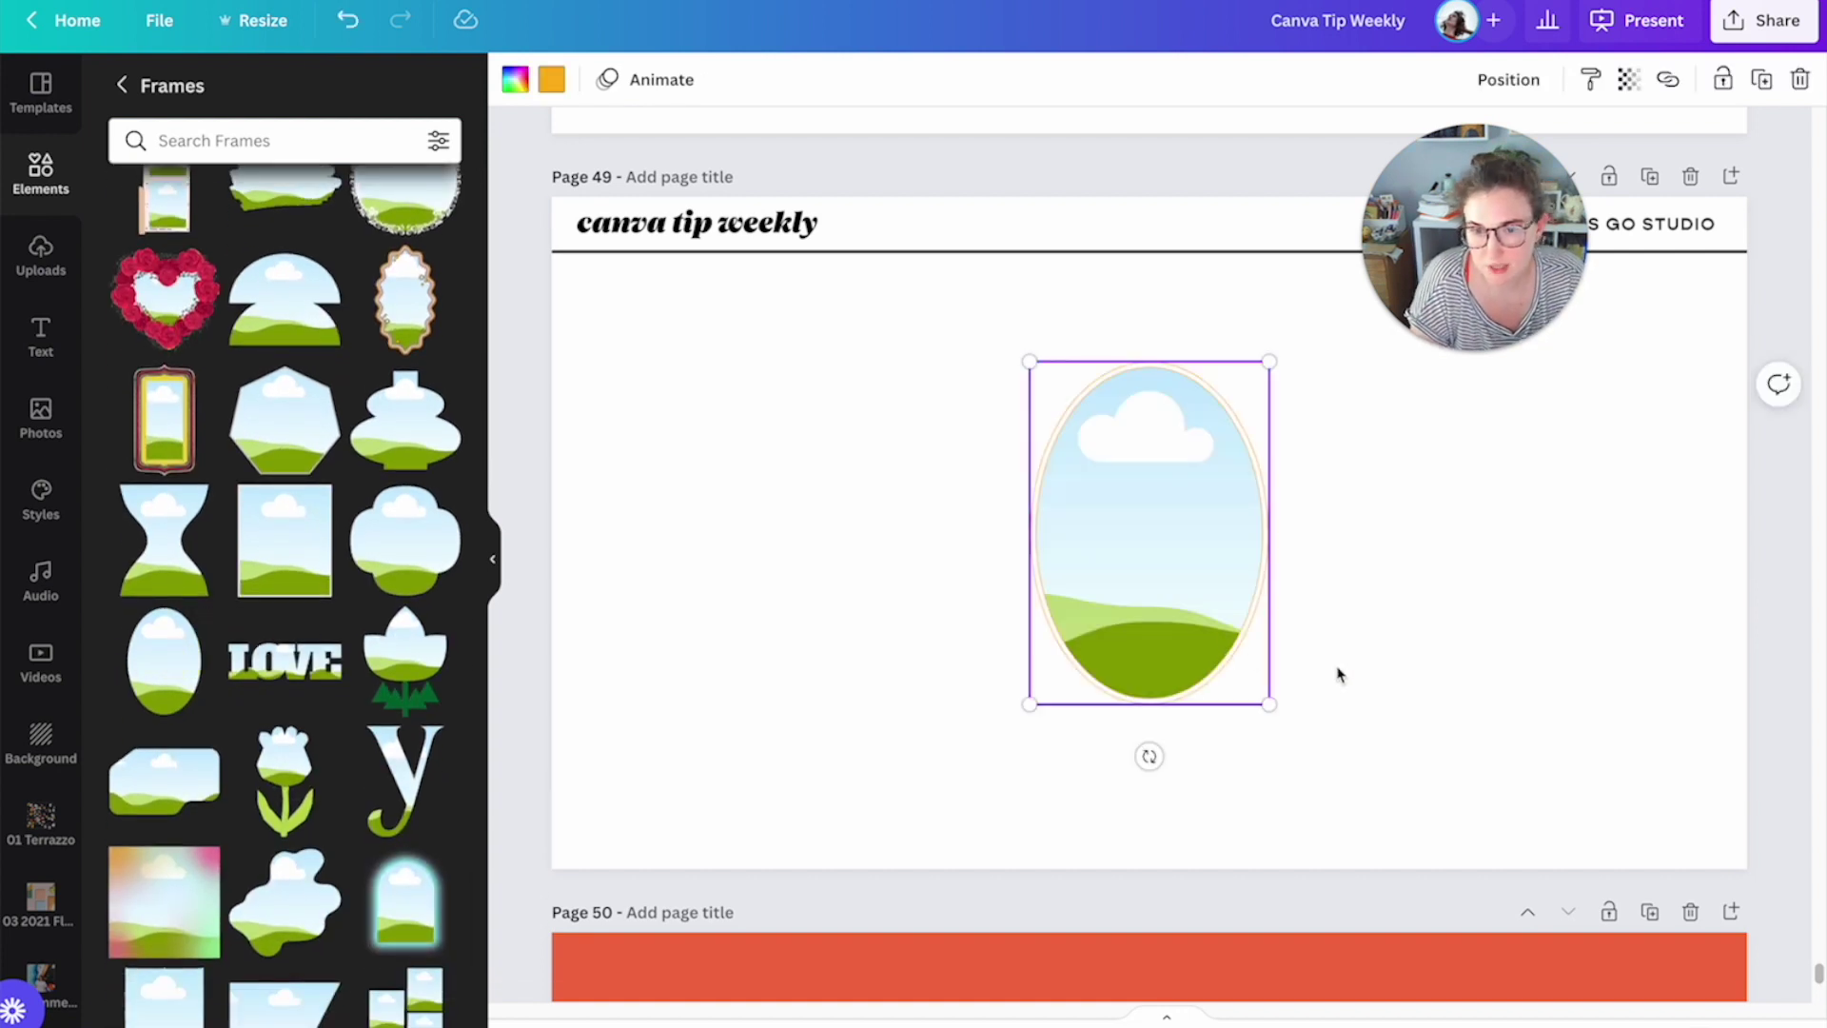
Step: Move the oval frame over to the left side of page 49
left_click_drag(1139, 596, 1016, 596)
left_click(553, 80)
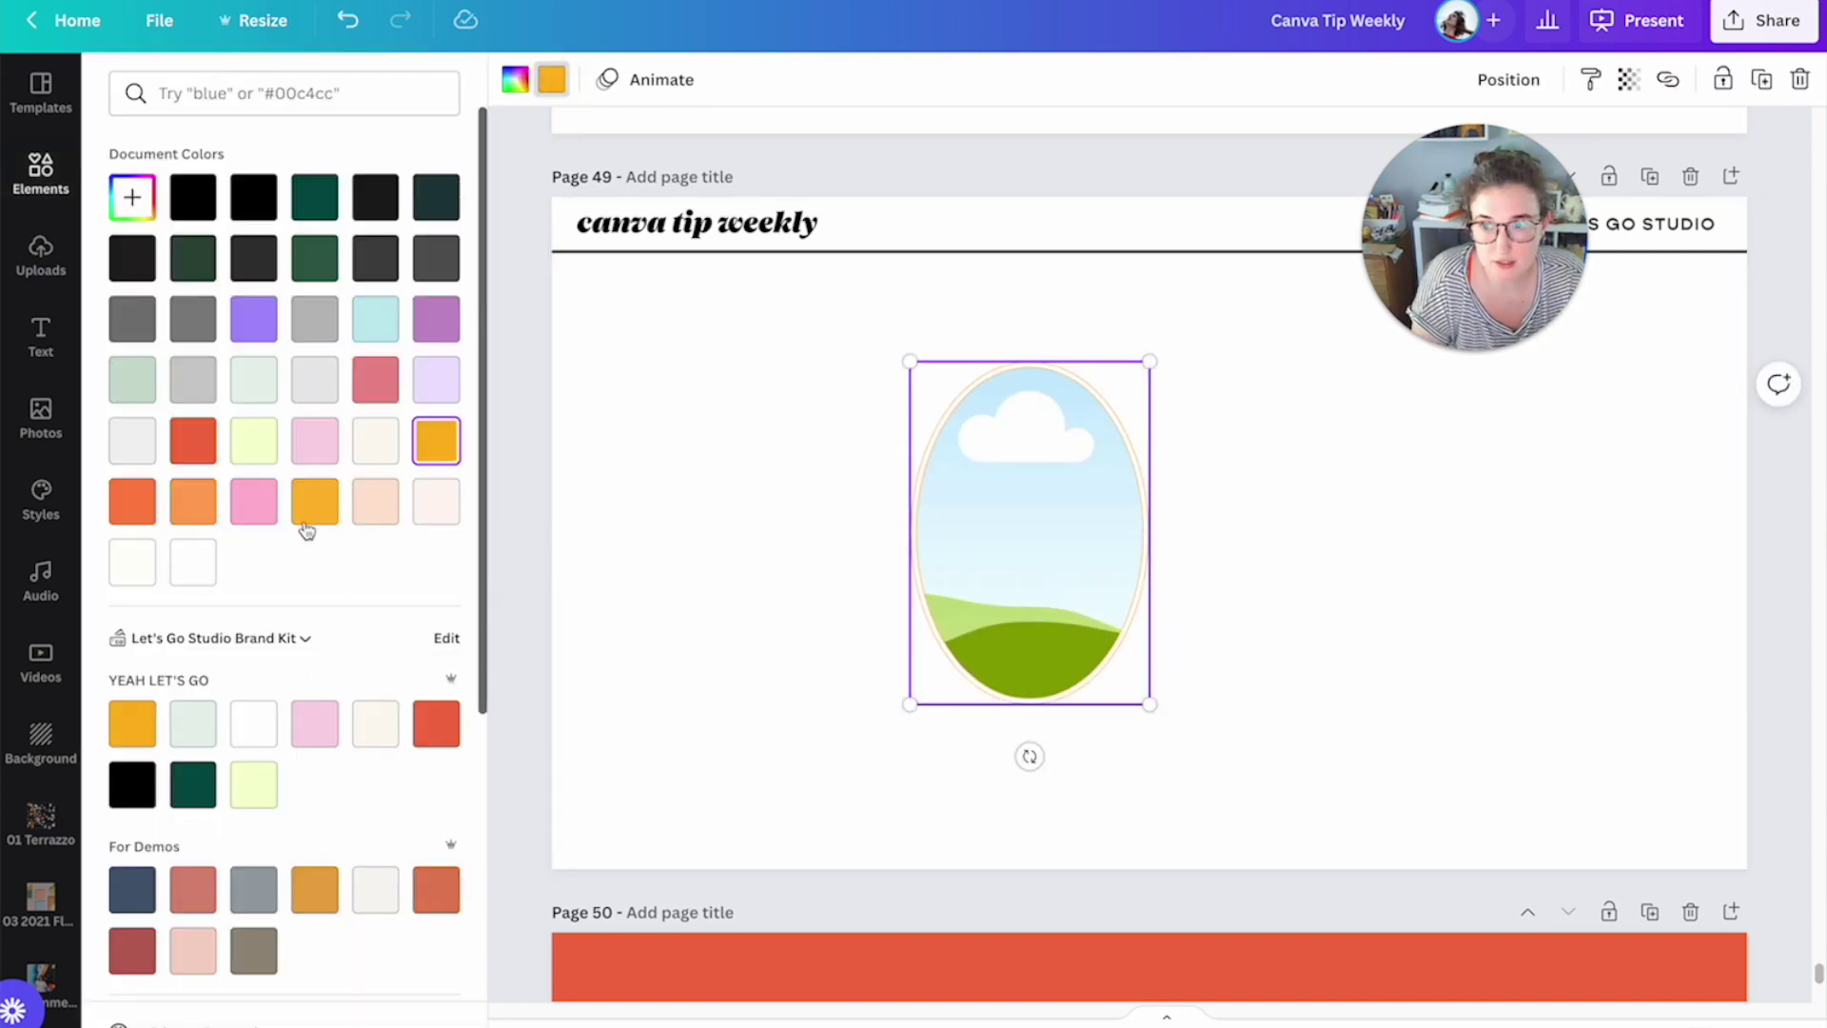
left_click(714, 571)
left_click_drag(979, 530, 754, 566)
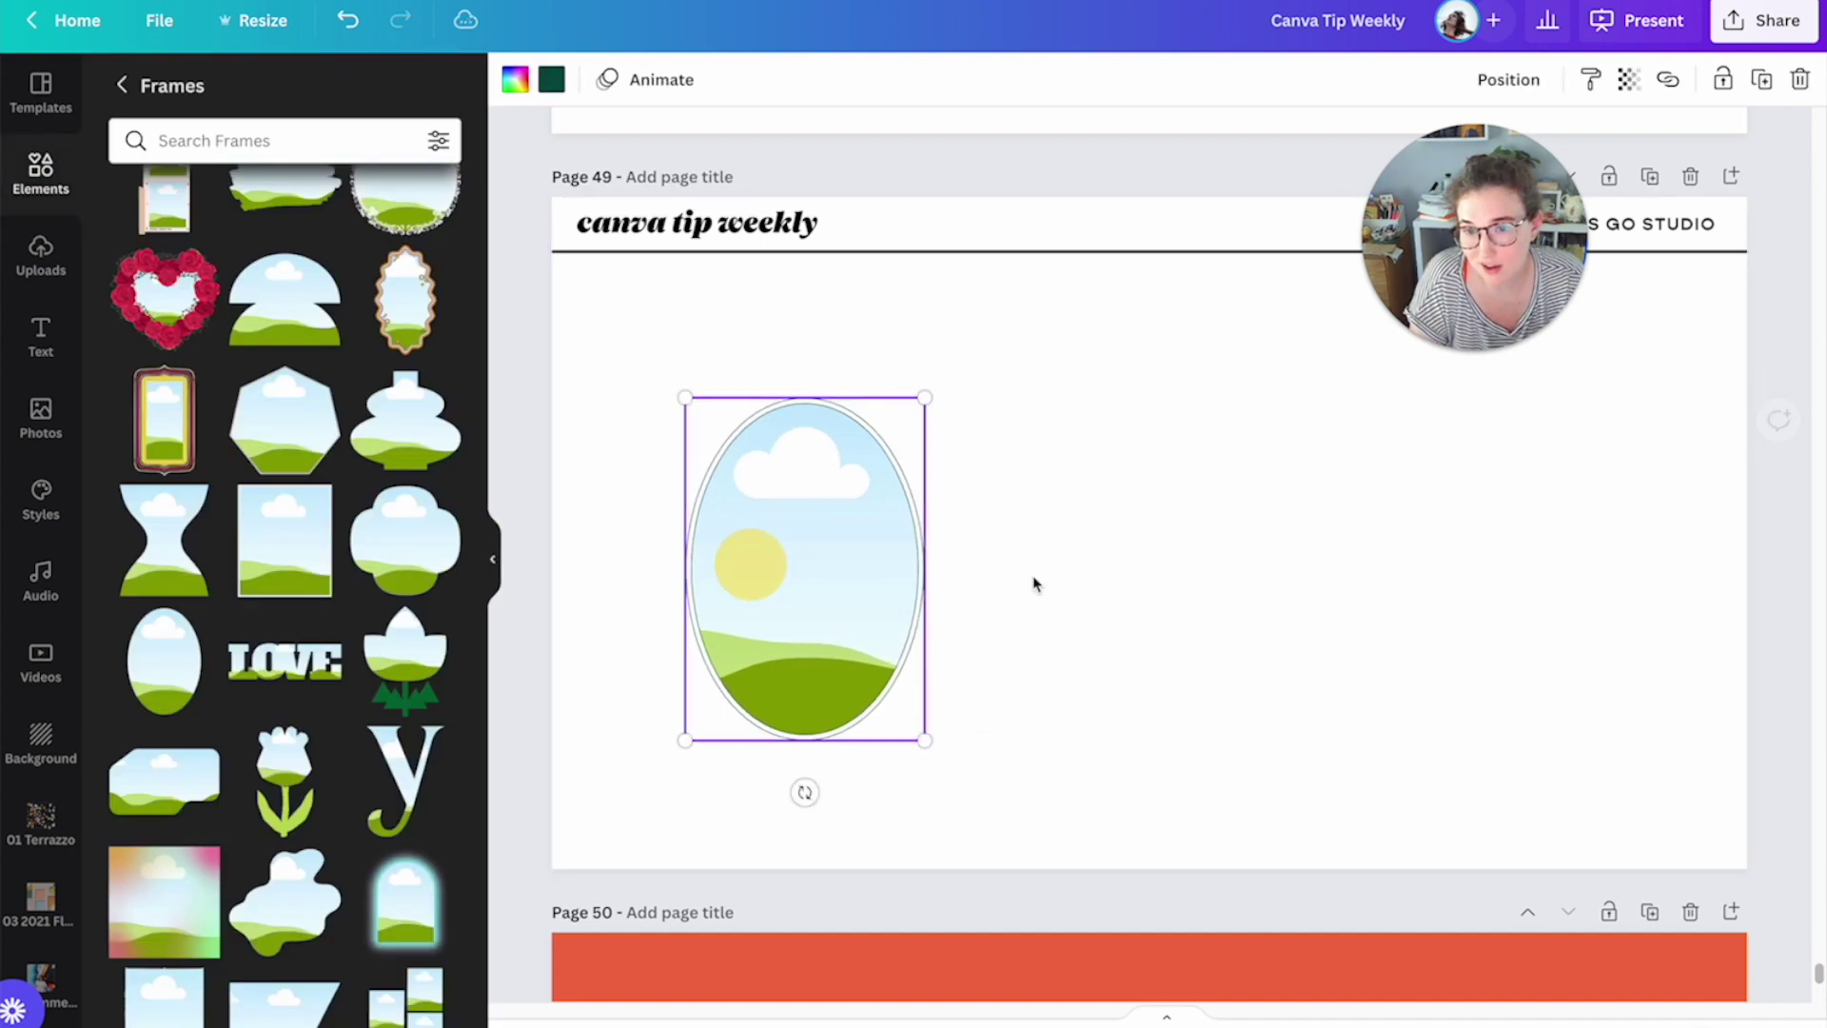
left_click(969, 609)
scroll(304, 735, "down", 3)
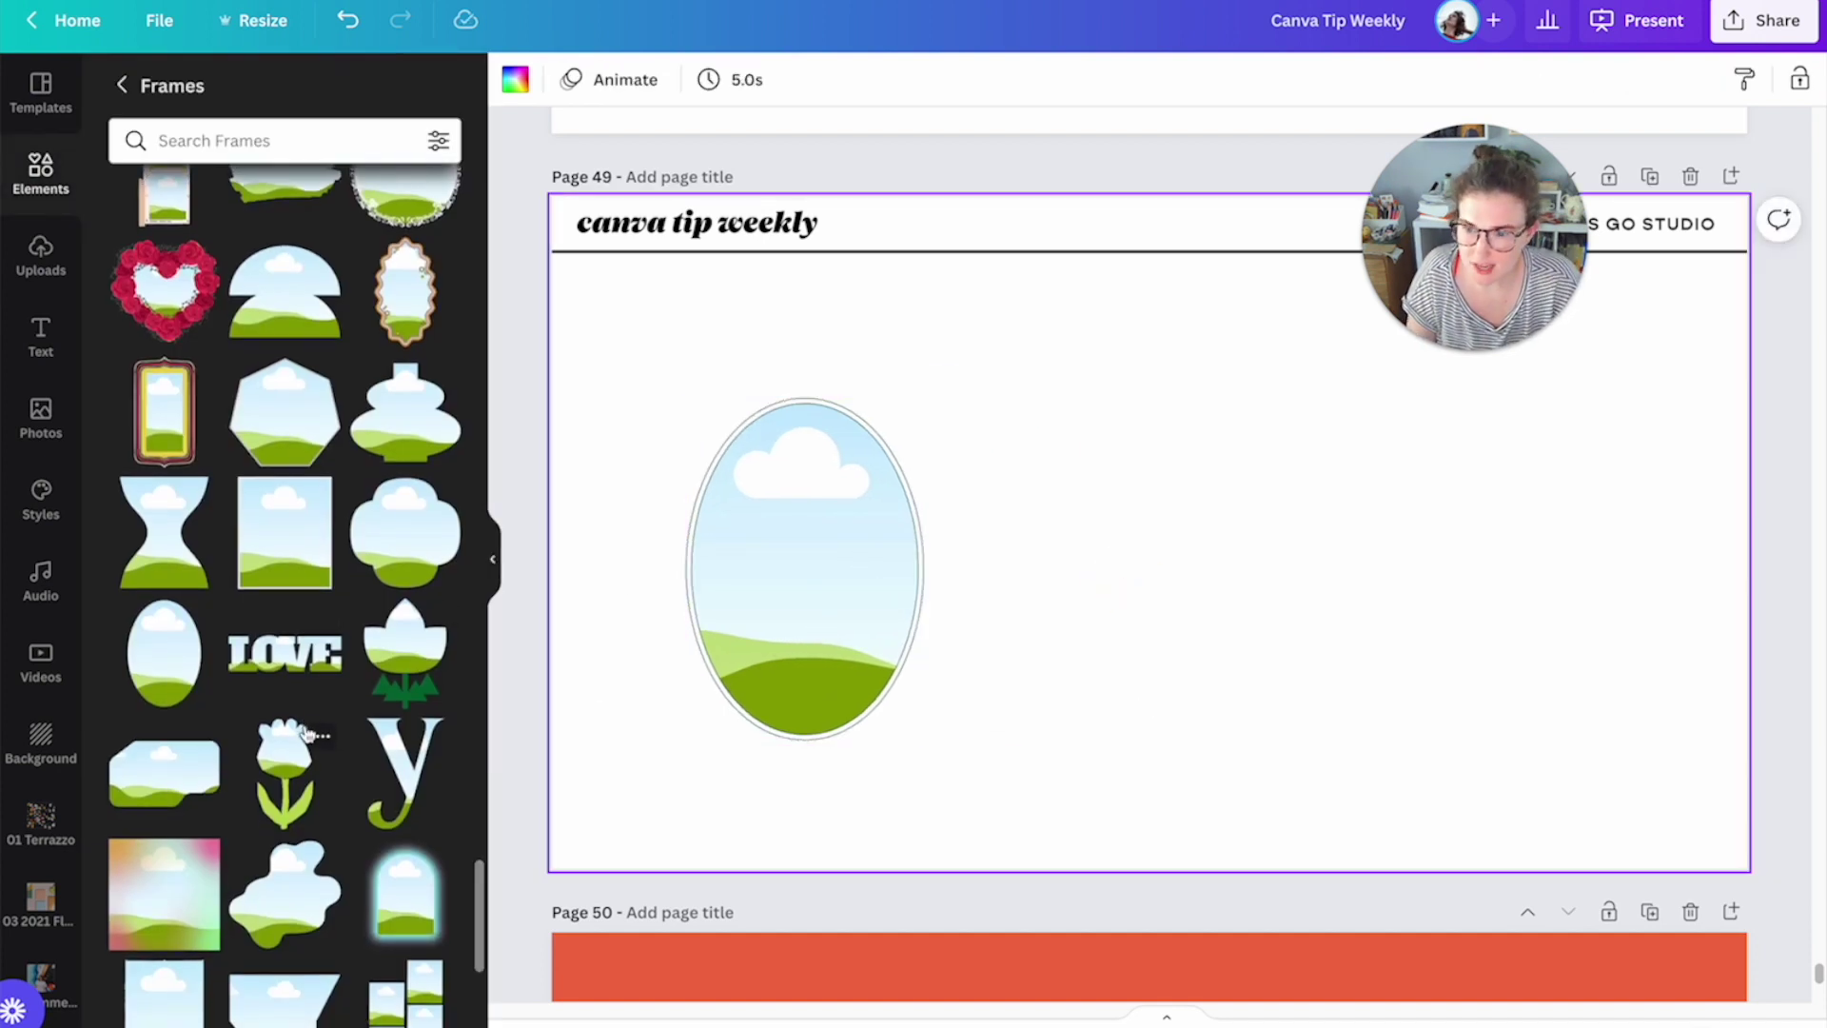
scroll(304, 736, "down", 5)
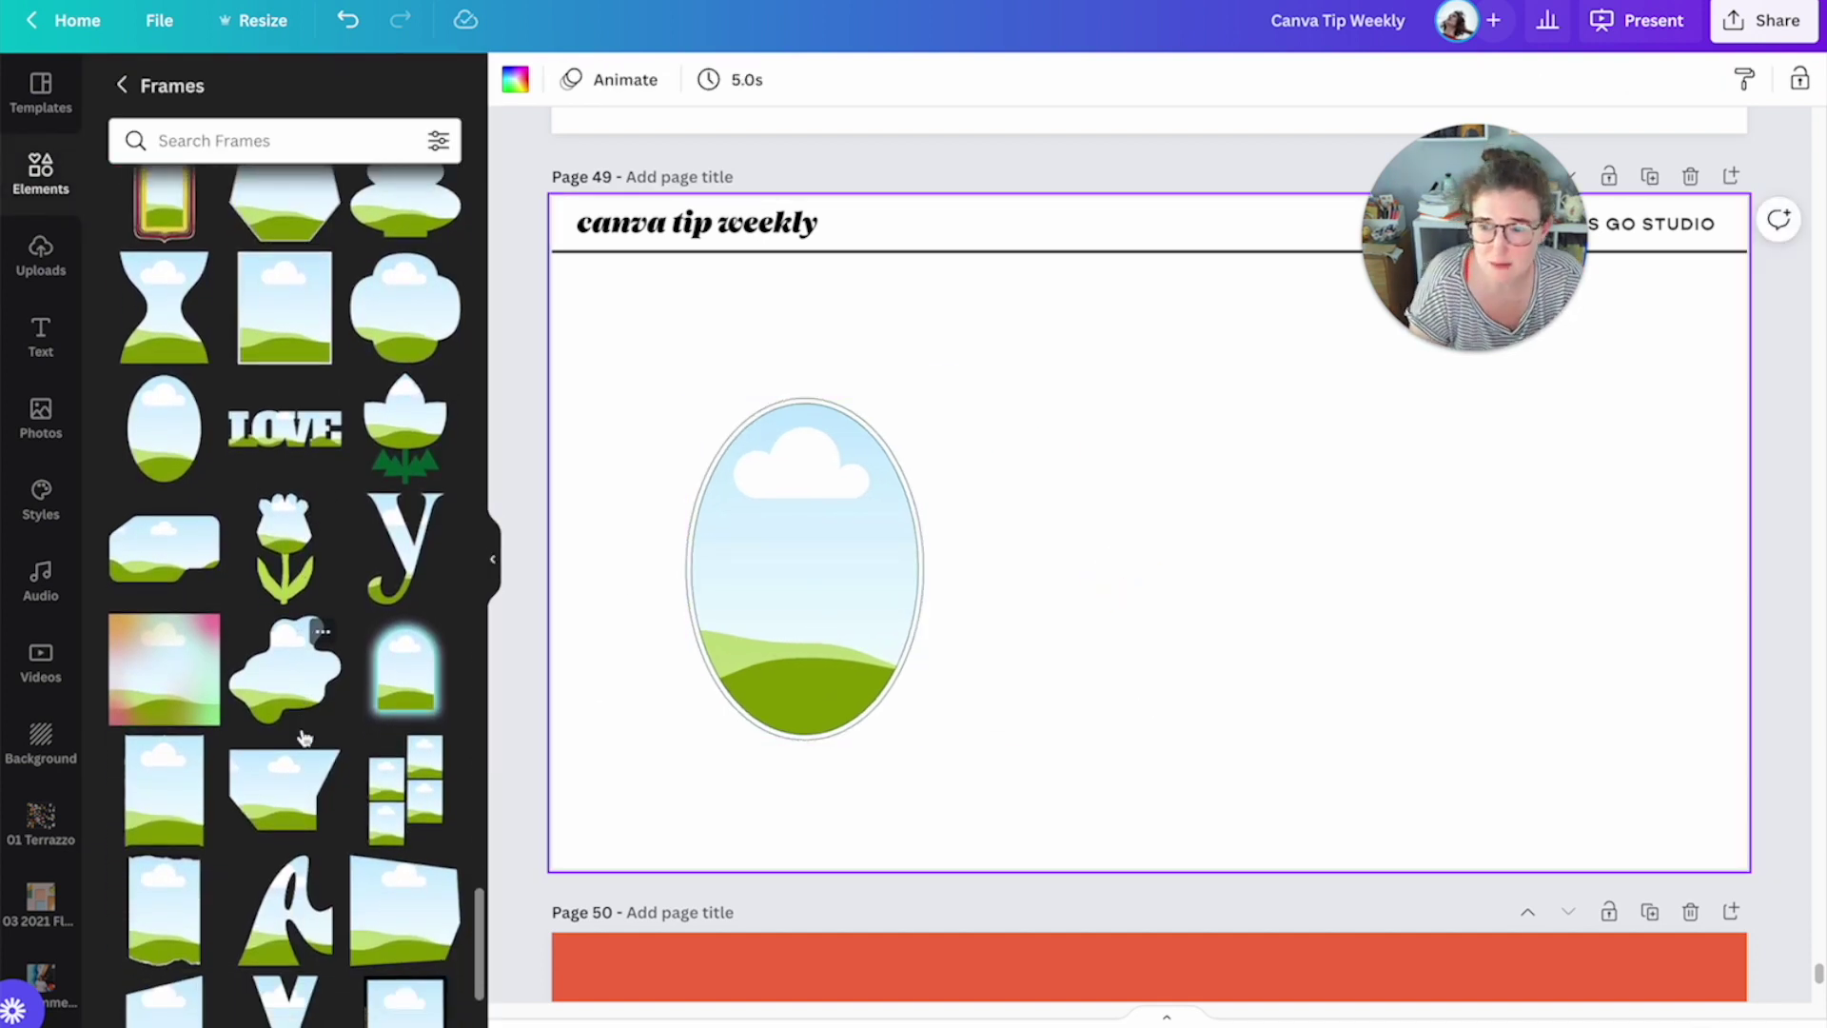
scroll(305, 736, "down", 4)
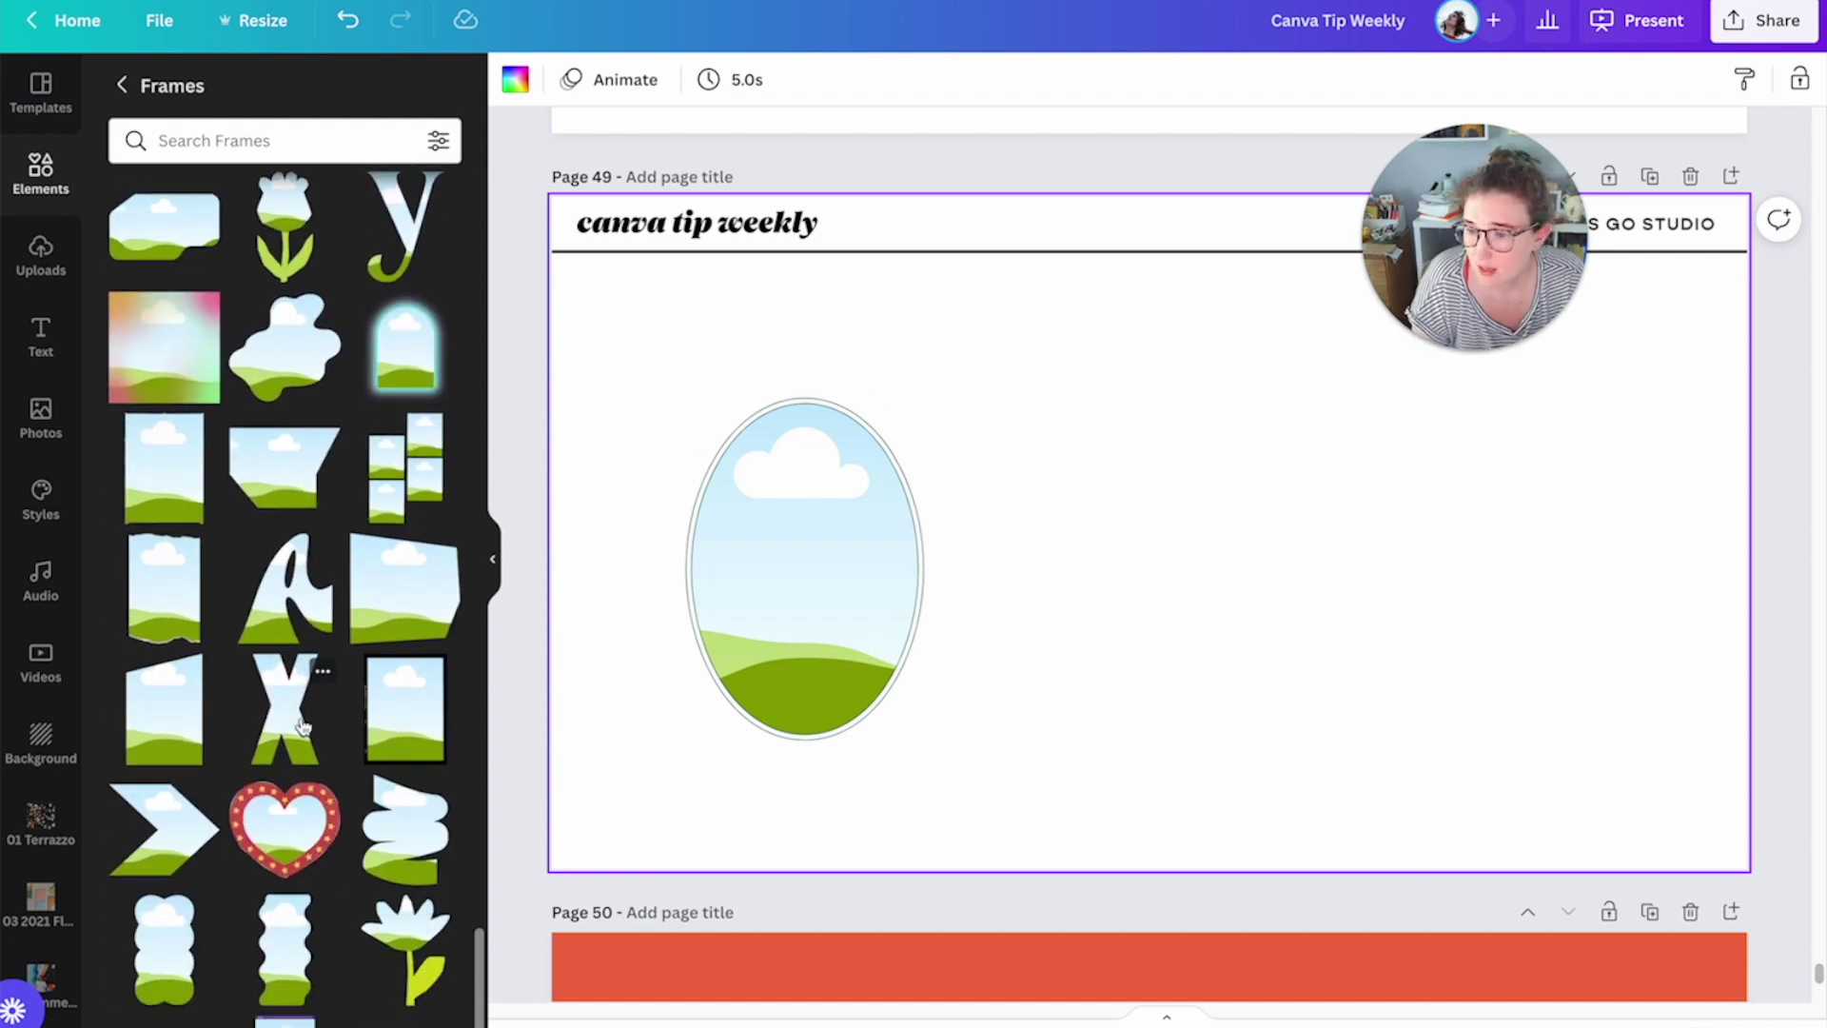
scroll(304, 666, "down", 4)
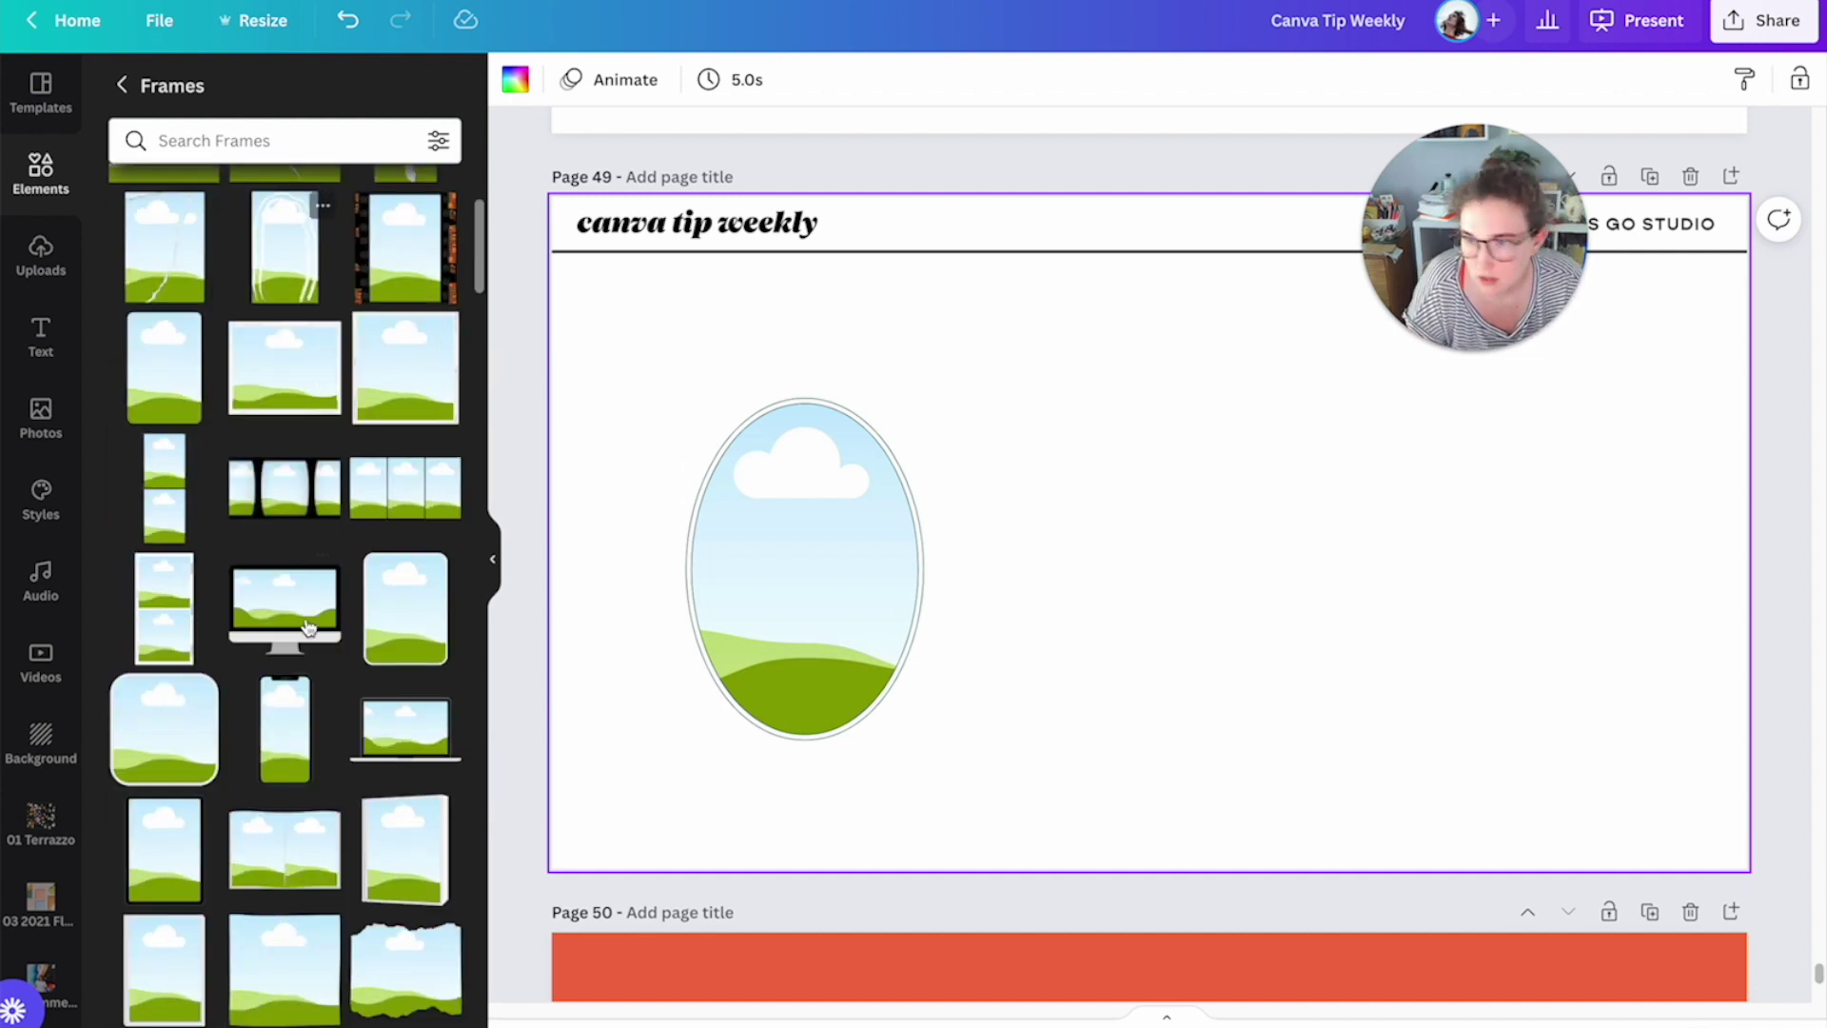
Step: Filter frames to vertical orientation and add an orange-bordered oval frame to page 49
left_click(438, 140)
left_click(363, 391)
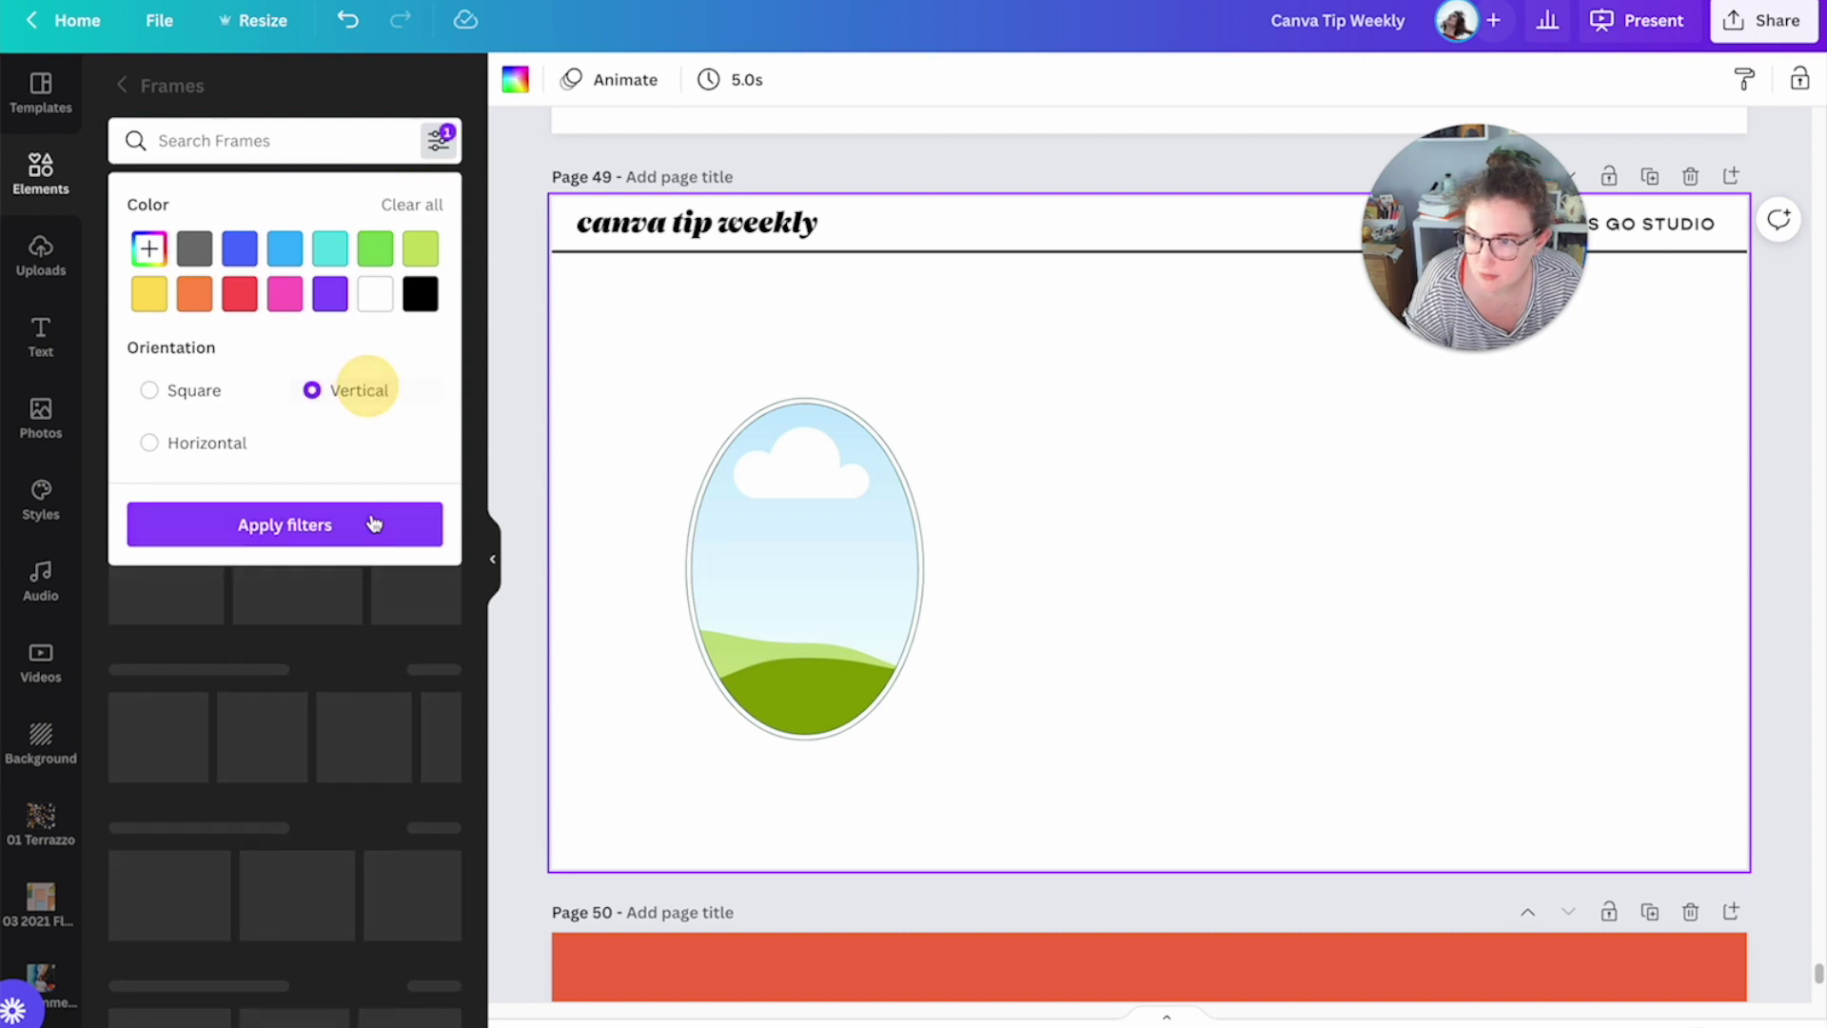
left_click(382, 543)
scroll(428, 556, "down", 4)
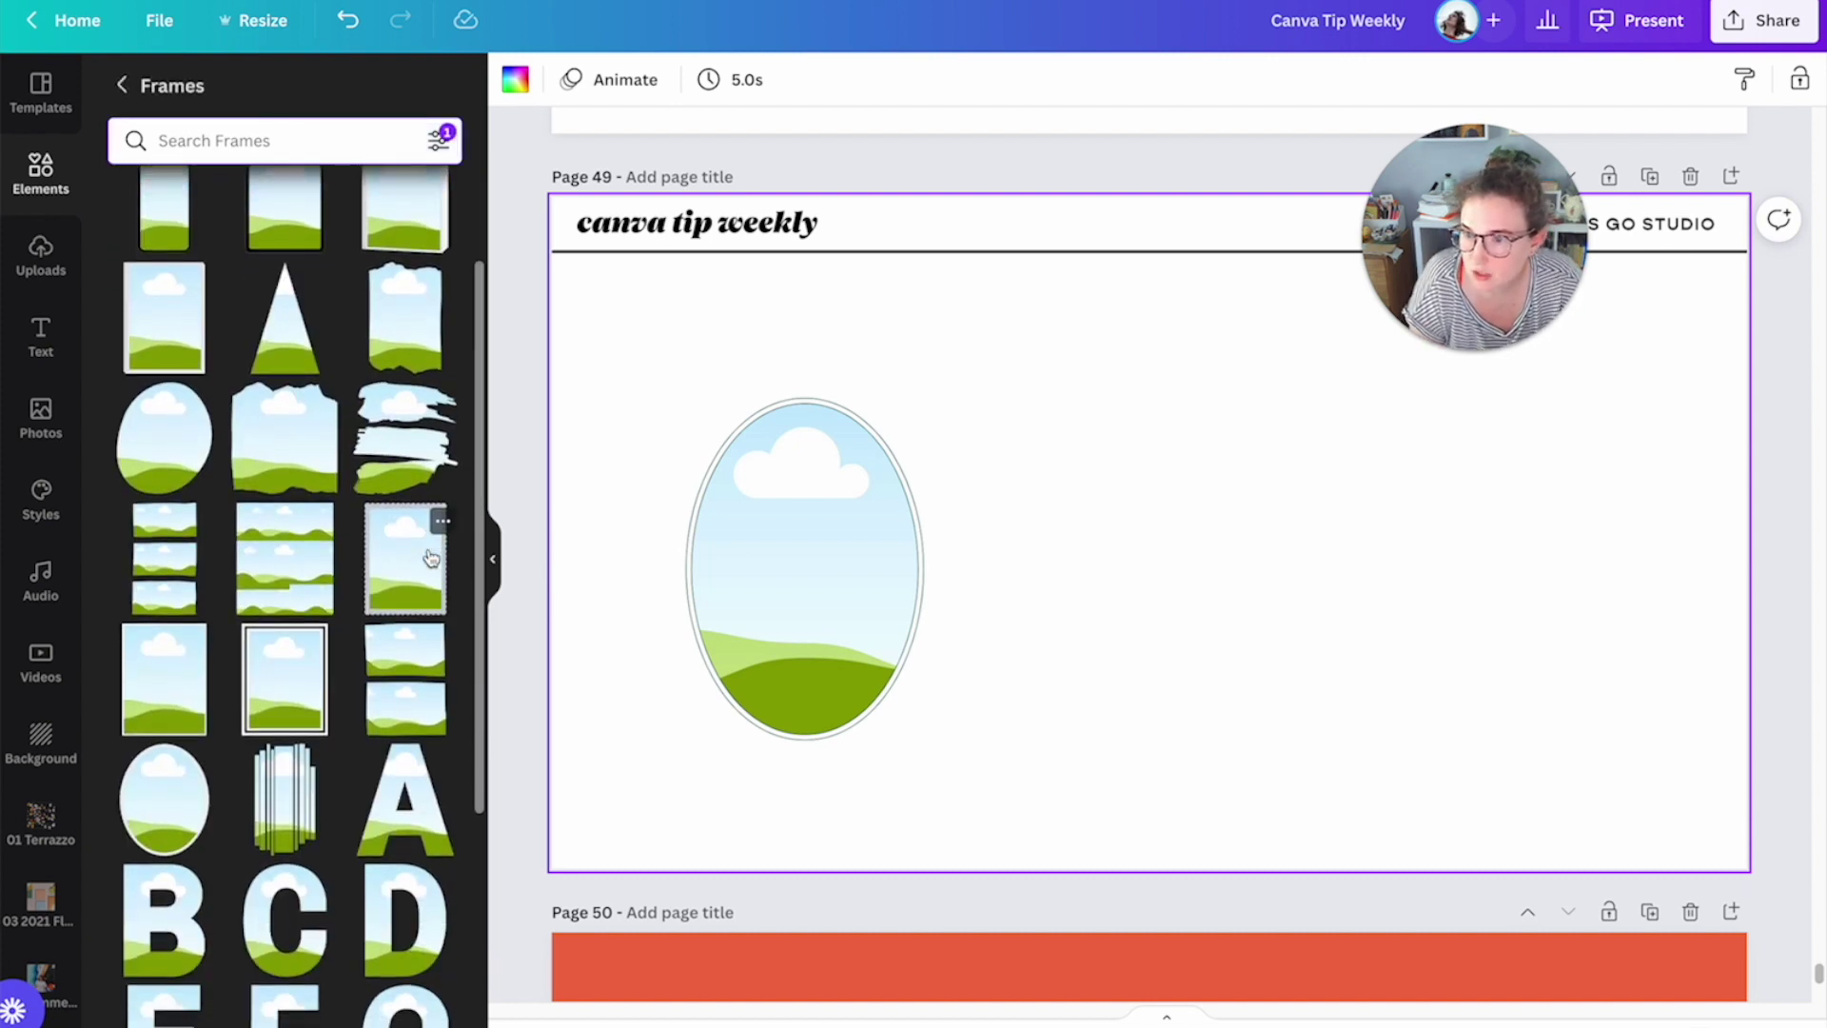
left_click(152, 563)
left_click_drag(1142, 582, 1108, 617)
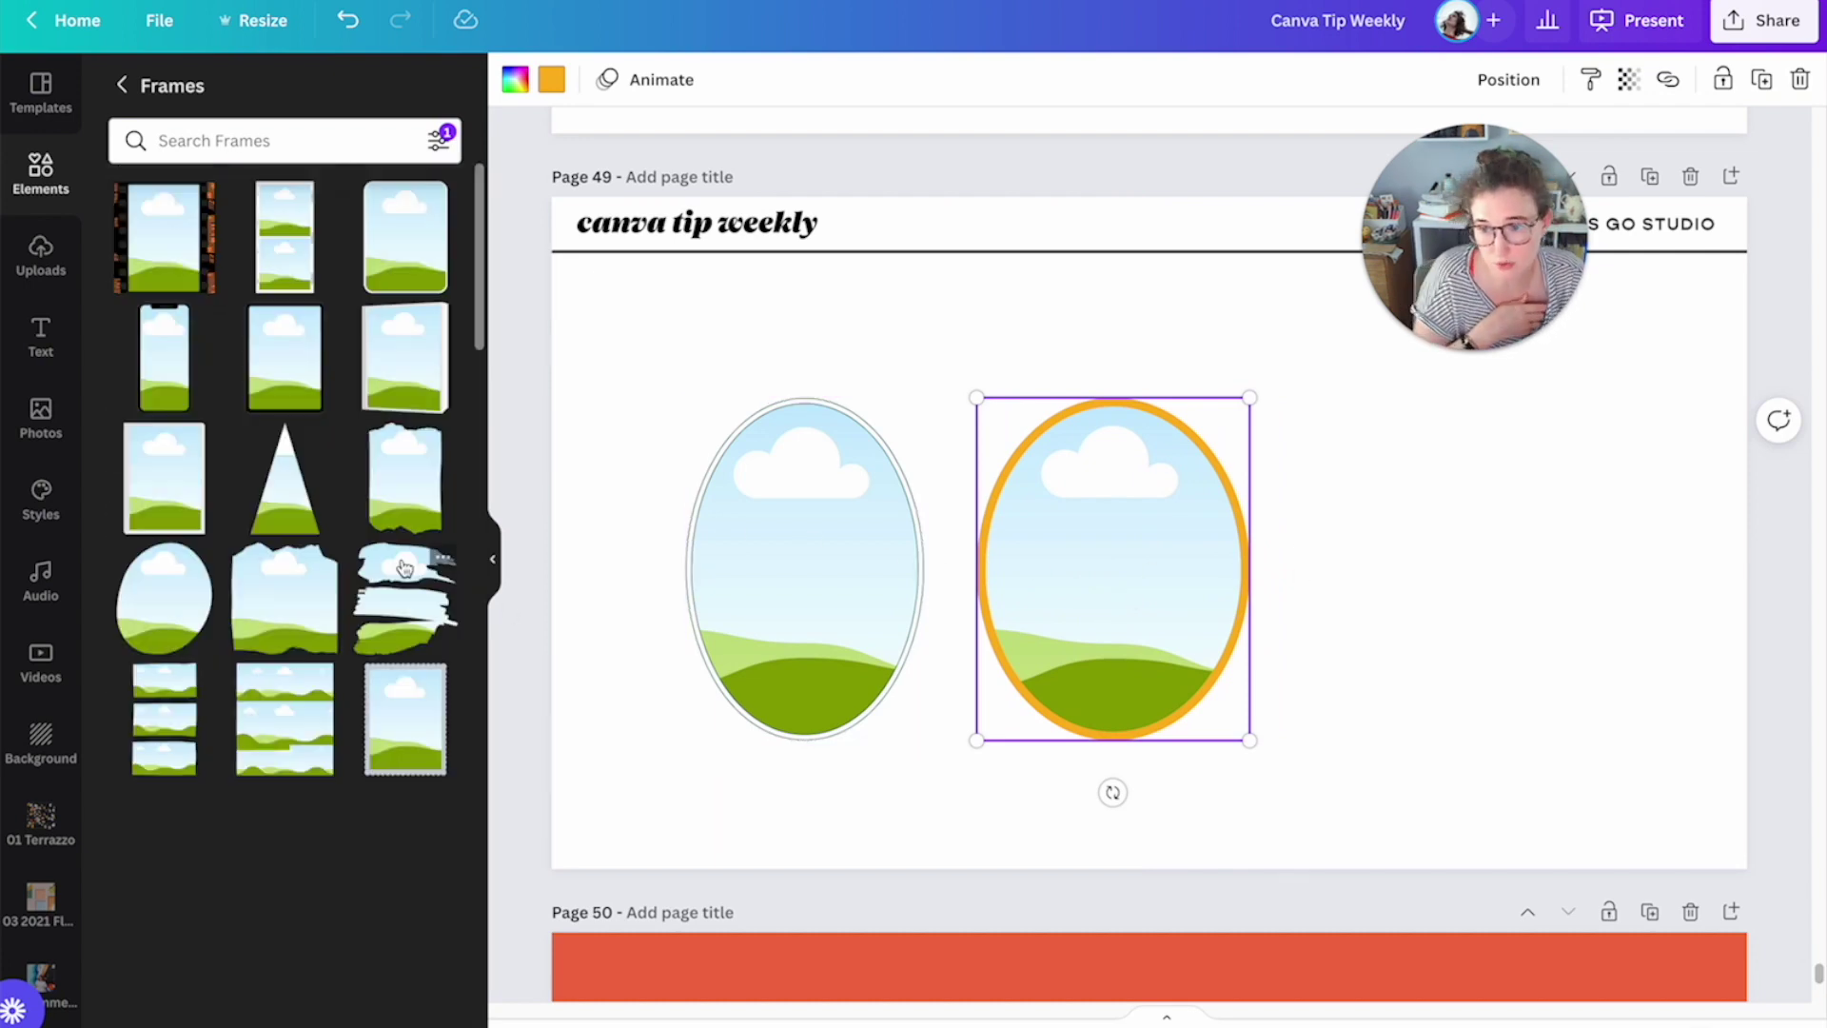
Step: Add a Q letter frame beside the oval, then marquee-select all three frames
scroll(399, 628, "down", 2)
scroll(399, 628, "down", 8)
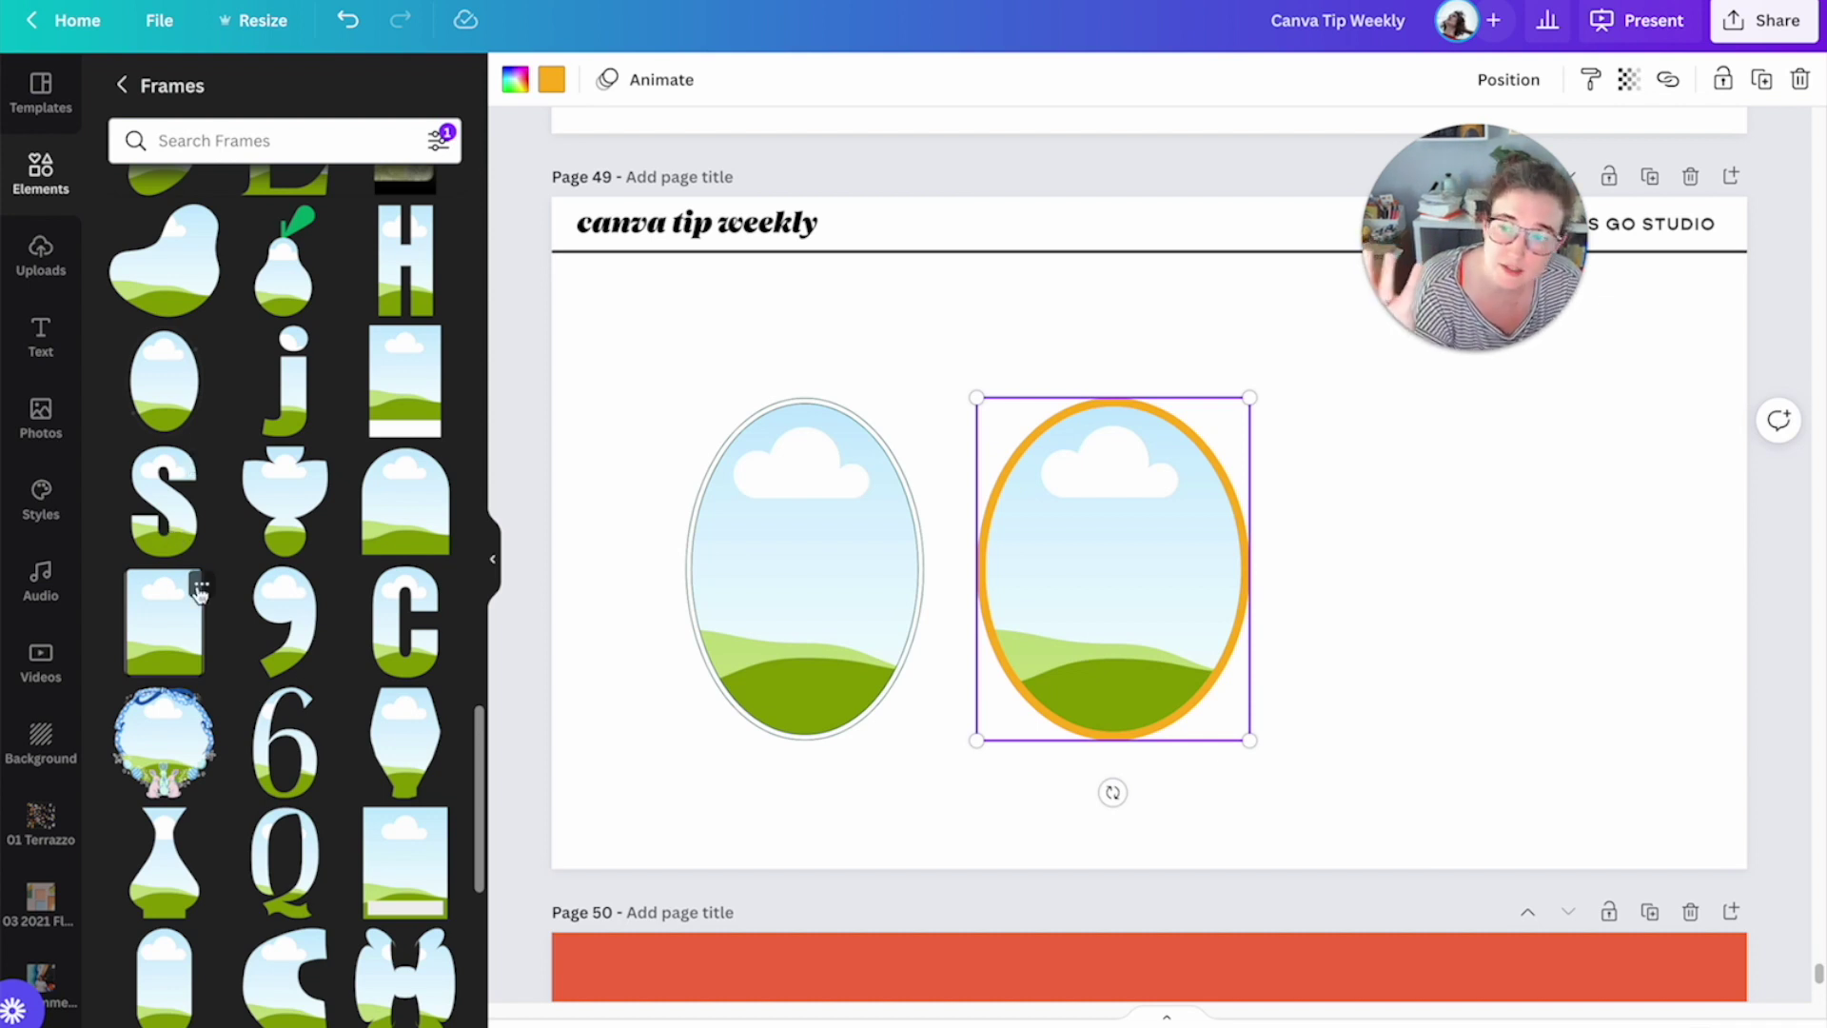
scroll(199, 592, "down", 1)
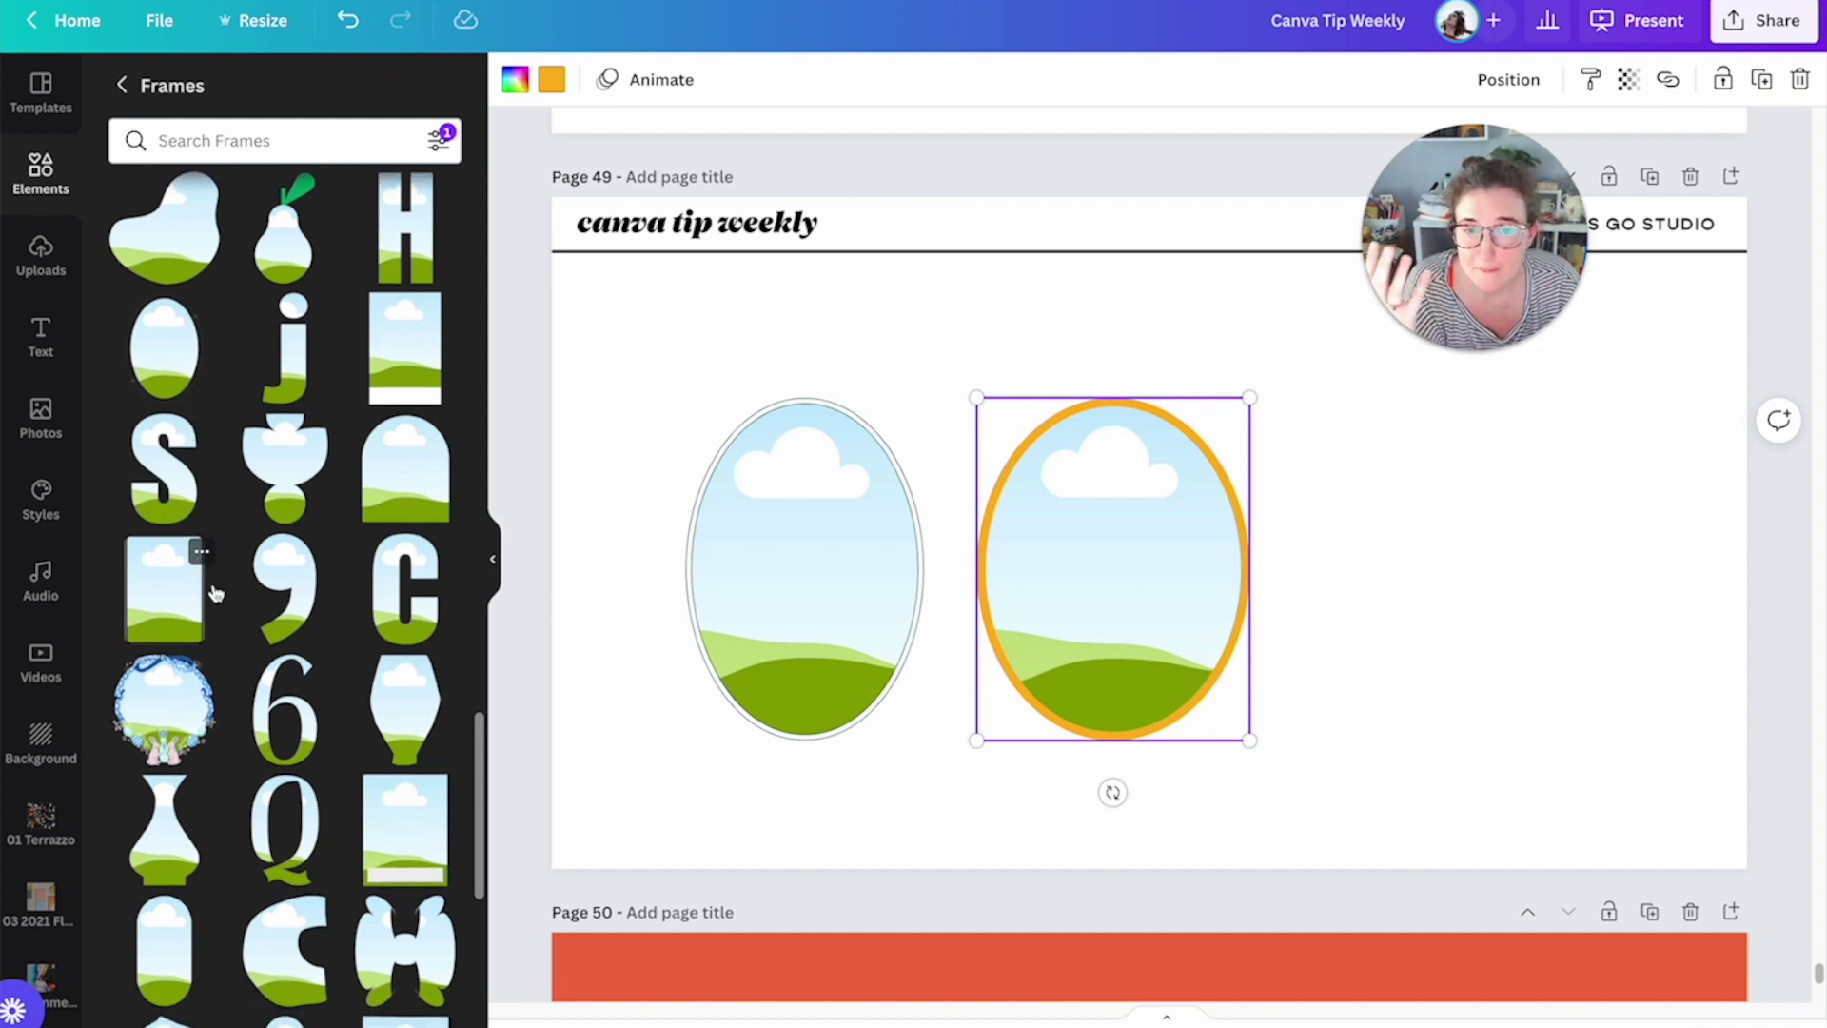
left_click_drag(279, 821, 1463, 628)
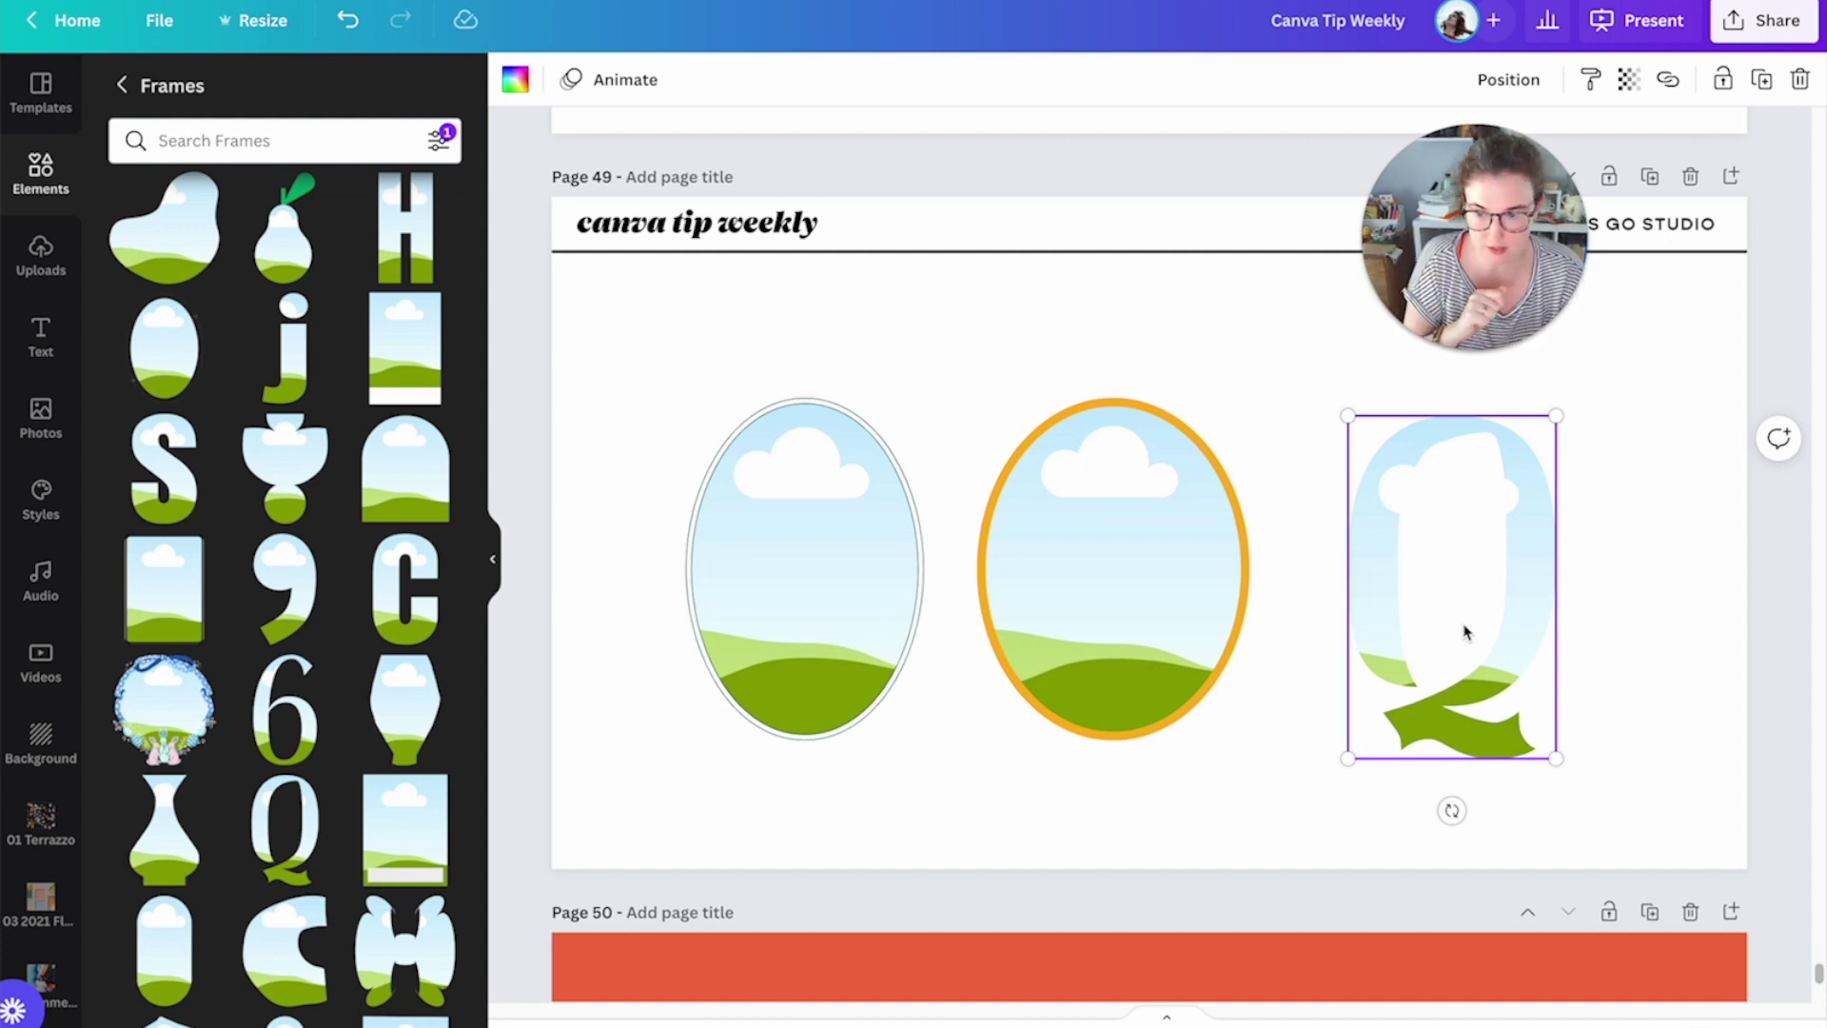
left_click_drag(437, 961, 1003, 374)
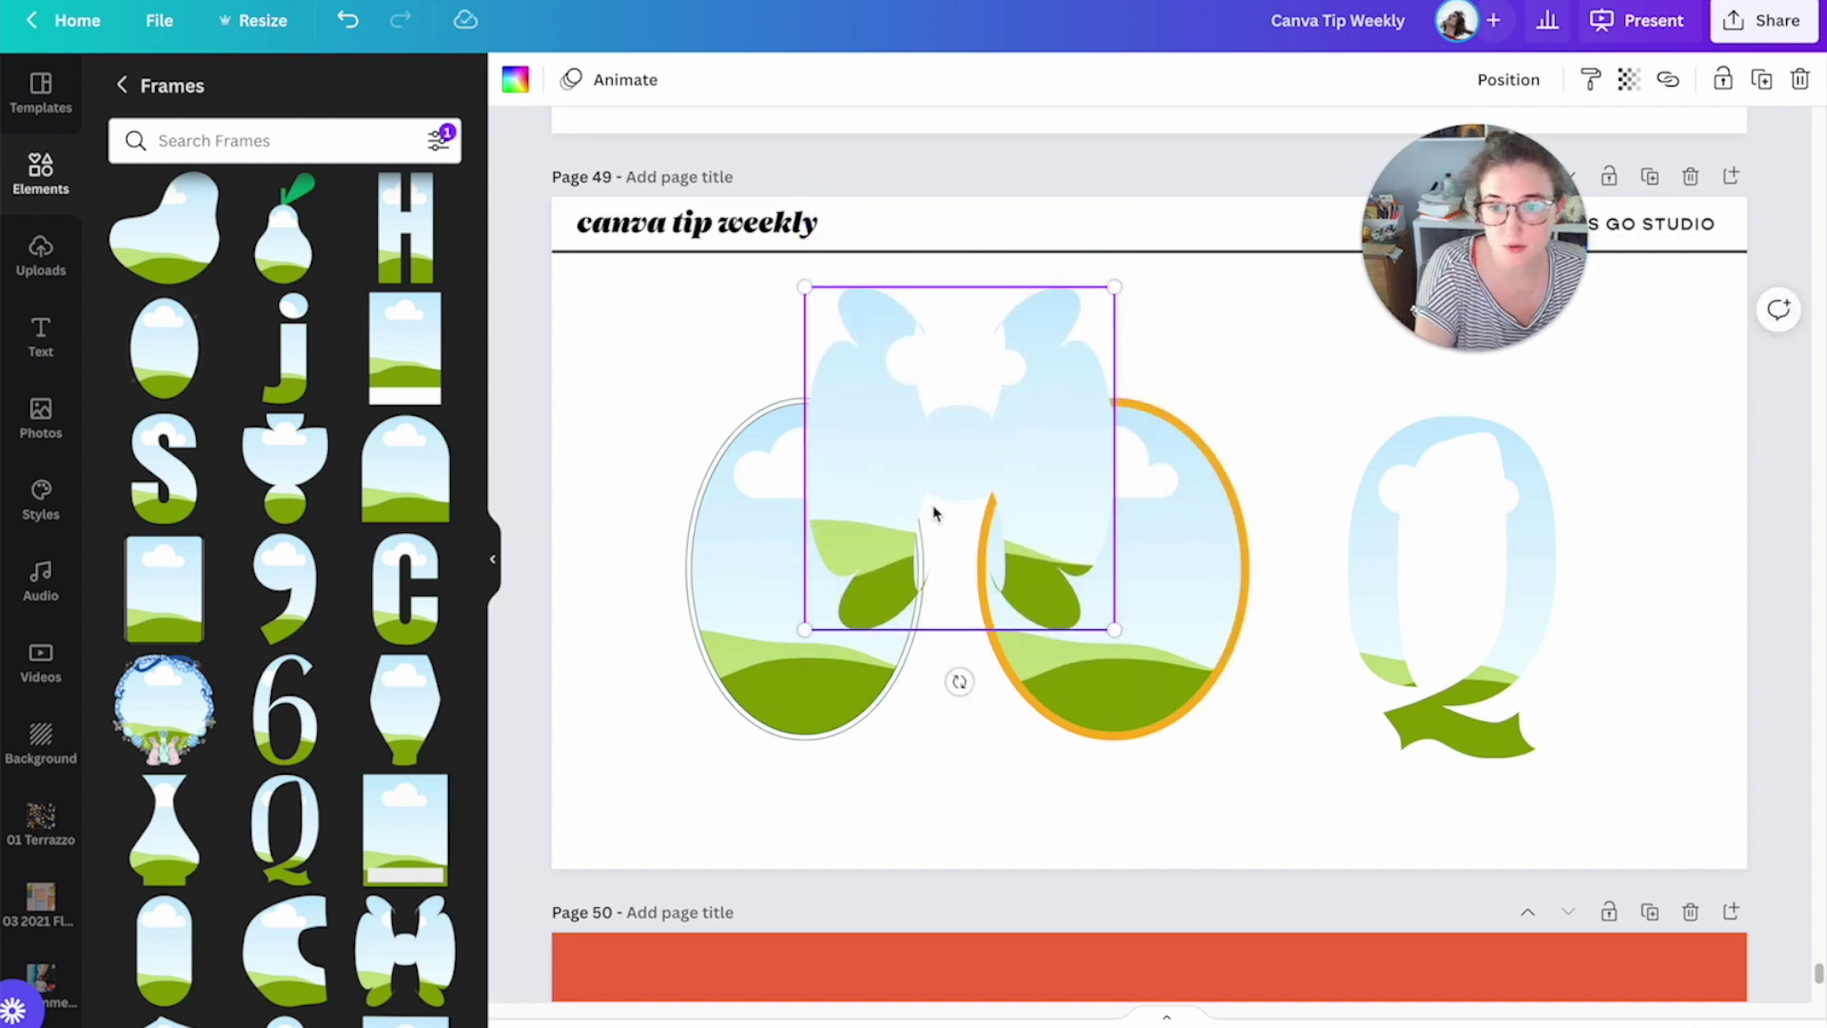
key("Delete")
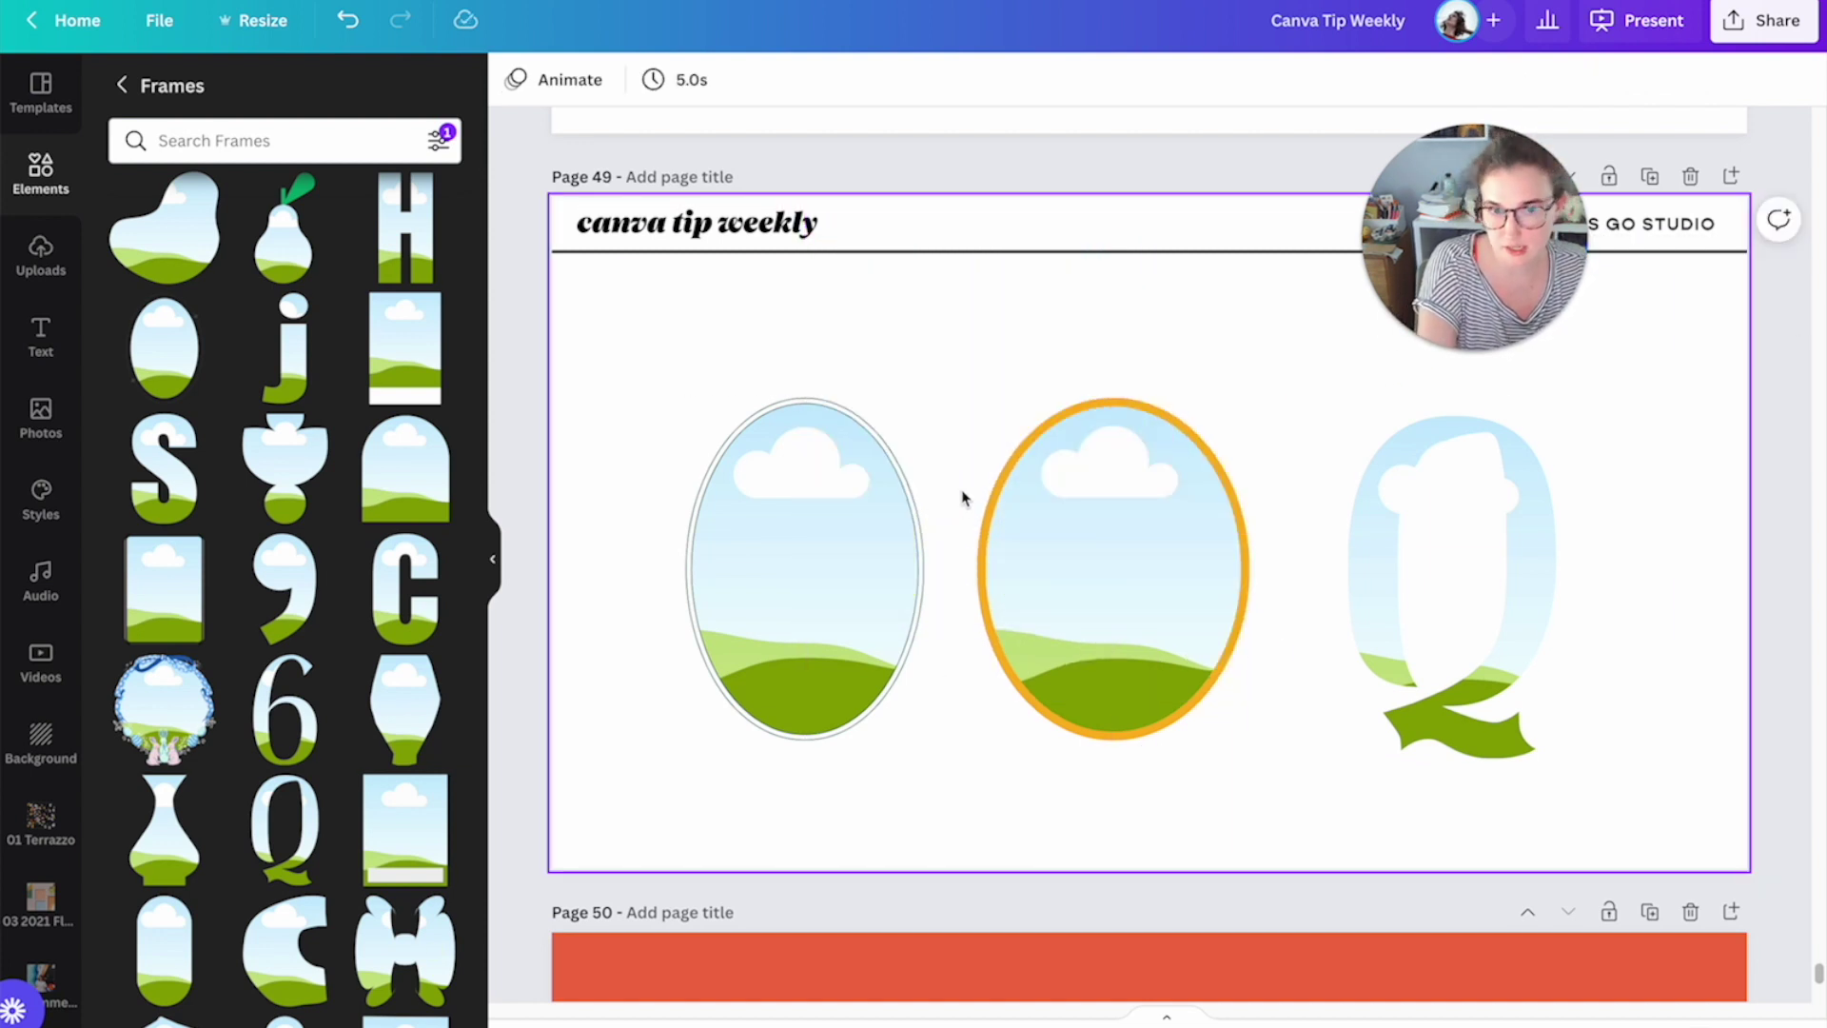
left_click_drag(632, 530, 1468, 632)
Step: Delete the three frames and place an arch frame left of page 49's centre
key("Delete")
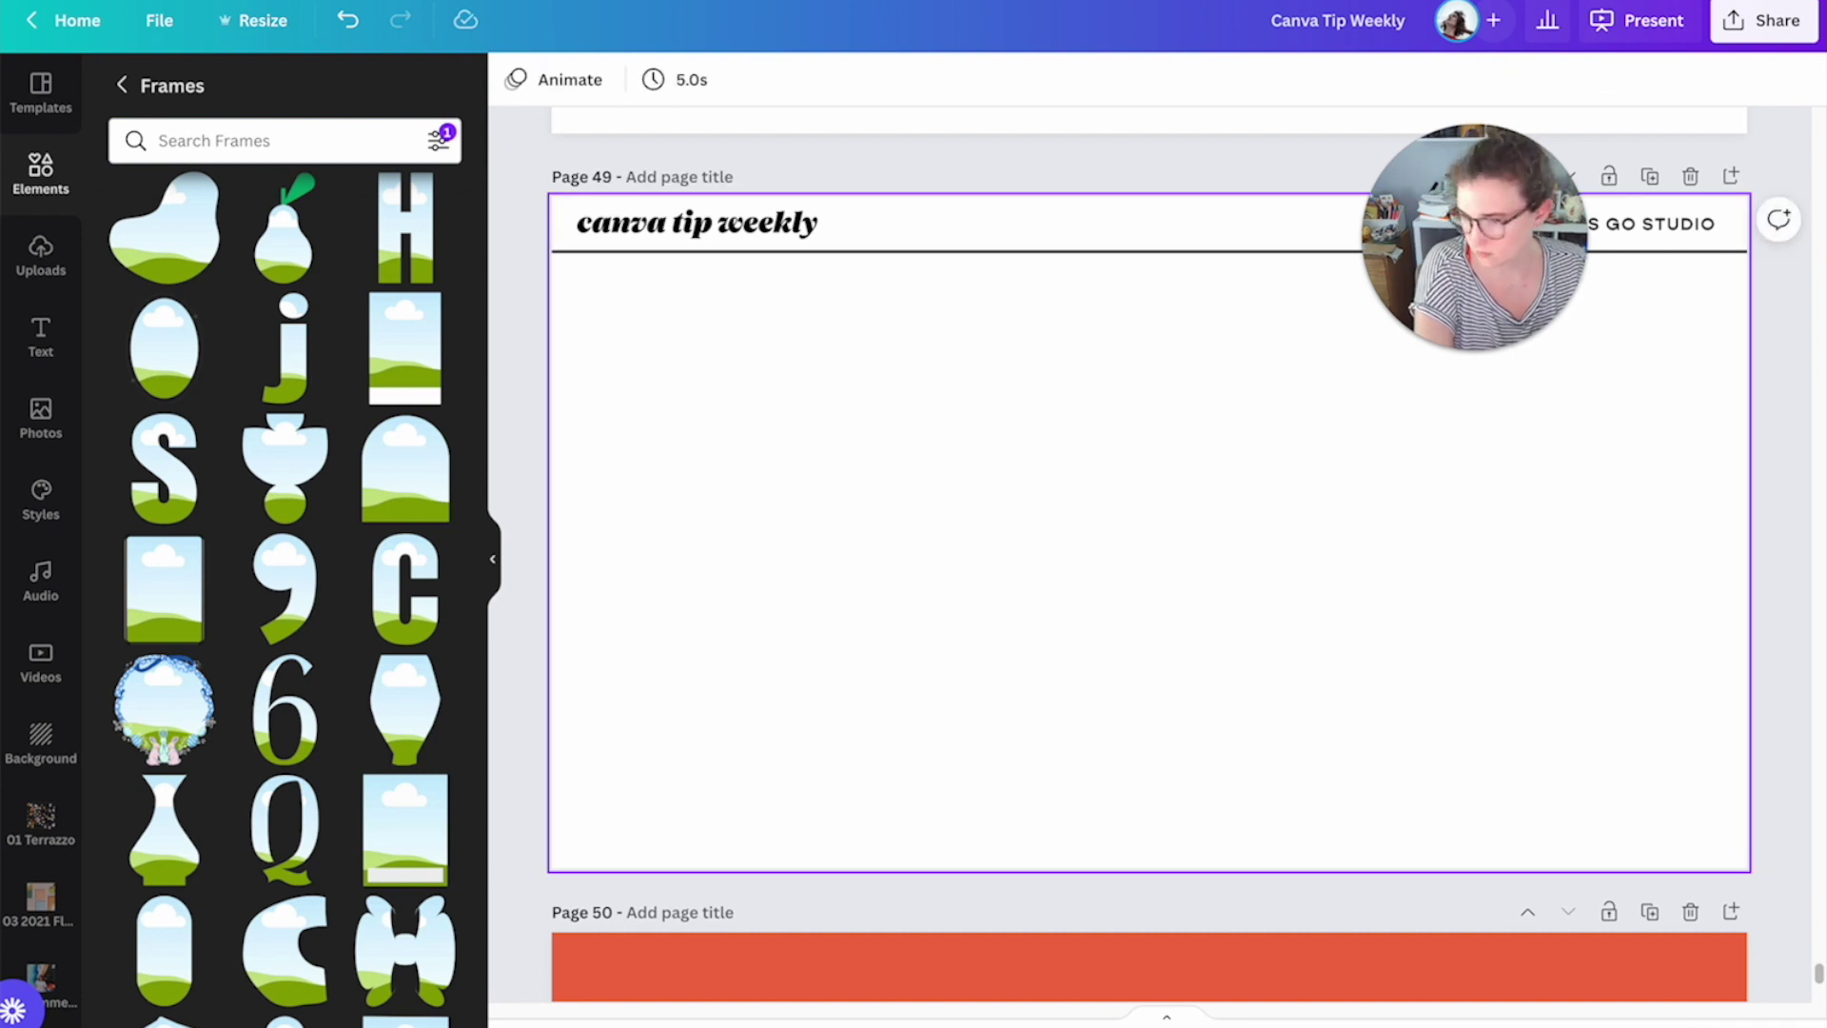
left_click(1456, 647)
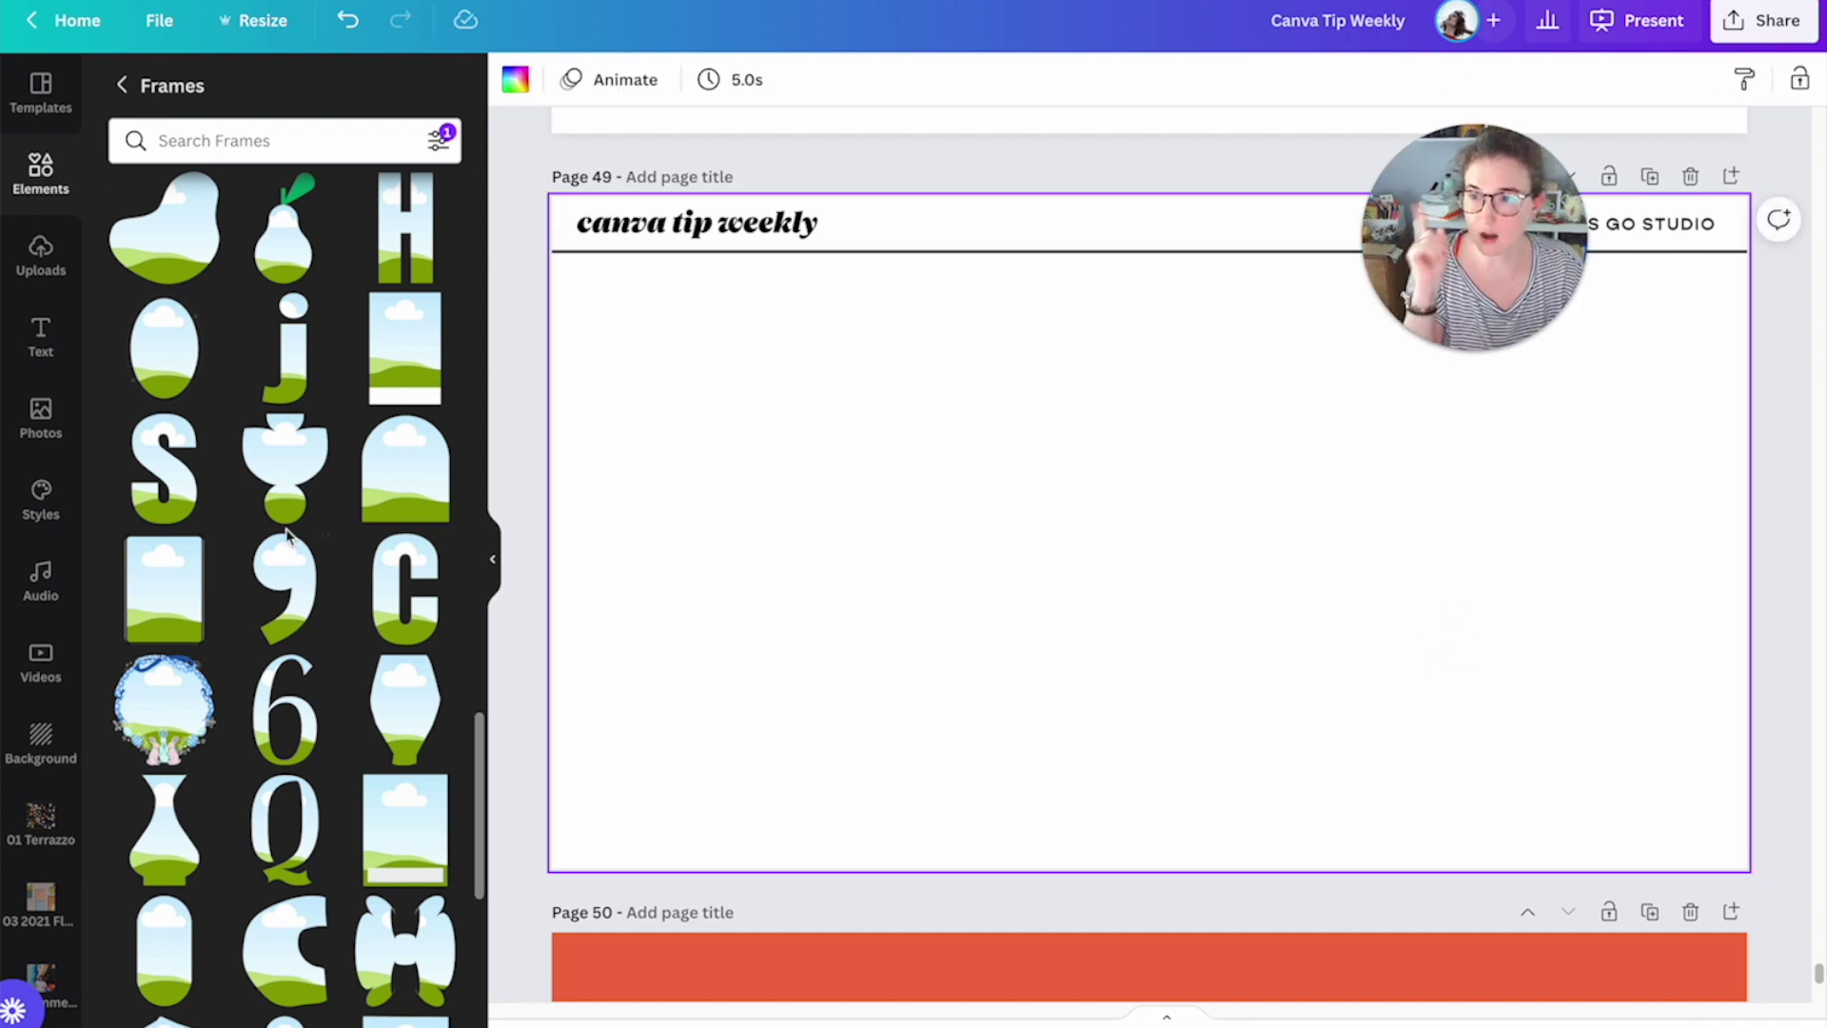
left_click(428, 495)
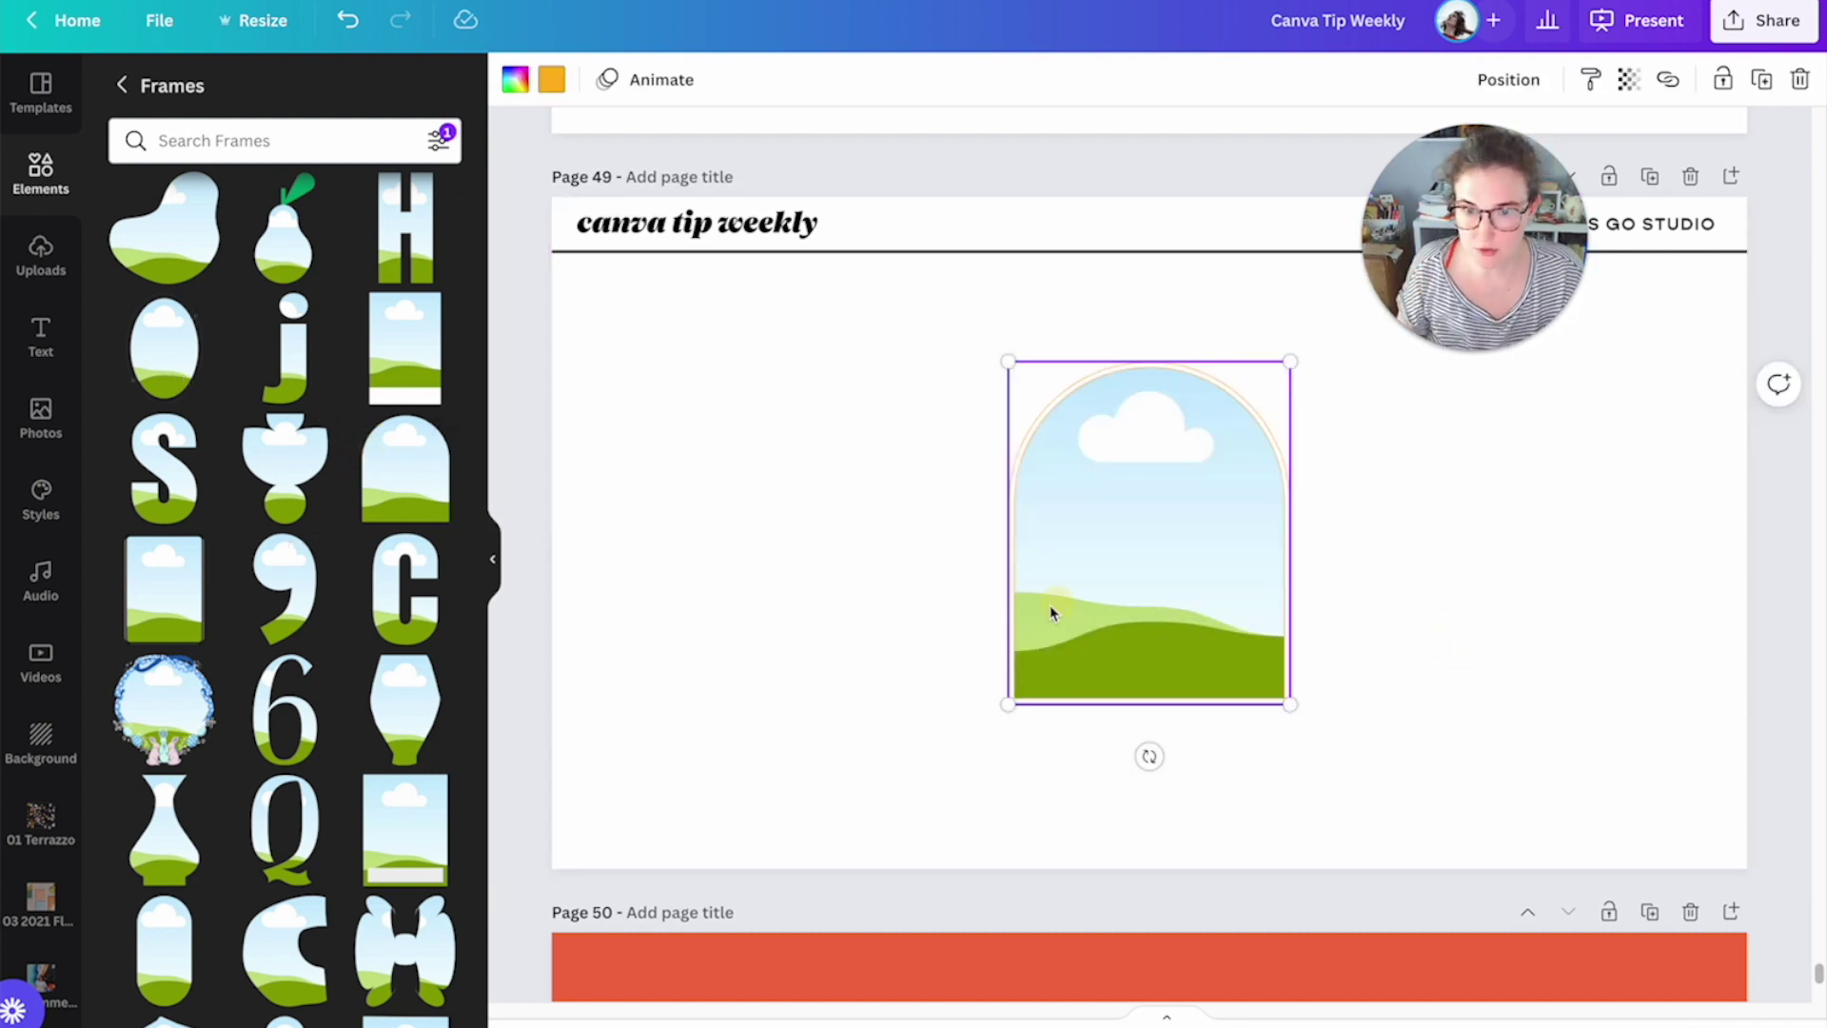
left_click(741, 584)
left_click_drag(1045, 588, 759, 583)
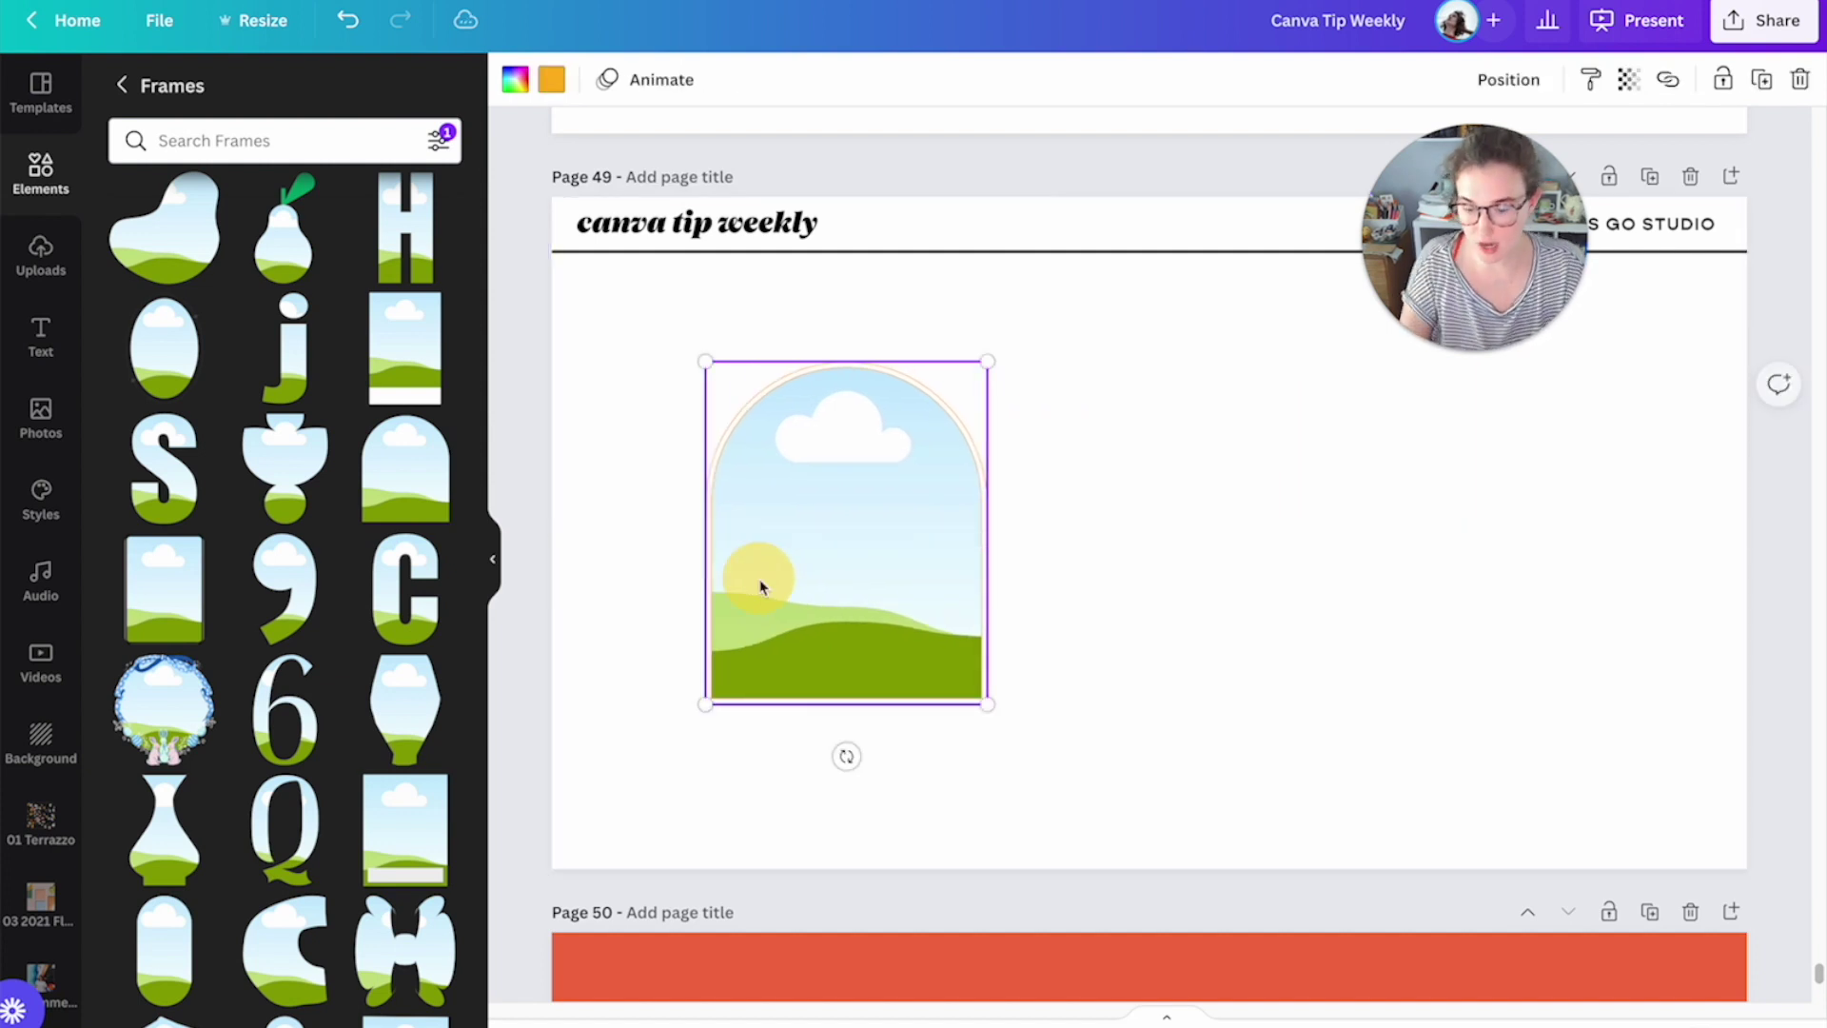
Step: Fill the arch frame with a photo of a man and set Saturation to -100
left_click(42, 395)
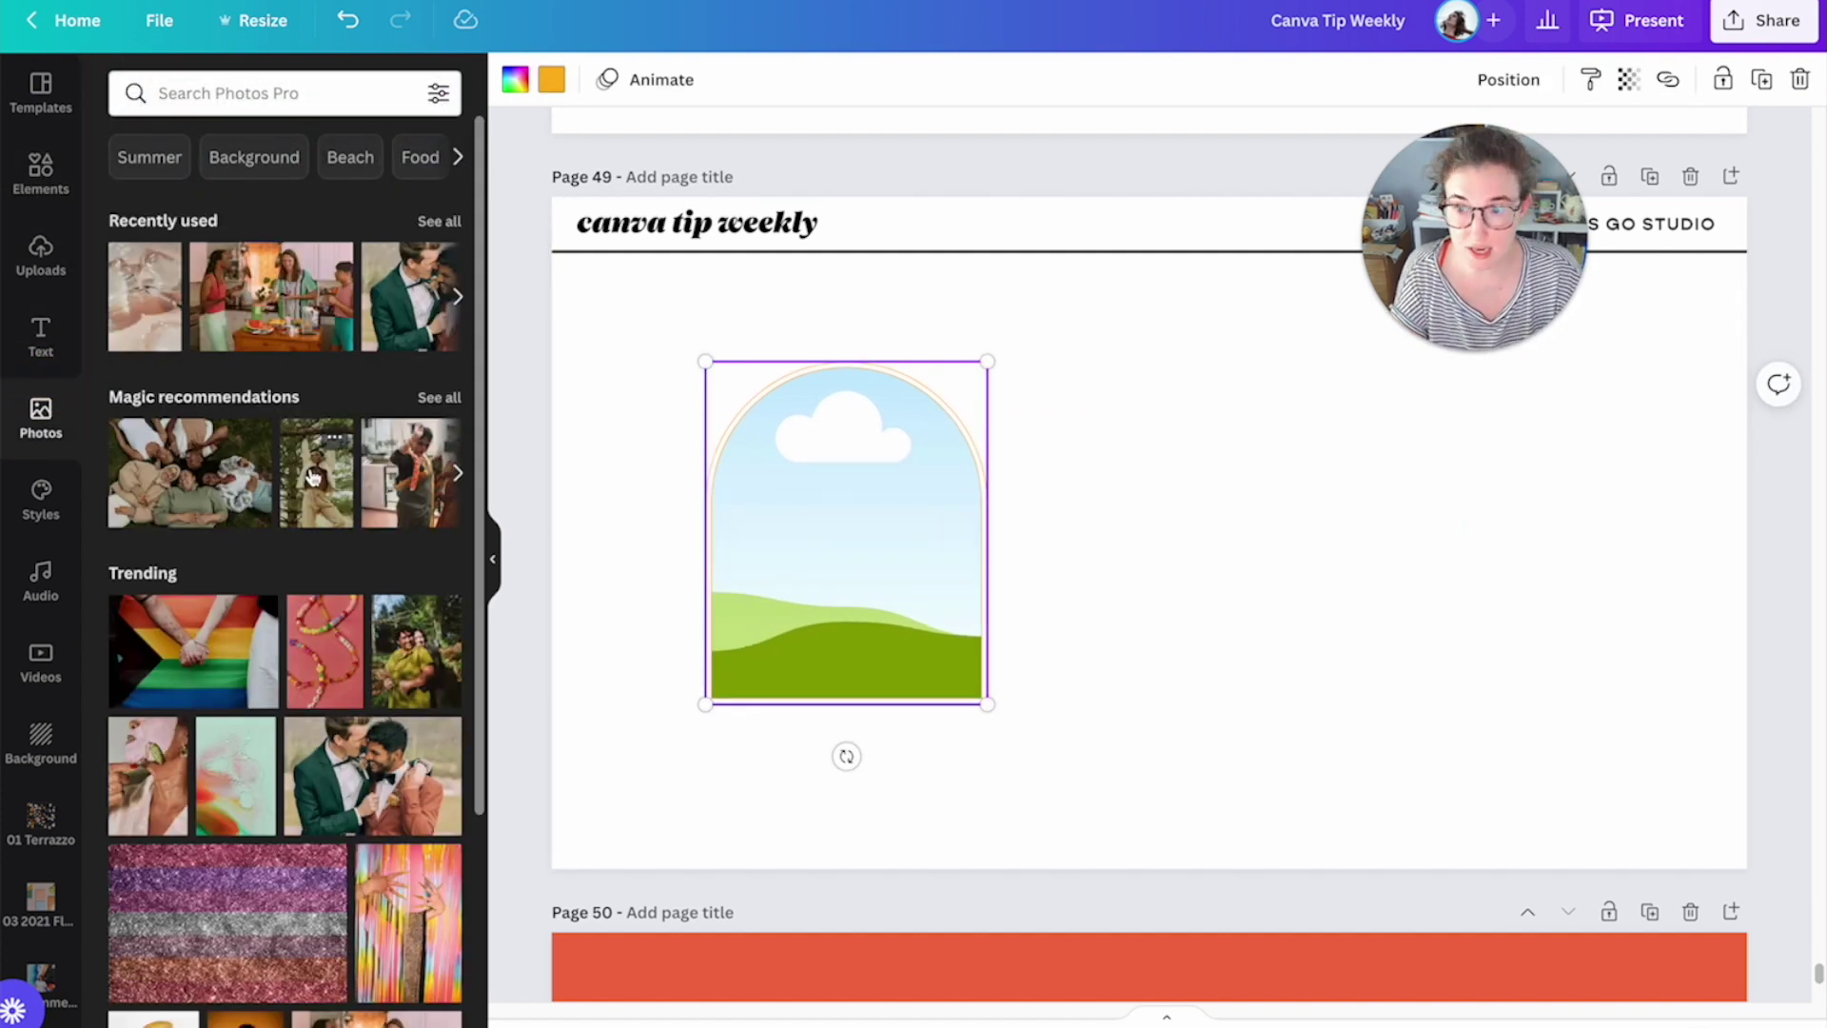
left_click_drag(314, 473, 864, 501)
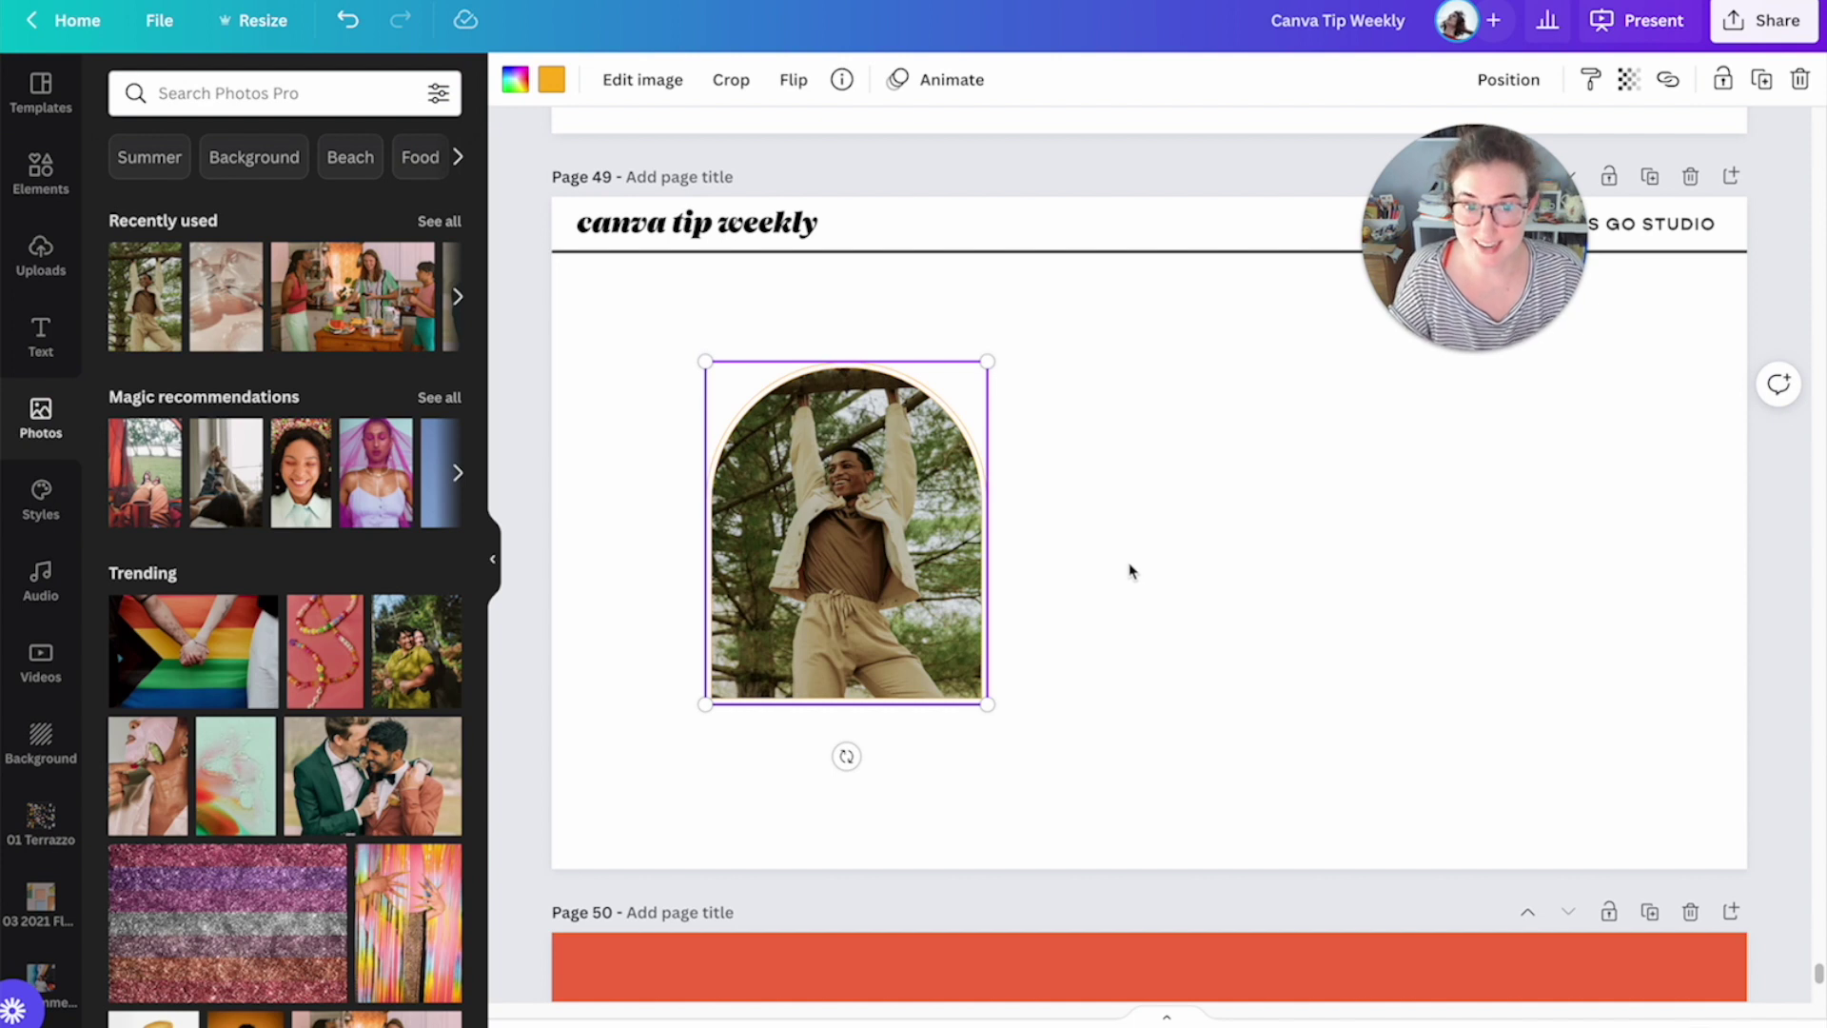
left_click(674, 85)
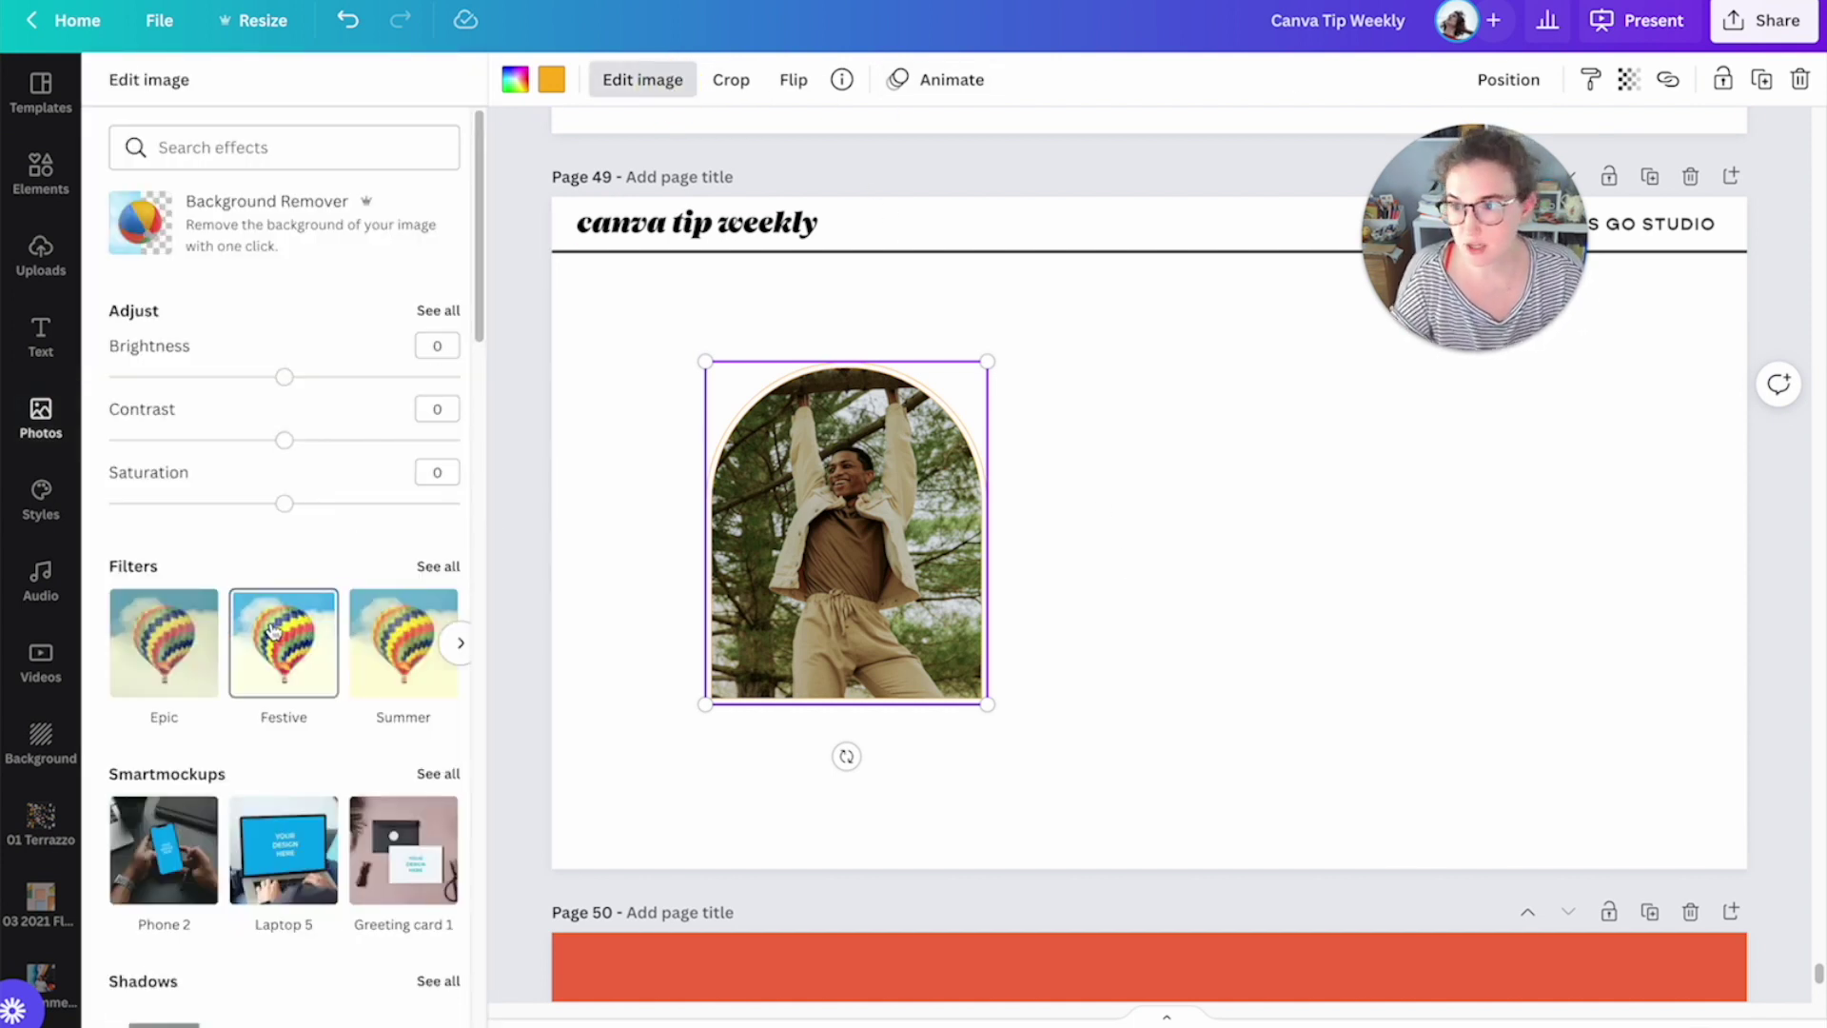
left_click(438, 306)
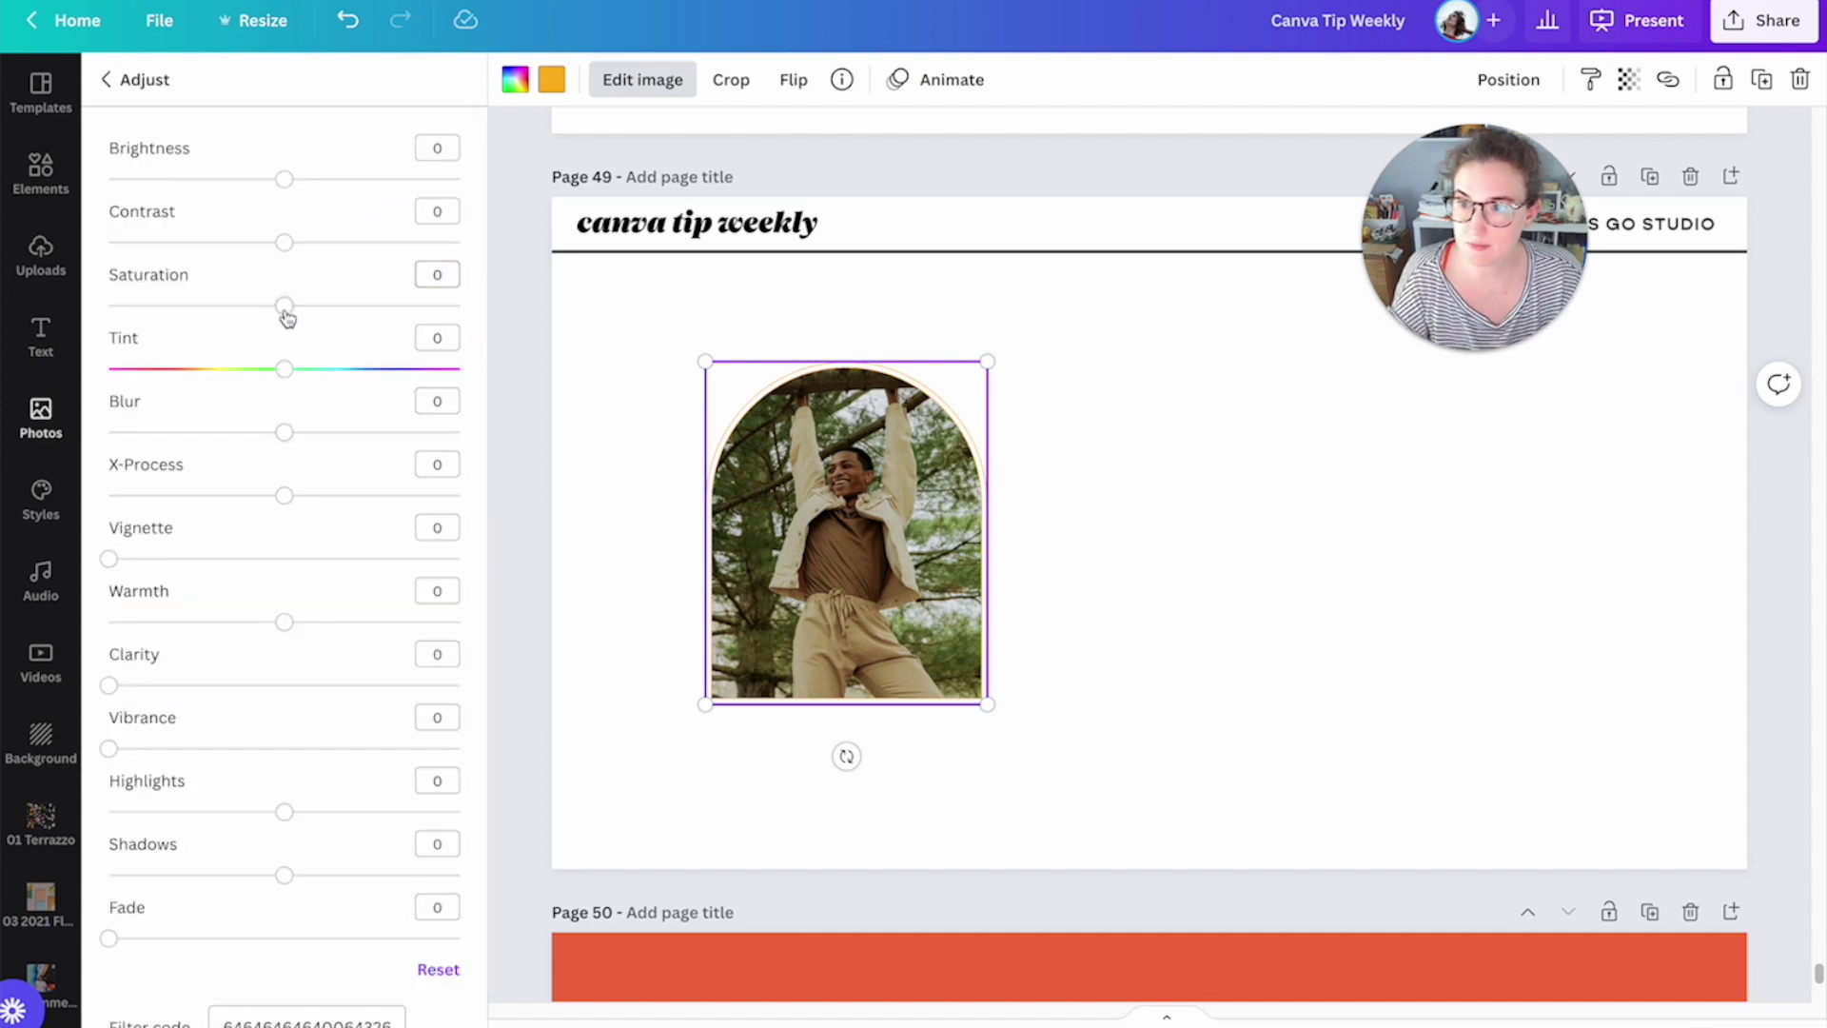
left_click_drag(284, 306, 108, 306)
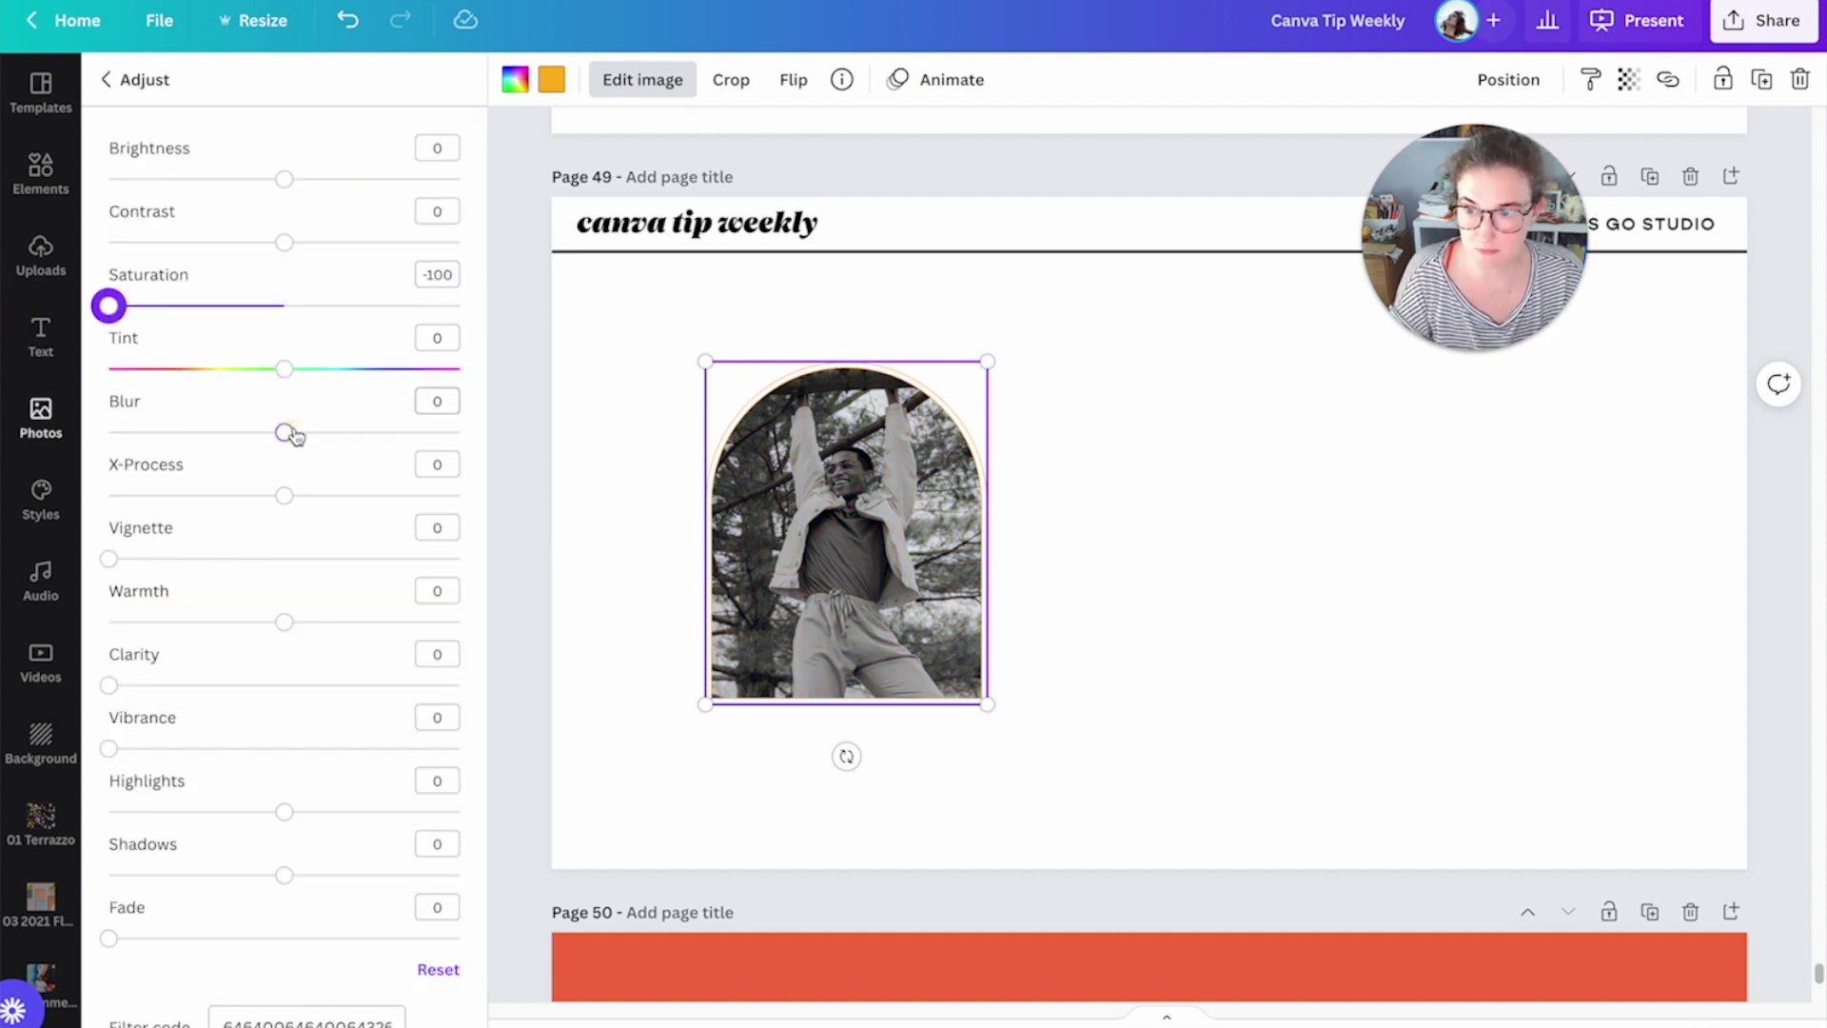
left_click_drag(286, 430, 284, 433)
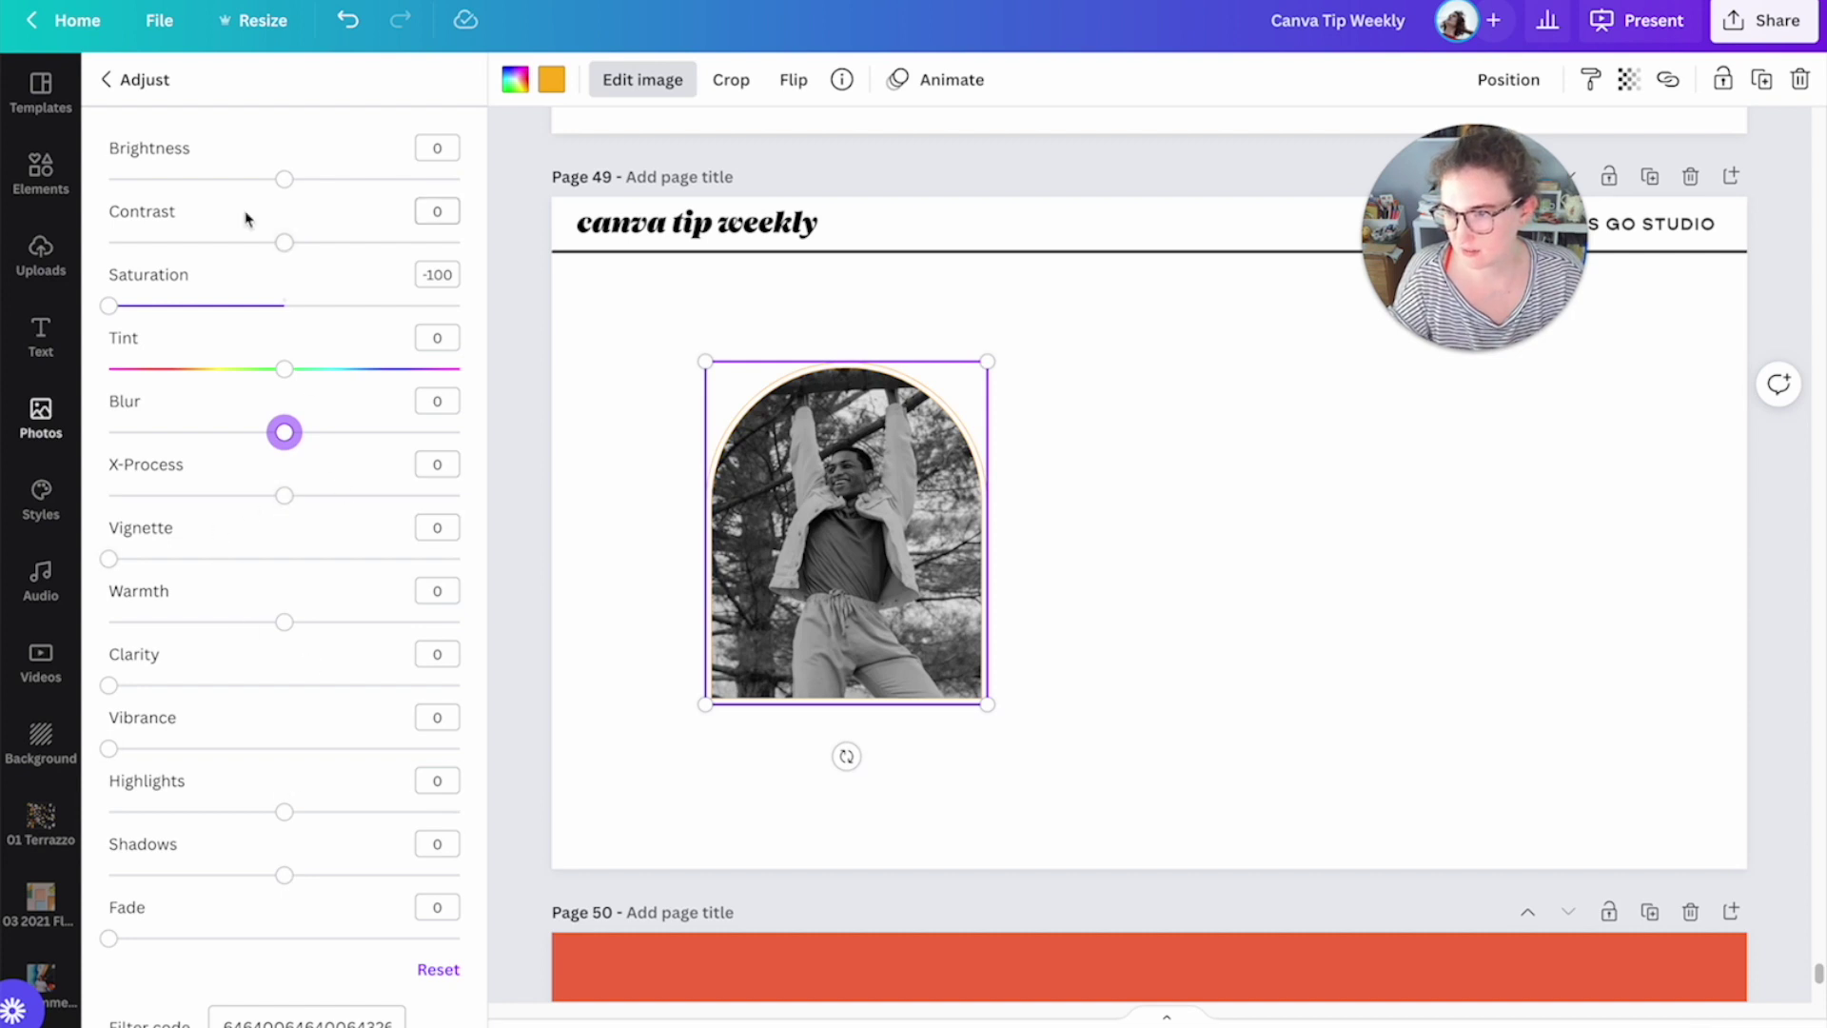
Step: Swap the smiling woman, four-women, beads, grooms and fringe-hands photos into the arch frame
left_click(104, 79)
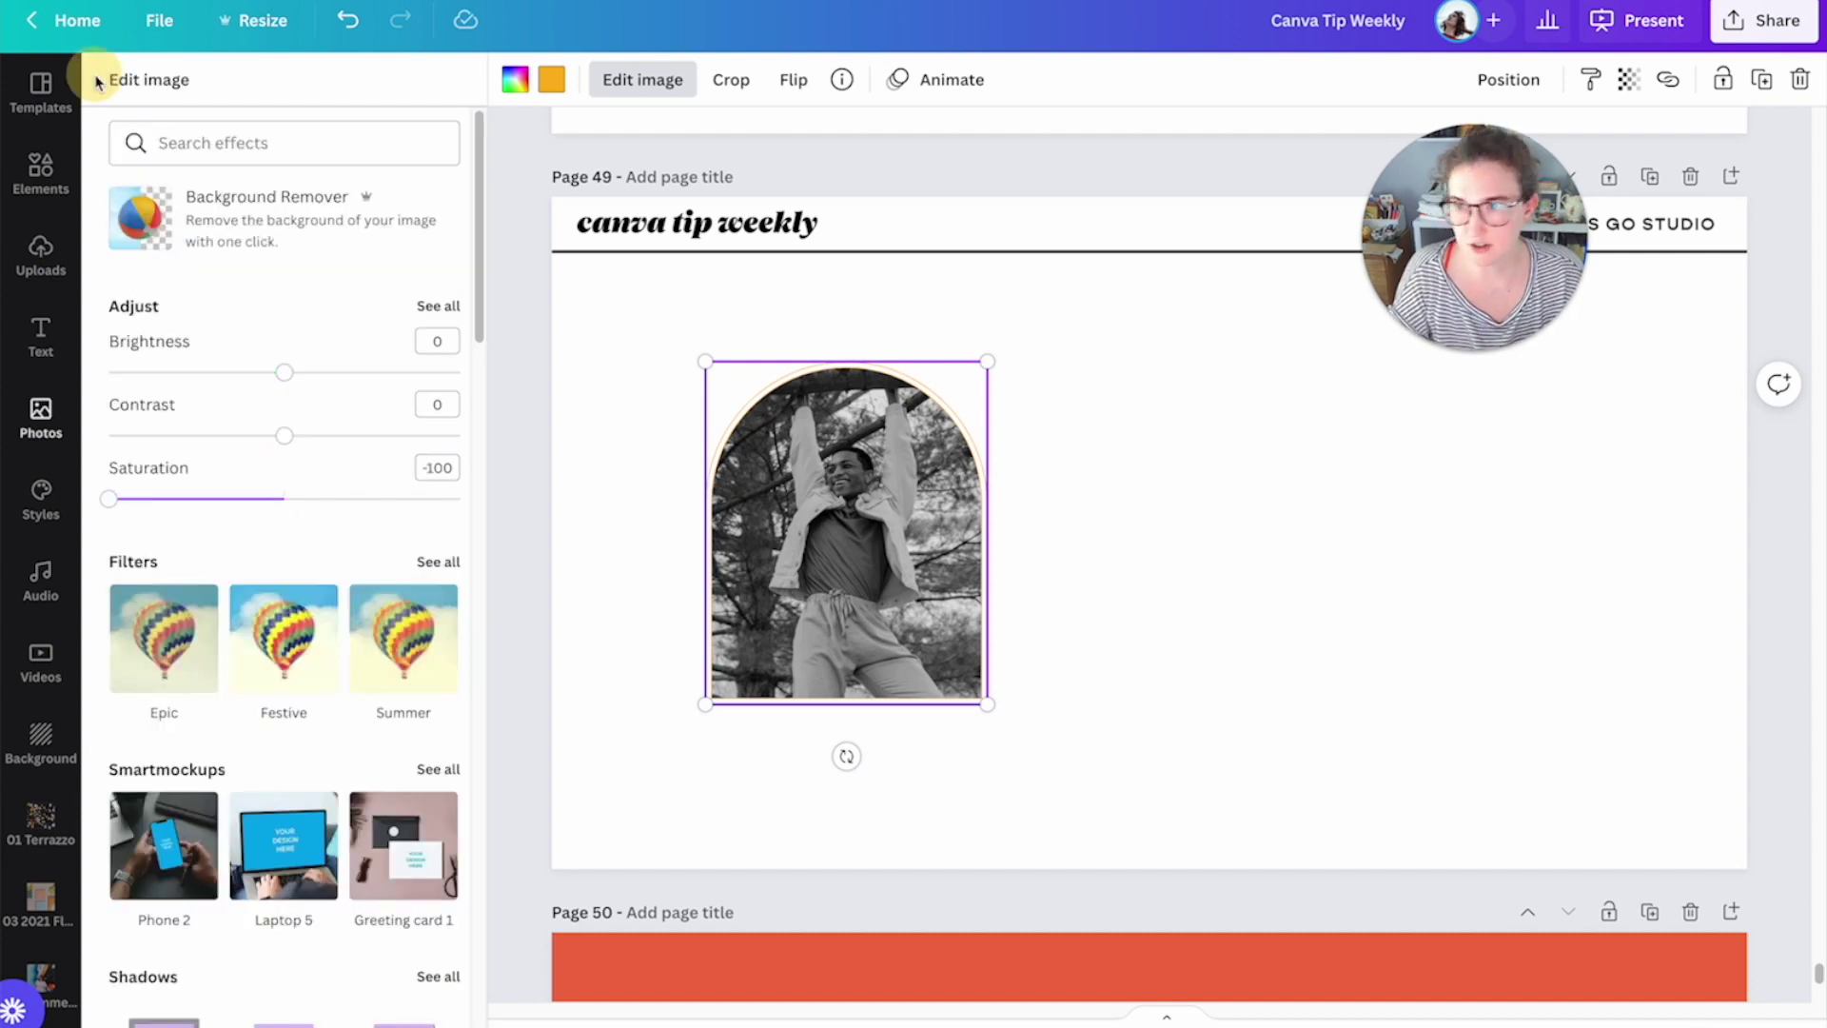
left_click(40, 409)
left_click_drag(309, 439, 775, 518)
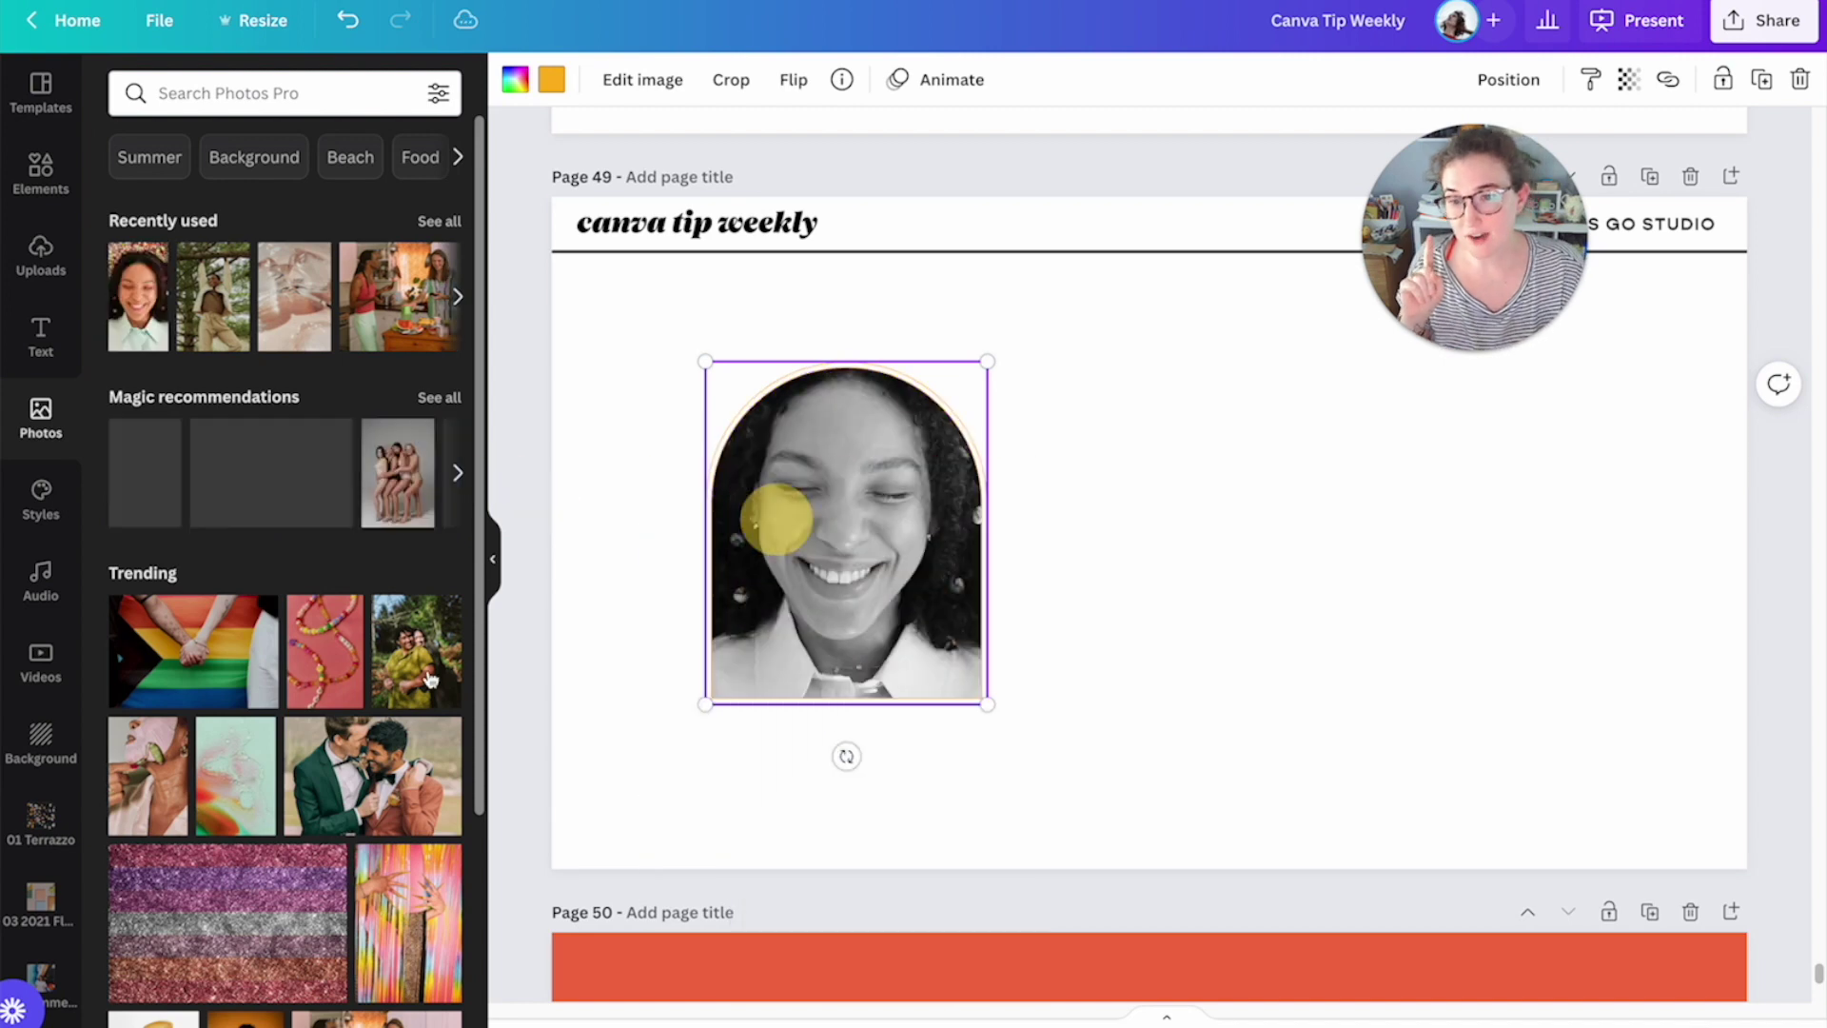
left_click_drag(409, 443, 815, 543)
left_click_drag(290, 493, 856, 524)
left_click_drag(324, 652, 818, 568)
left_click_drag(419, 771, 845, 517)
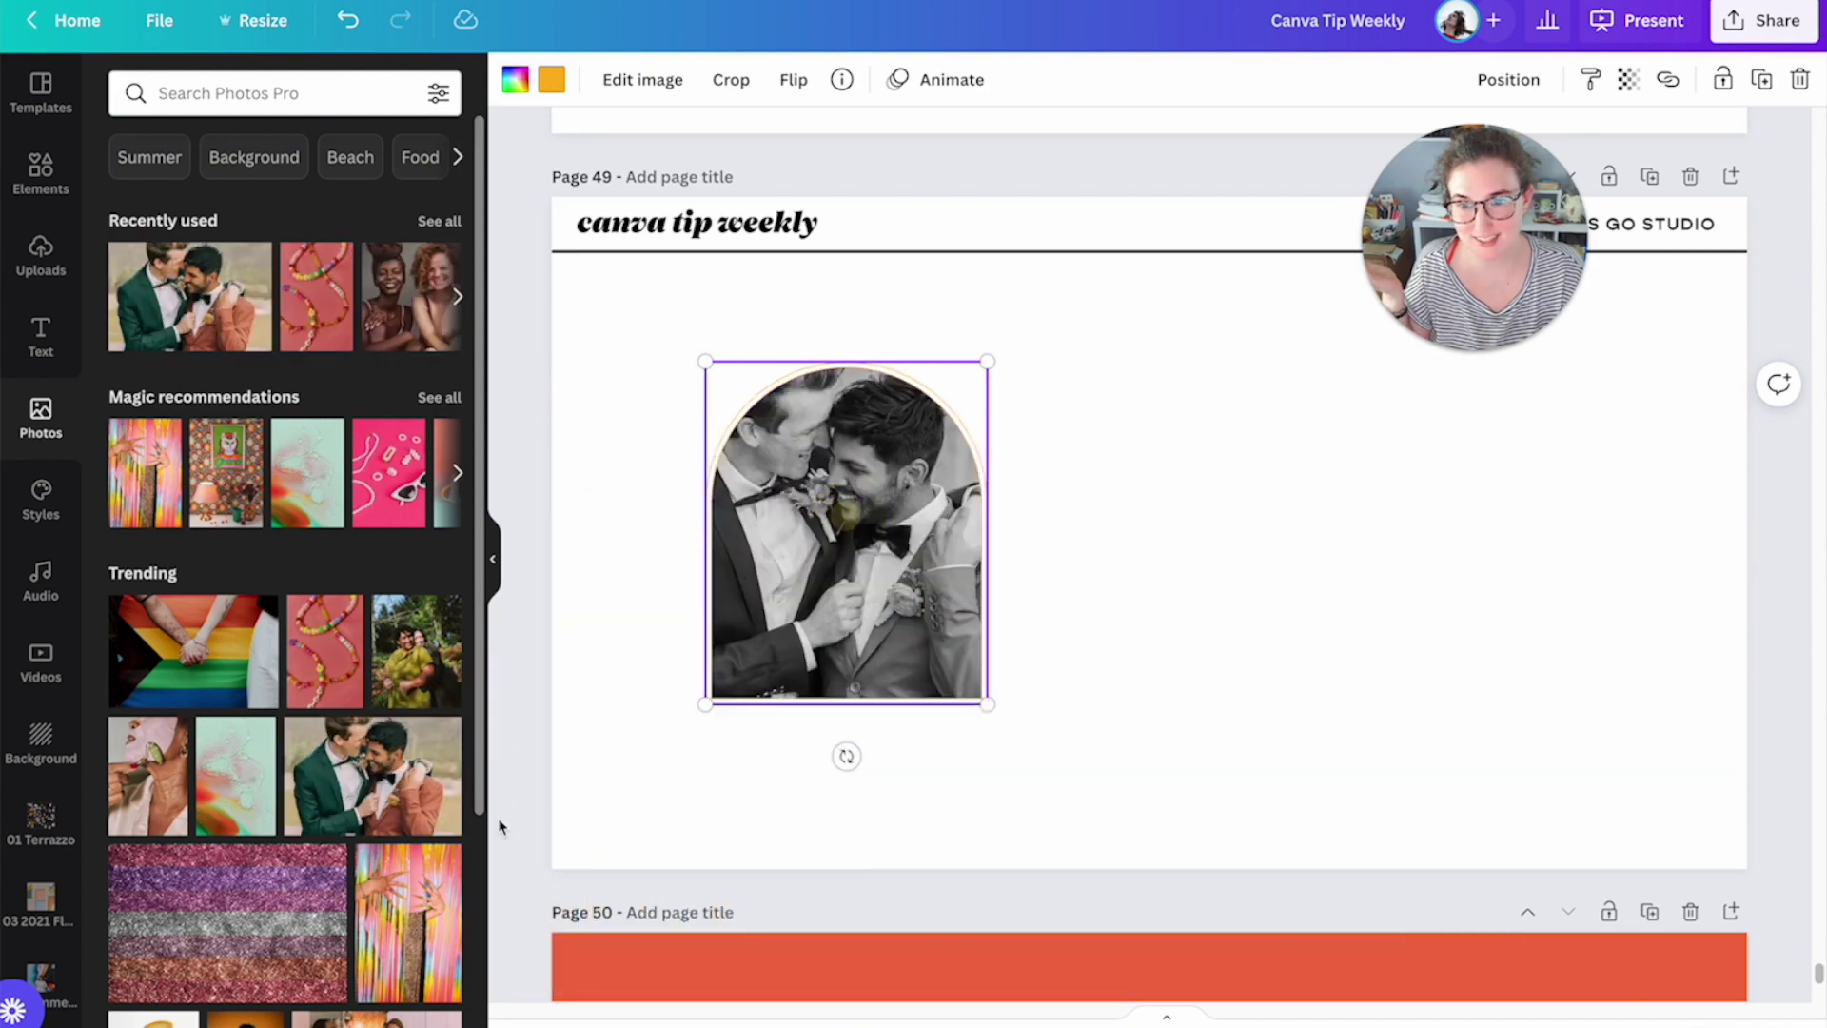
left_click_drag(409, 913, 860, 501)
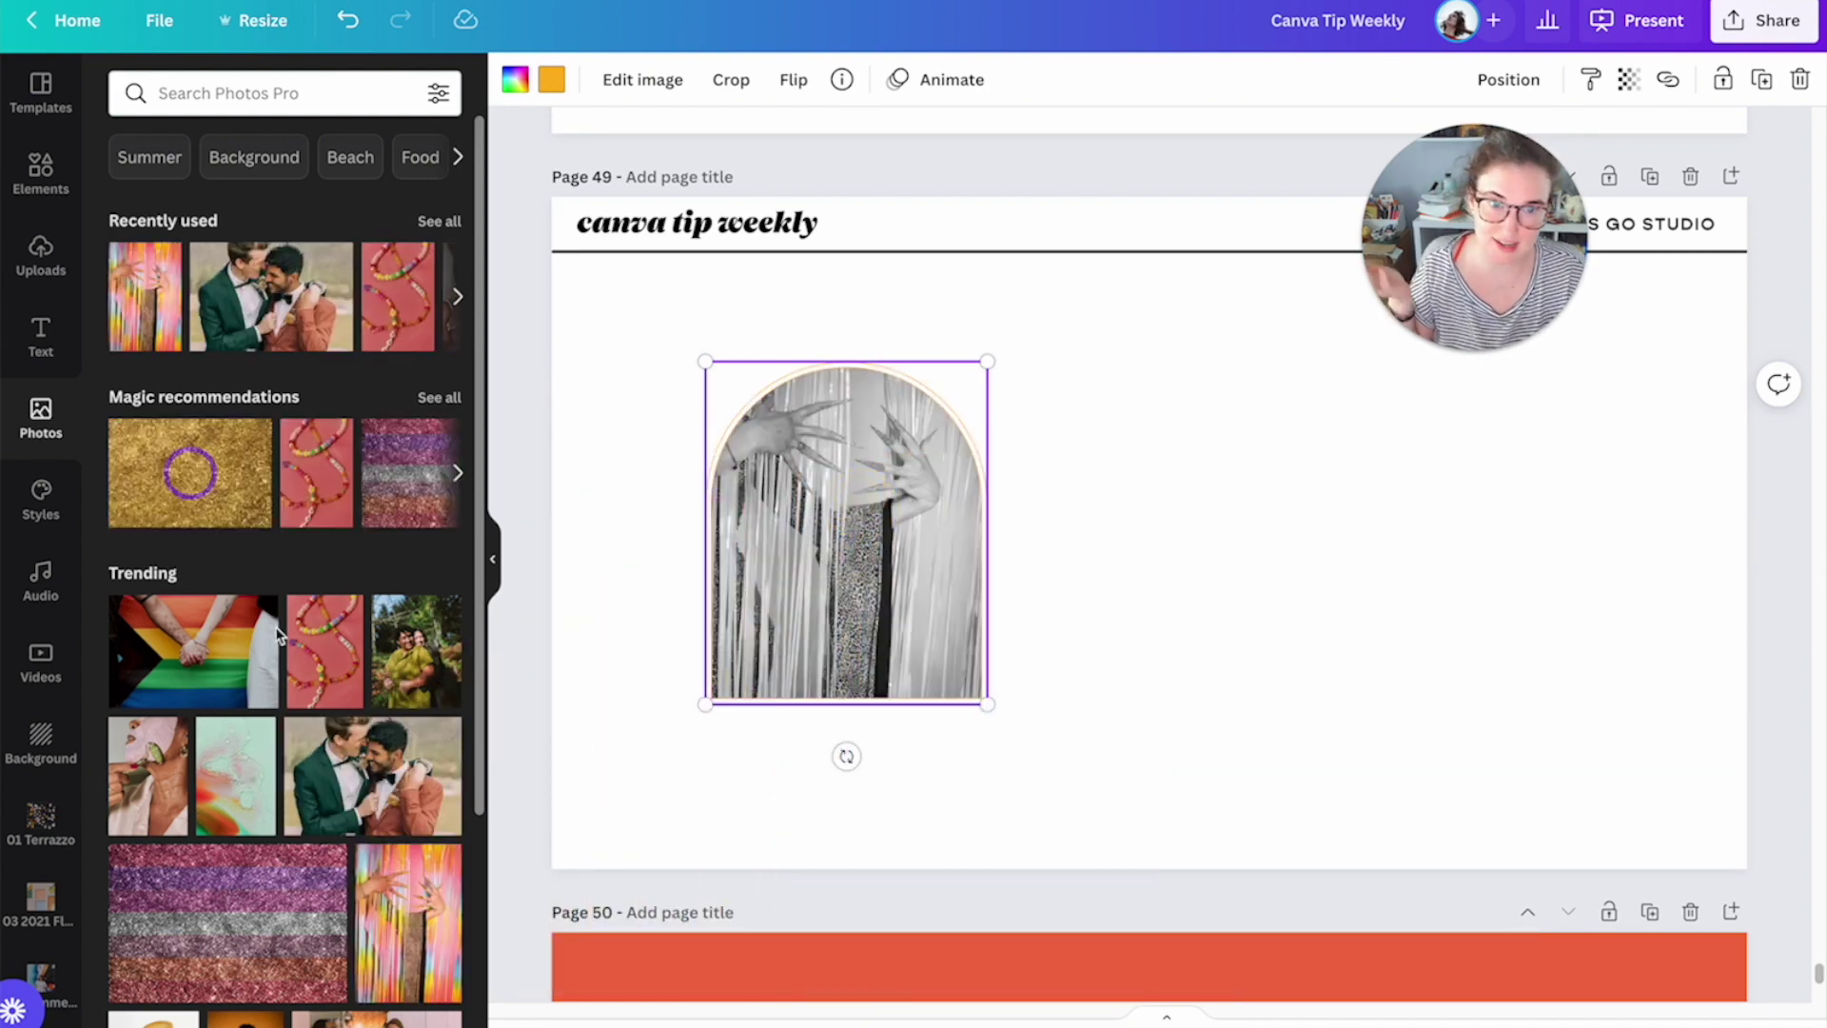
Step: Try the golden dancer, veiled woman, flag, magnifier-eye and orange-face photos, then delete the arch frame
scroll(278, 635, "down", 3)
left_click_drag(285, 676, 861, 514)
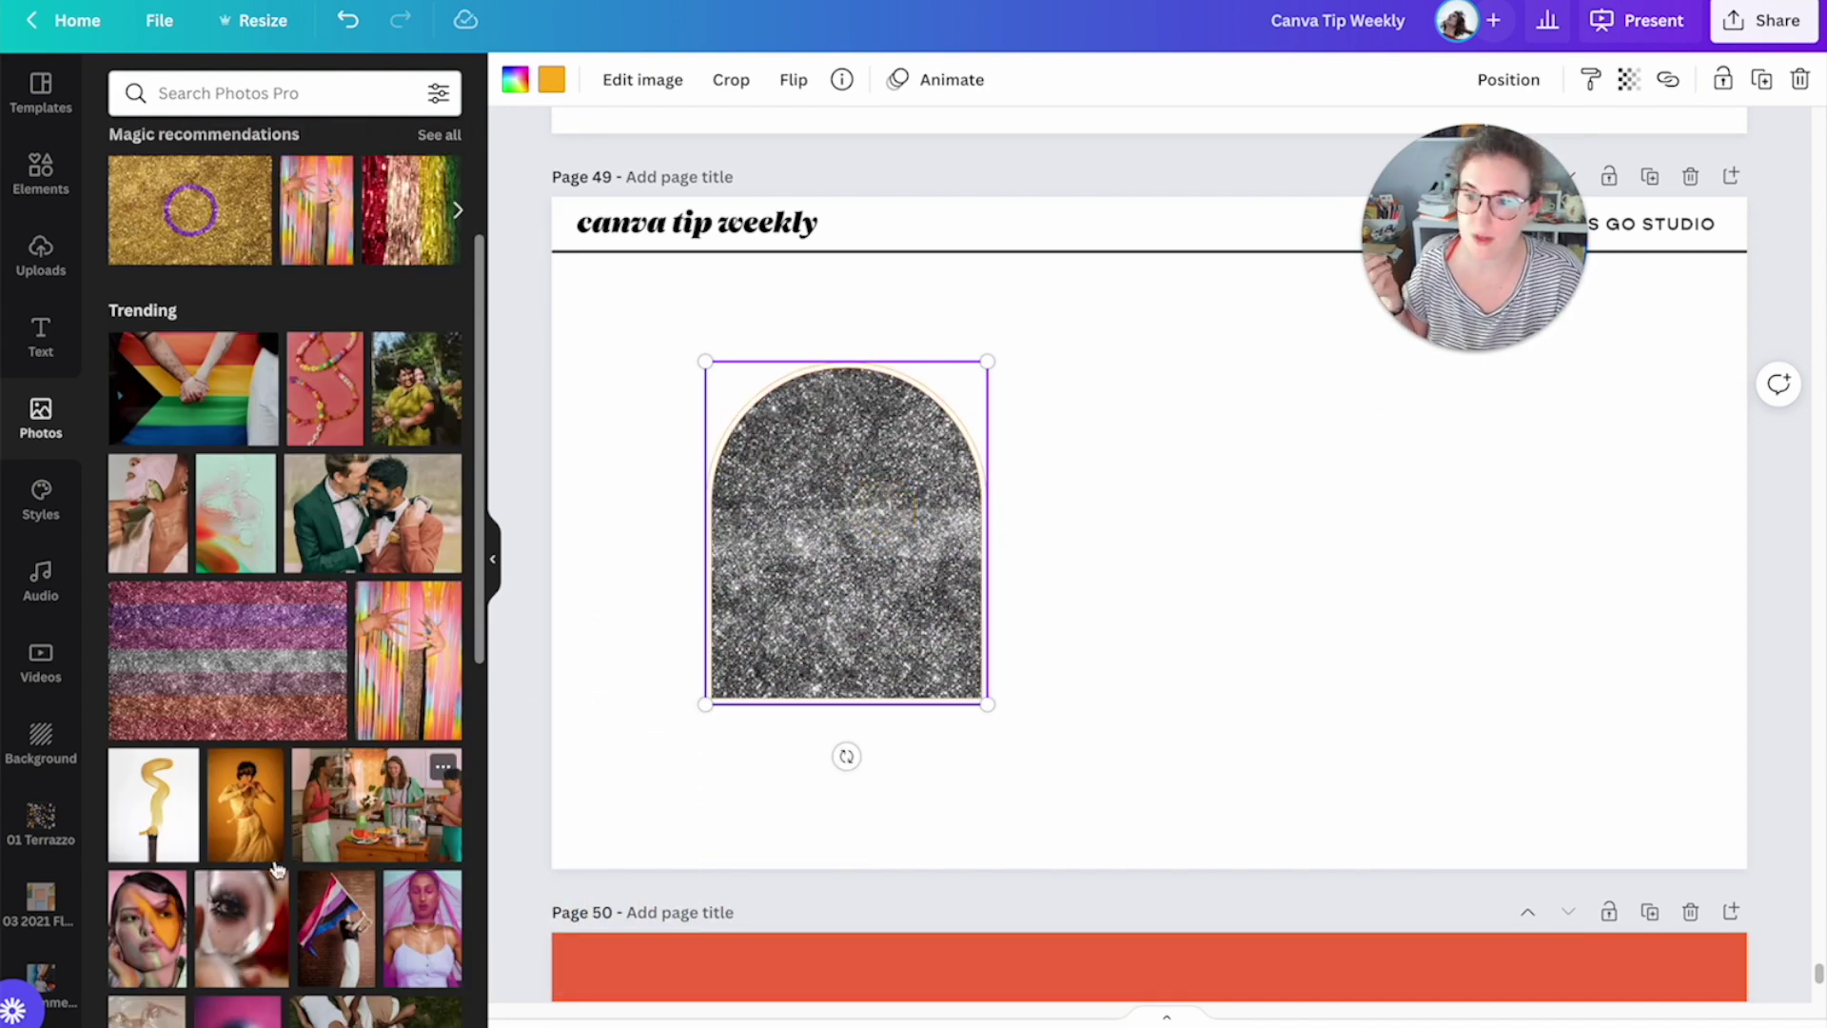
left_click_drag(276, 861, 871, 590)
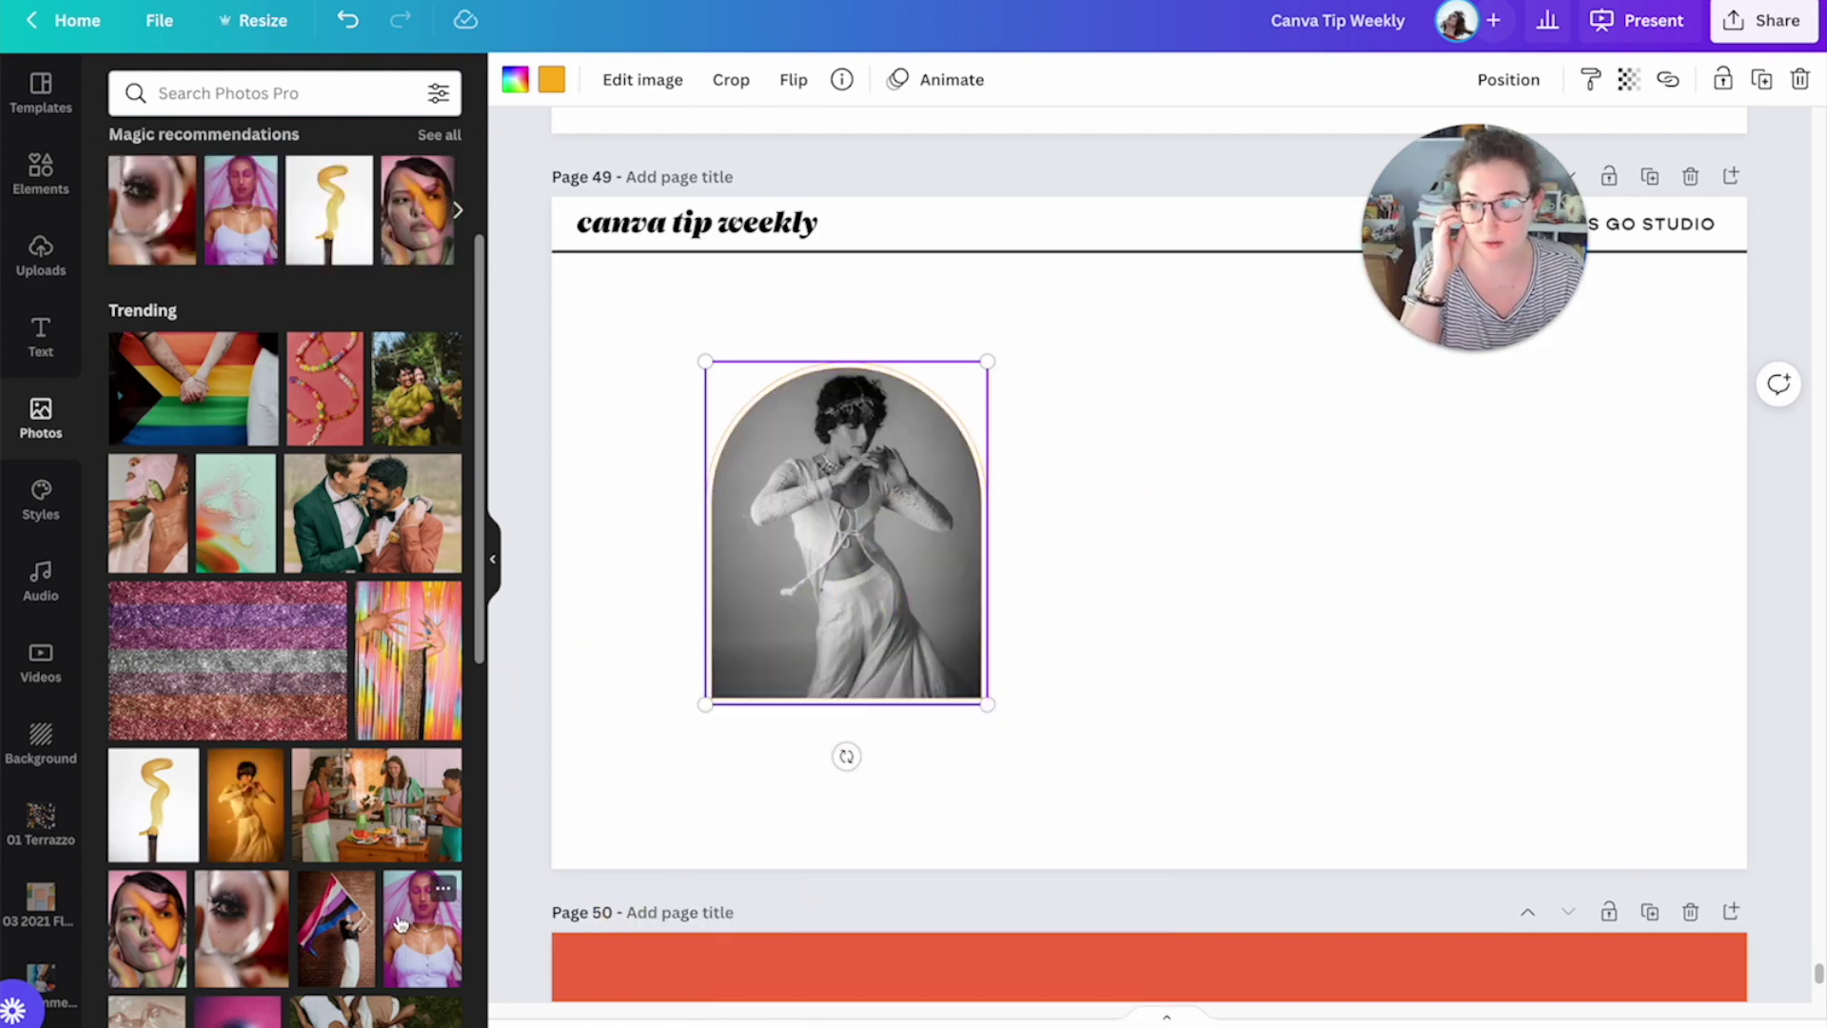
left_click_drag(421, 928, 861, 576)
left_click_drag(338, 927, 876, 597)
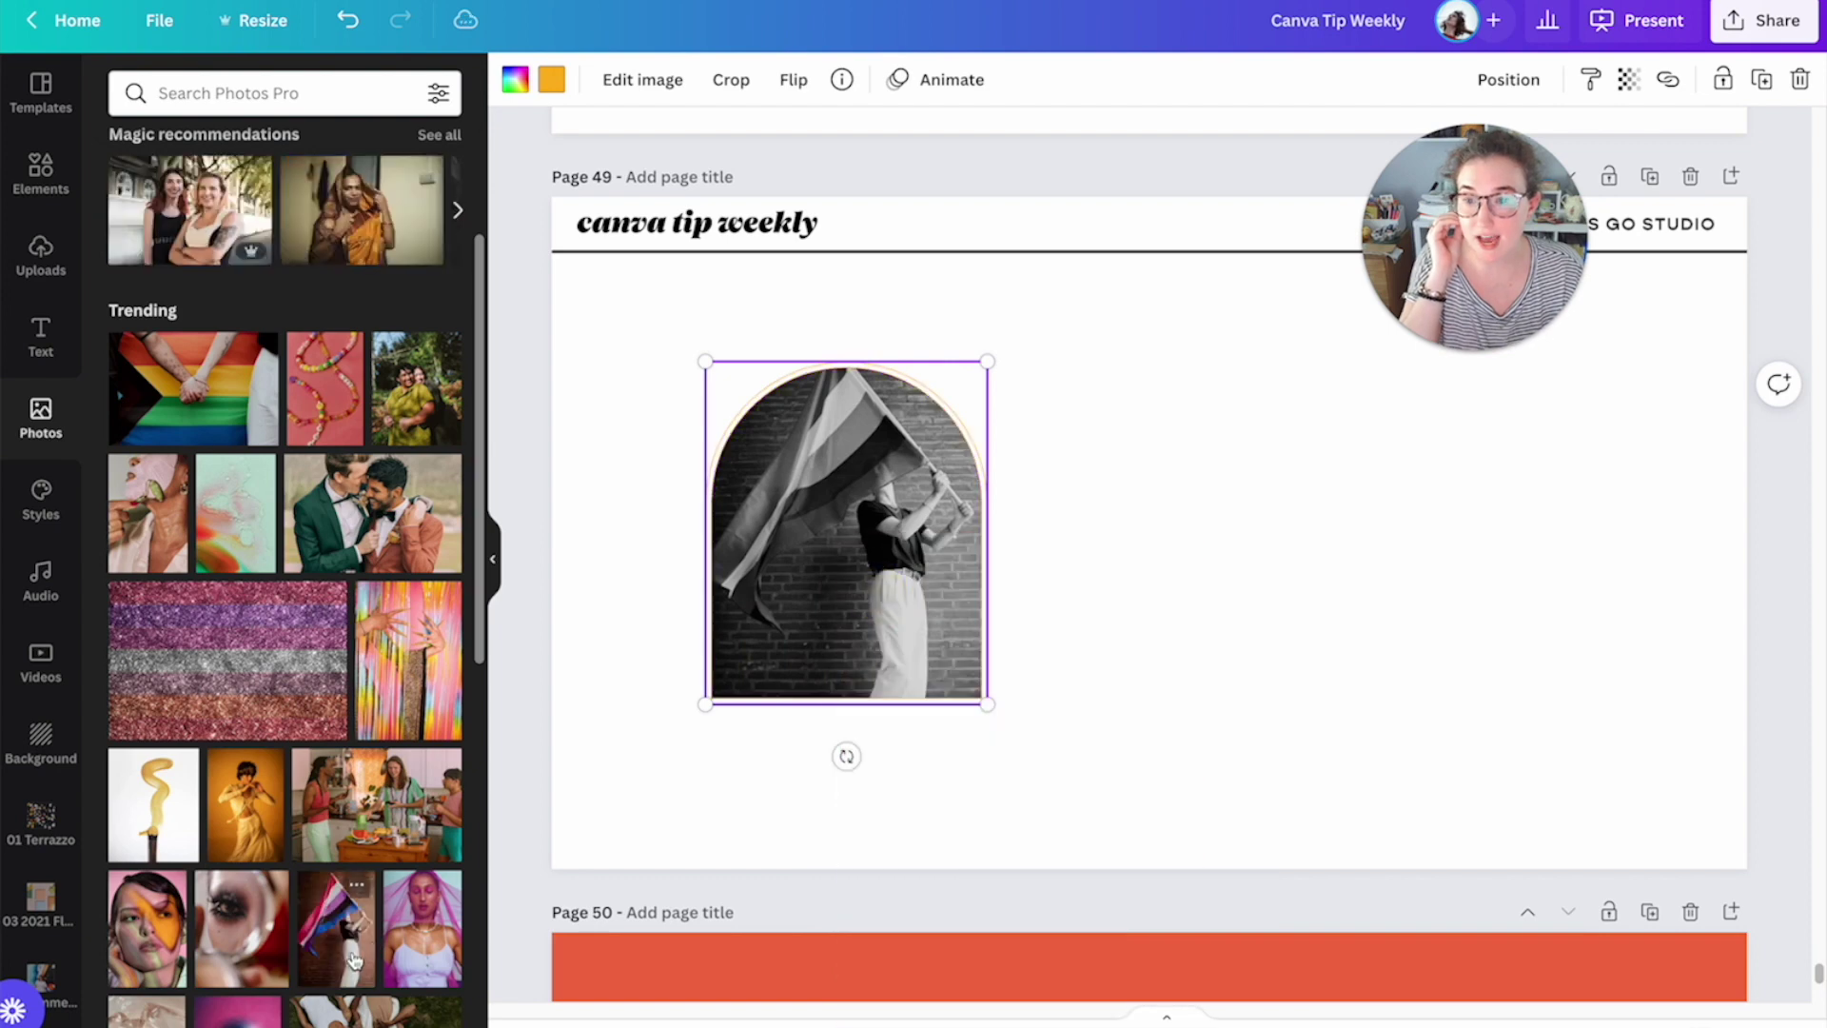
left_click_drag(242, 928, 852, 604)
left_click_drag(167, 956, 845, 545)
key("Delete")
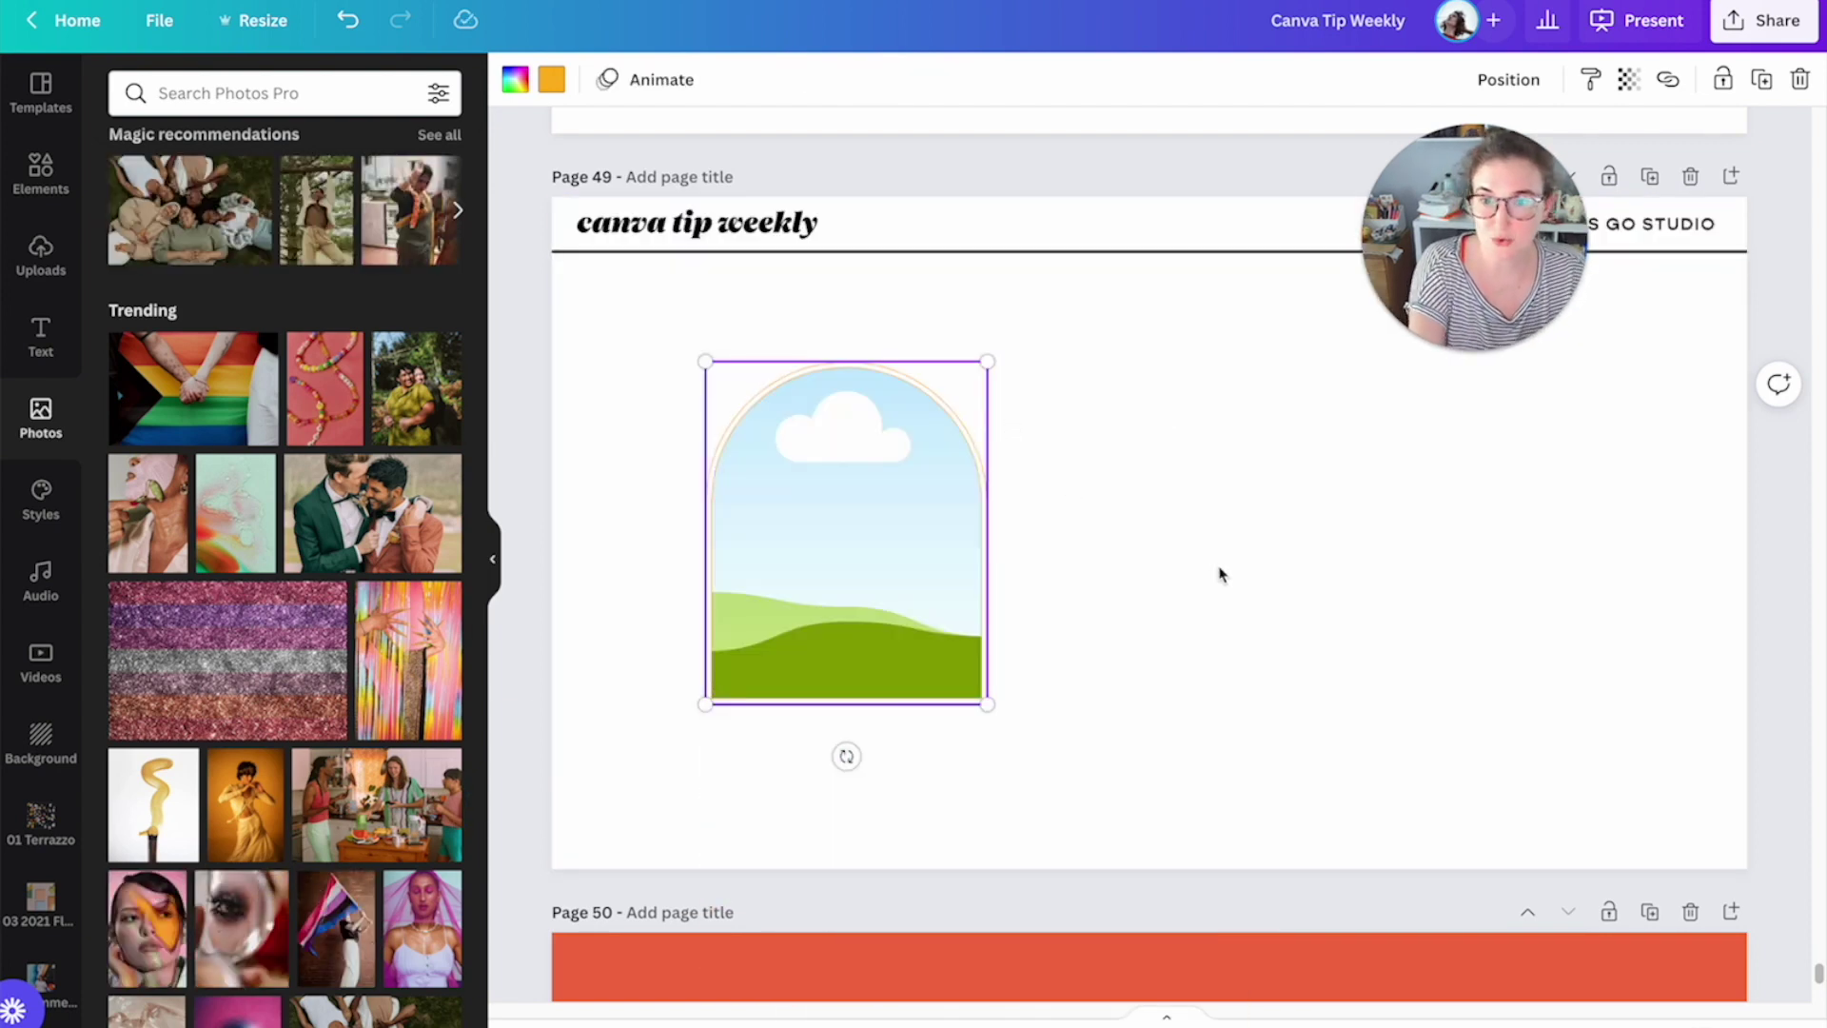
key("Delete")
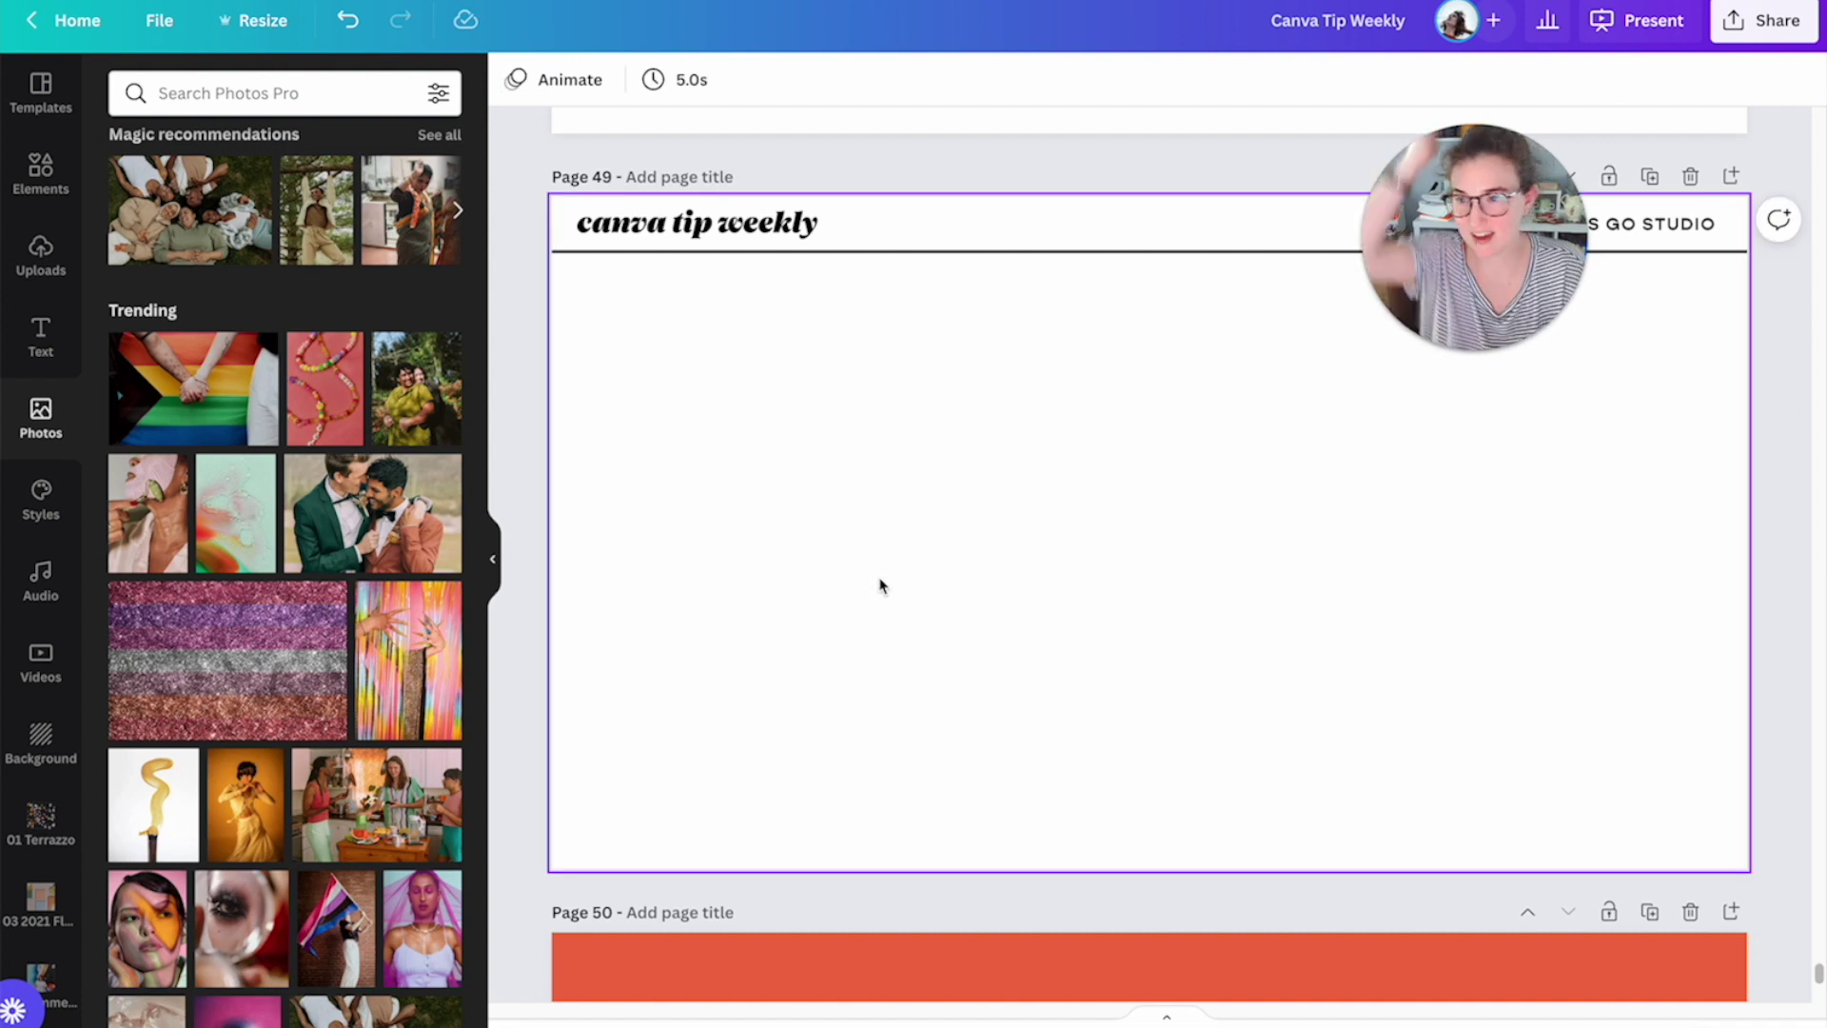
left_click(880, 585)
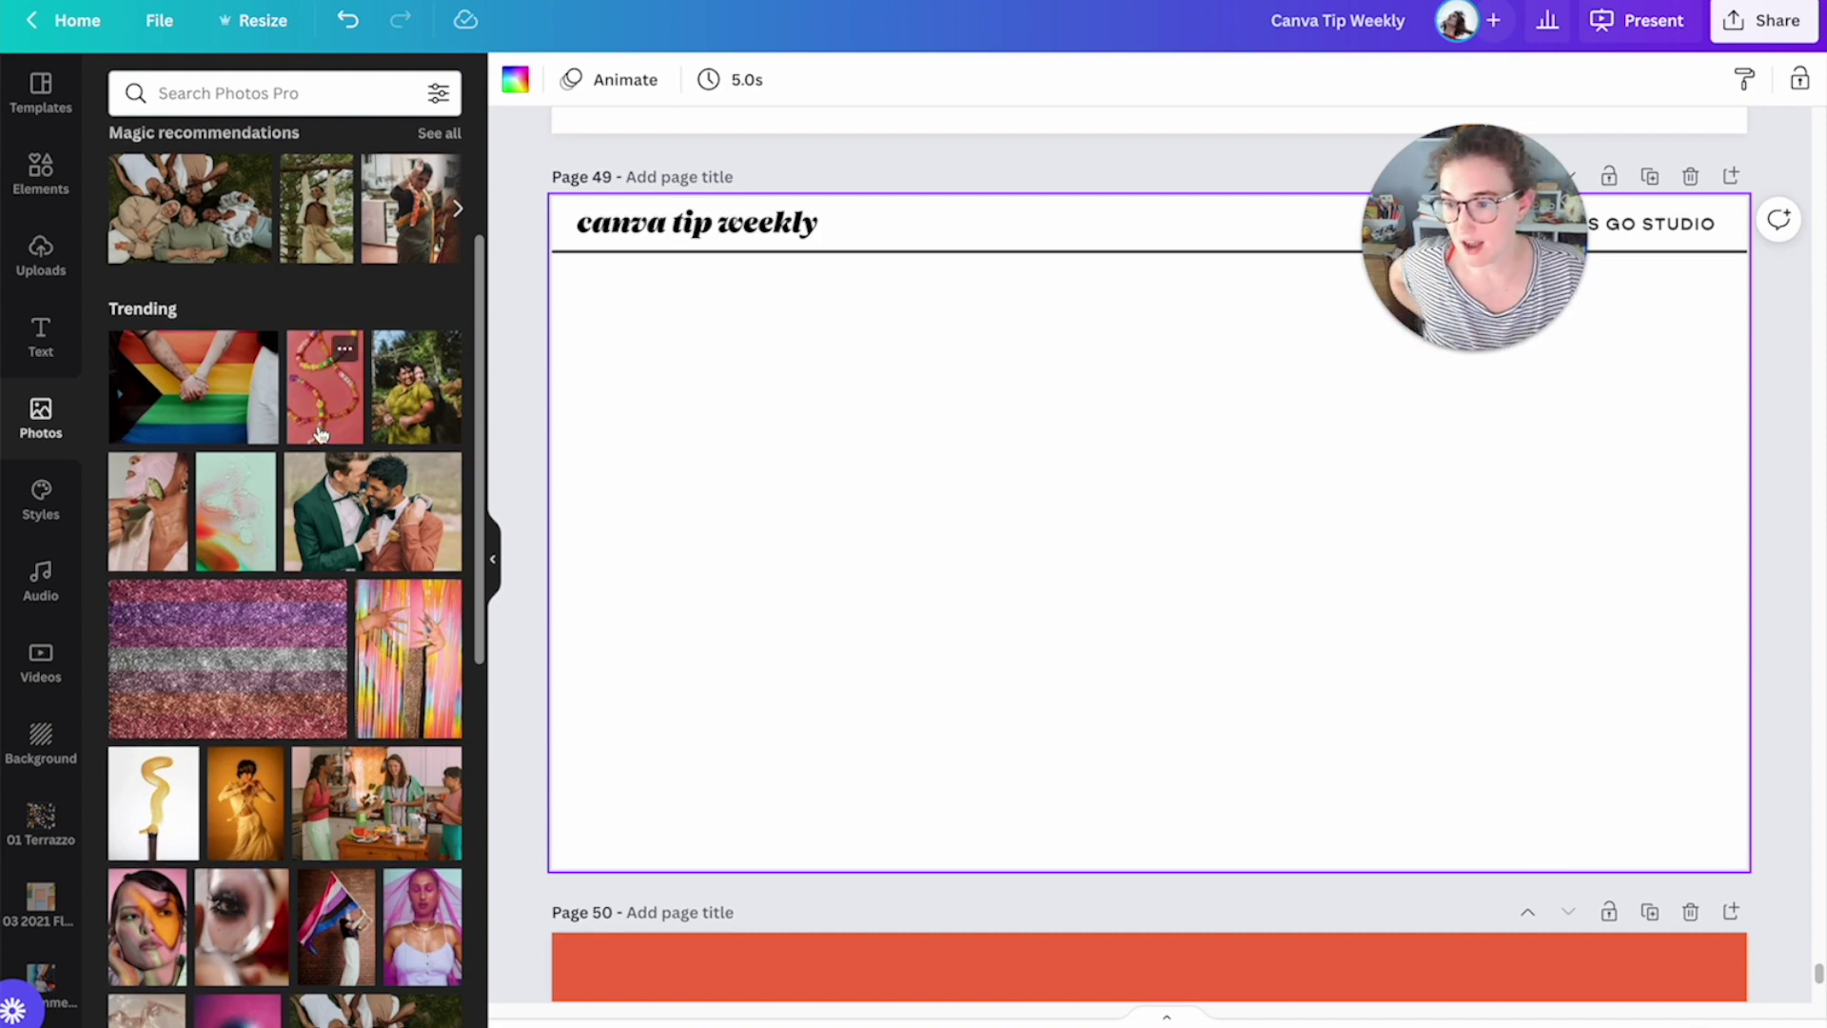
scroll(333, 380, "down", 15)
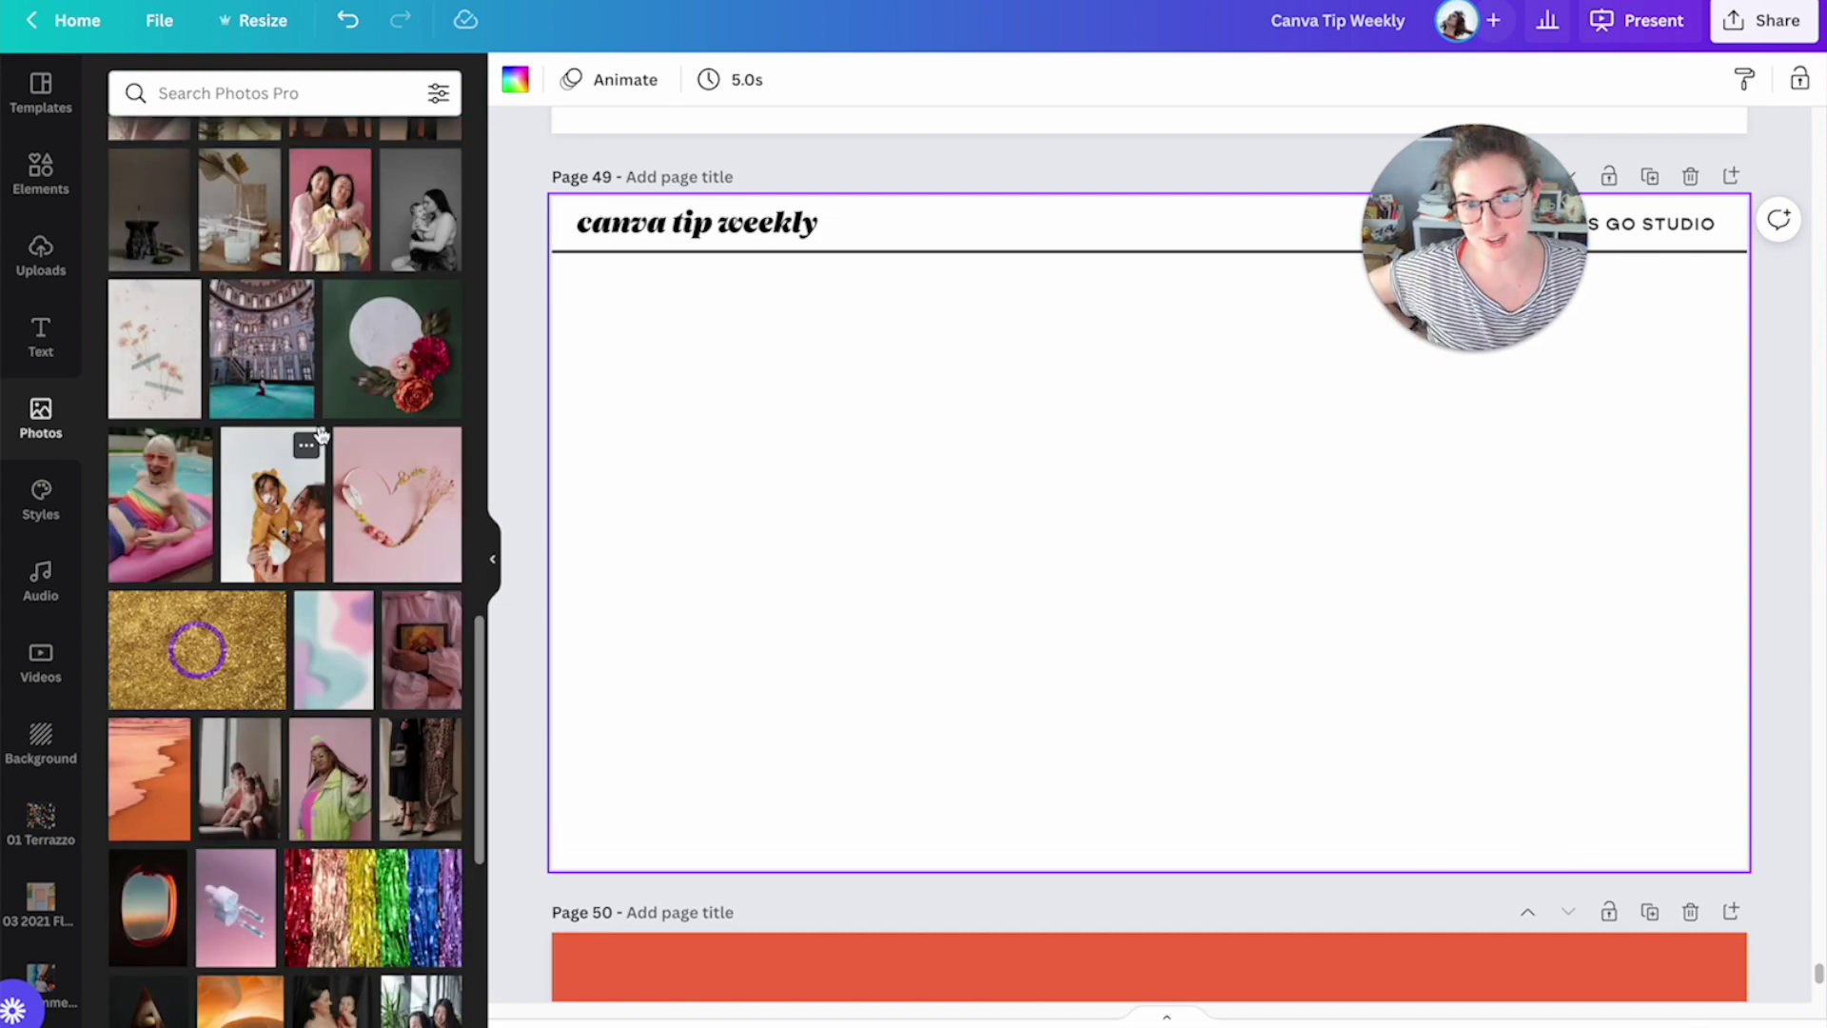
scroll(324, 434, "down", 4)
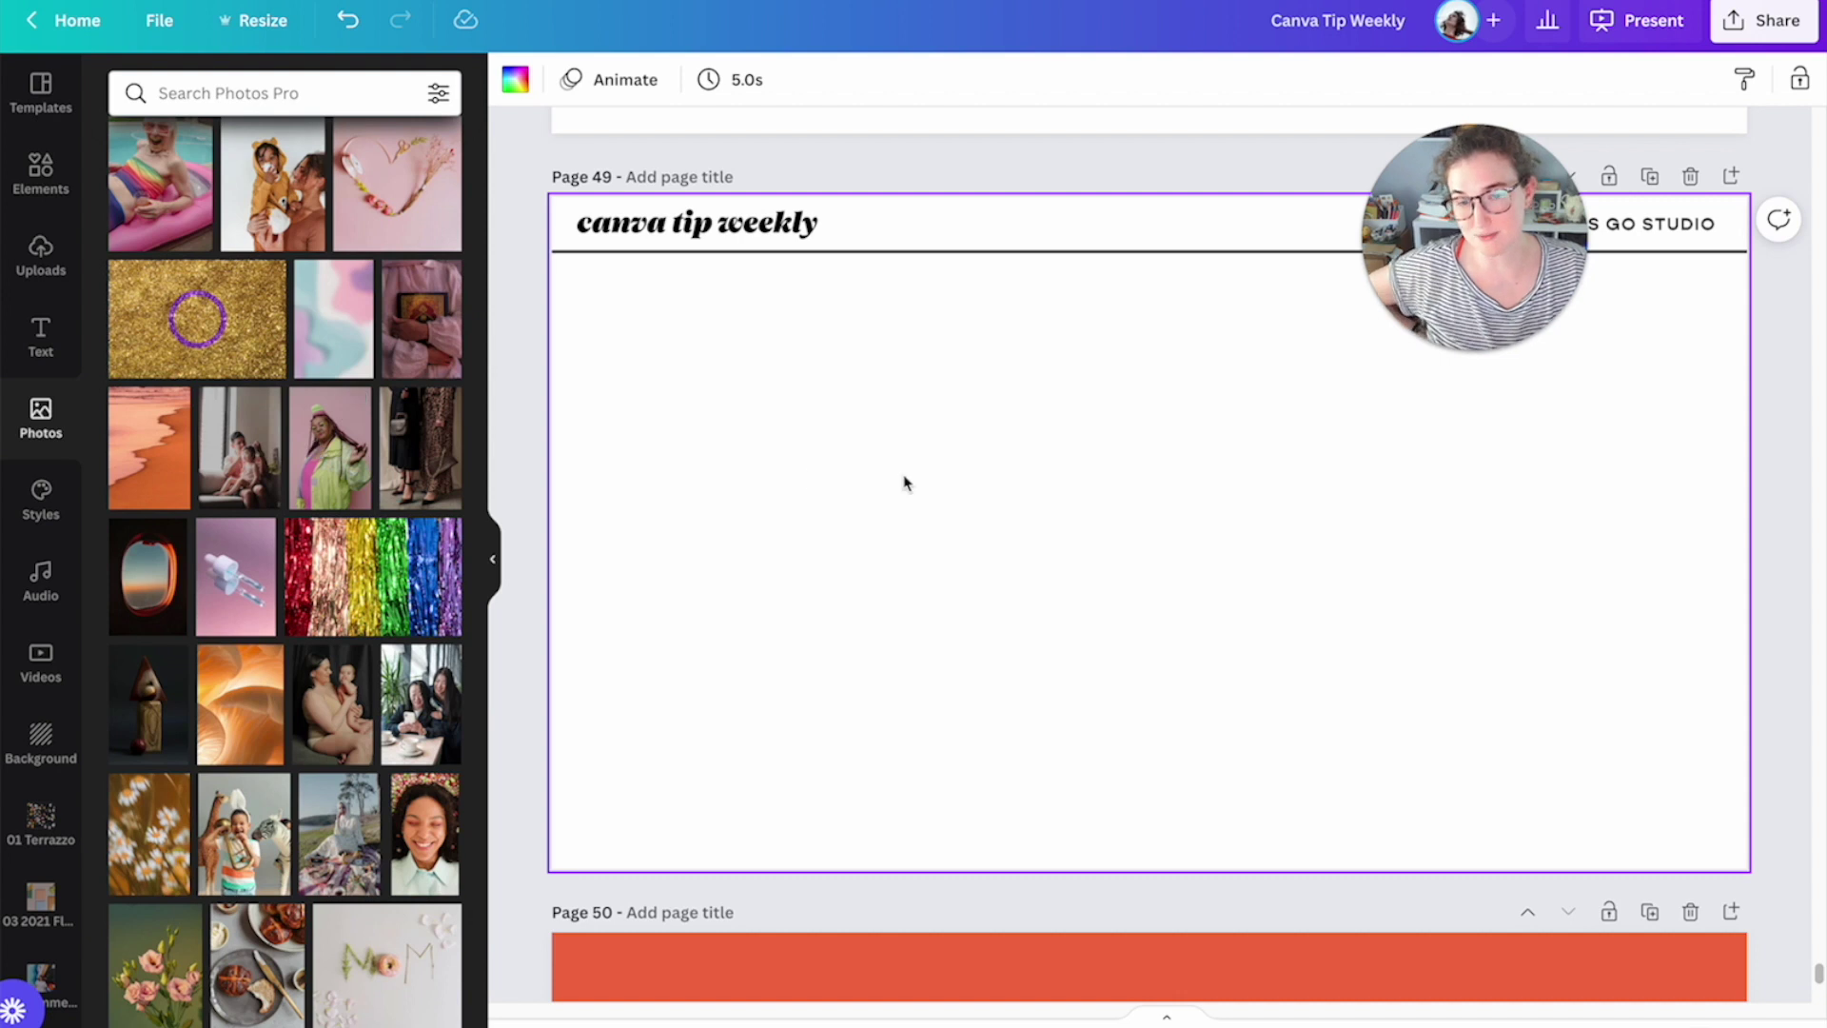